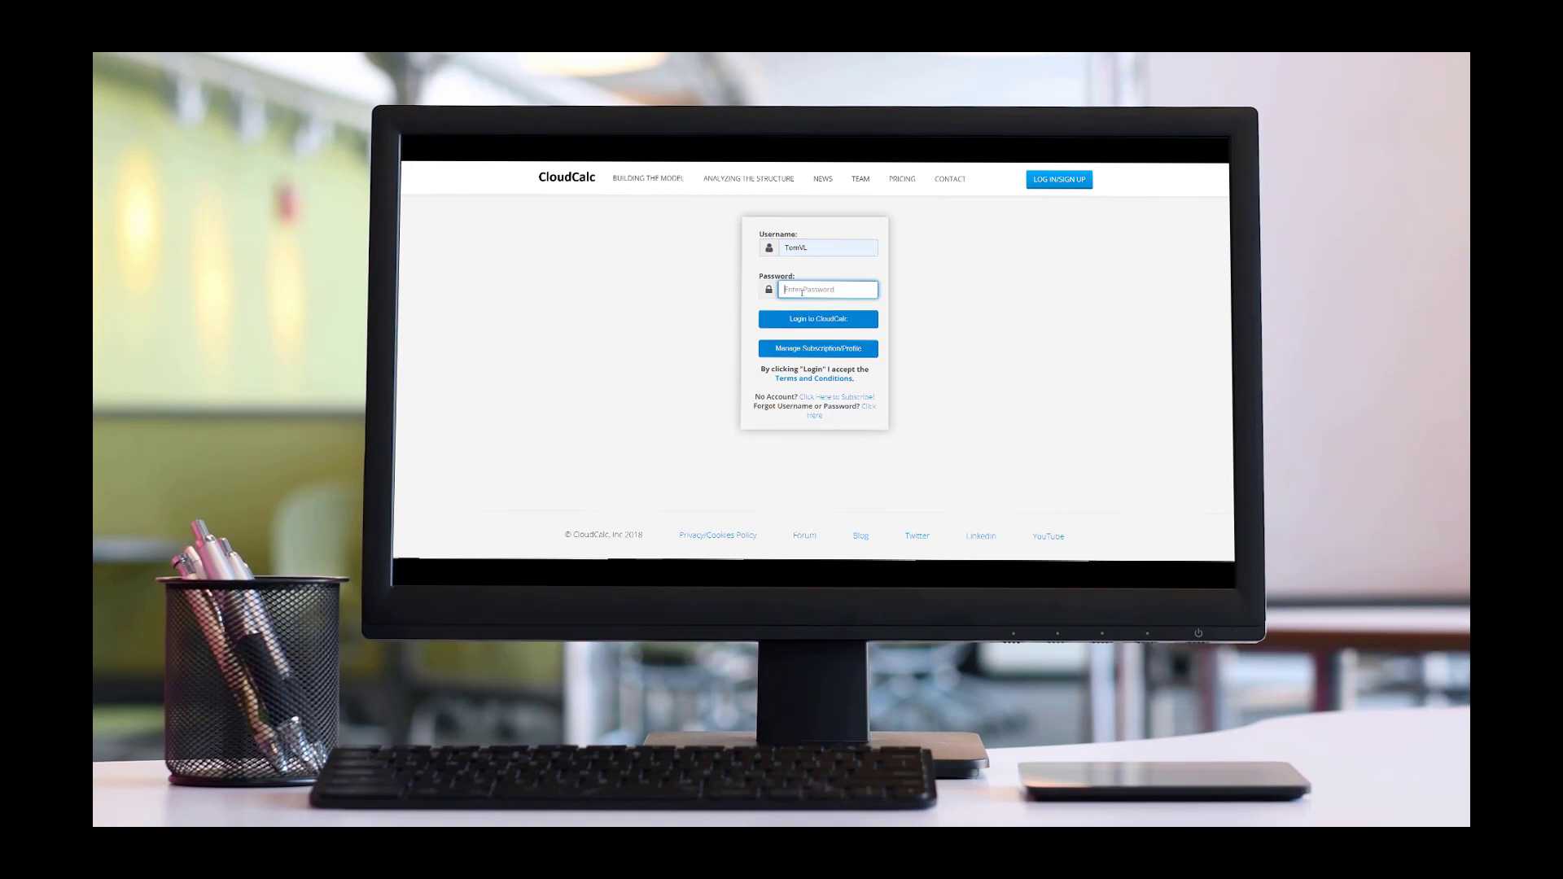
- Log in with the account password, then view the Office Building frame close up in plain grey
{"action": "left_click", "coordinate": [802, 291]}
{"action": "left_click", "coordinate": [814, 318]}
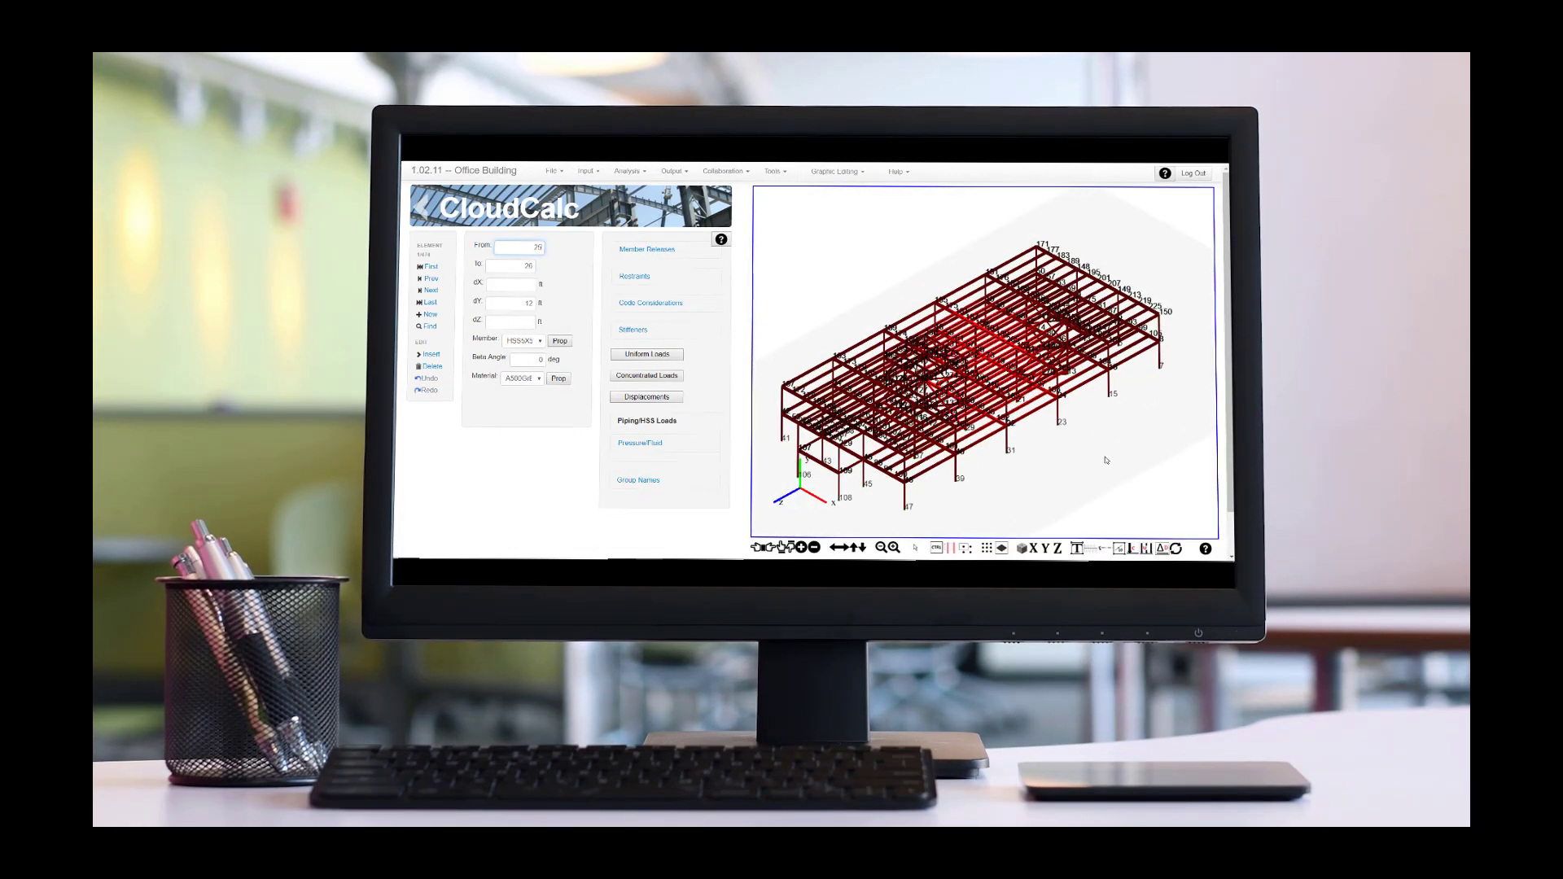
{"action": "scroll", "coordinate": [1104, 487], "scroll_direction": "up", "scroll_amount": 8}
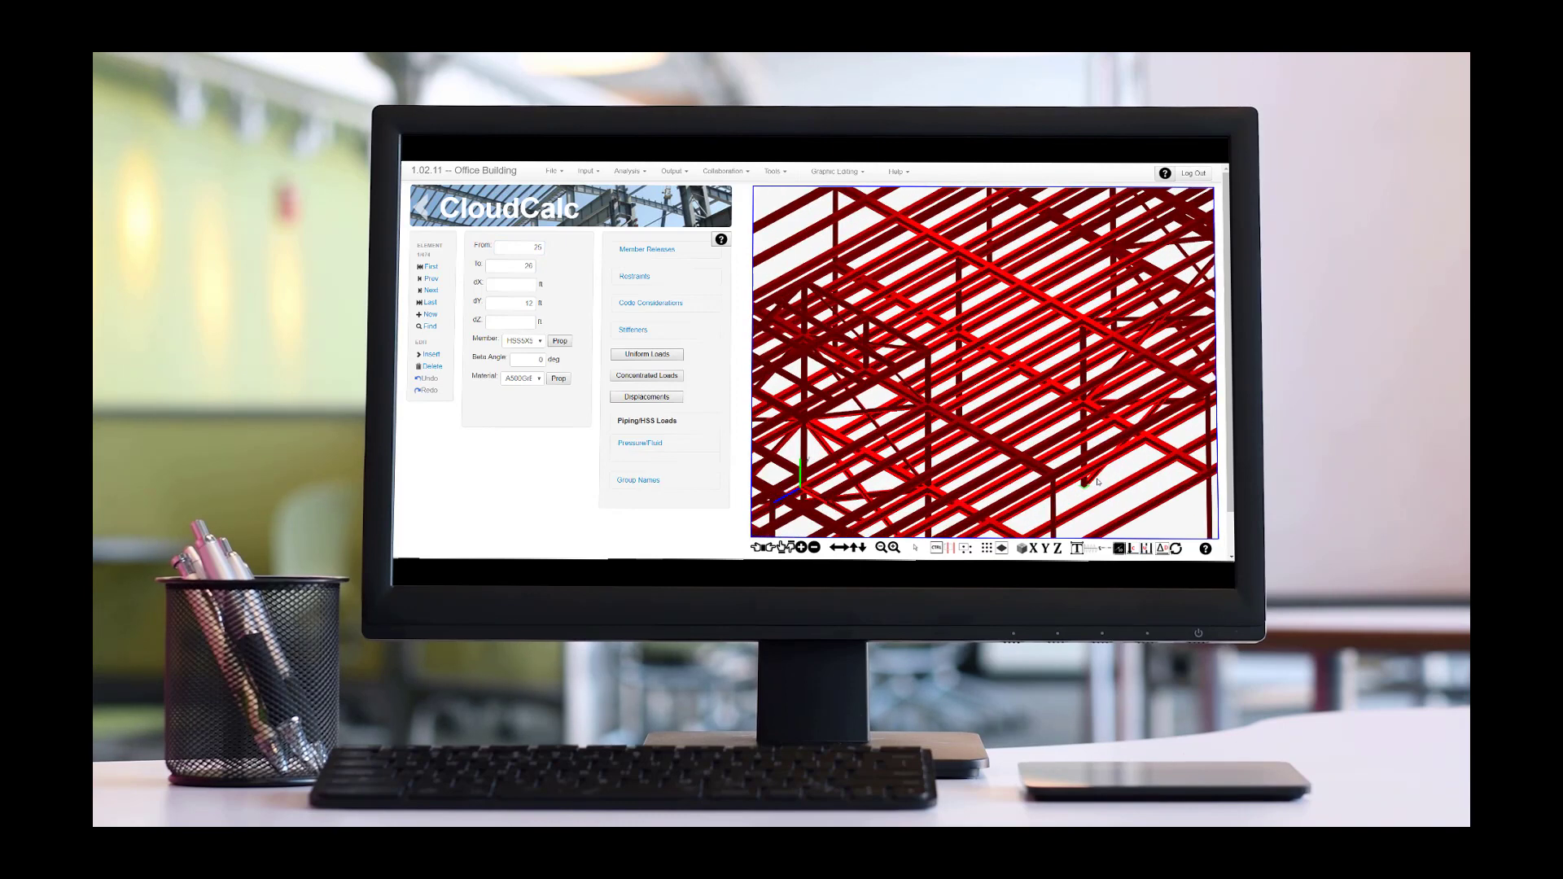
{"action": "right_click_drag", "start_coordinate": [935, 523], "coordinate": [1058, 472]}
{"action": "left_click", "coordinate": [1076, 548]}
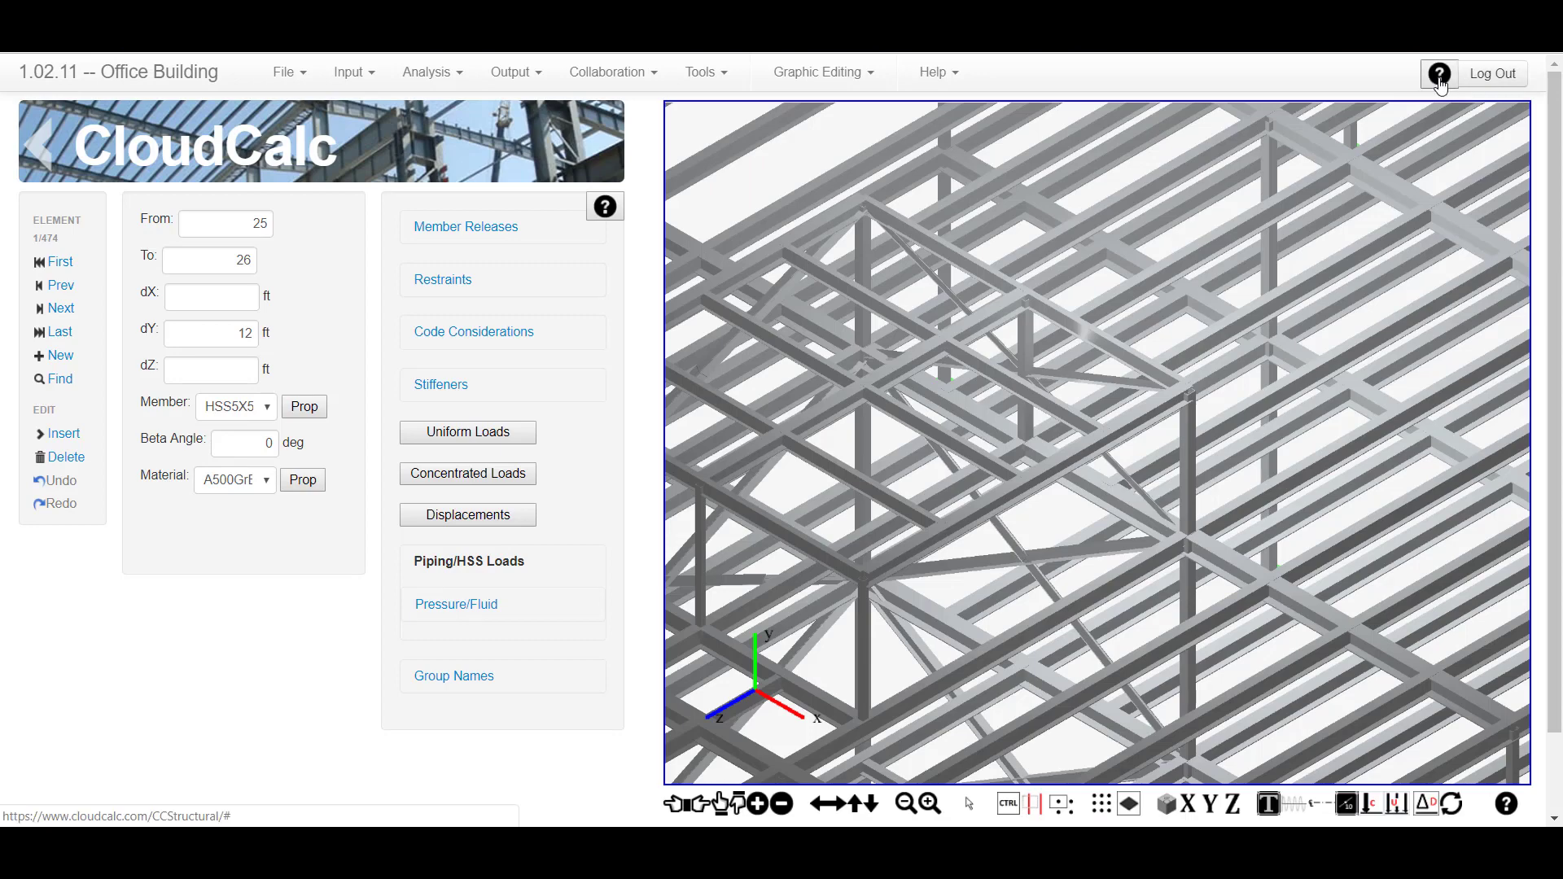
- Walk through the interface tour up to the tools description, exit it, and show the Help menu
{"action": "left_click", "coordinate": [1439, 77]}
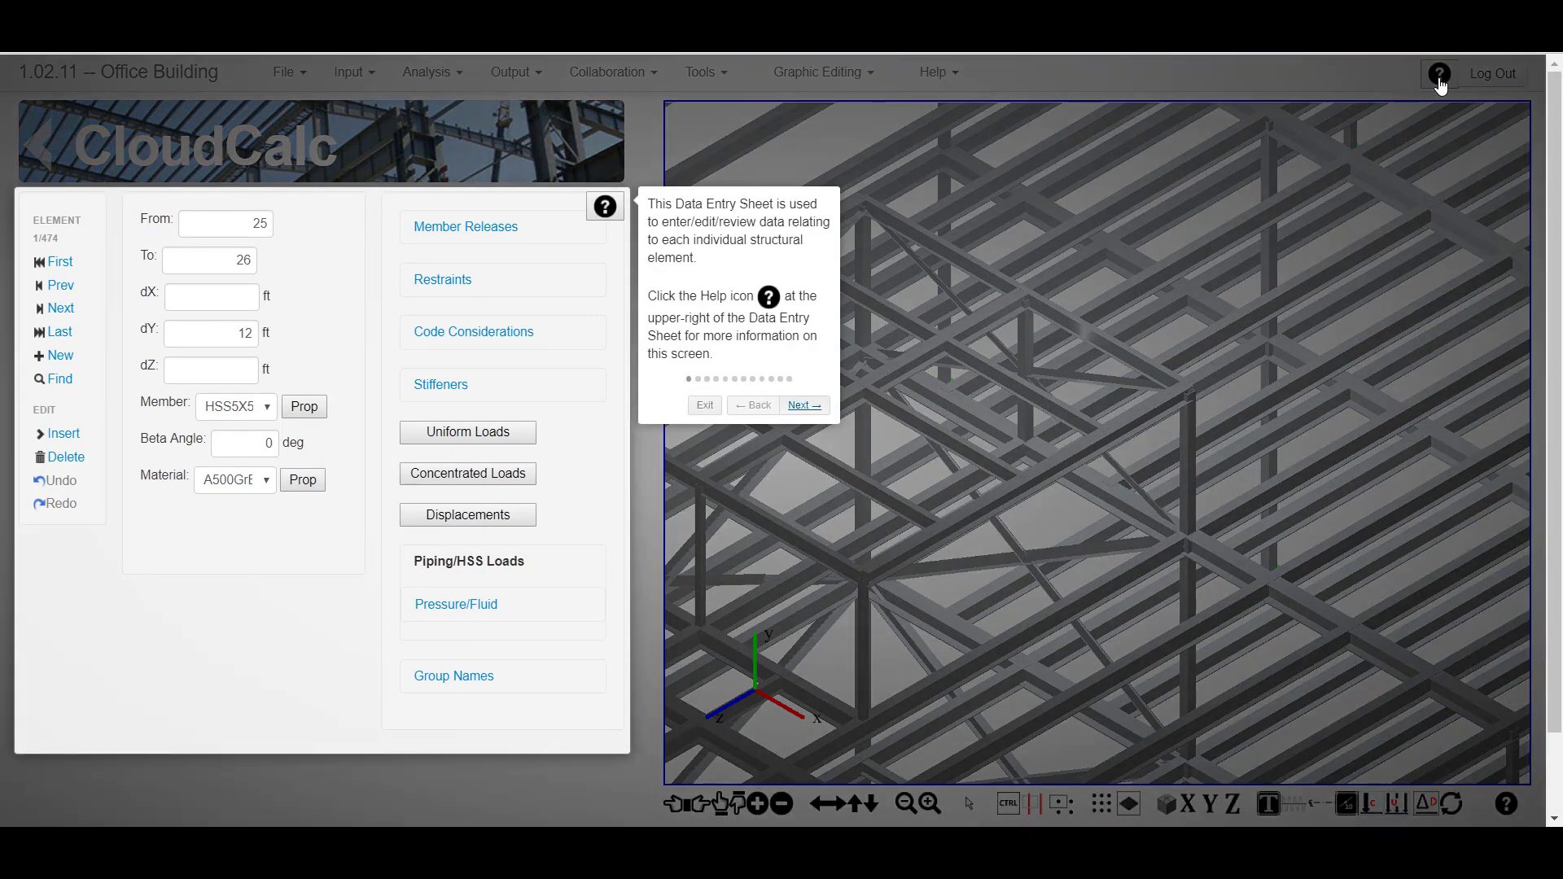
{"action": "key", "text": "Right"}
{"action": "key", "text": "Right"}
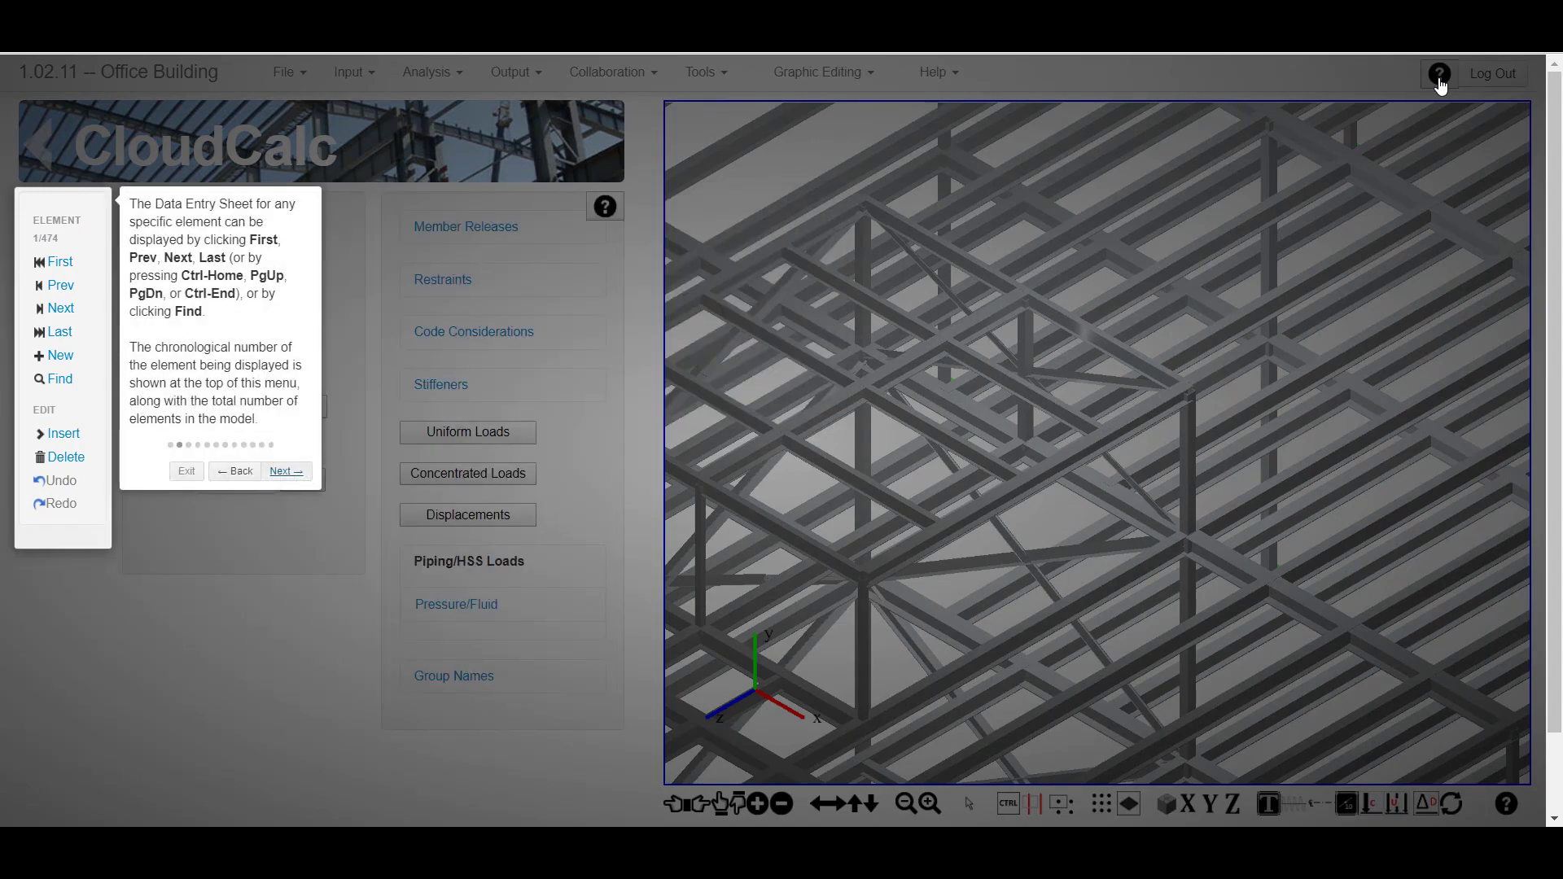
{"action": "scroll", "coordinate": [1495, 122], "scroll_direction": "up", "scroll_amount": 1}
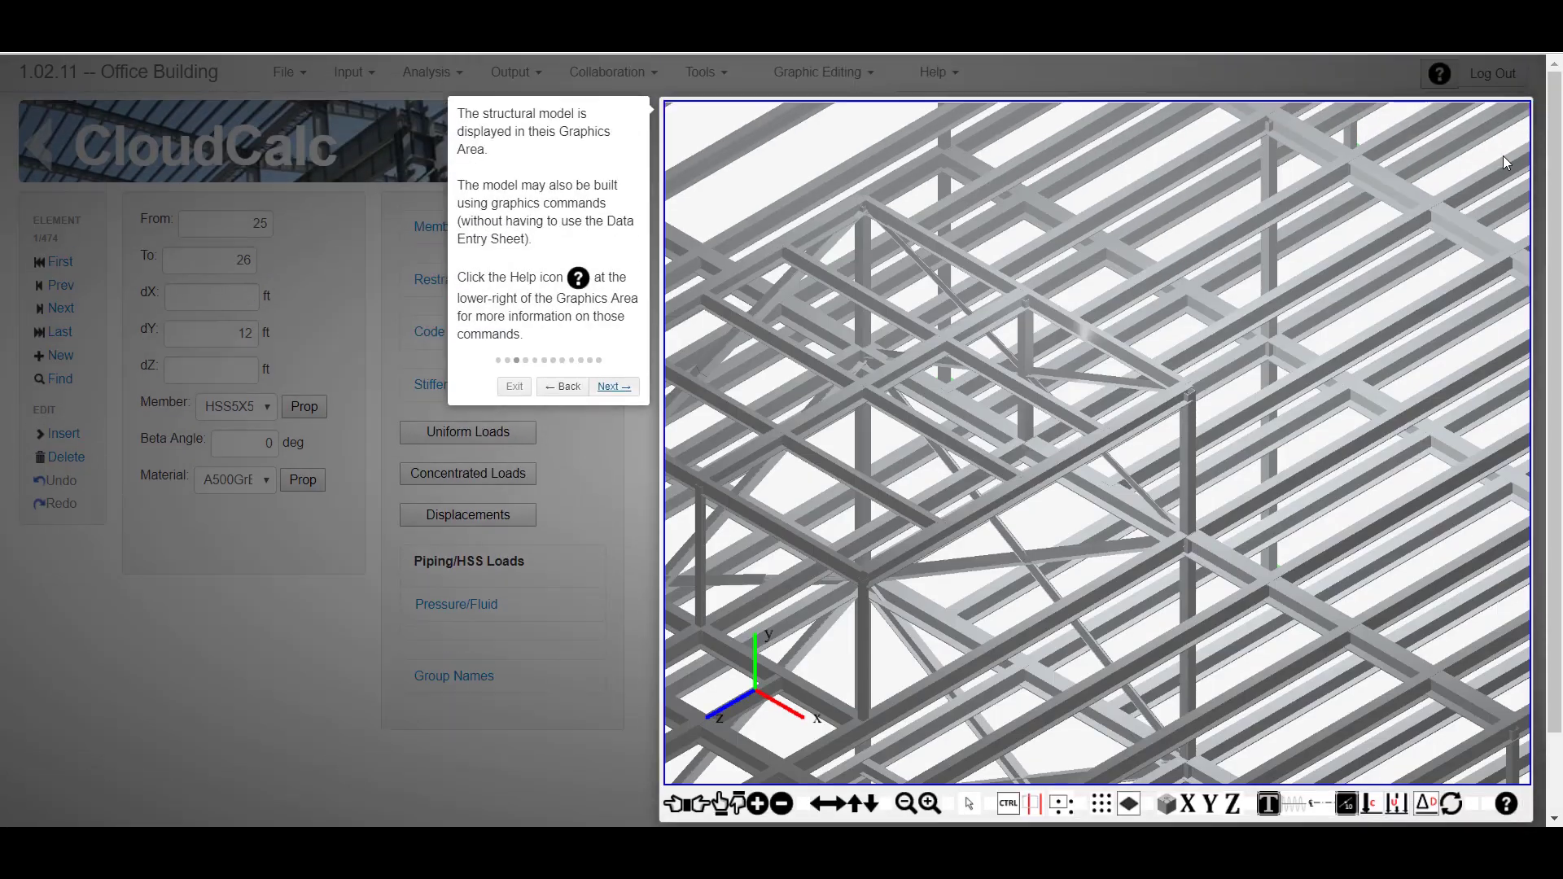
{"action": "key", "text": "Right"}
{"action": "key", "text": "Right"}
{"action": "key", "text": "Right"}
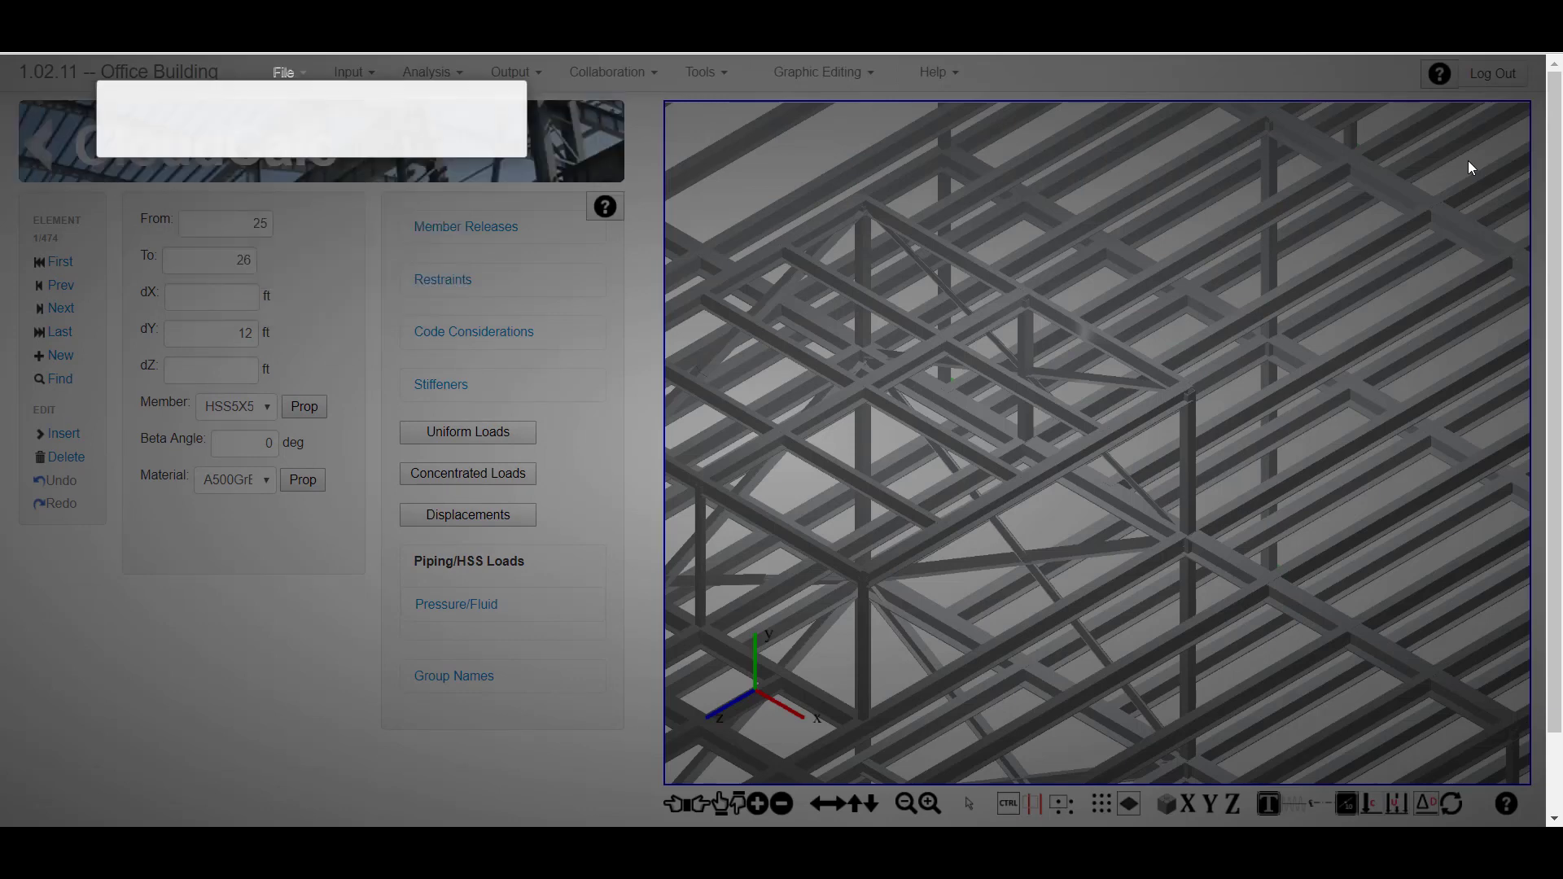
{"action": "key", "text": "Right"}
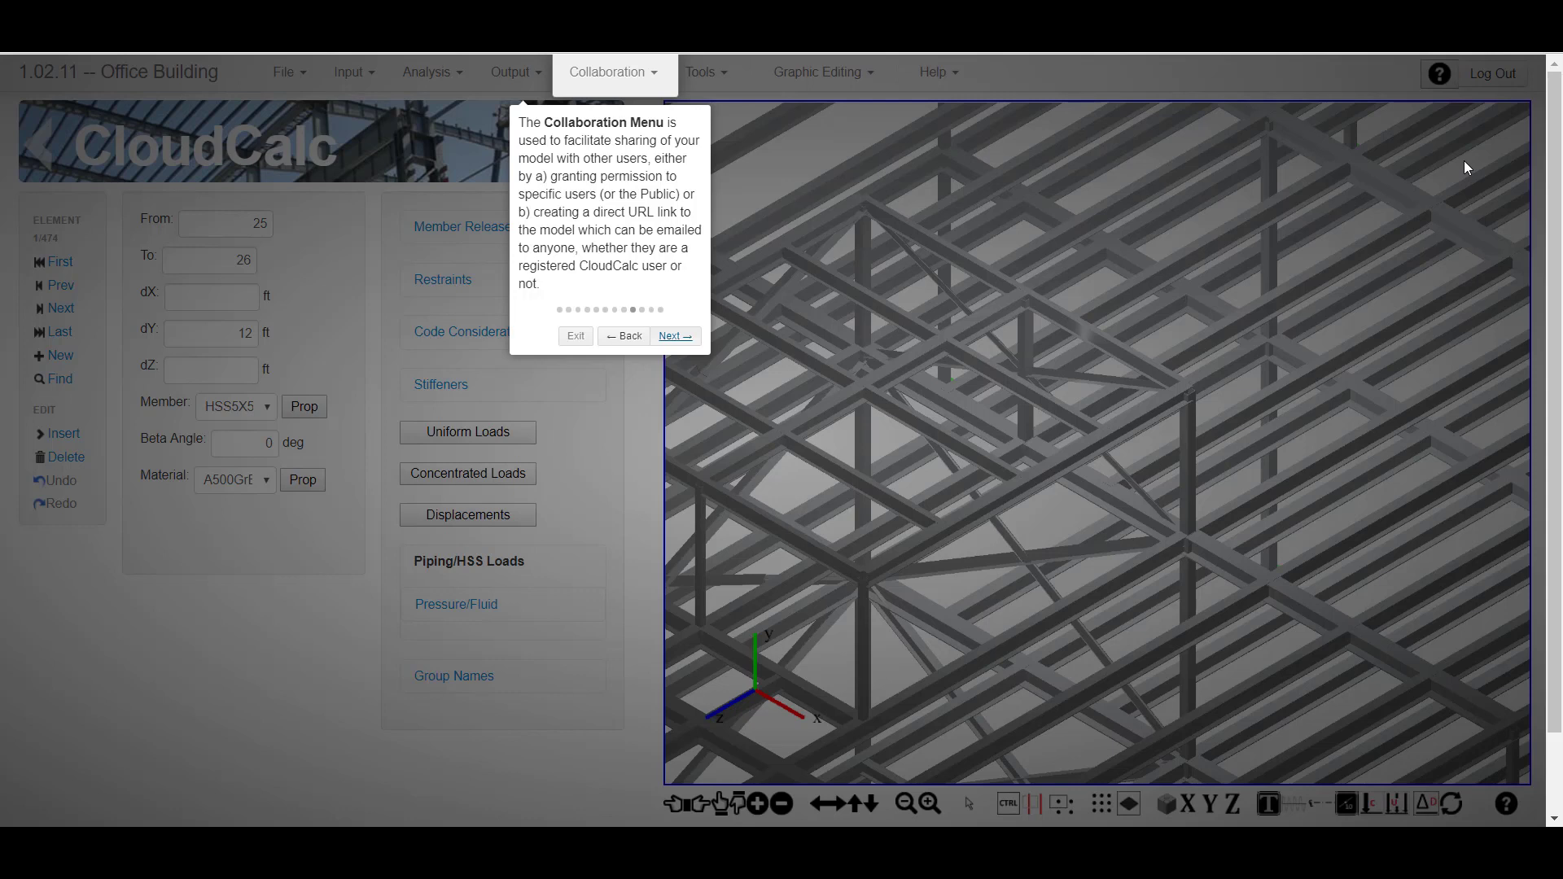
{"action": "key", "text": "Right"}
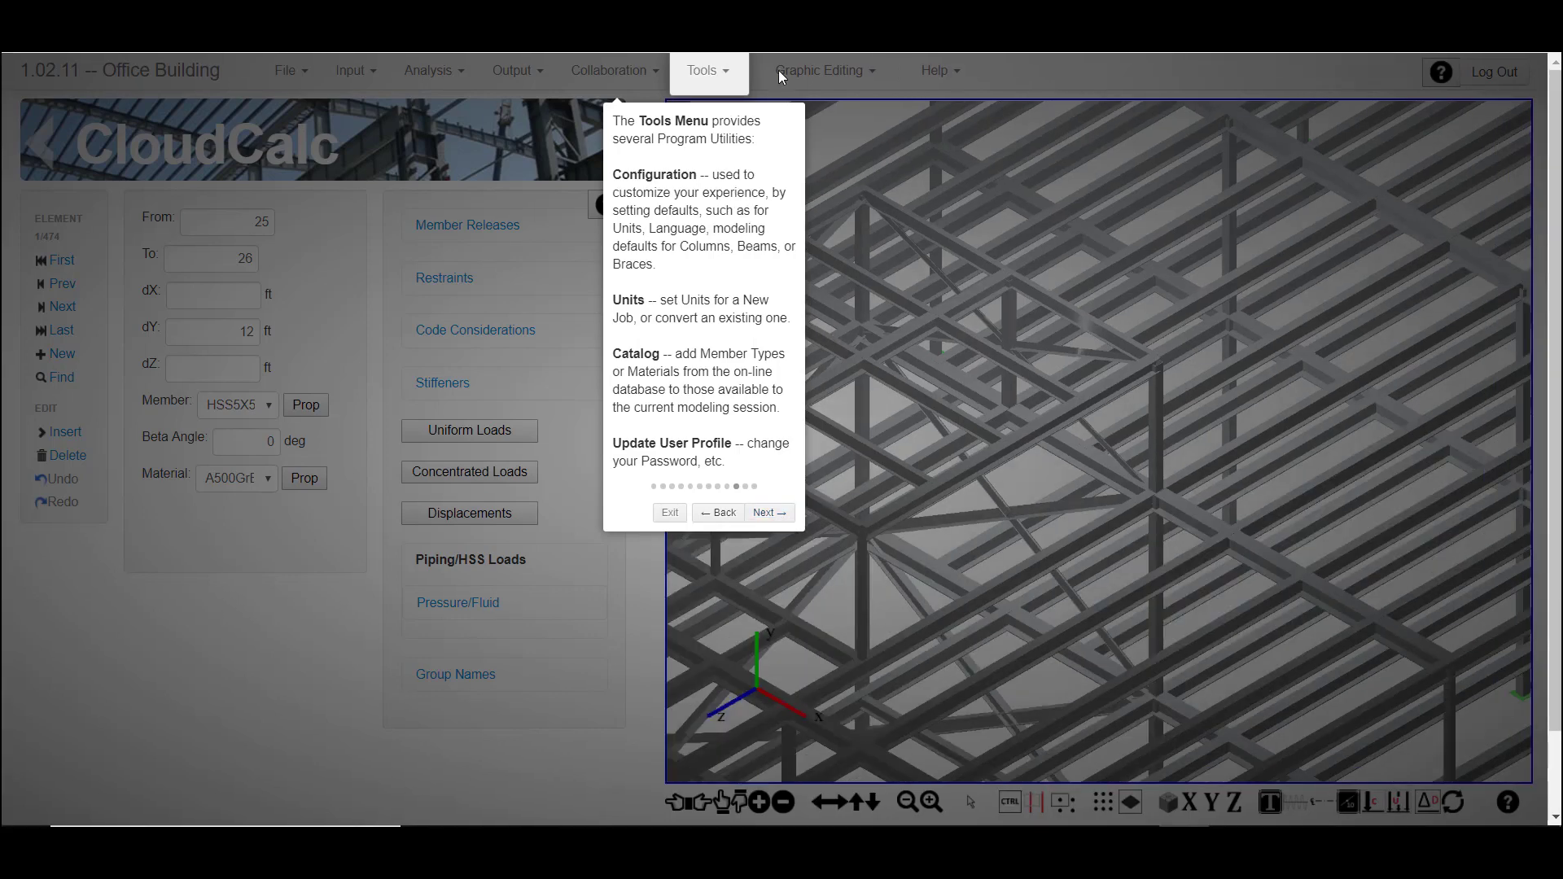
{"action": "left_click", "coordinate": [936, 70]}
{"action": "left_click", "coordinate": [938, 72]}
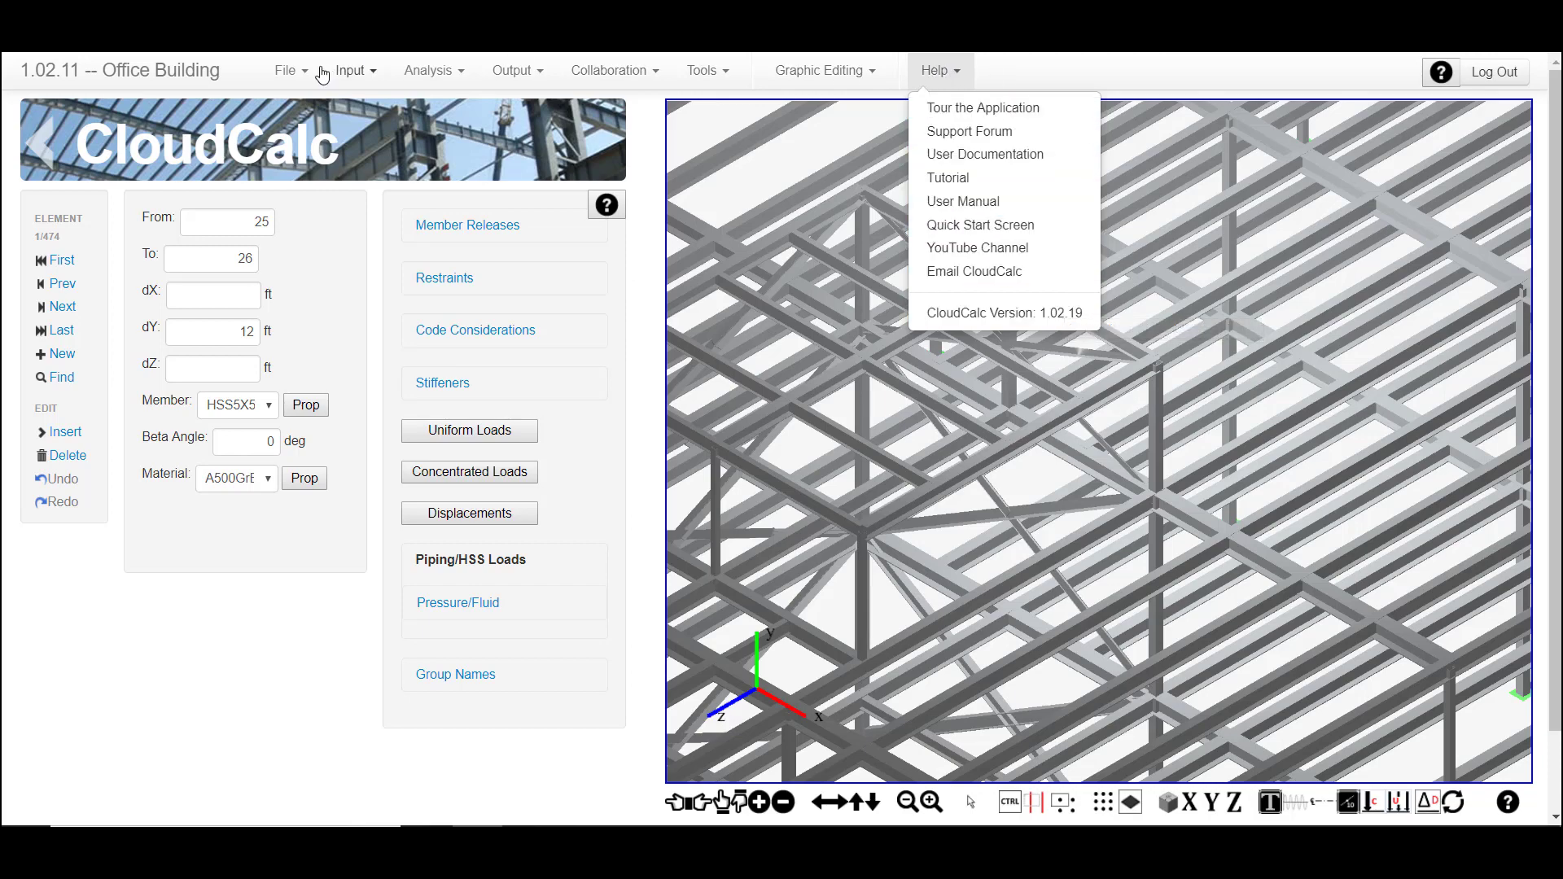
- Create a new job named 'New', overwriting the existing one
{"action": "left_click", "coordinate": [295, 71]}
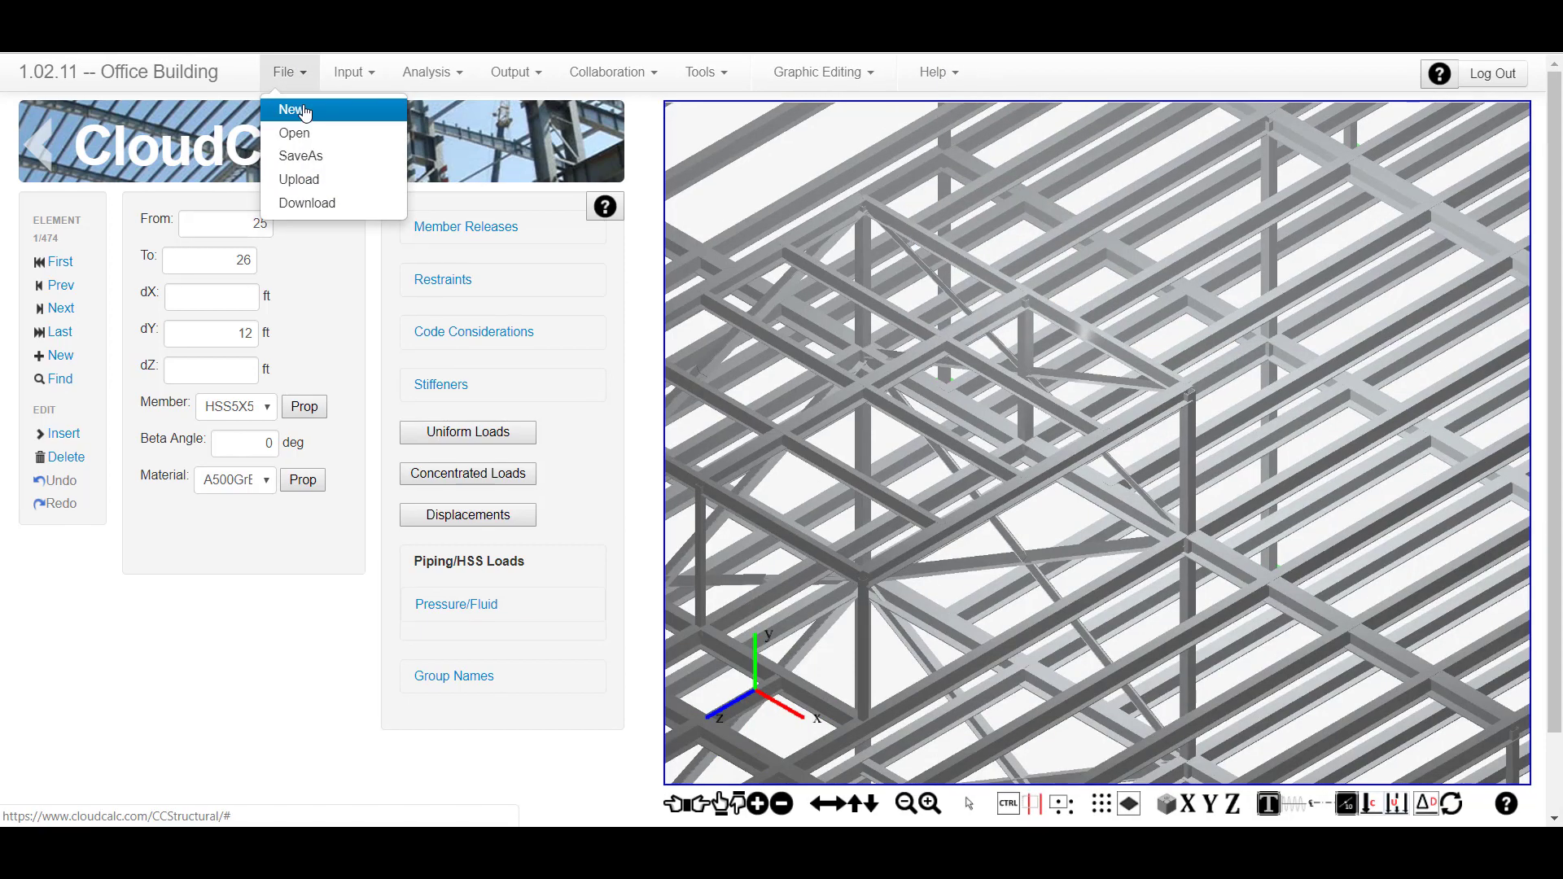
{"action": "left_click", "coordinate": [292, 108]}
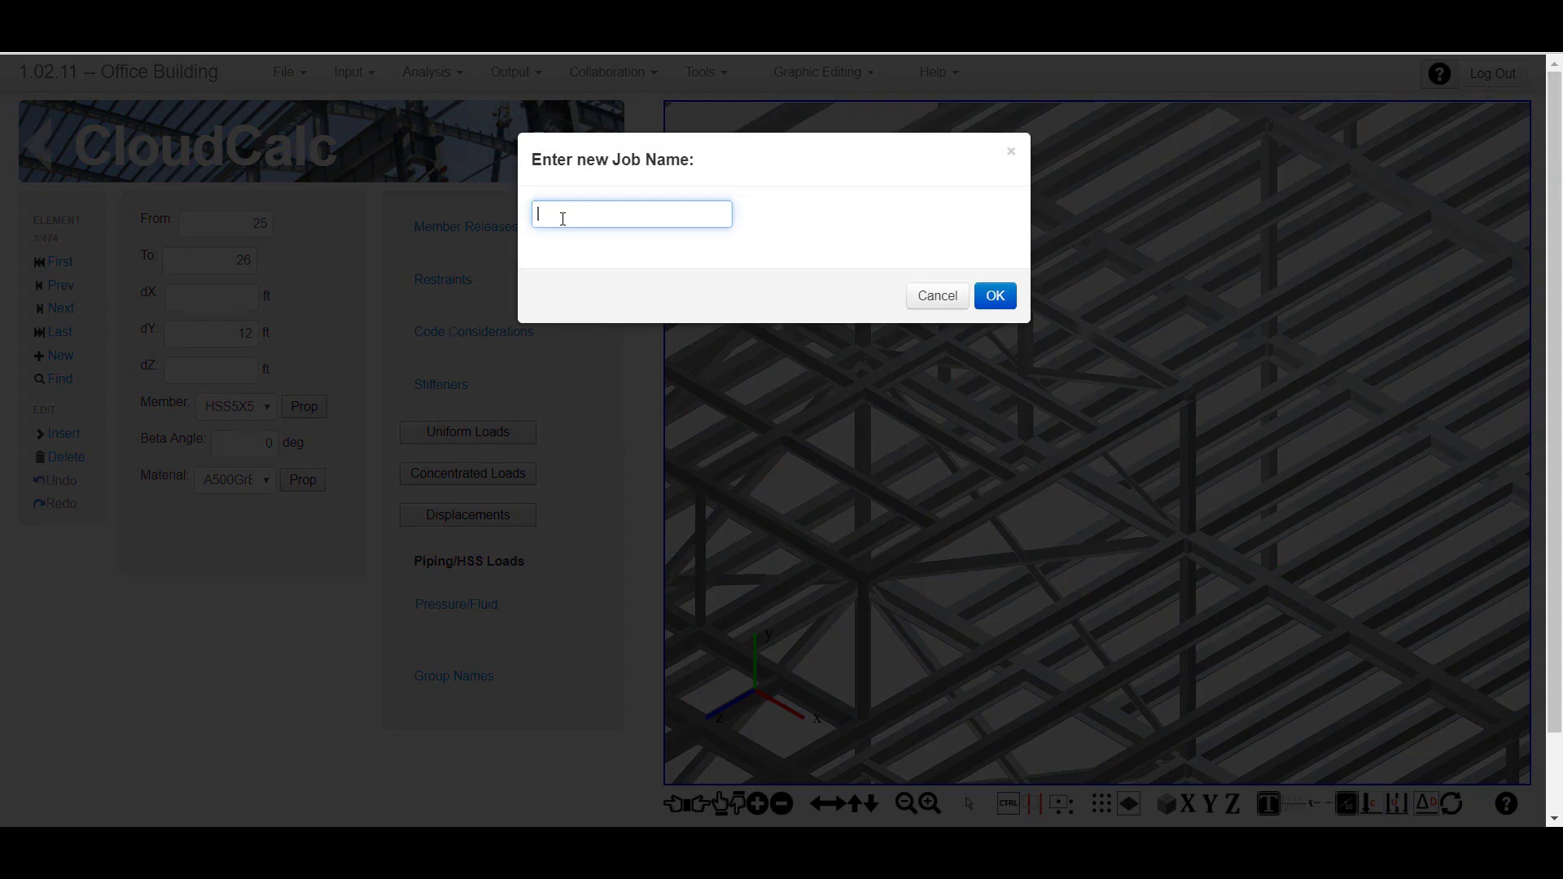
{"action": "type", "text": "New"}
{"action": "left_click", "coordinate": [996, 297]}
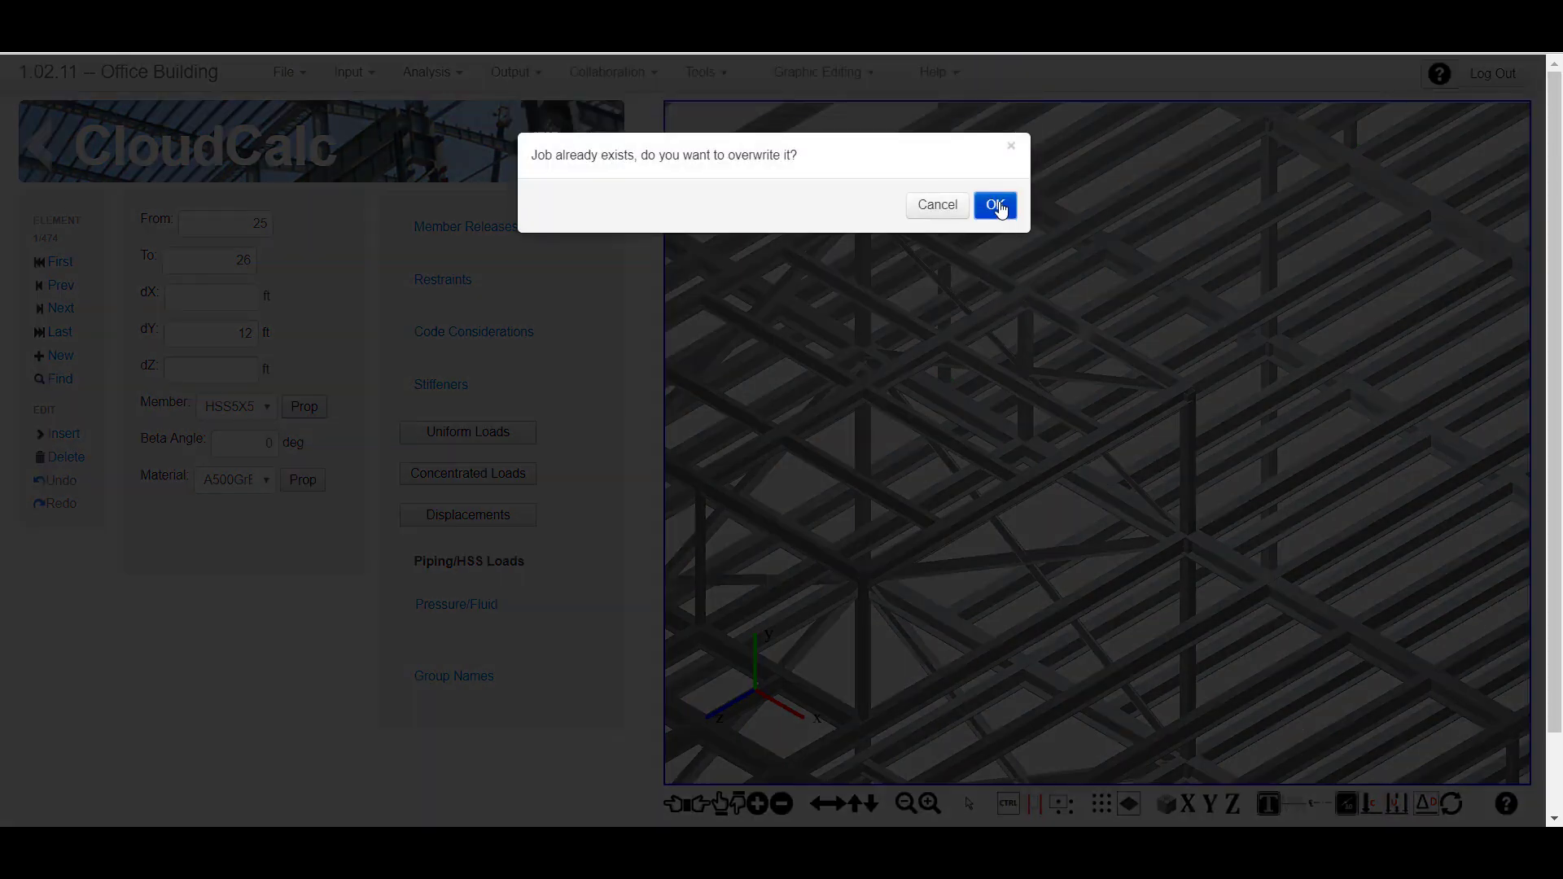
{"action": "left_click", "coordinate": [996, 205]}
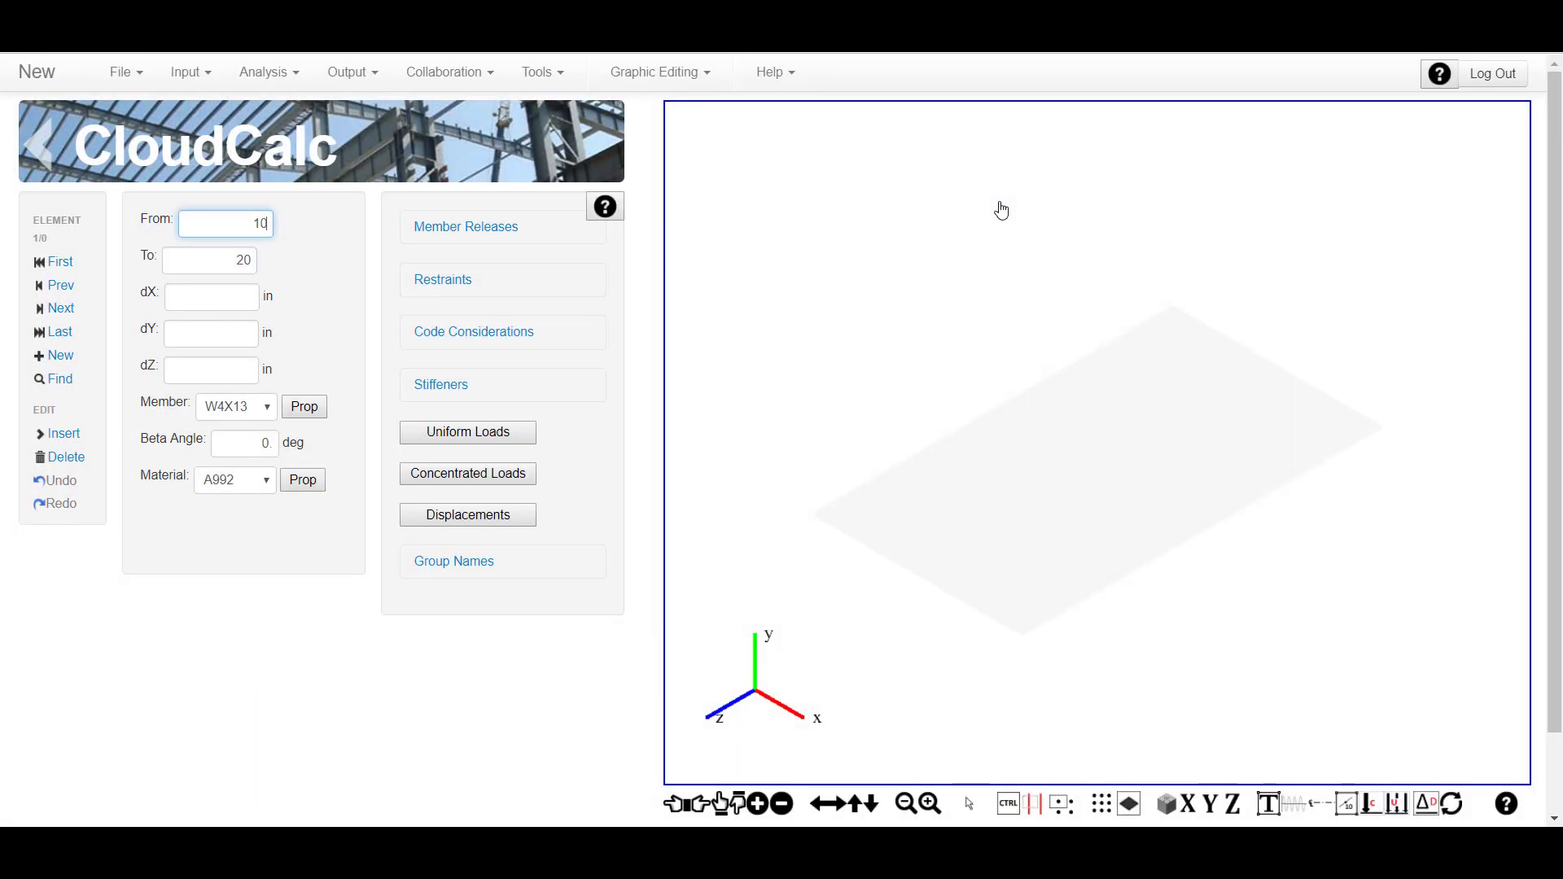
- Import the 70001.stp file through the CIS/2 Import interface
{"action": "left_click", "coordinate": [541, 71]}
{"action": "mouse_move", "coordinate": [557, 143]}
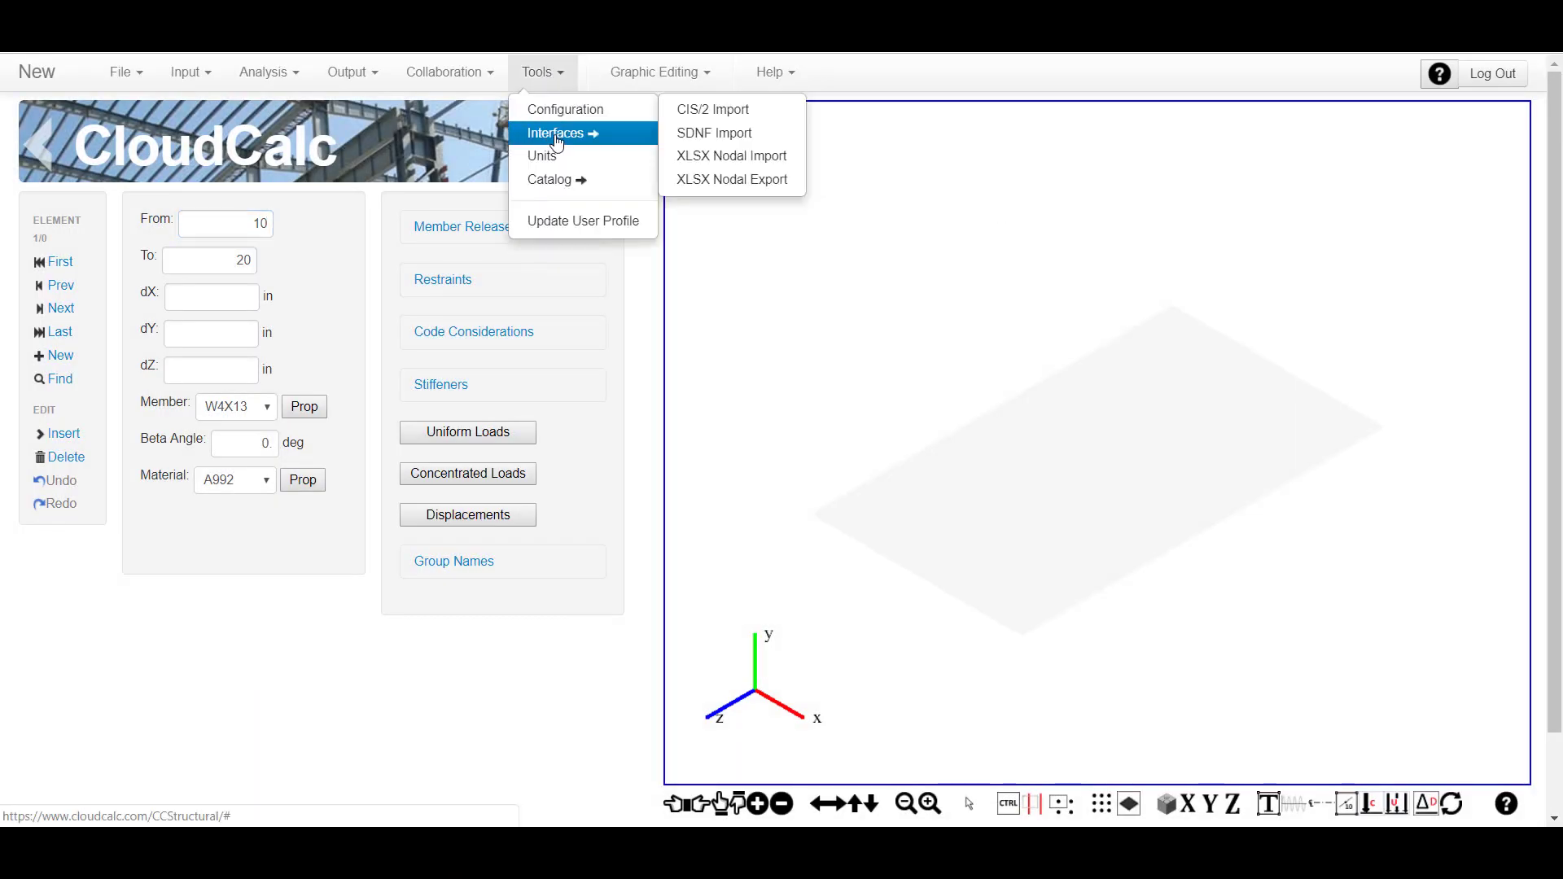
{"action": "left_click", "coordinate": [710, 111]}
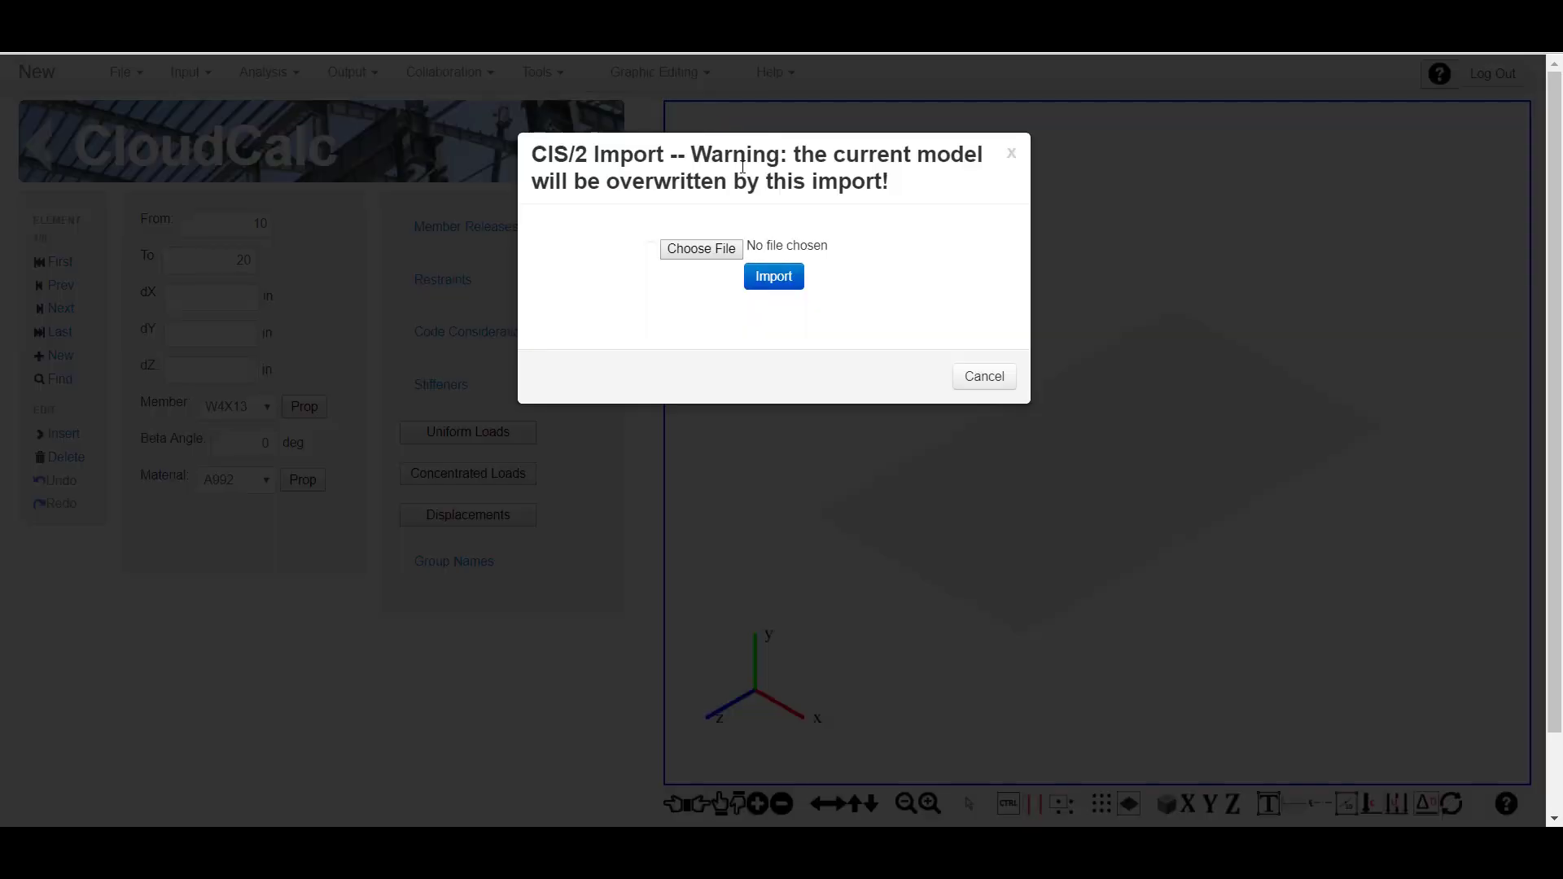
{"action": "left_click", "coordinate": [705, 250]}
{"action": "double_click", "coordinate": [456, 269]}
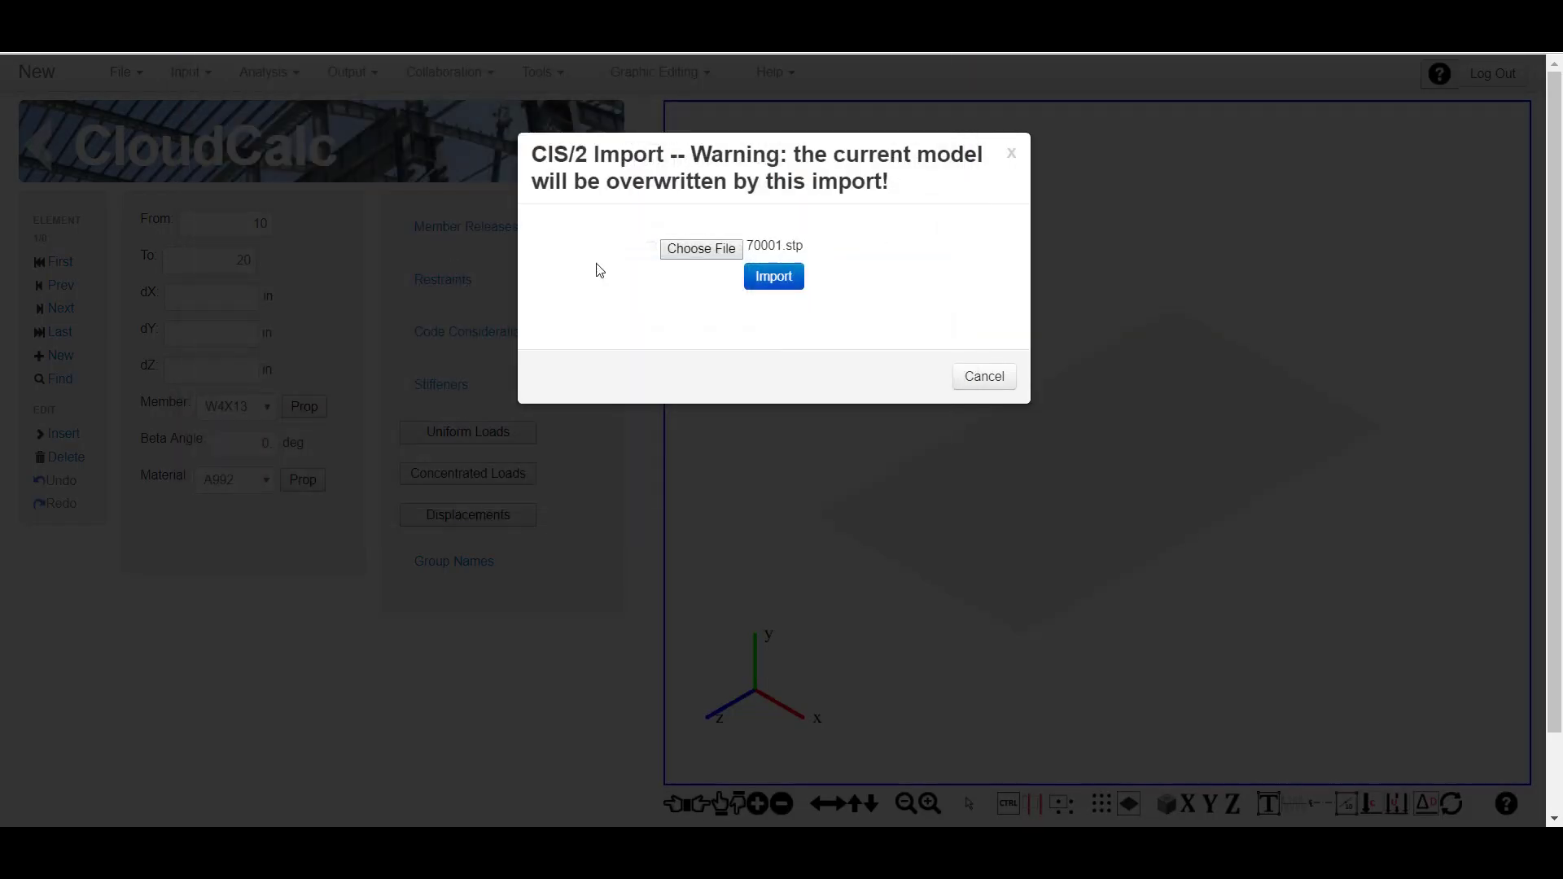
{"action": "left_click", "coordinate": [774, 277]}
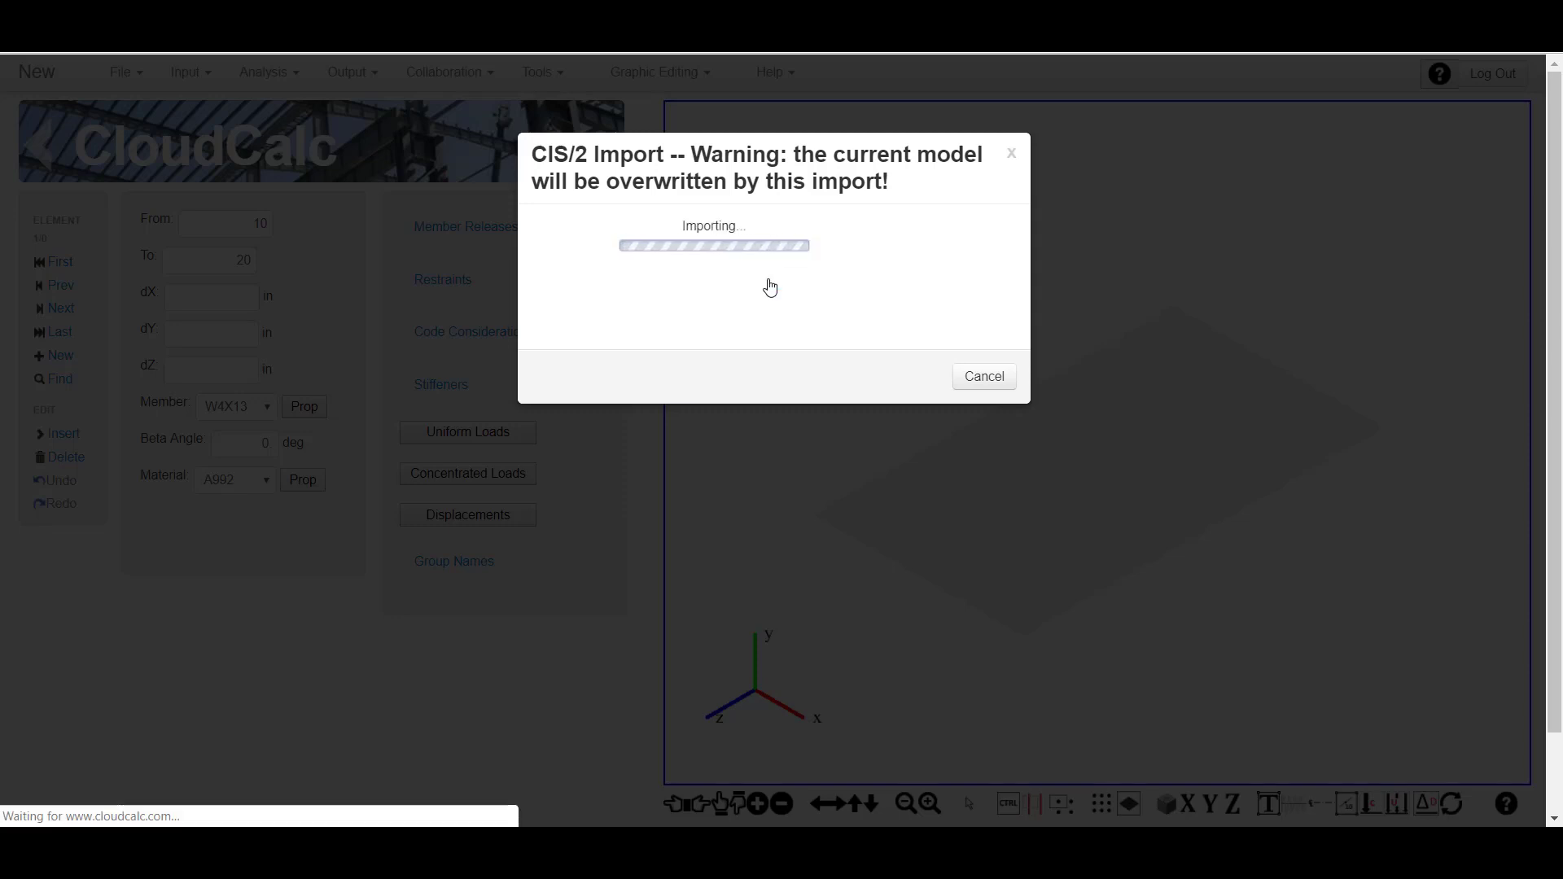
{"action": "scroll", "coordinate": [1207, 440], "scroll_direction": "up", "scroll_amount": 6}
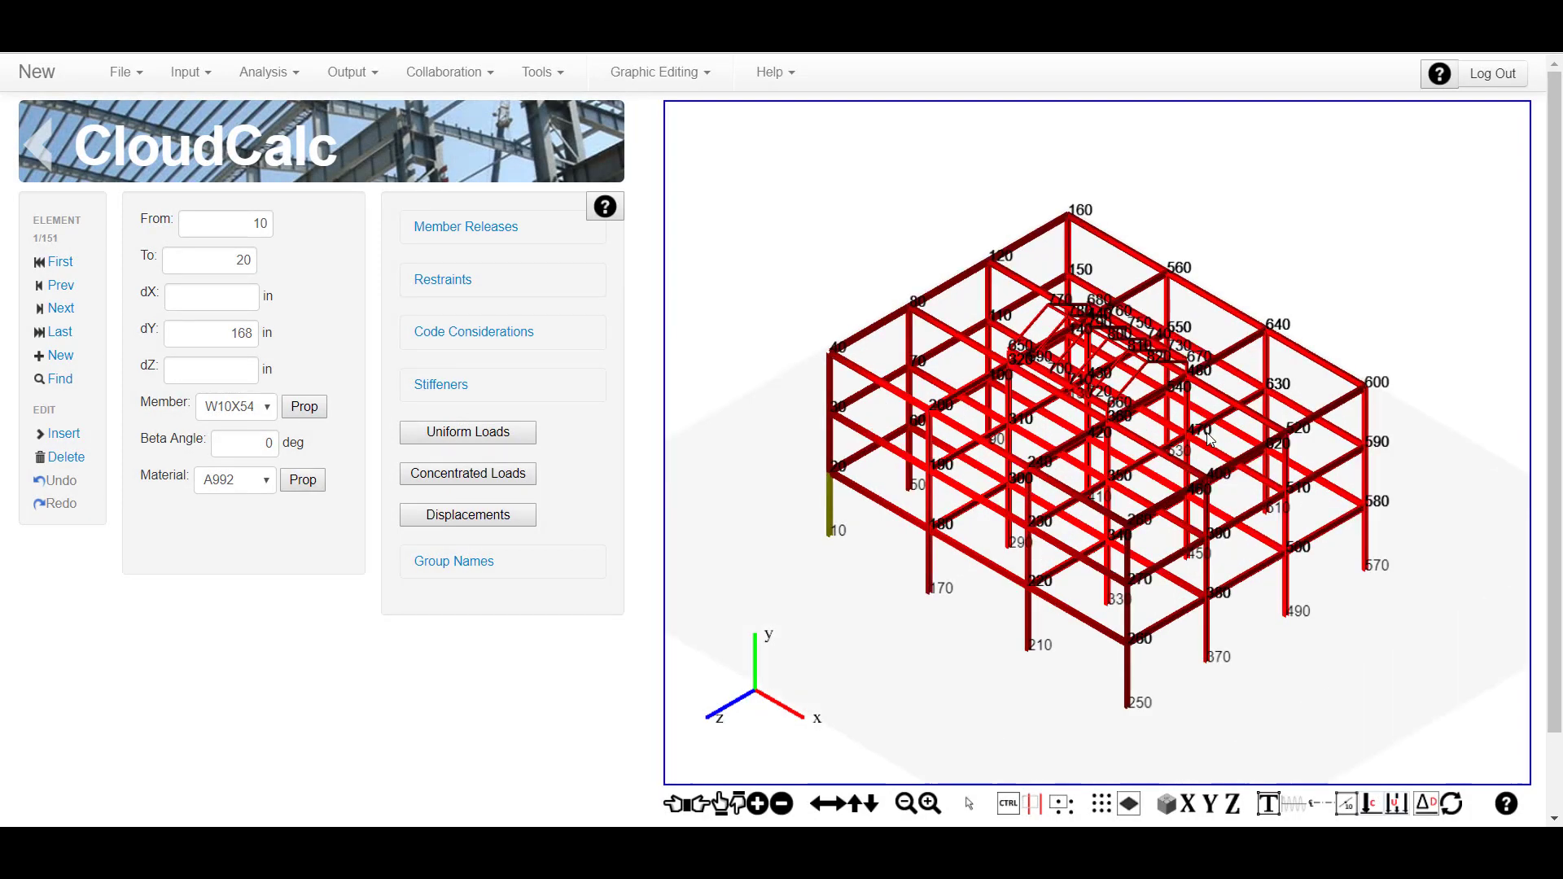
- Inspect the 360–400 beam and 220–230 column, then collapse the side panels
{"action": "scroll", "coordinate": [1207, 440], "scroll_direction": "down", "scroll_amount": 4}
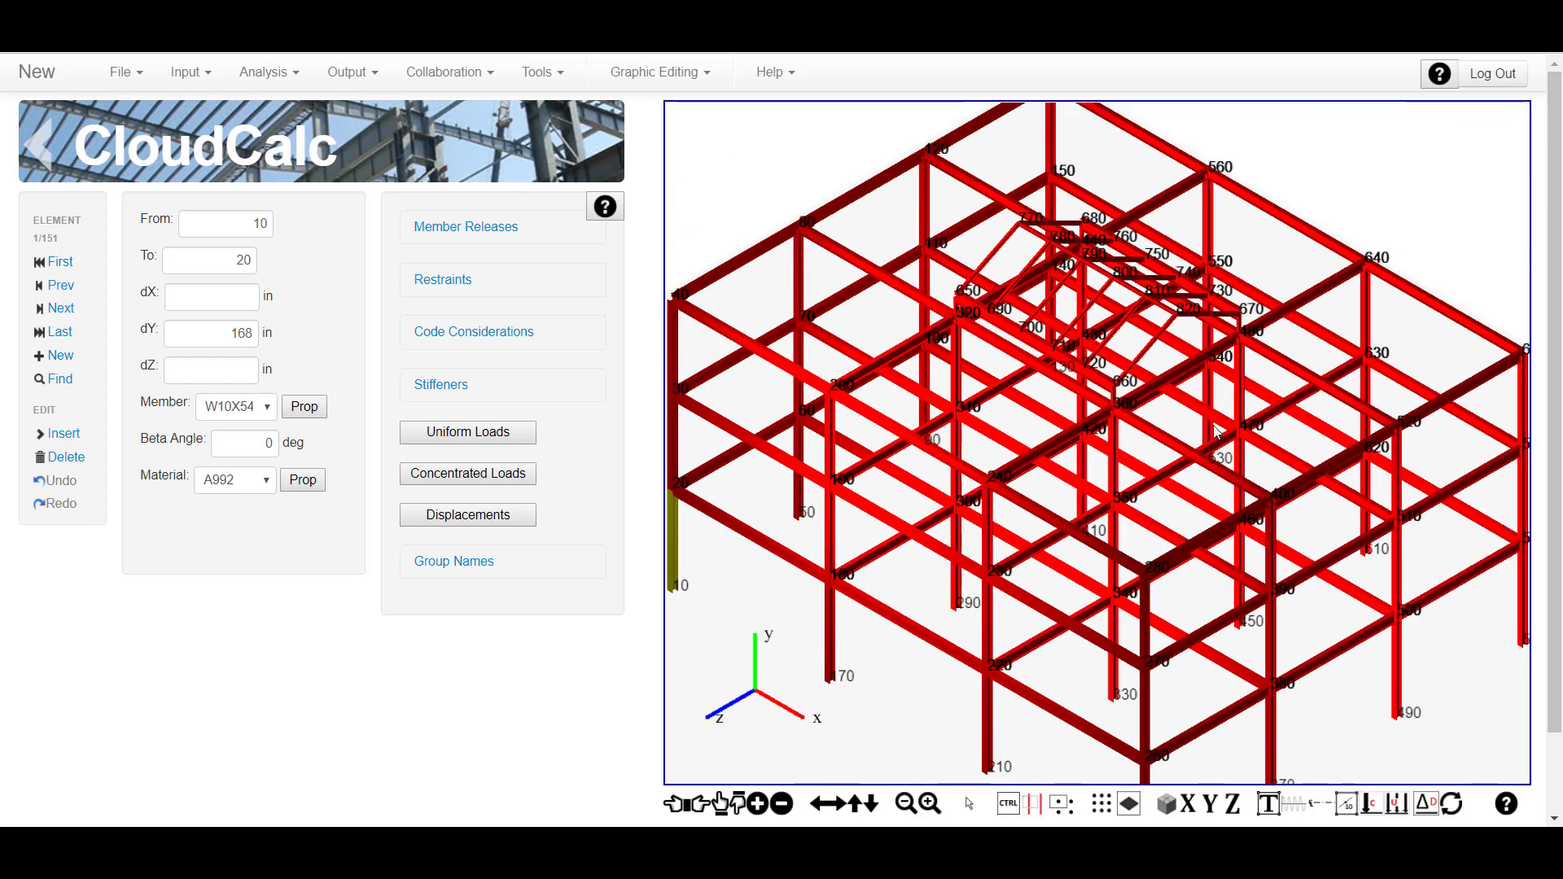
{"action": "scroll", "coordinate": [1206, 433], "scroll_direction": "up", "scroll_amount": 3}
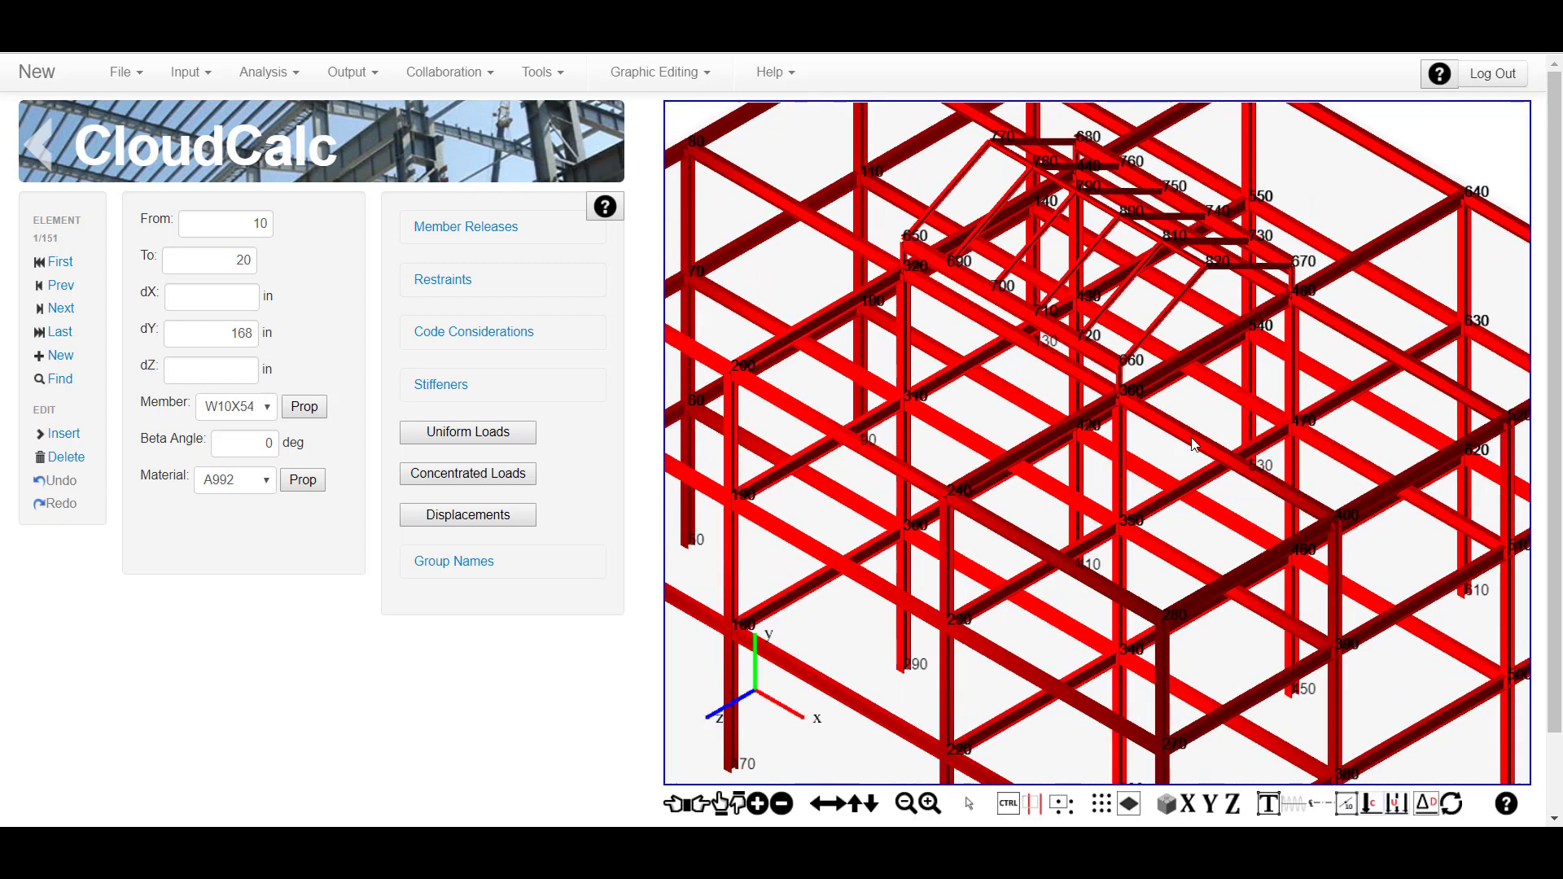
{"action": "left_click", "coordinate": [1193, 437]}
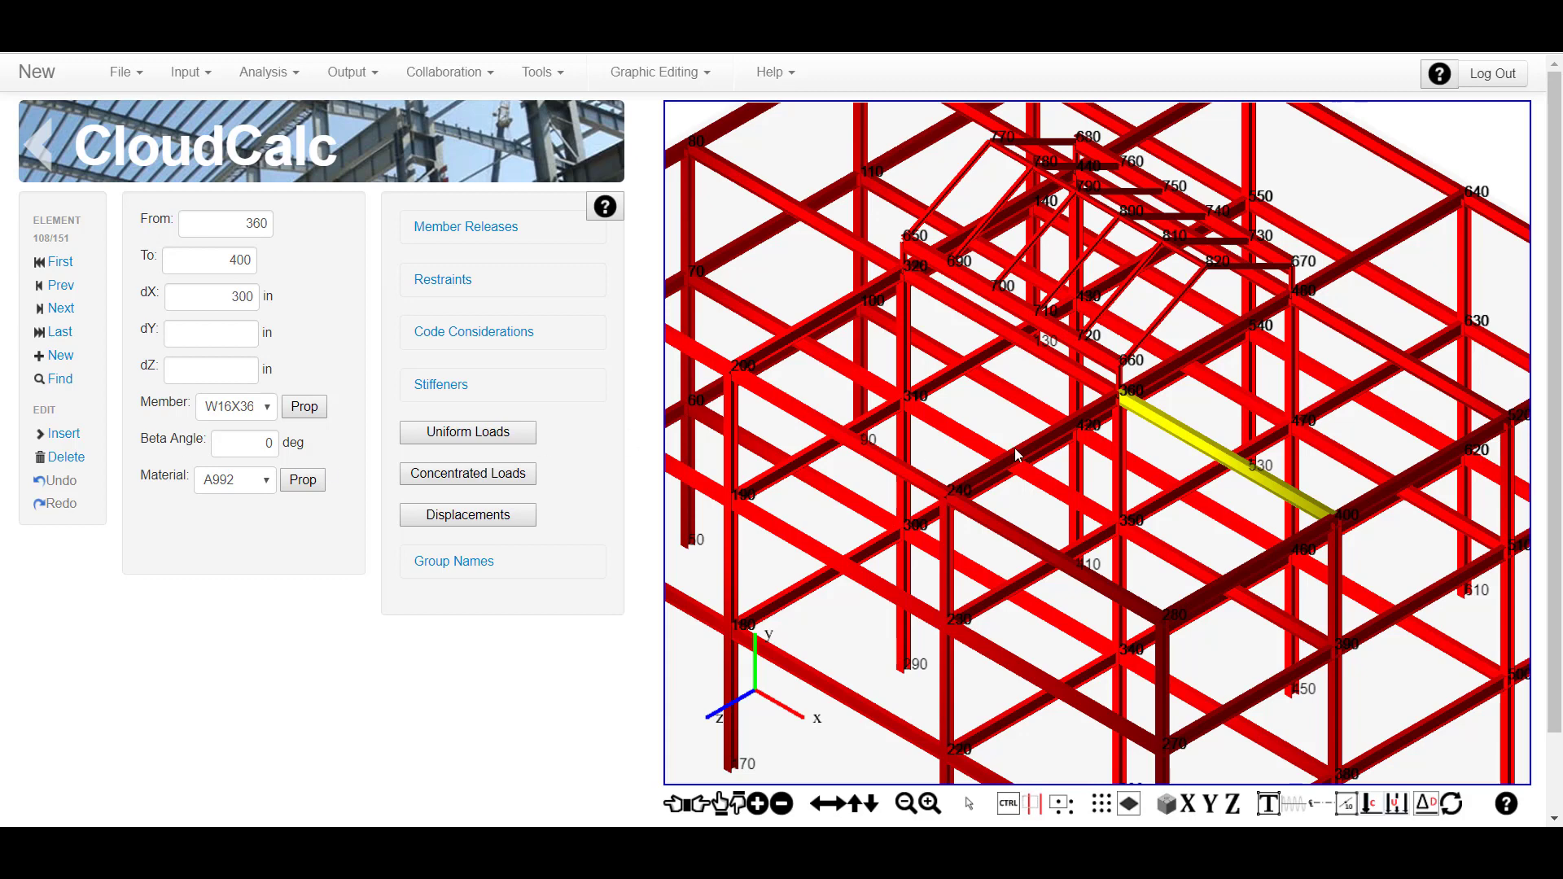
{"action": "left_click", "coordinate": [949, 690]}
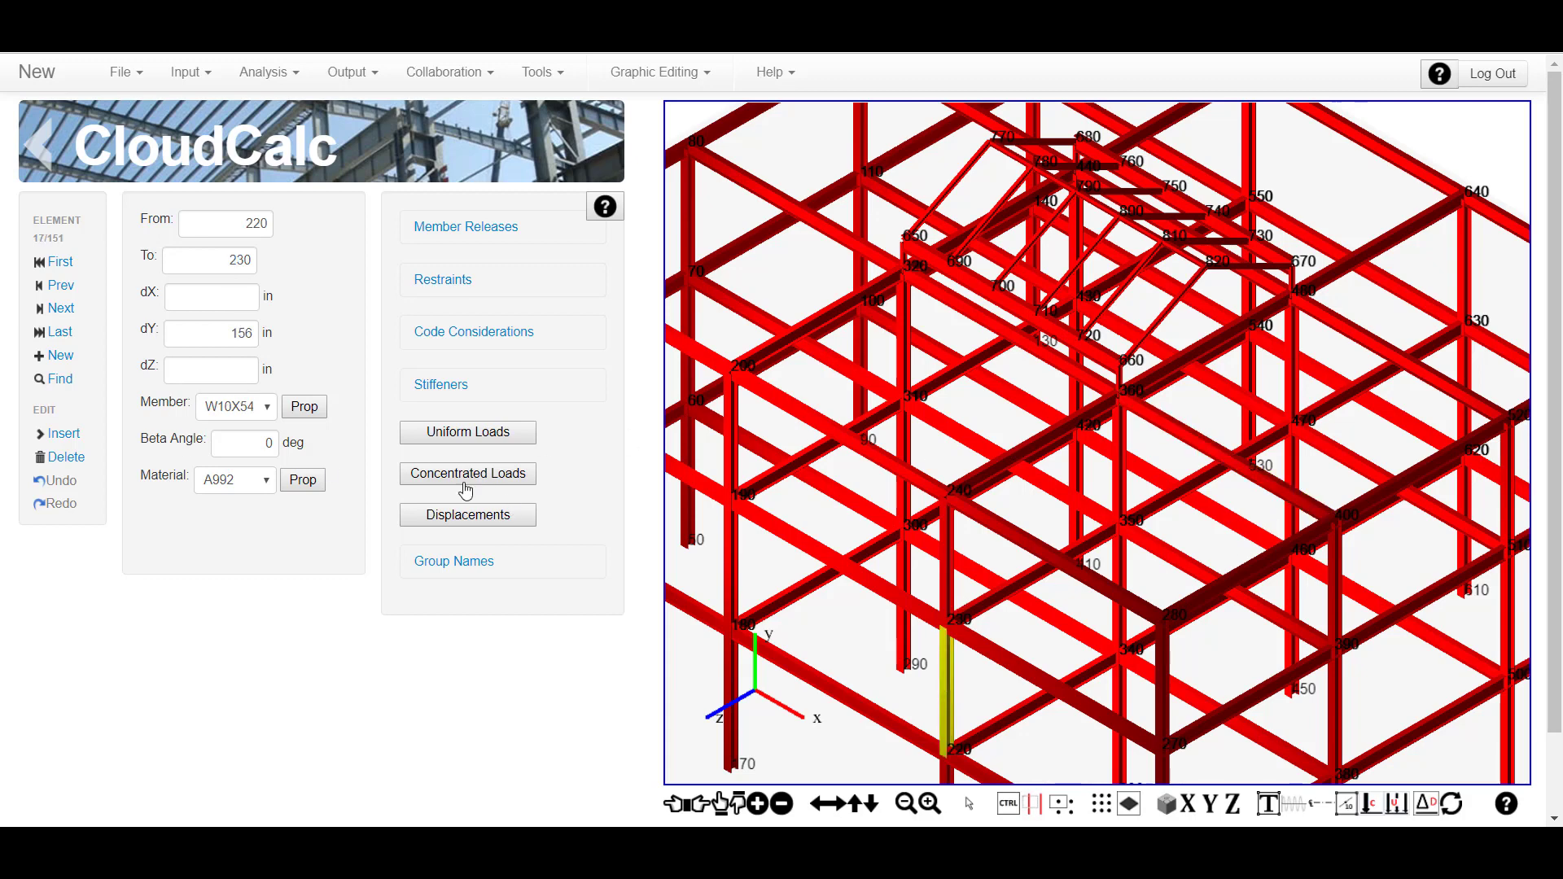
{"action": "scroll", "coordinate": [937, 272], "scroll_direction": "down", "scroll_amount": 4}
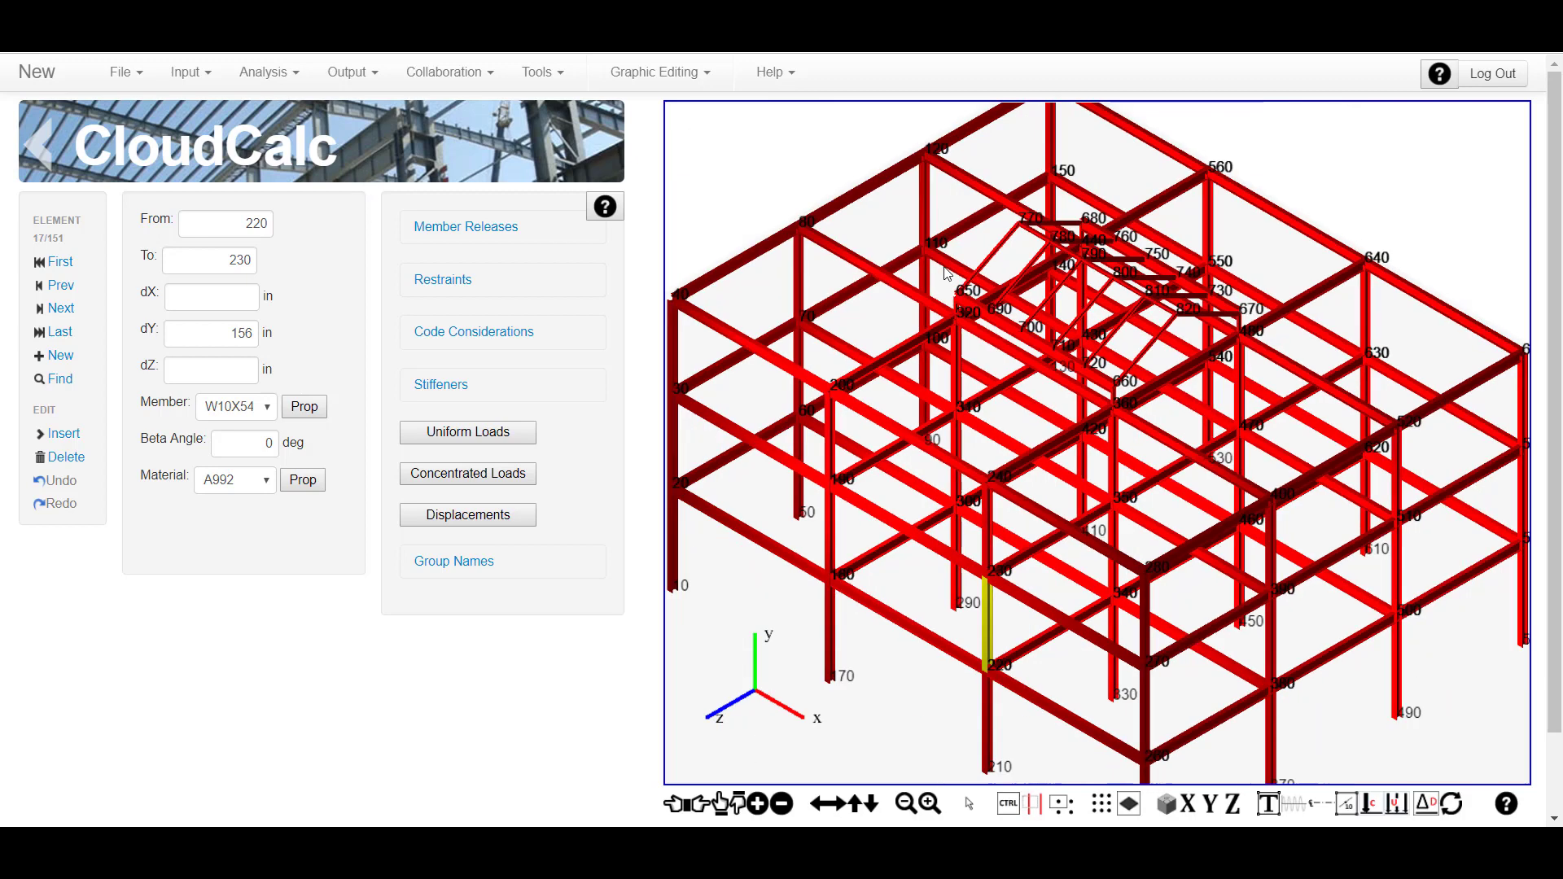
{"action": "left_click", "coordinate": [380, 135]}
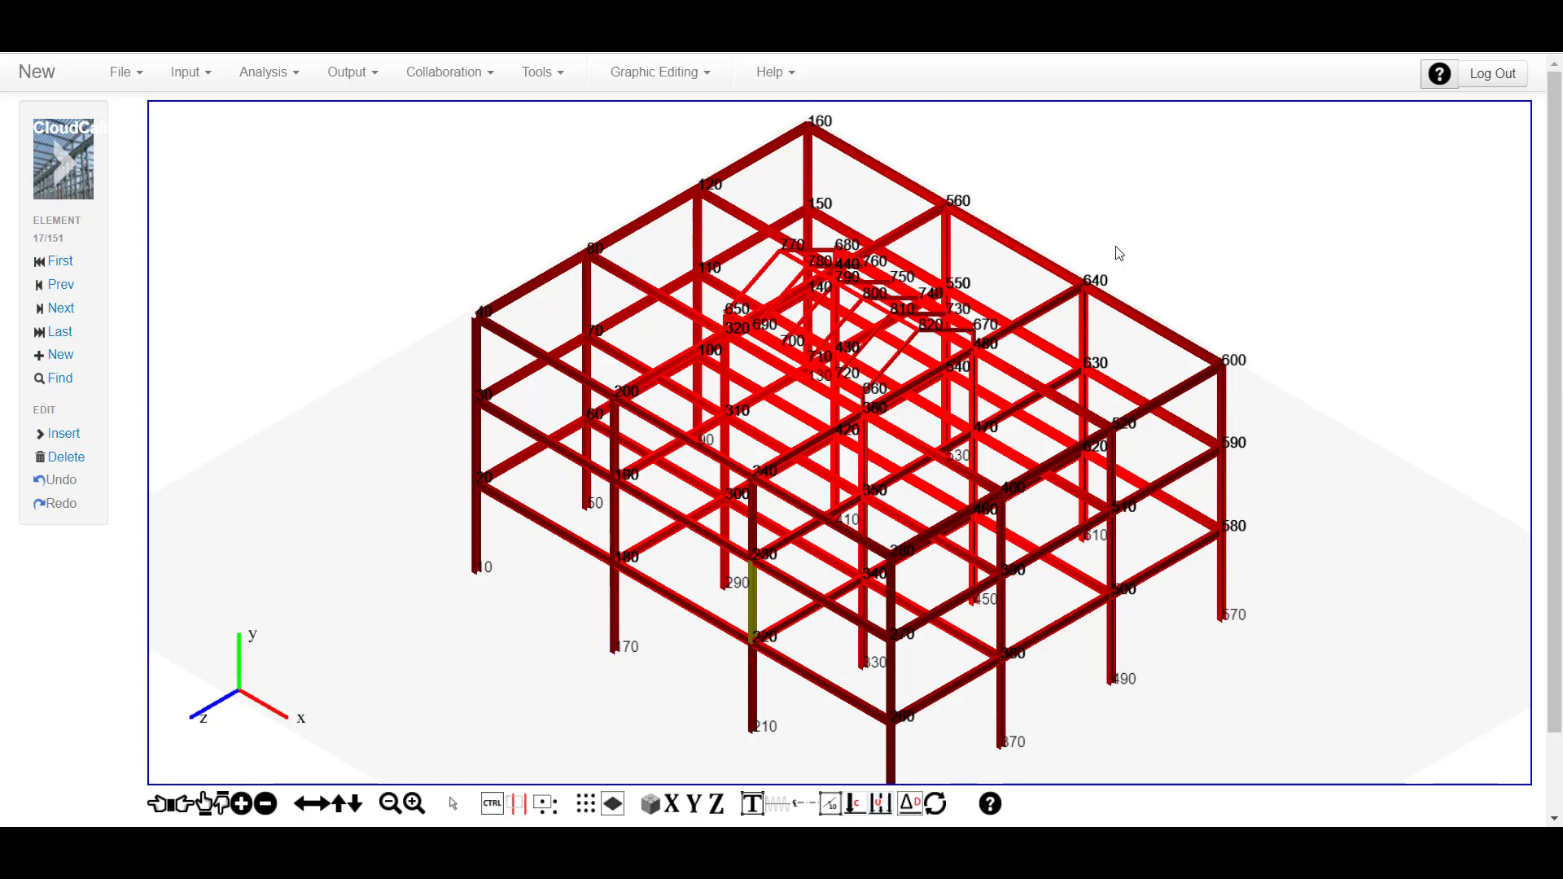
- Select the ground-floor columns in front elevation view for restraint editing
{"action": "key", "text": "z"}
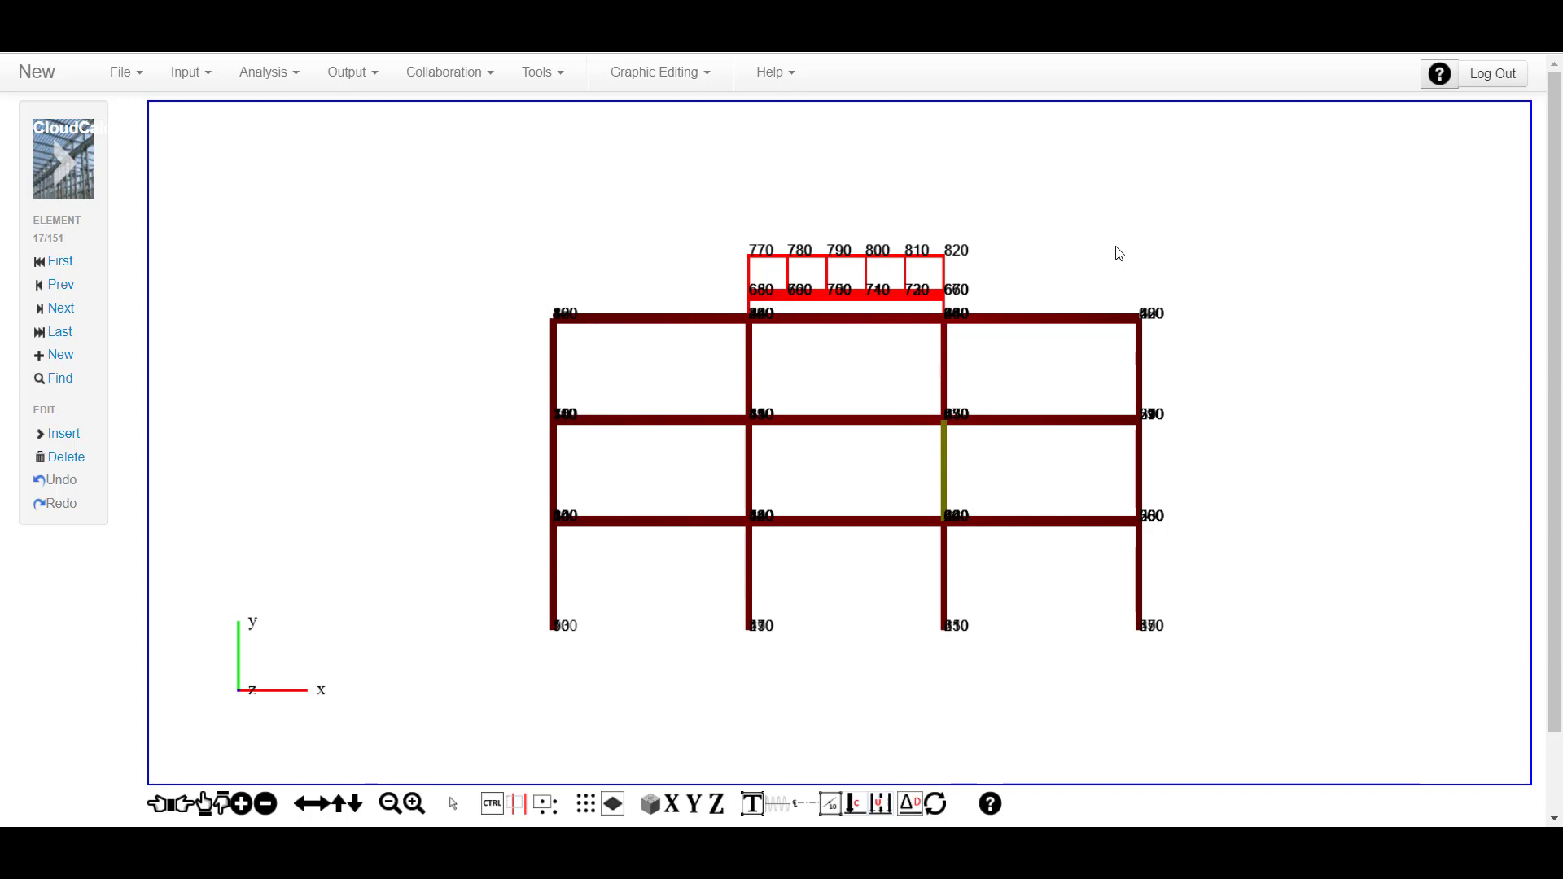
{"action": "left_click_drag", "start_coordinate": [461, 561], "coordinate": [1285, 558]}
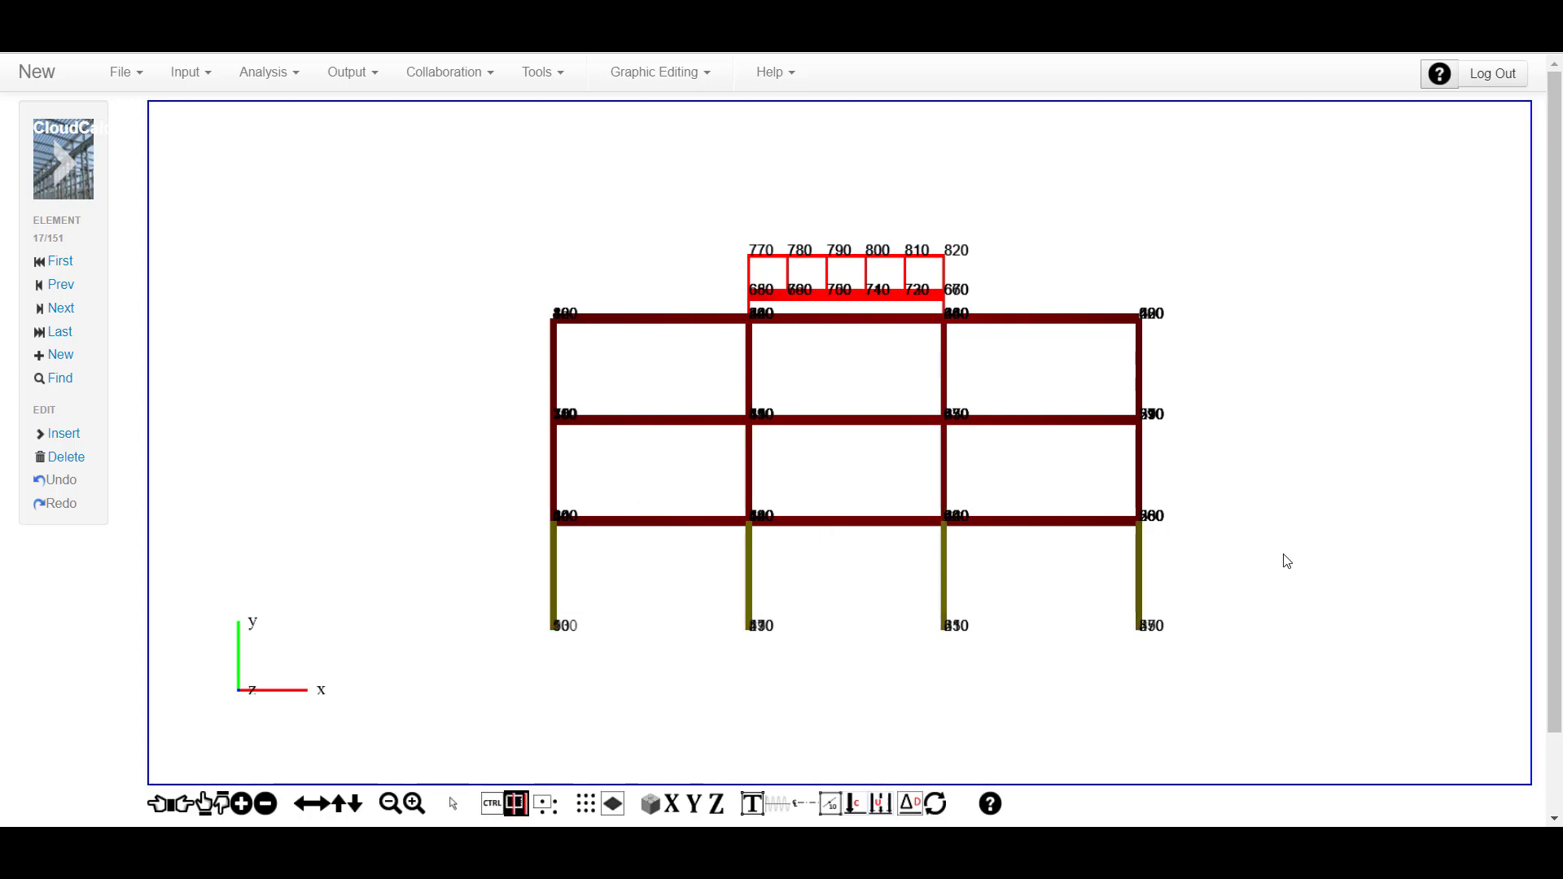
{"action": "right_click", "coordinate": [1257, 207]}
{"action": "left_click", "coordinate": [1341, 383]}
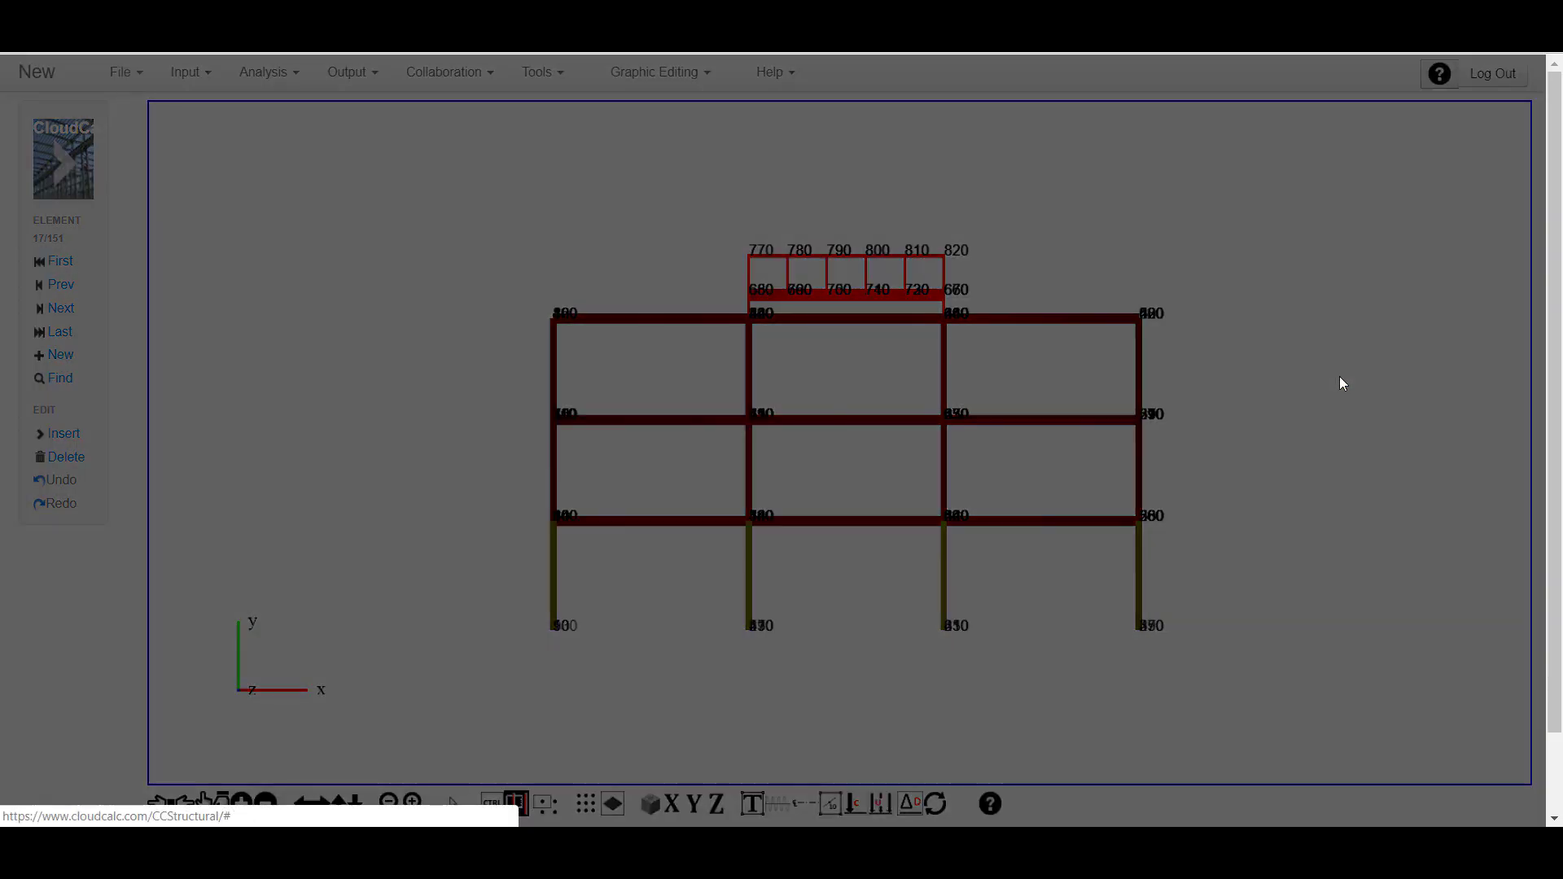
- Restrain the selected supports in FX, FY, FZ, MX, MY and MZ
{"action": "left_click", "coordinate": [686, 207]}
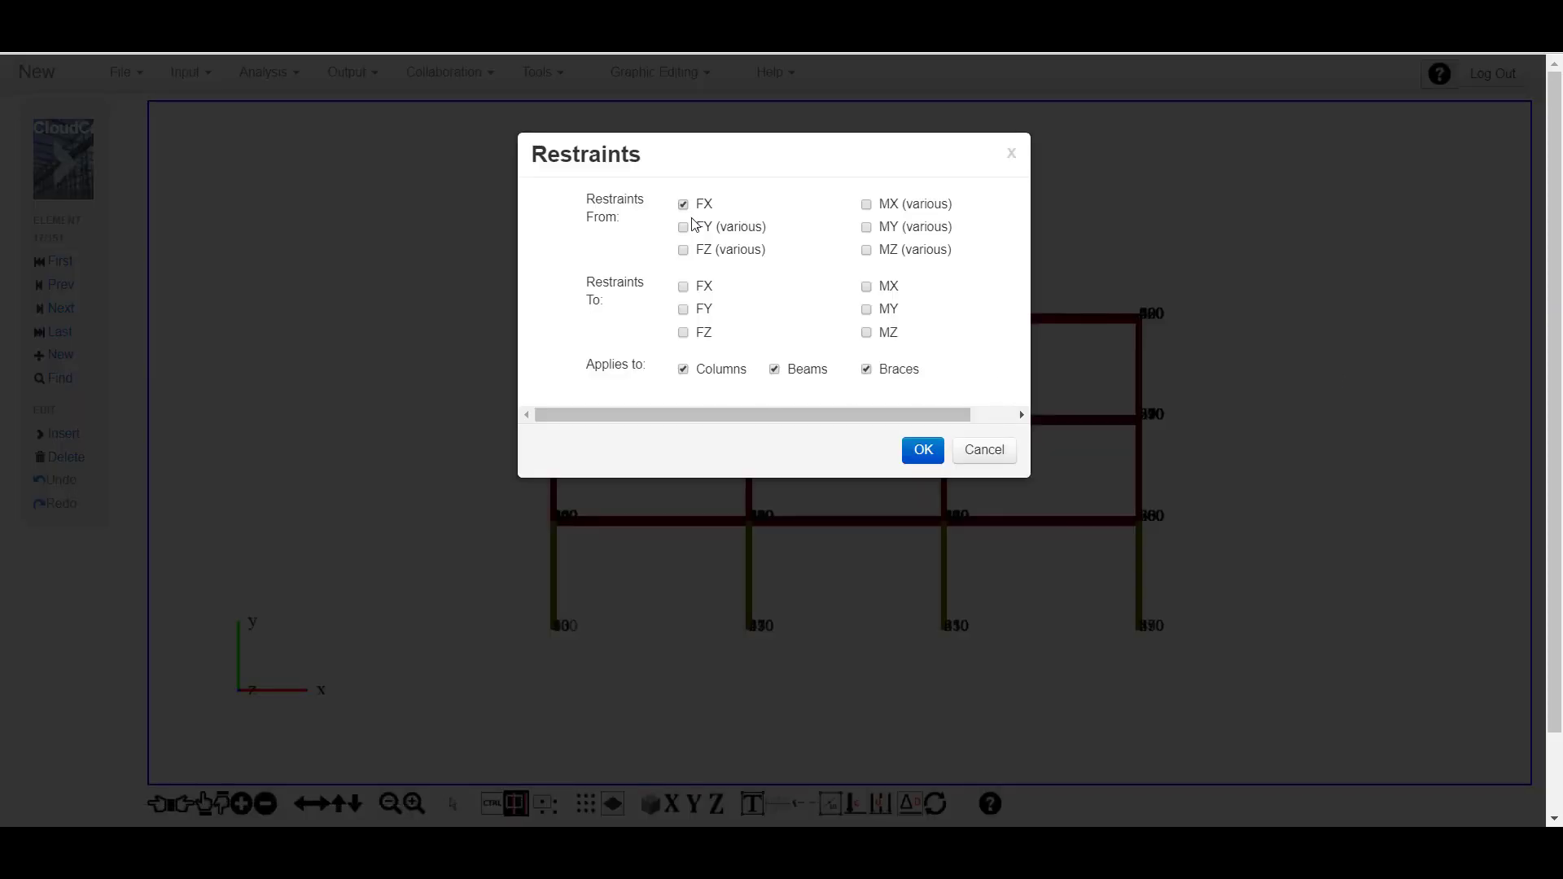
{"action": "left_click", "coordinate": [686, 228]}
{"action": "left_click", "coordinate": [686, 249]}
{"action": "left_click", "coordinate": [907, 208]}
{"action": "left_click", "coordinate": [887, 229]}
{"action": "left_click", "coordinate": [885, 250]}
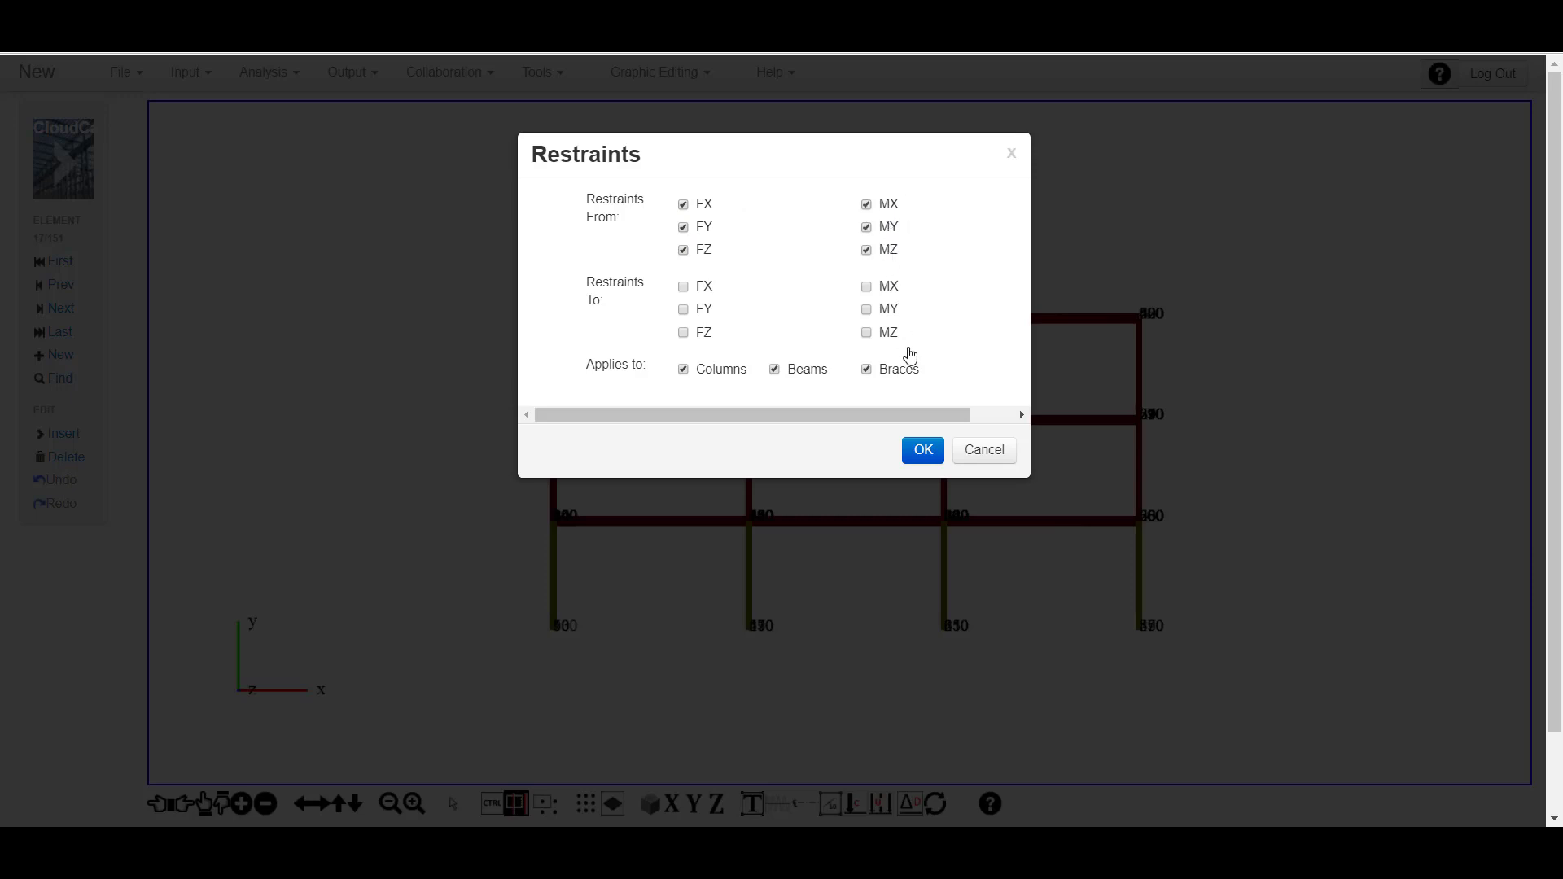
{"action": "left_click", "coordinate": [923, 450]}
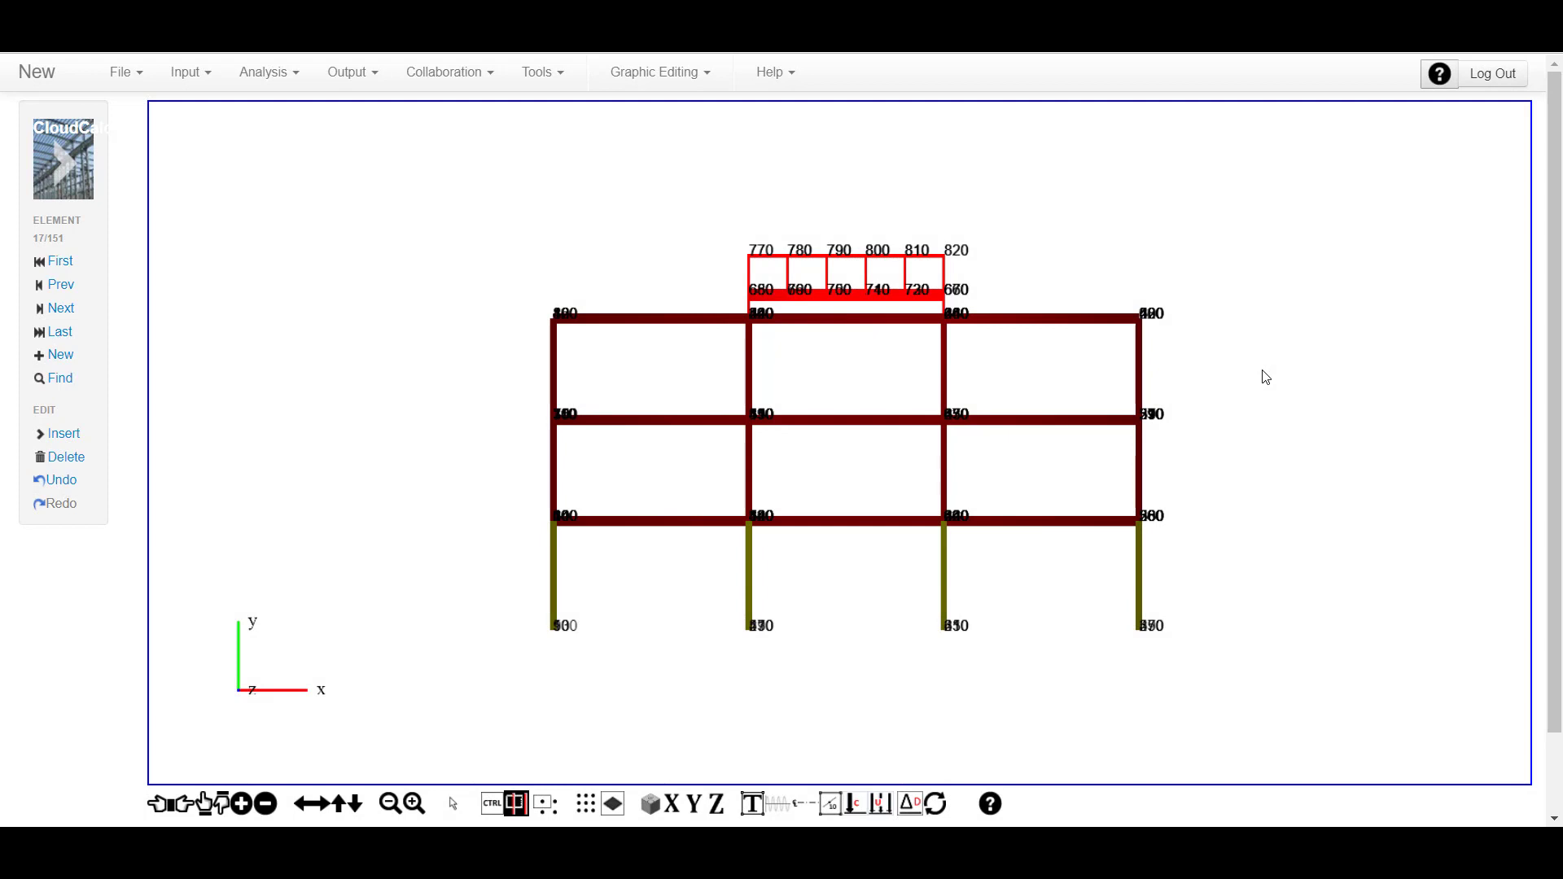
- In isometric view, select the members around nodes 580–600, 290, 270 and 410
{"action": "key", "text": "i"}
{"action": "scroll", "coordinate": [274, 494], "scroll_direction": "up", "scroll_amount": 3}
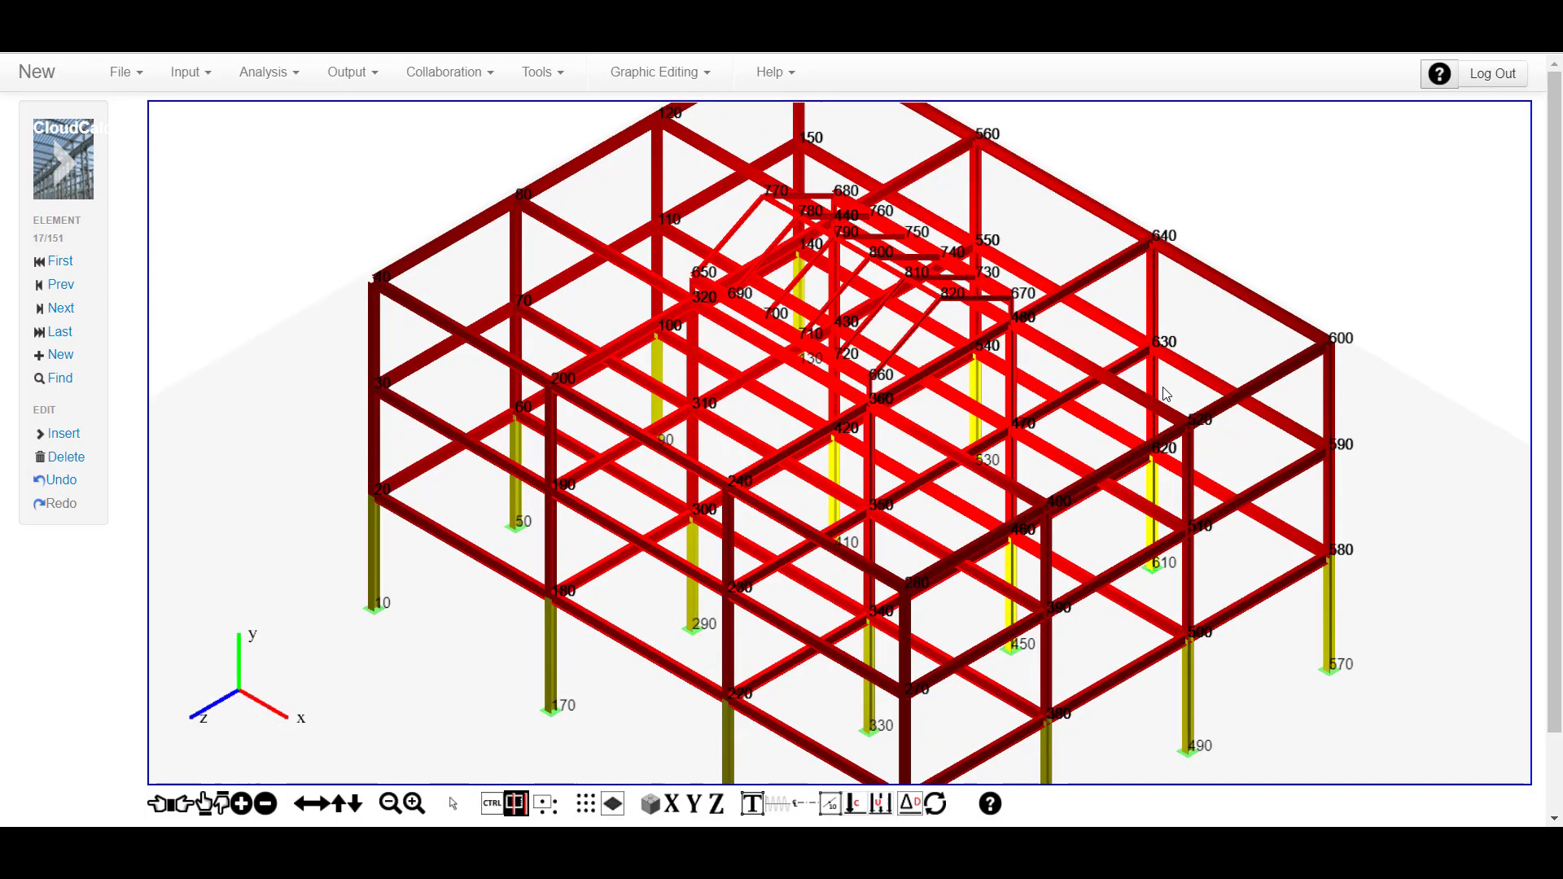
{"action": "scroll", "coordinate": [259, 574], "scroll_direction": "up", "scroll_amount": 2}
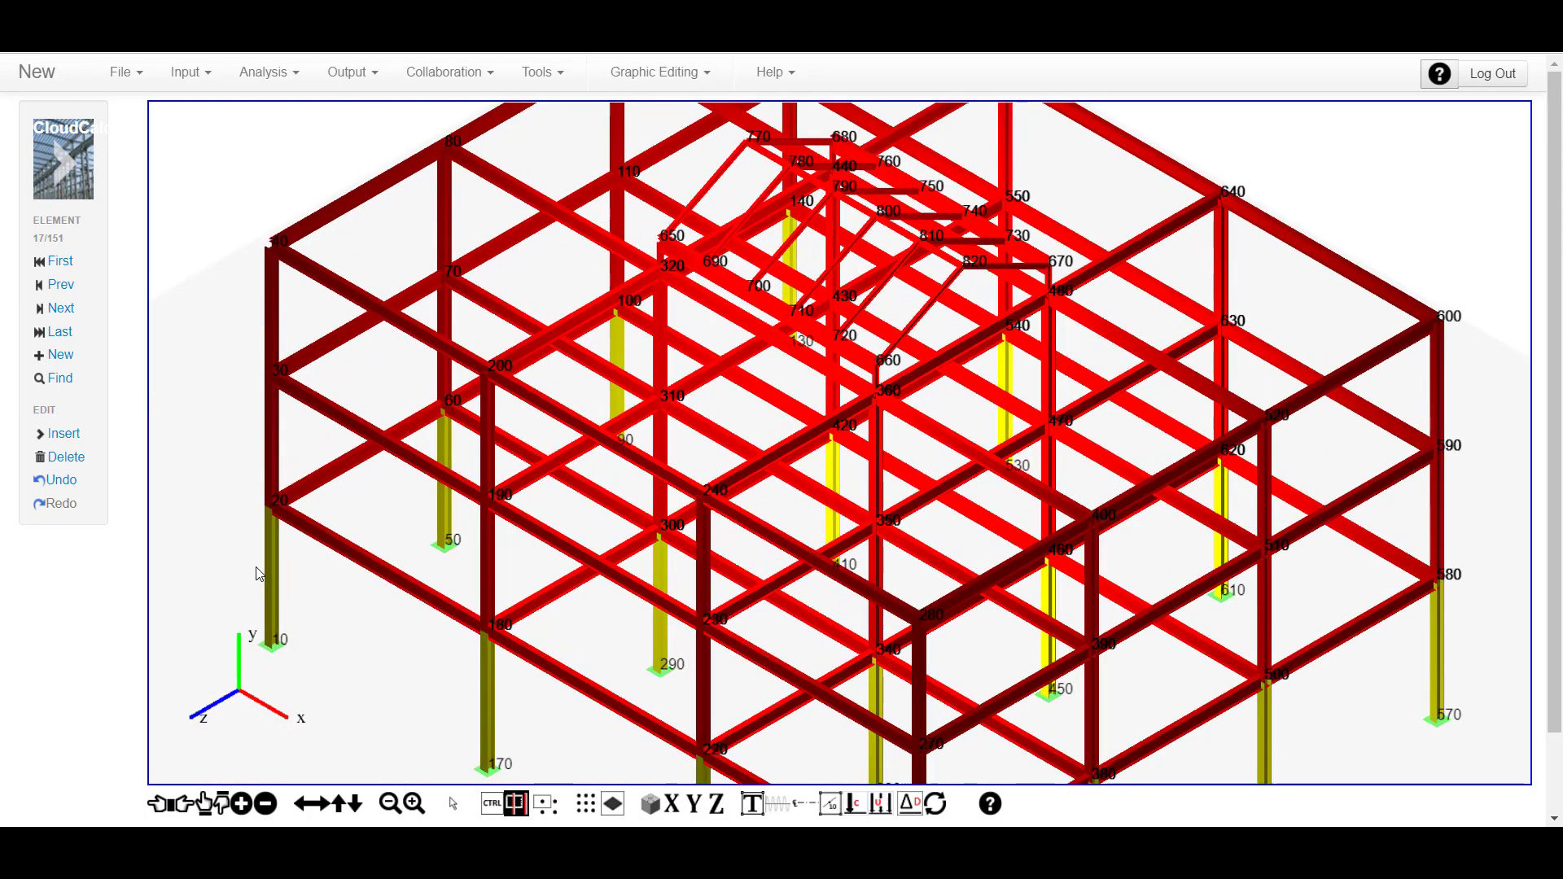
{"action": "scroll", "coordinate": [256, 568], "scroll_direction": "down", "scroll_amount": 3}
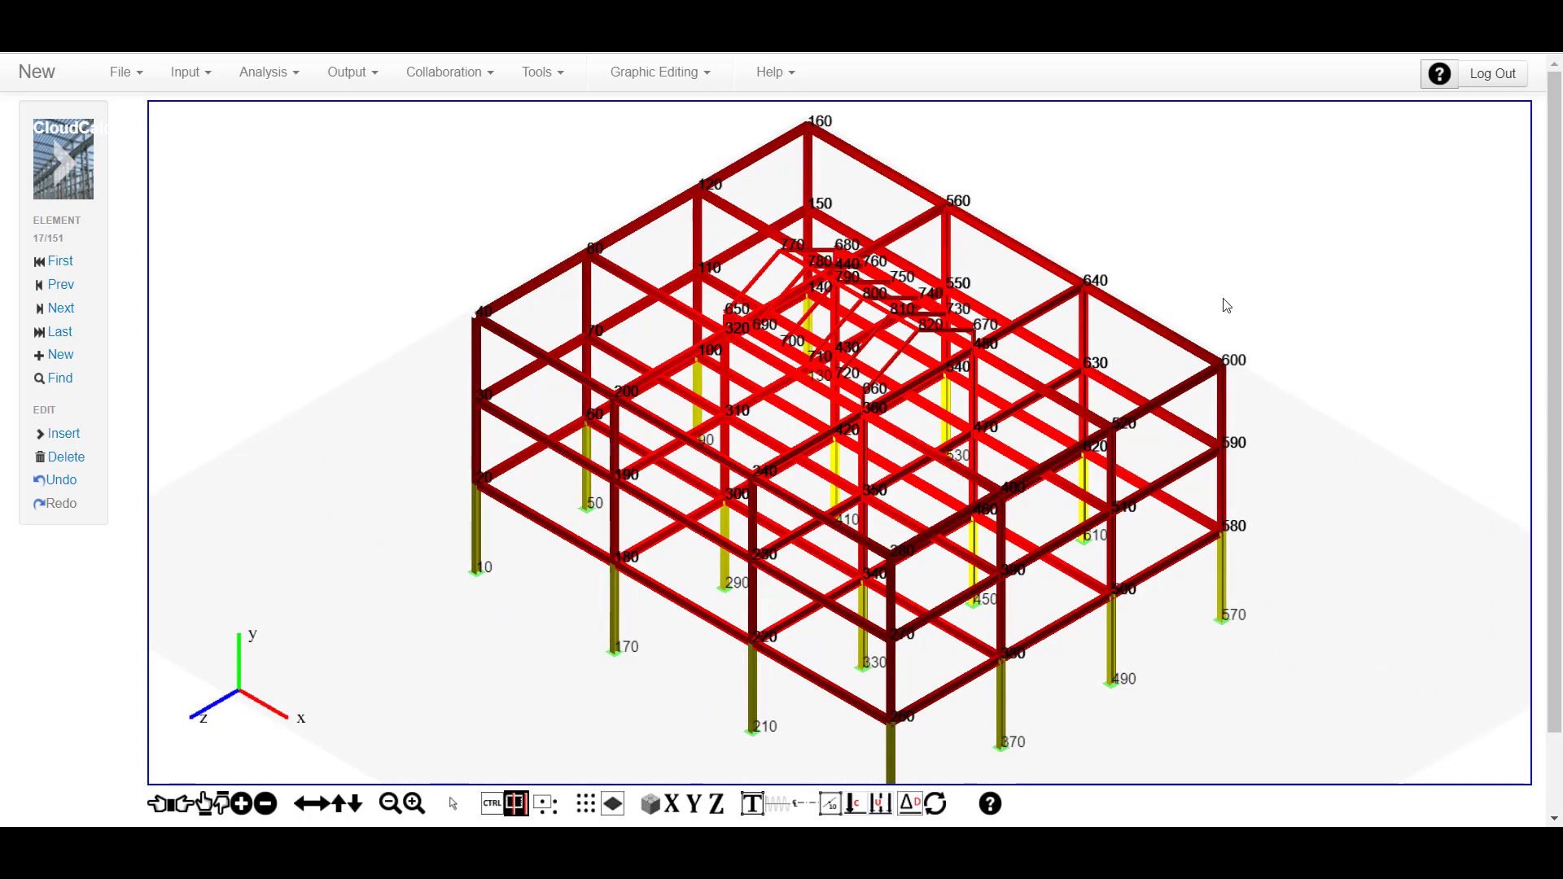
{"action": "left_click", "coordinate": [1161, 300]}
{"action": "left_click_drag", "start_coordinate": [1170, 360], "coordinate": [1254, 462]}
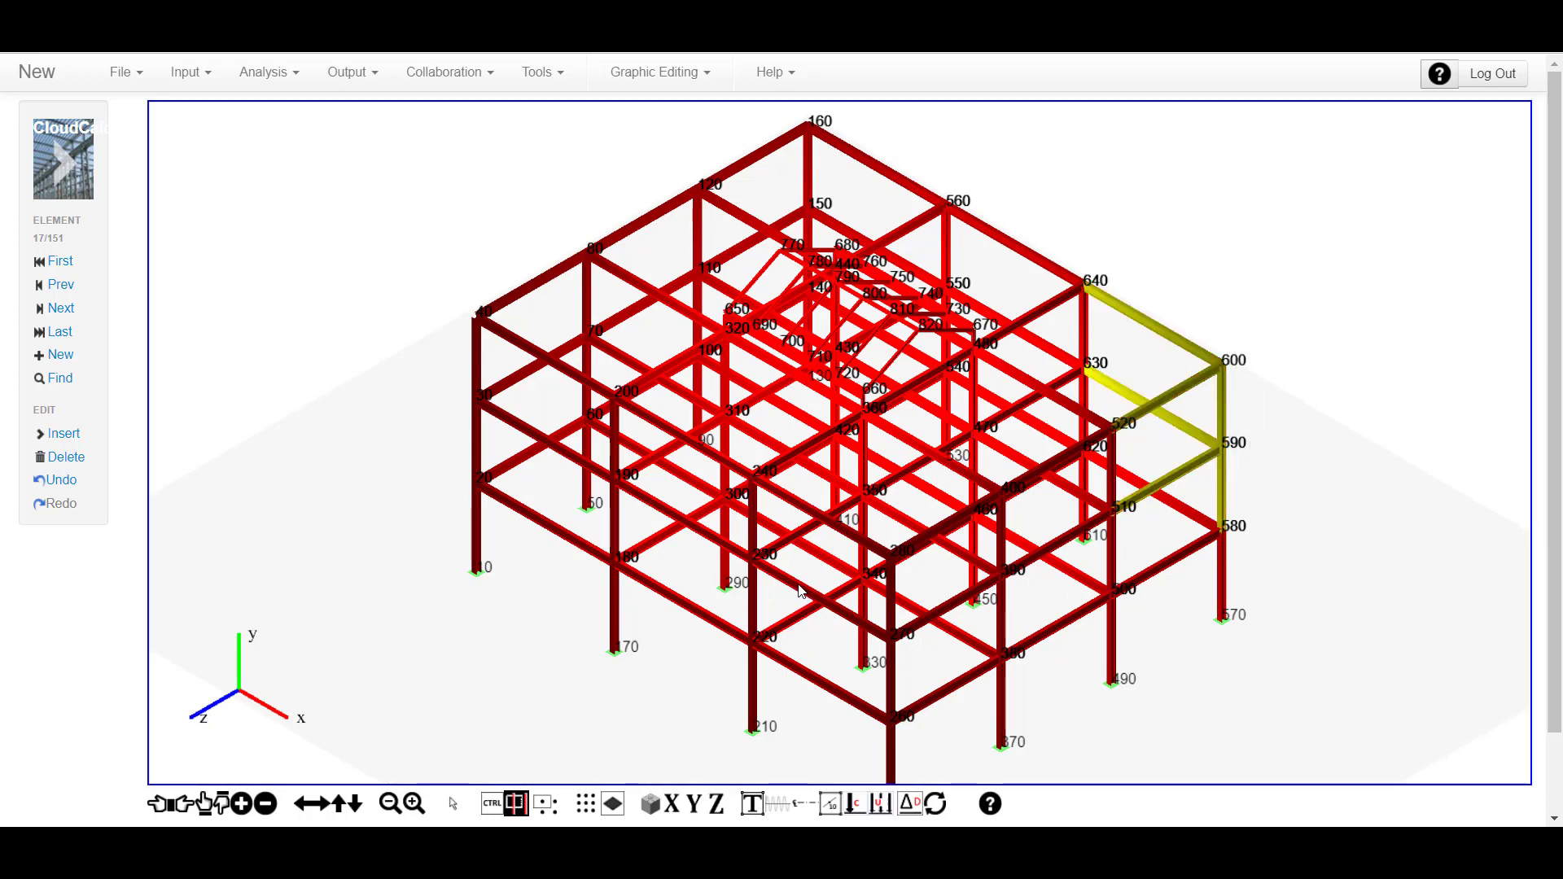
{"action": "left_click_drag", "start_coordinate": [793, 574], "coordinate": [805, 588]}
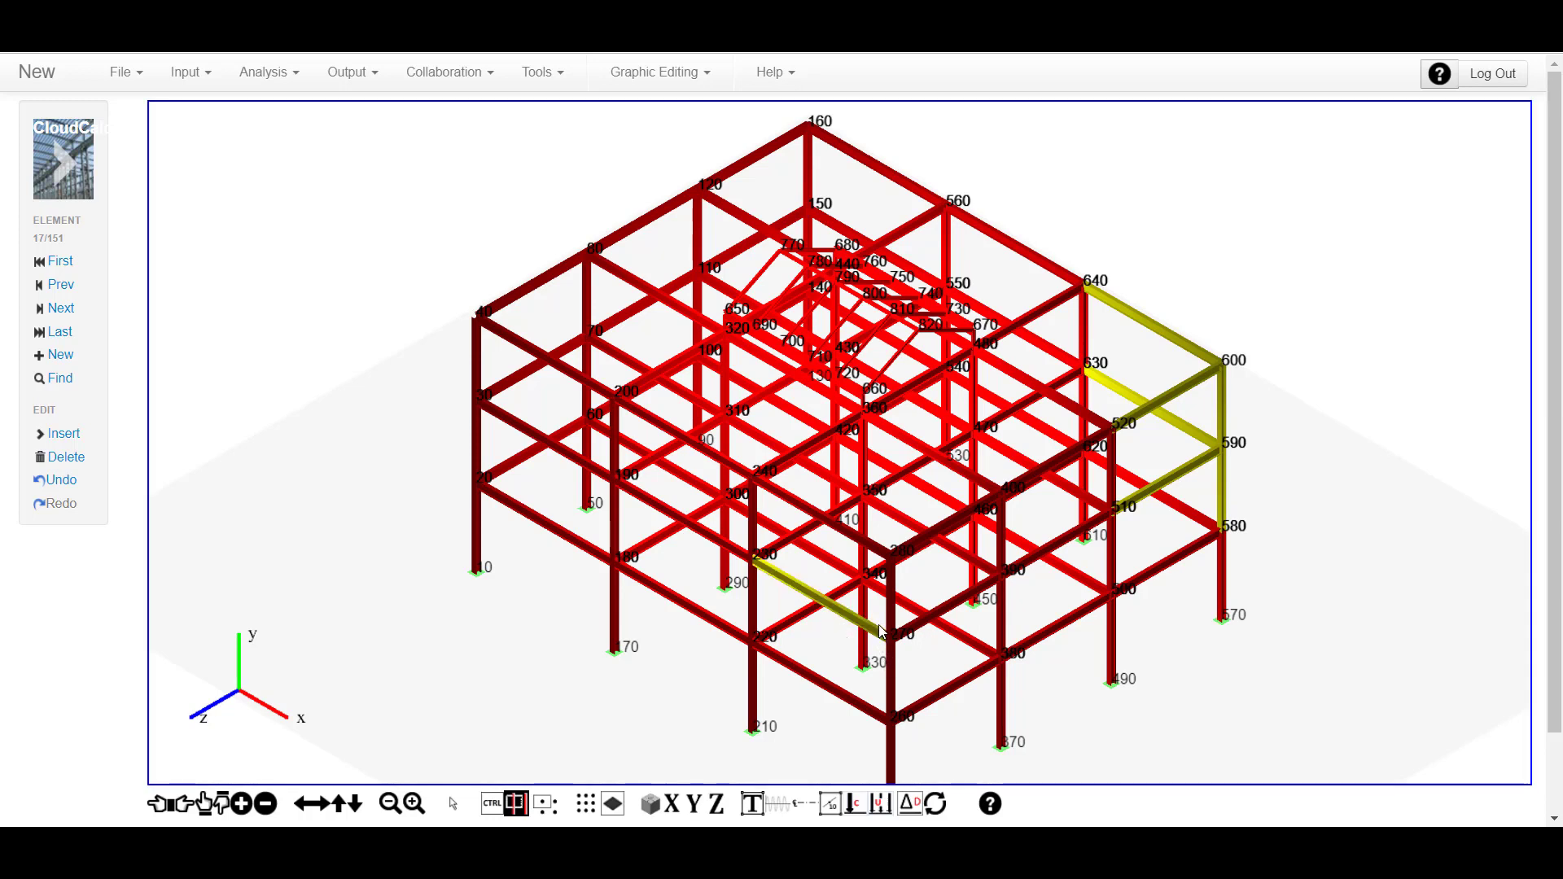
{"action": "left_click_drag", "start_coordinate": [885, 637], "coordinate": [902, 652]}
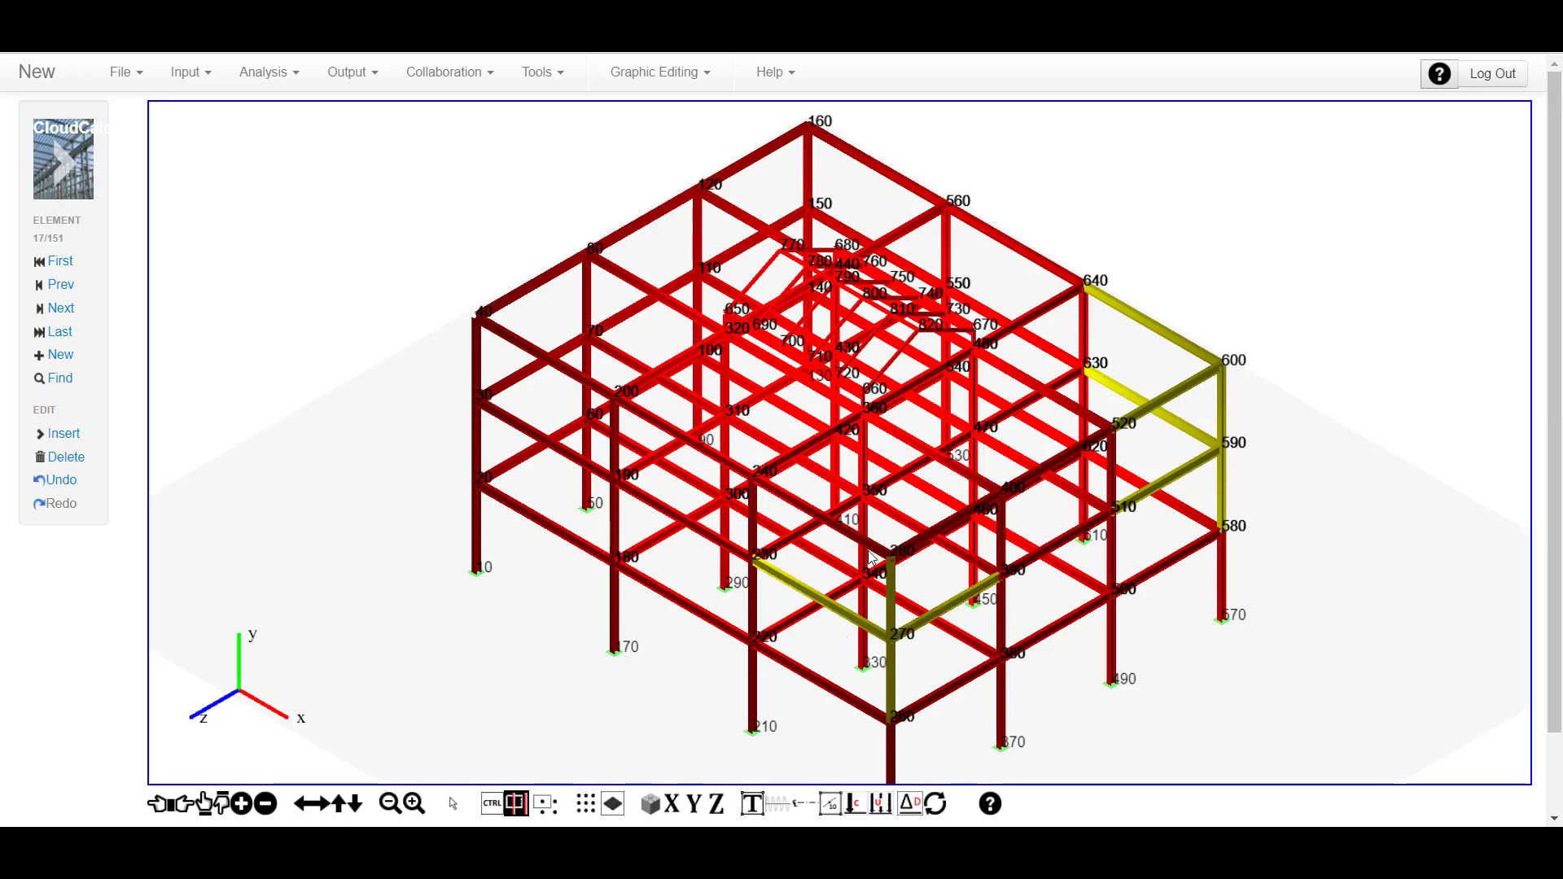
{"action": "left_click_drag", "start_coordinate": [841, 547], "coordinate": [943, 523]}
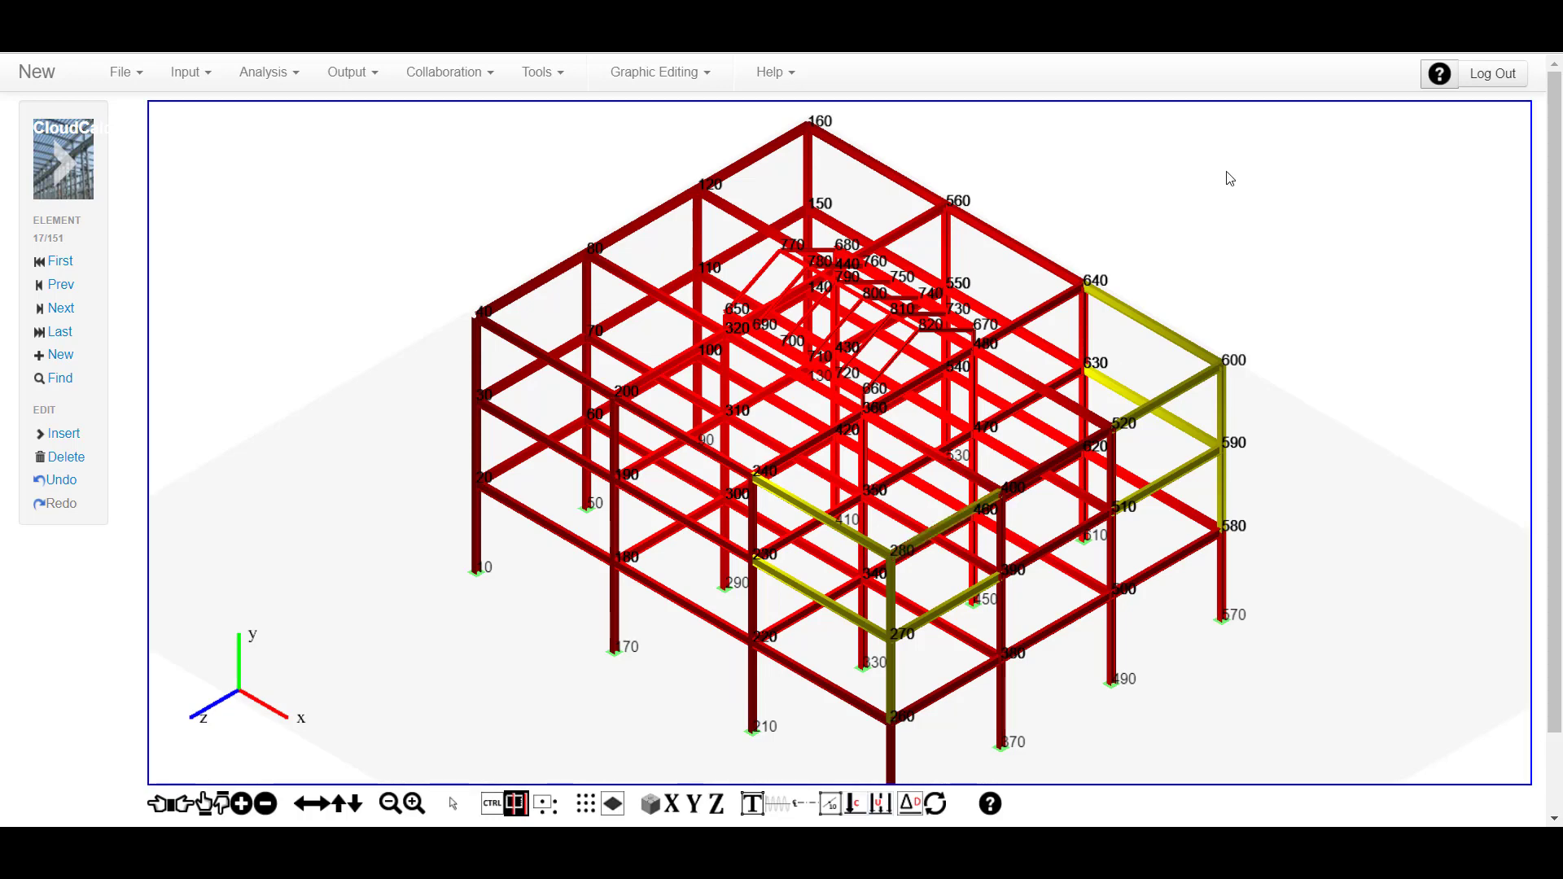
- Delete the selected members, leaving 139 elements, and orbit the frame
{"action": "right_click", "coordinate": [1285, 215]}
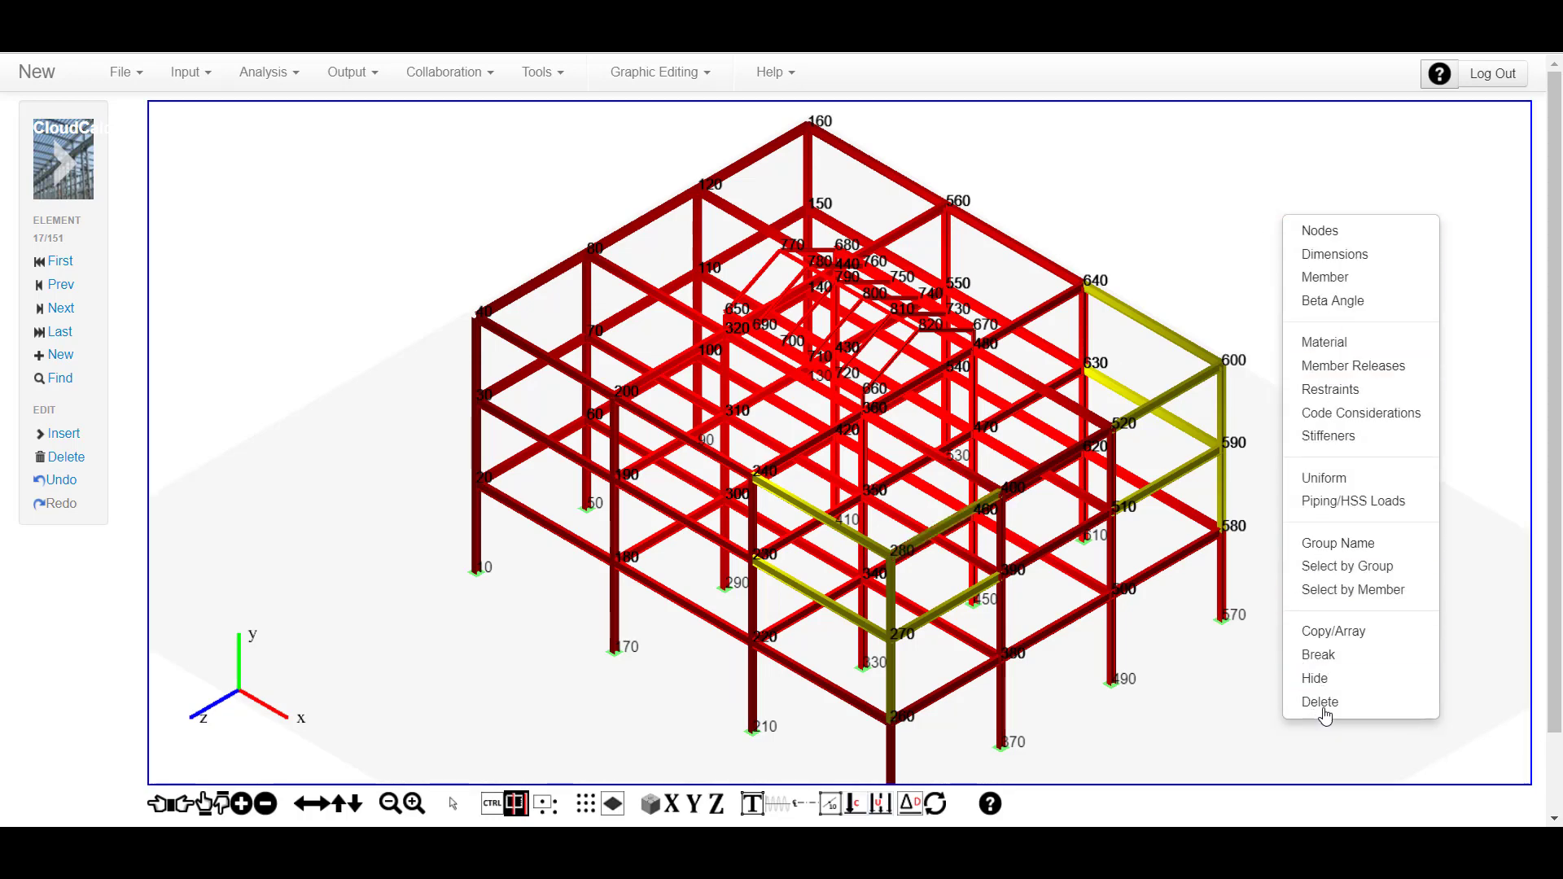
{"action": "left_click", "coordinate": [1323, 705]}
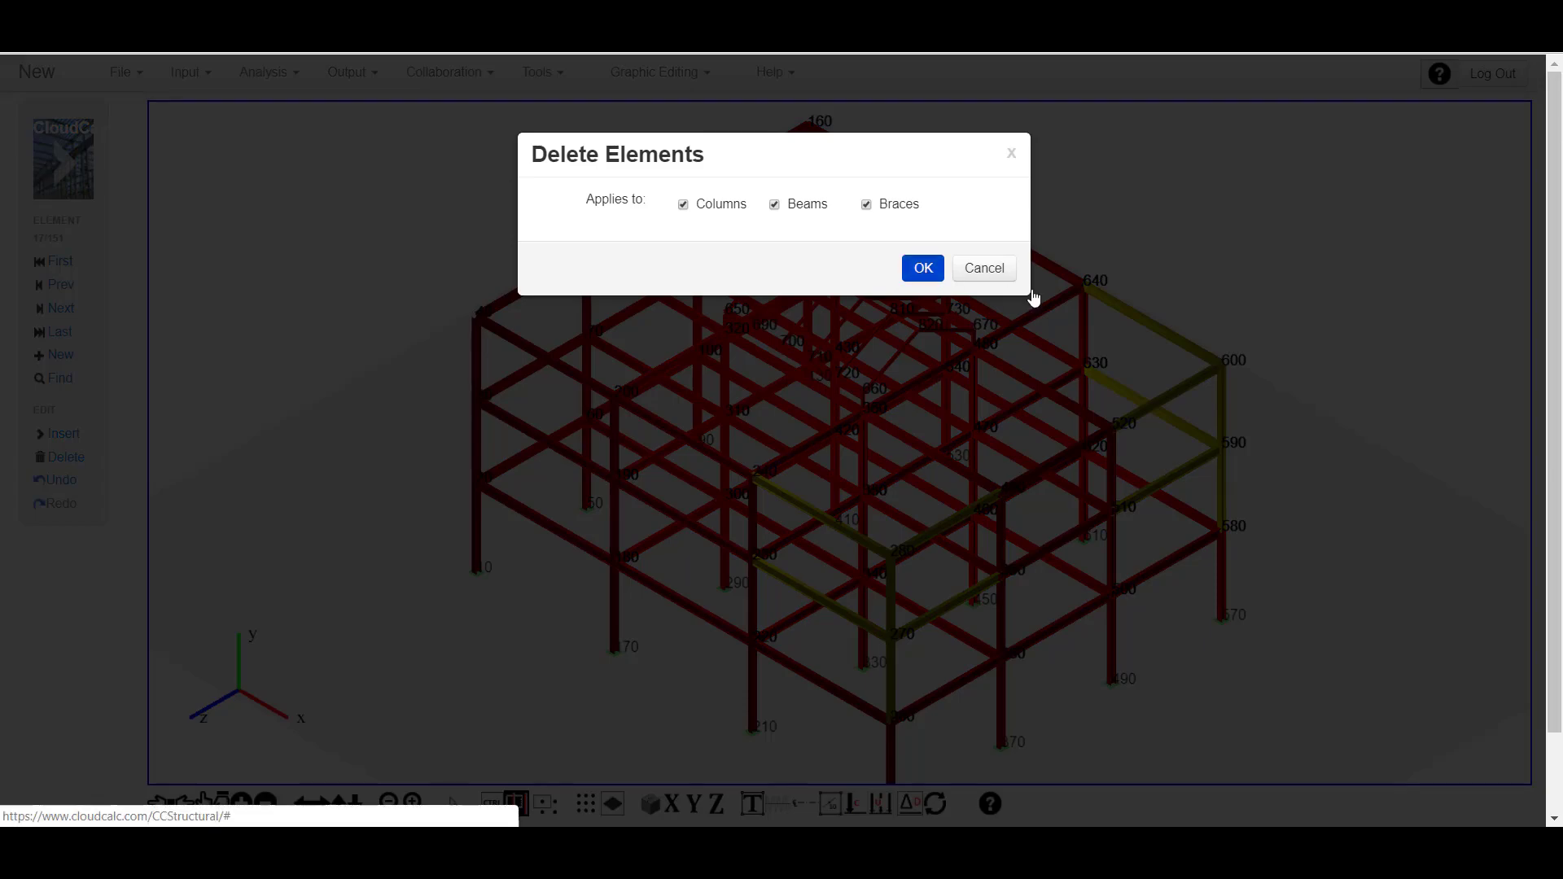
{"action": "key", "text": "Return"}
{"action": "scroll", "coordinate": [1388, 352], "scroll_direction": "up", "scroll_amount": 3}
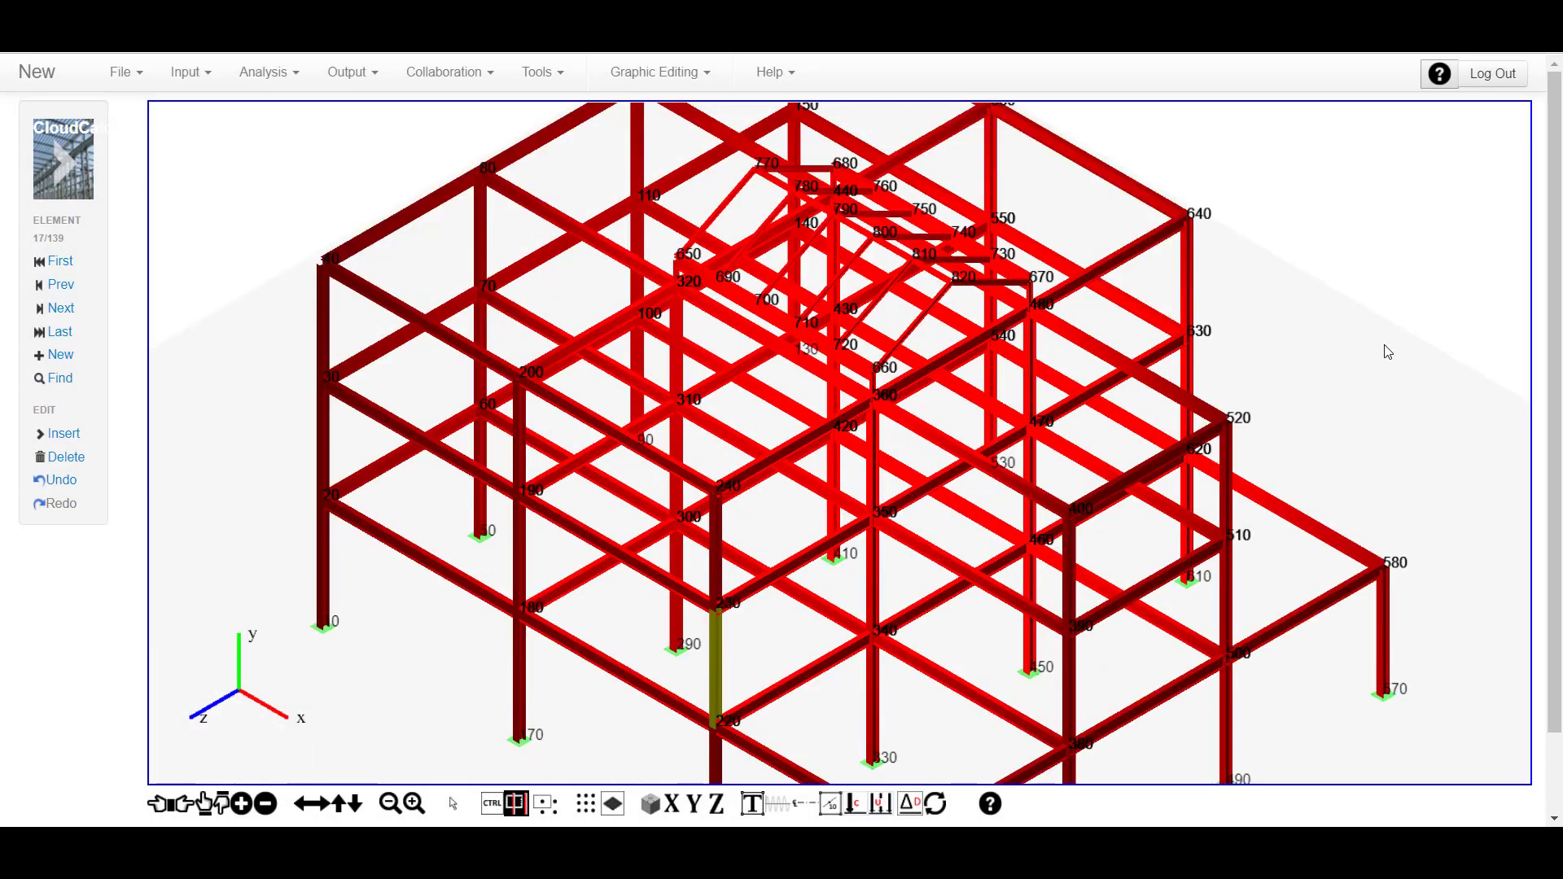
{"action": "scroll", "coordinate": [1388, 351], "scroll_direction": "down", "scroll_amount": 2}
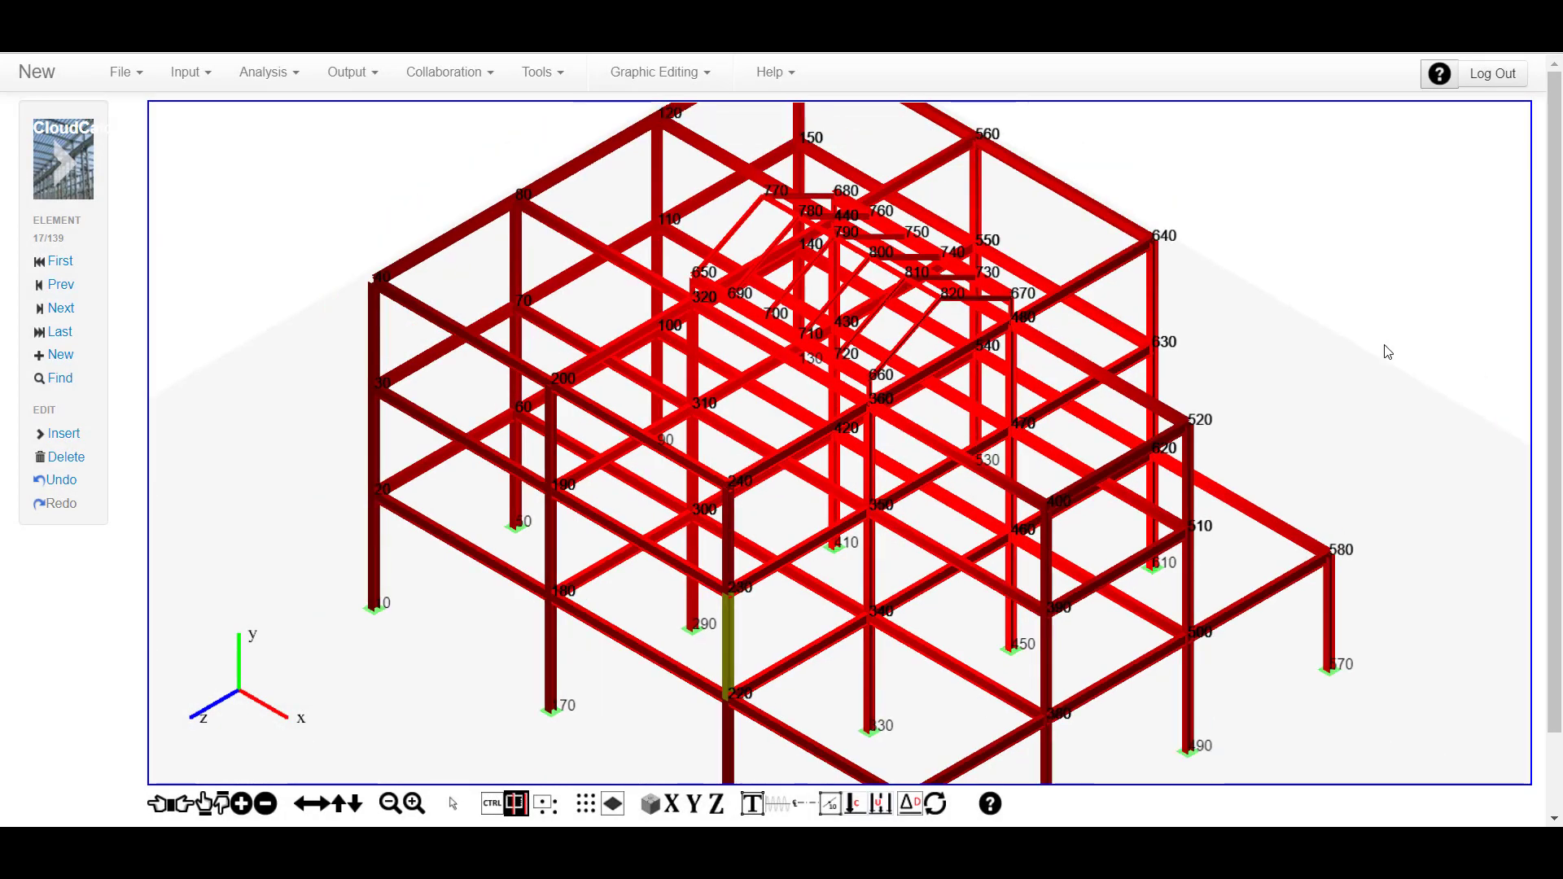
{"action": "left_click", "coordinate": [752, 804]}
{"action": "left_click", "coordinate": [752, 804]}
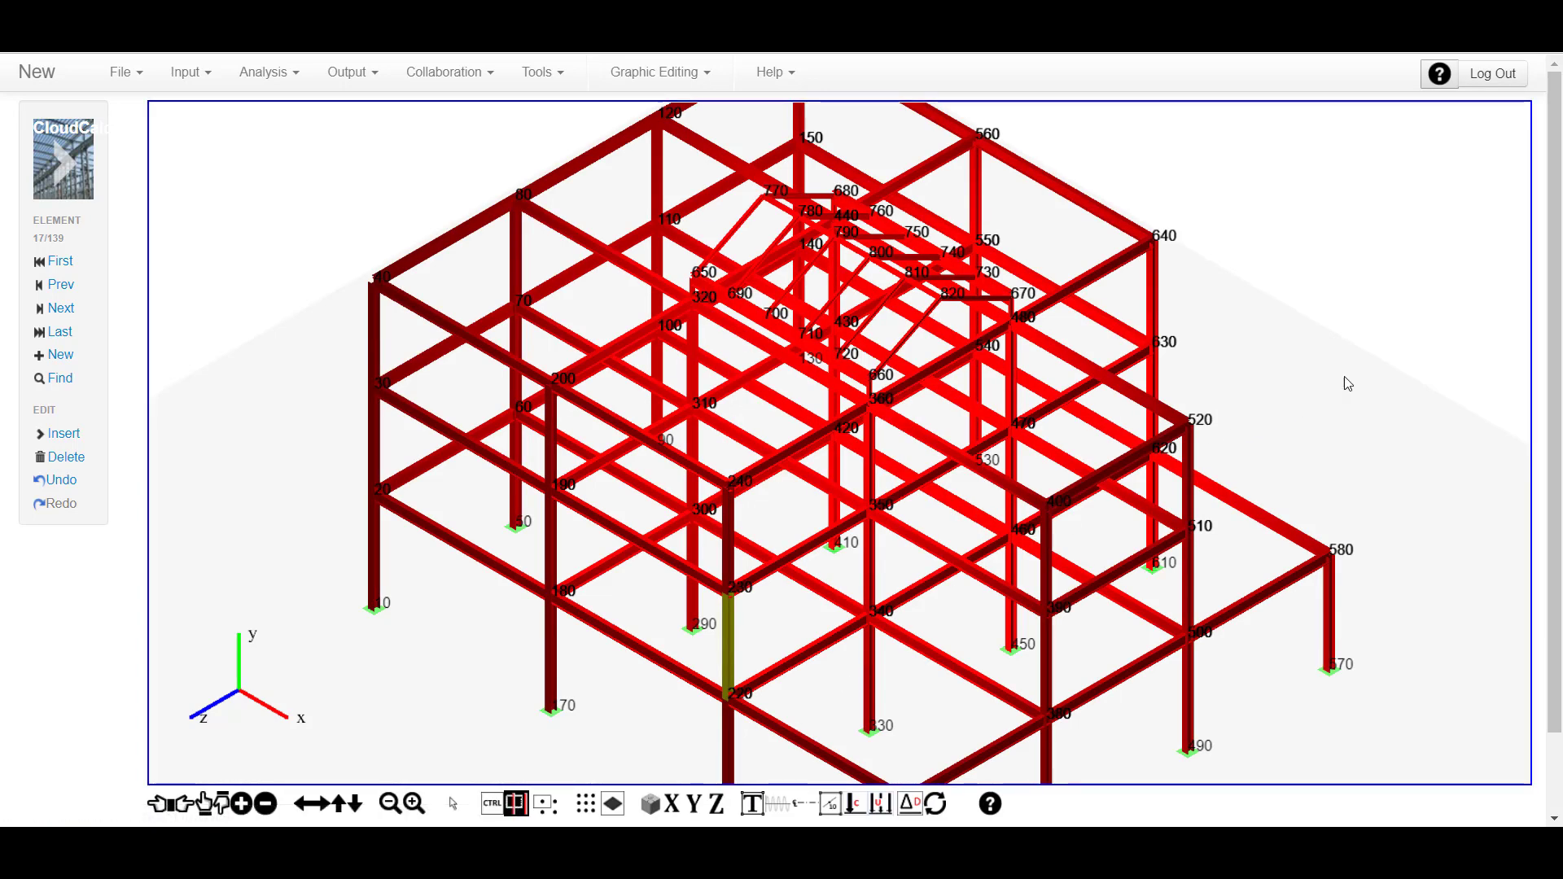
{"action": "left_click_drag", "start_coordinate": [1348, 383], "coordinate": [1306, 462]}
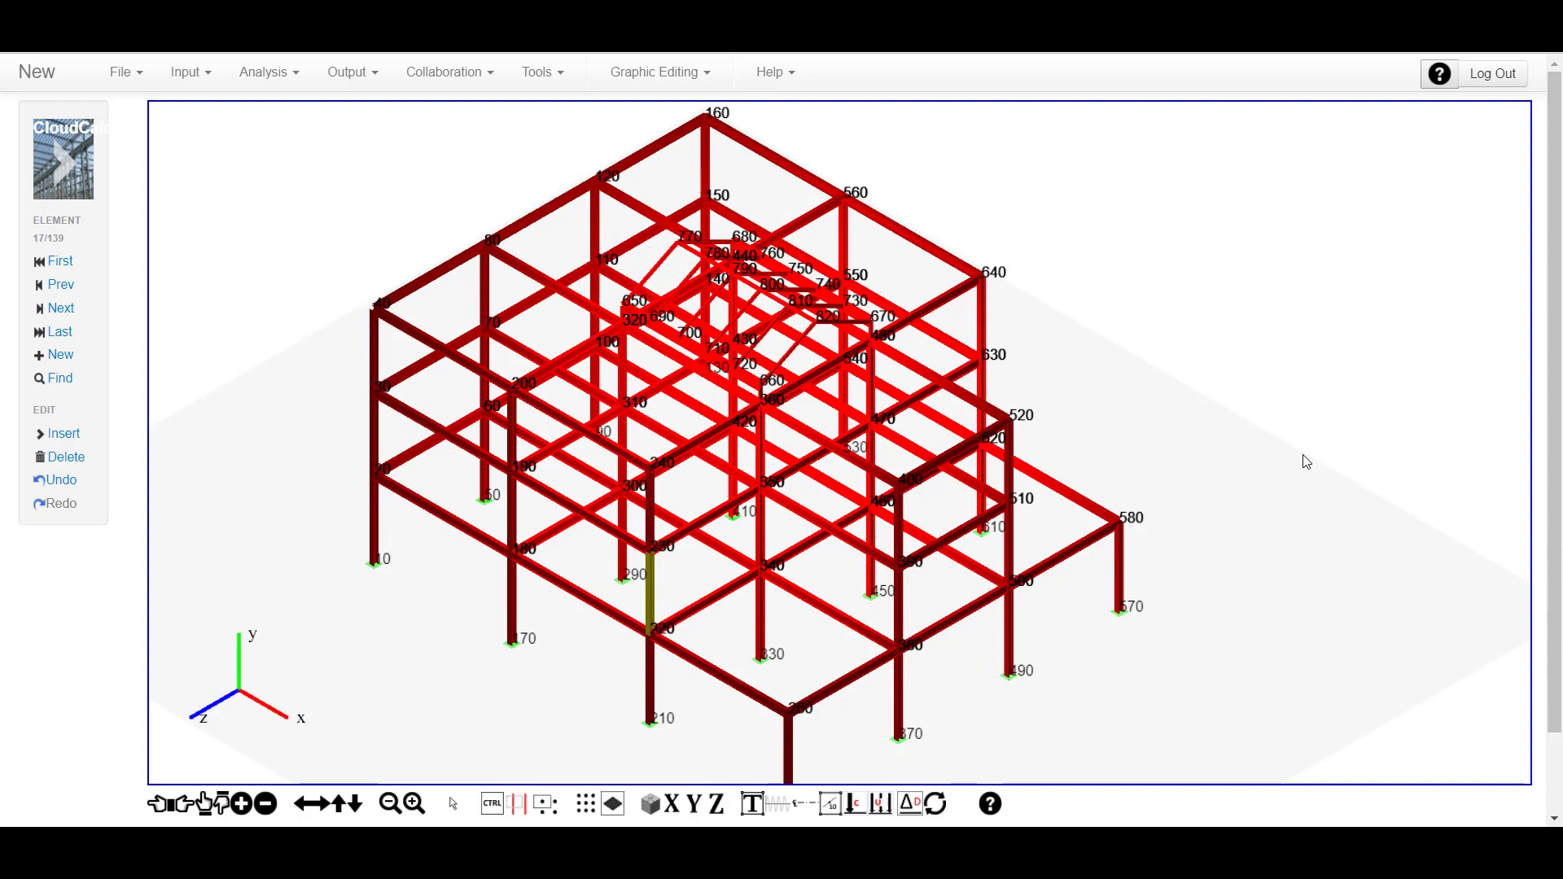
- Draw members 370–500, 380–490, 380–610 and 390–500, then select the 380–510 diagonal
{"action": "left_click", "coordinate": [1098, 597]}
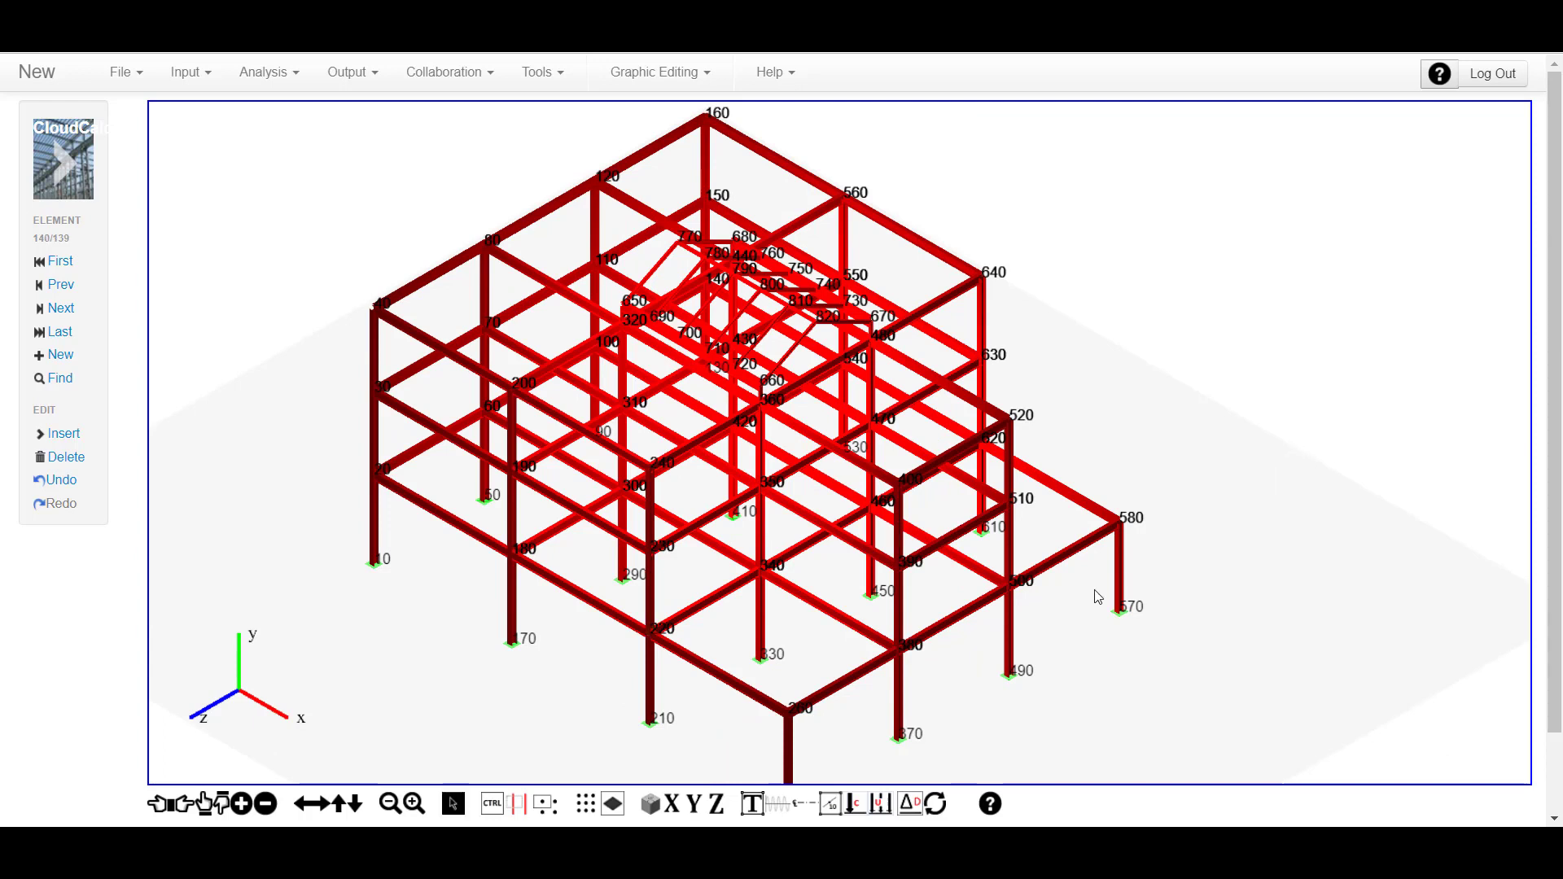
{"action": "left_click", "coordinate": [899, 739]}
{"action": "left_click", "coordinate": [1012, 598]}
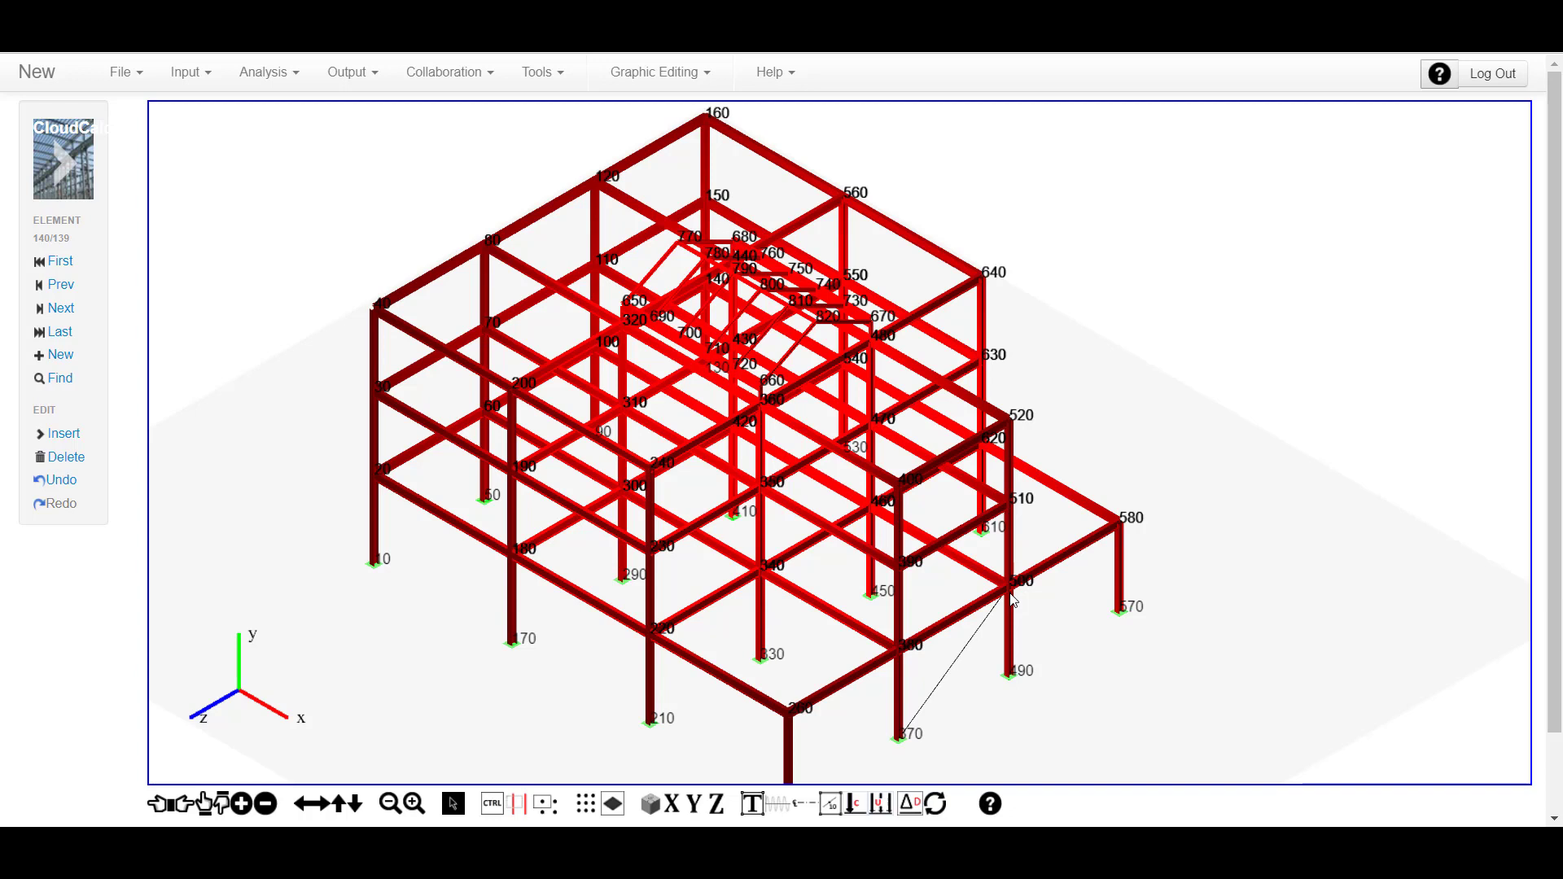
{"action": "left_click", "coordinate": [904, 650]}
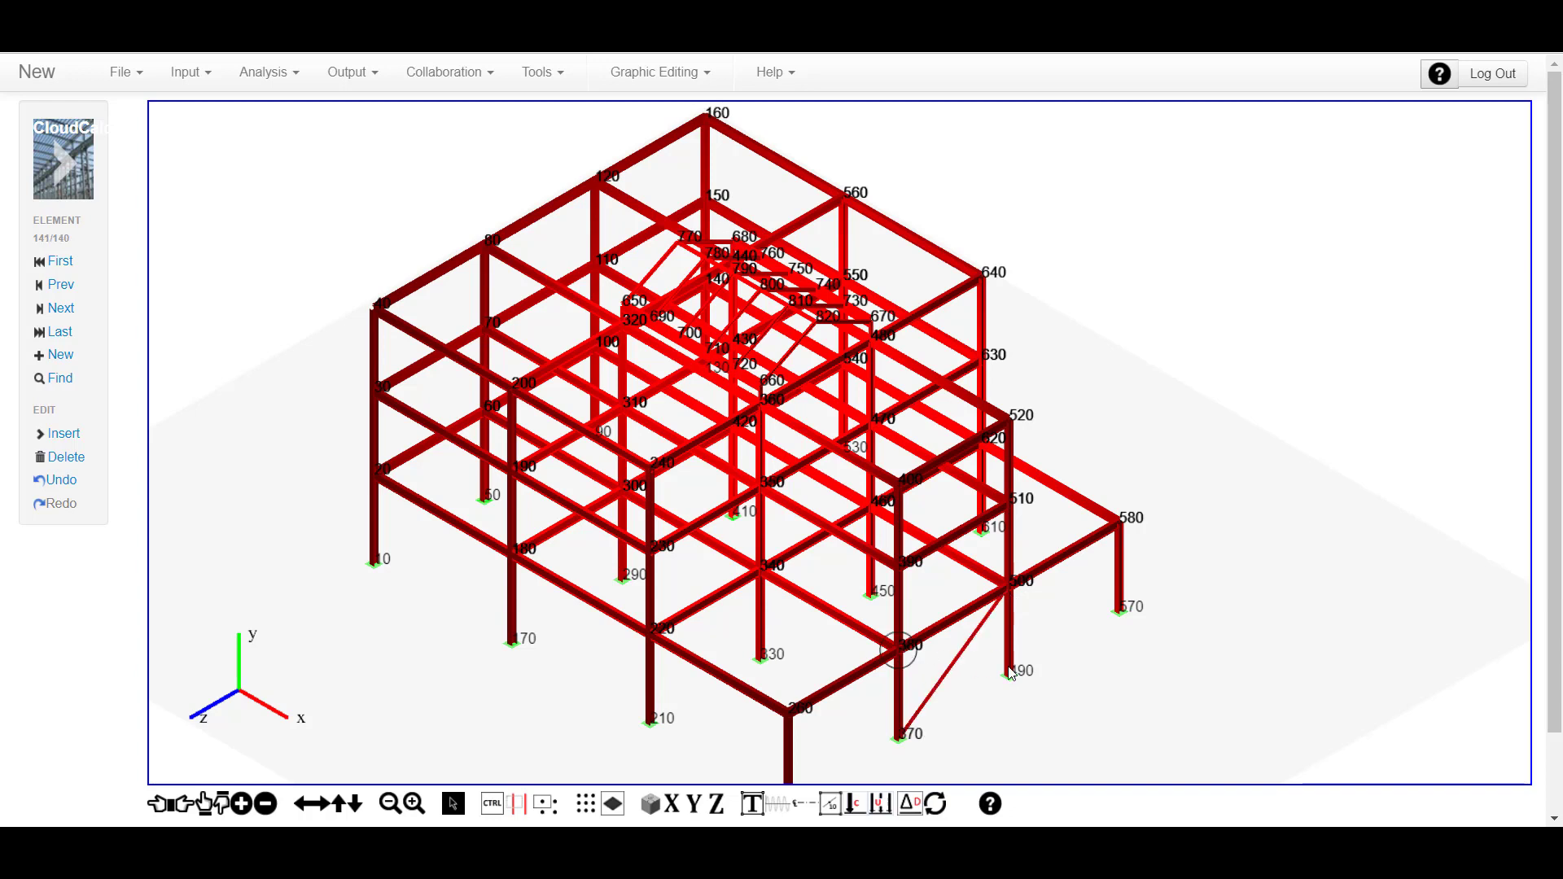
{"action": "left_click", "coordinate": [1009, 672]}
{"action": "left_click", "coordinate": [899, 647]}
{"action": "left_click", "coordinate": [1009, 511]}
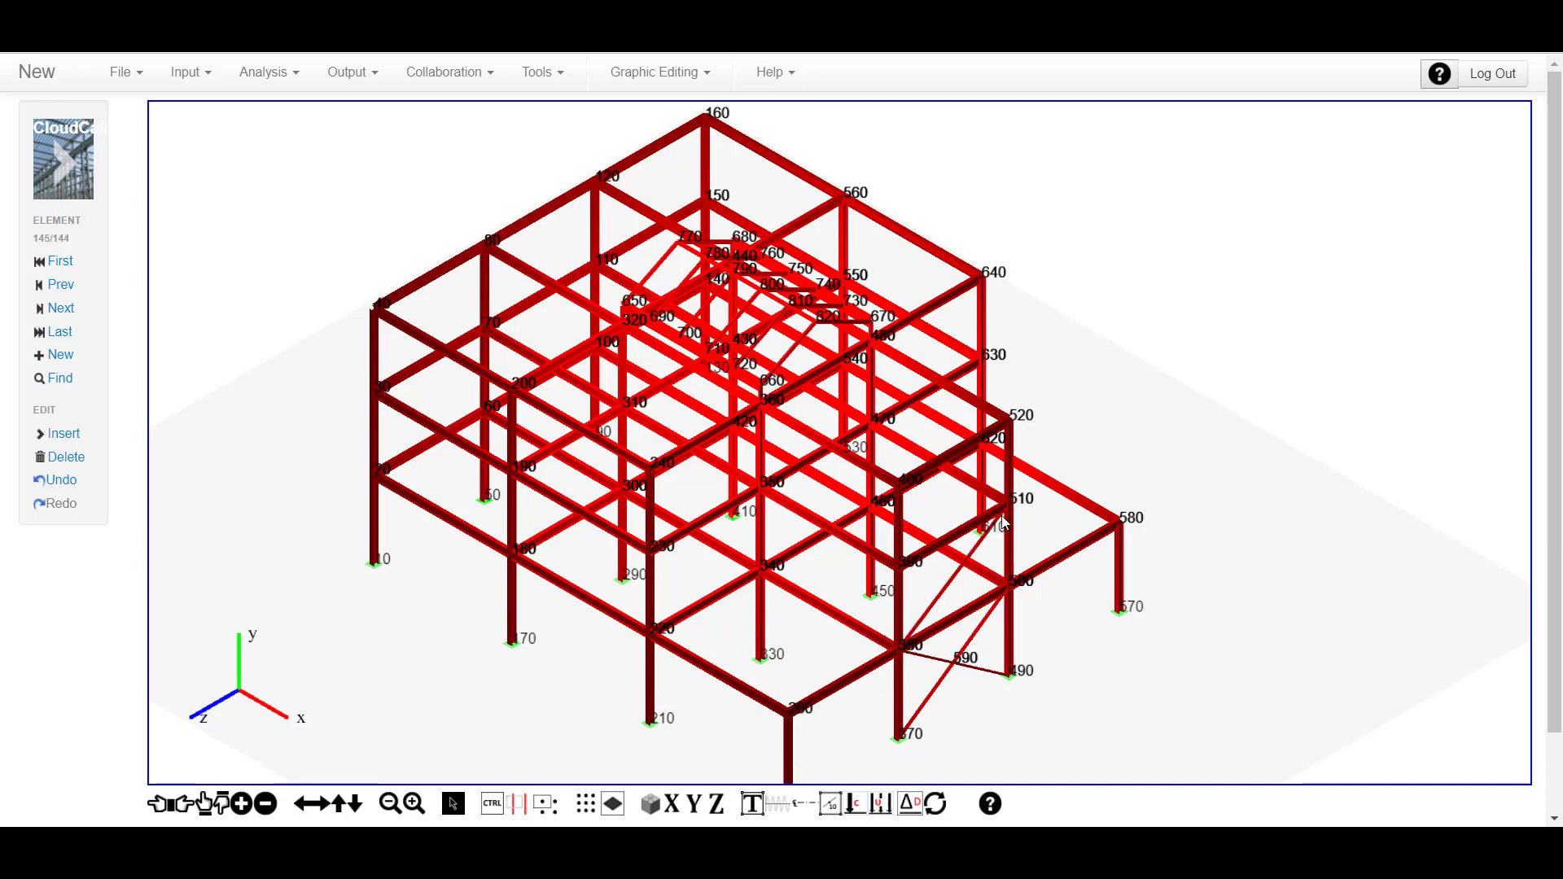
{"action": "left_click", "coordinate": [1008, 588]}
{"action": "left_click", "coordinate": [961, 598]}
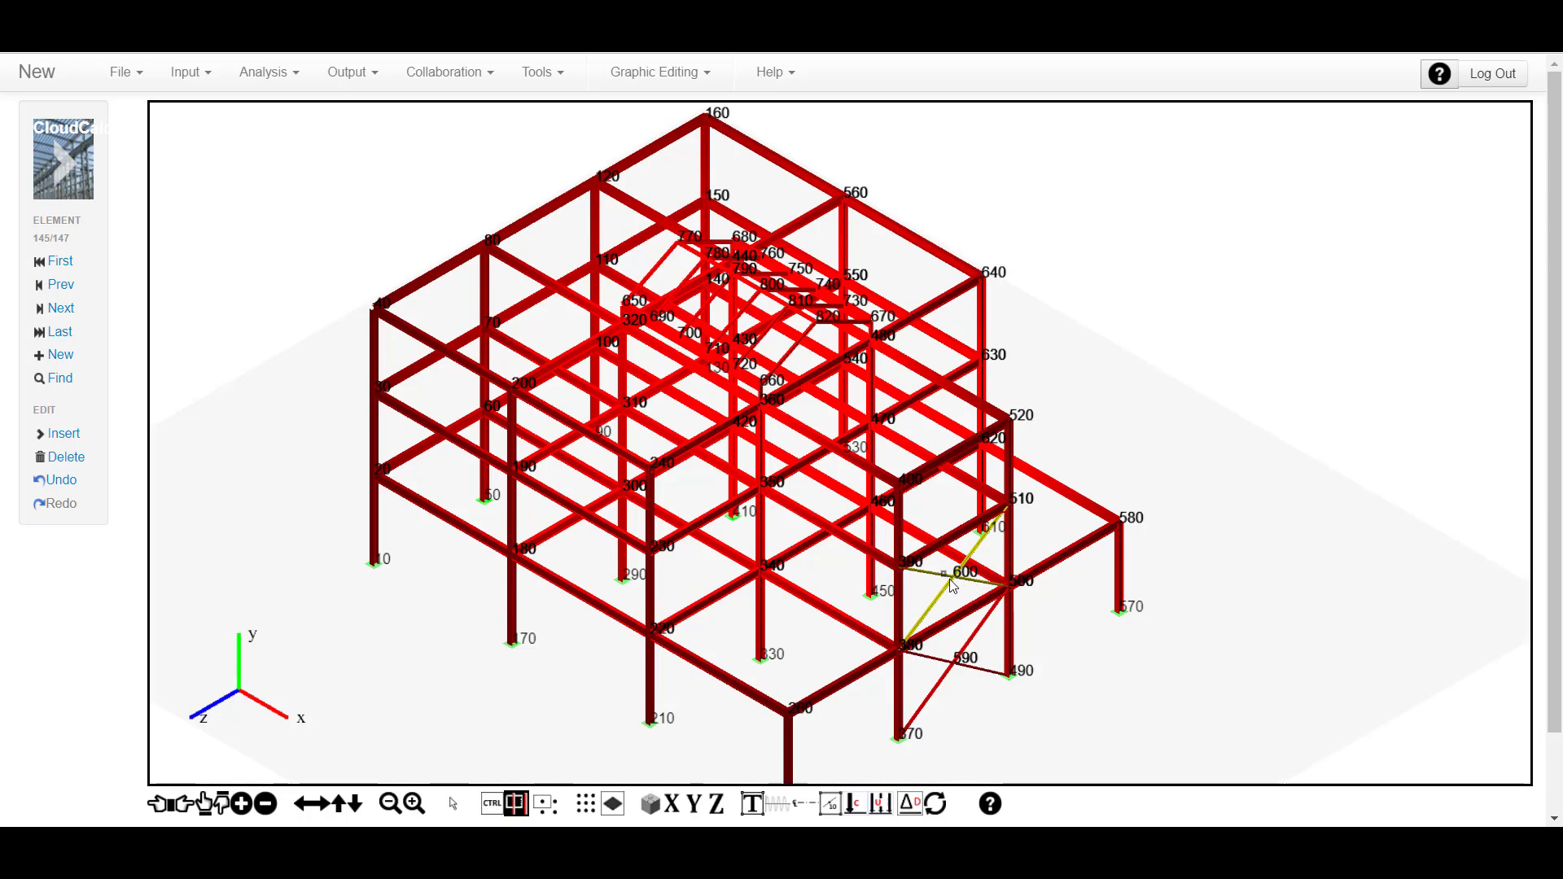
- Array the selected brace twice at a 156 Y offset, giving 151 elements
{"action": "right_click", "coordinate": [1199, 390]}
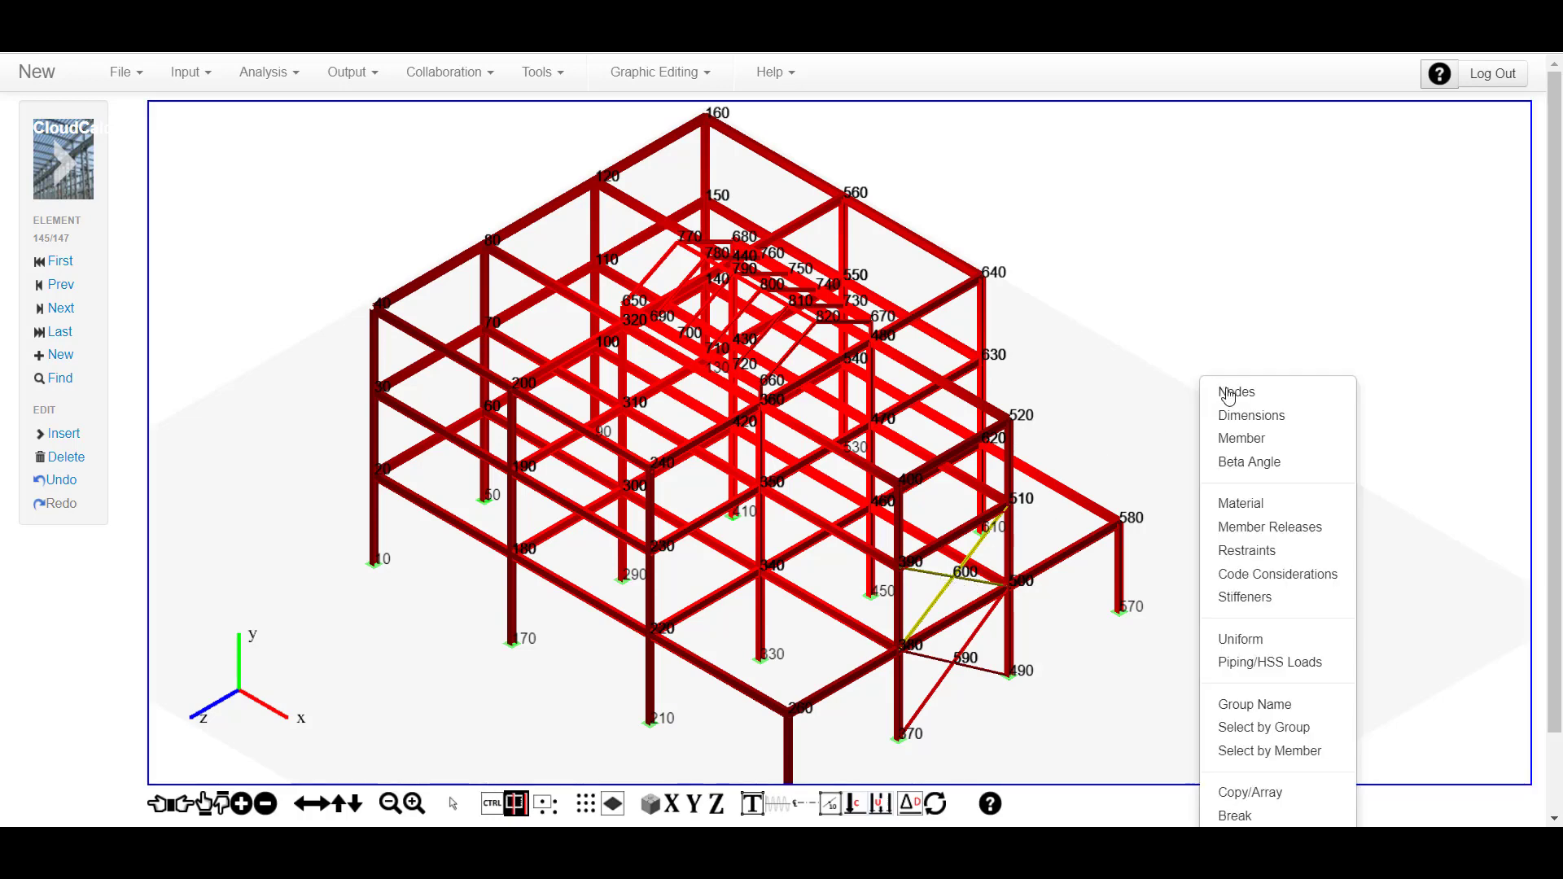
{"action": "left_click", "coordinate": [1274, 797]}
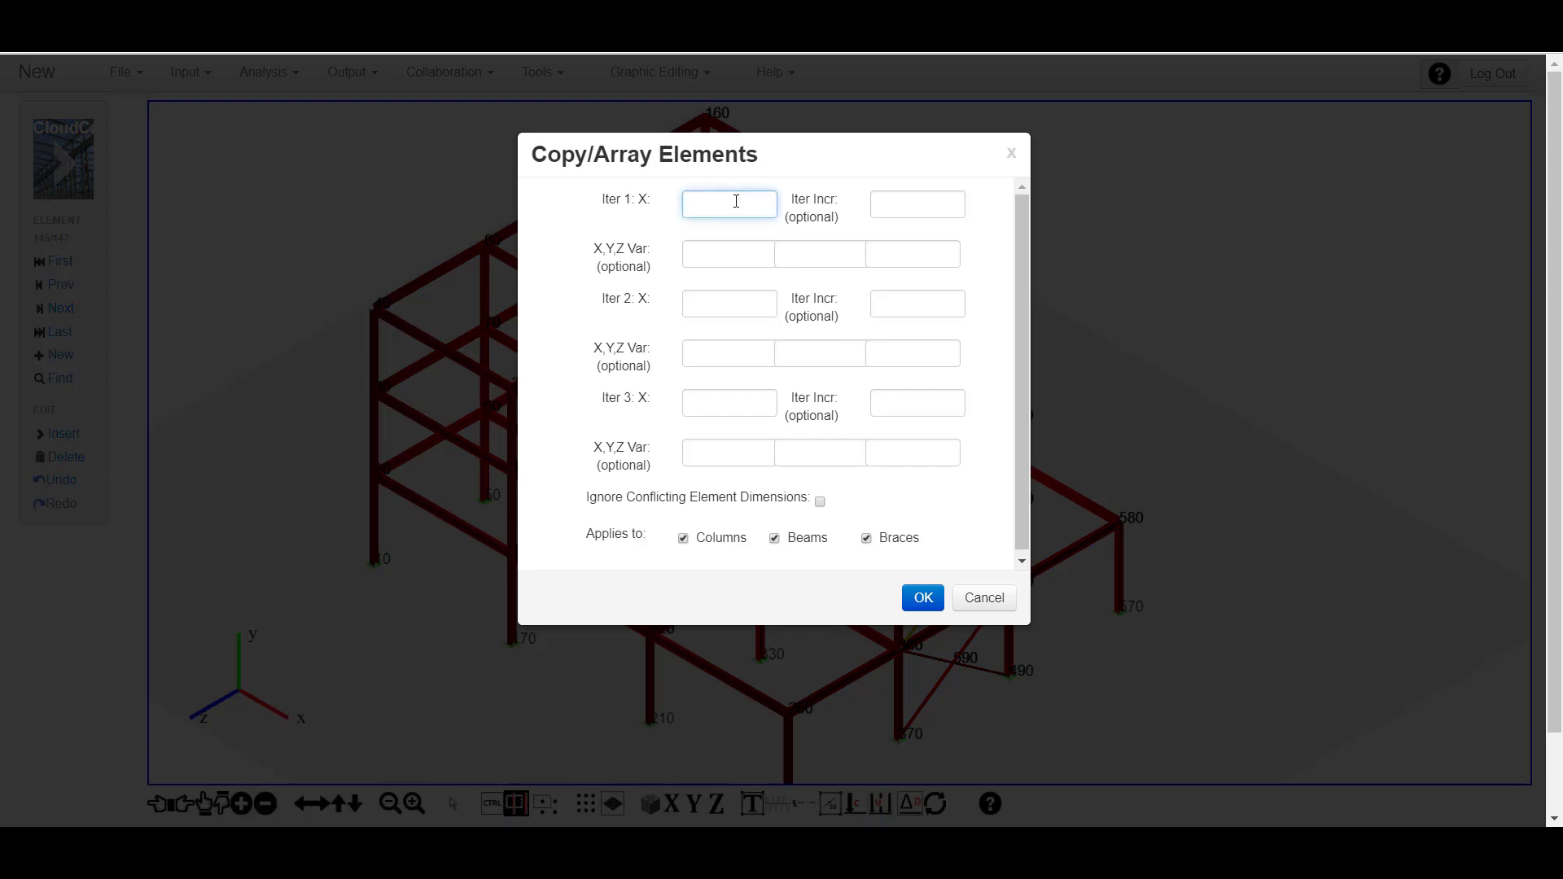
{"action": "left_click", "coordinate": [829, 252]}
{"action": "type", "text": "156"}
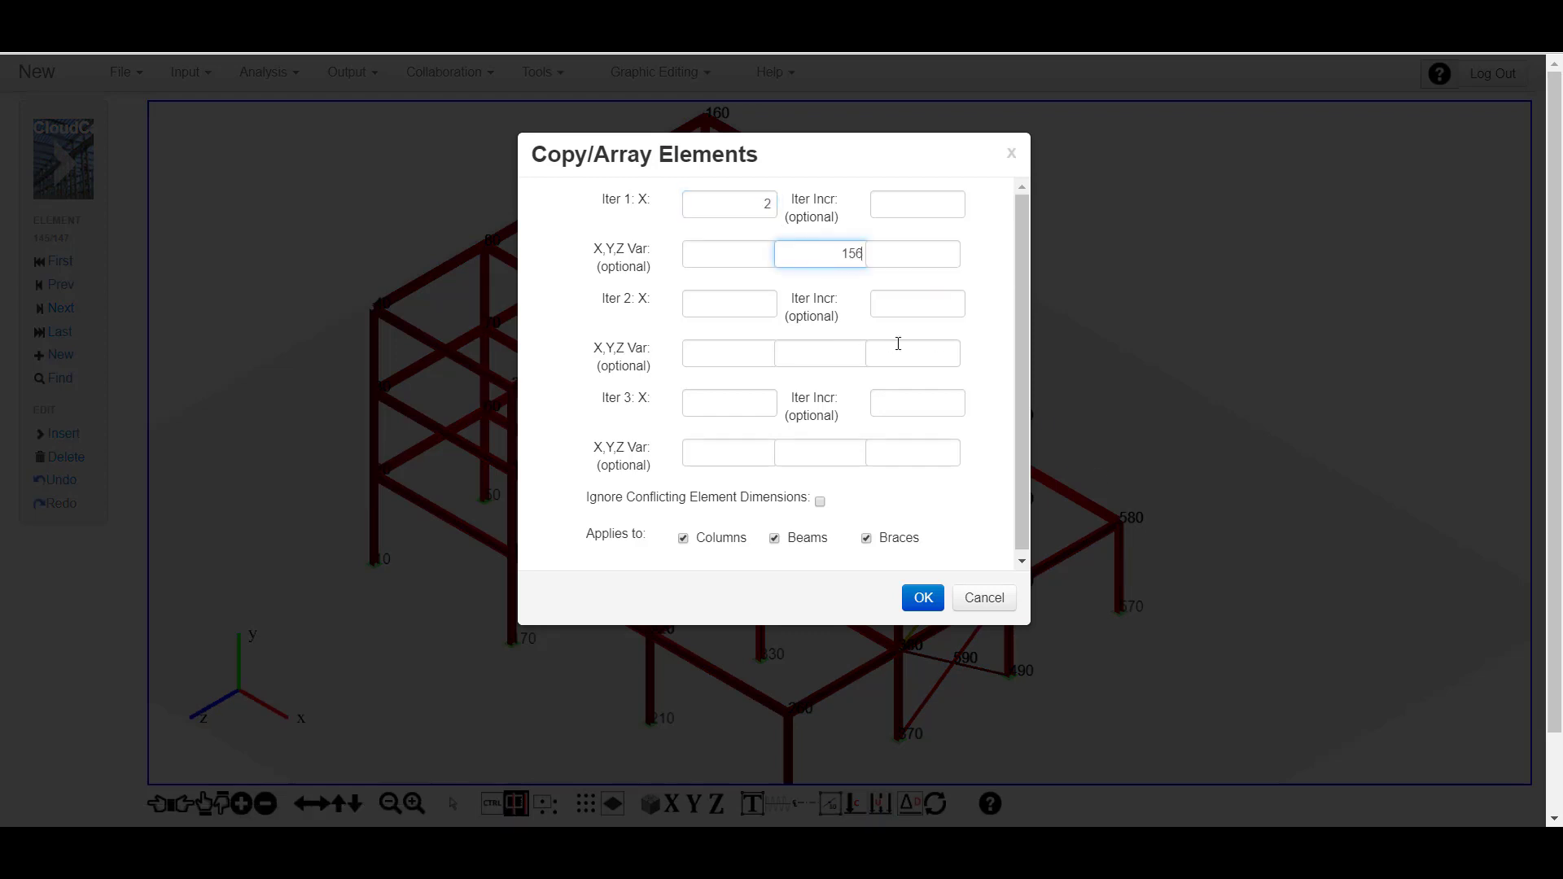
{"action": "left_click", "coordinate": [923, 598]}
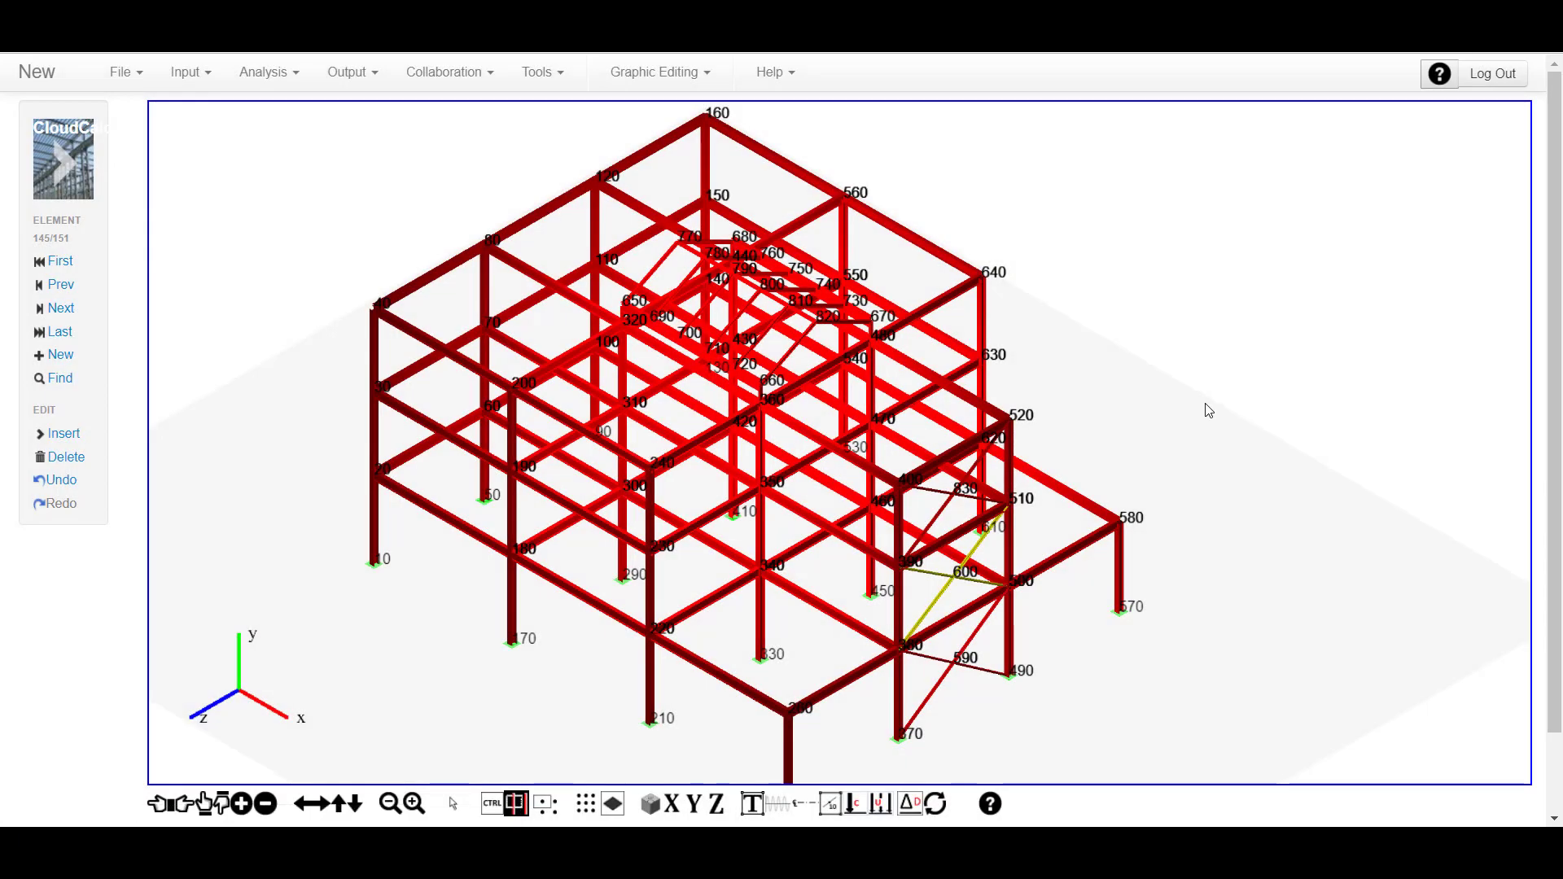
- Select members 380–590–490 and 390–600–500 with their braces, plus those near node 830
{"action": "scroll", "coordinate": [1208, 411], "scroll_direction": "up", "scroll_amount": 4}
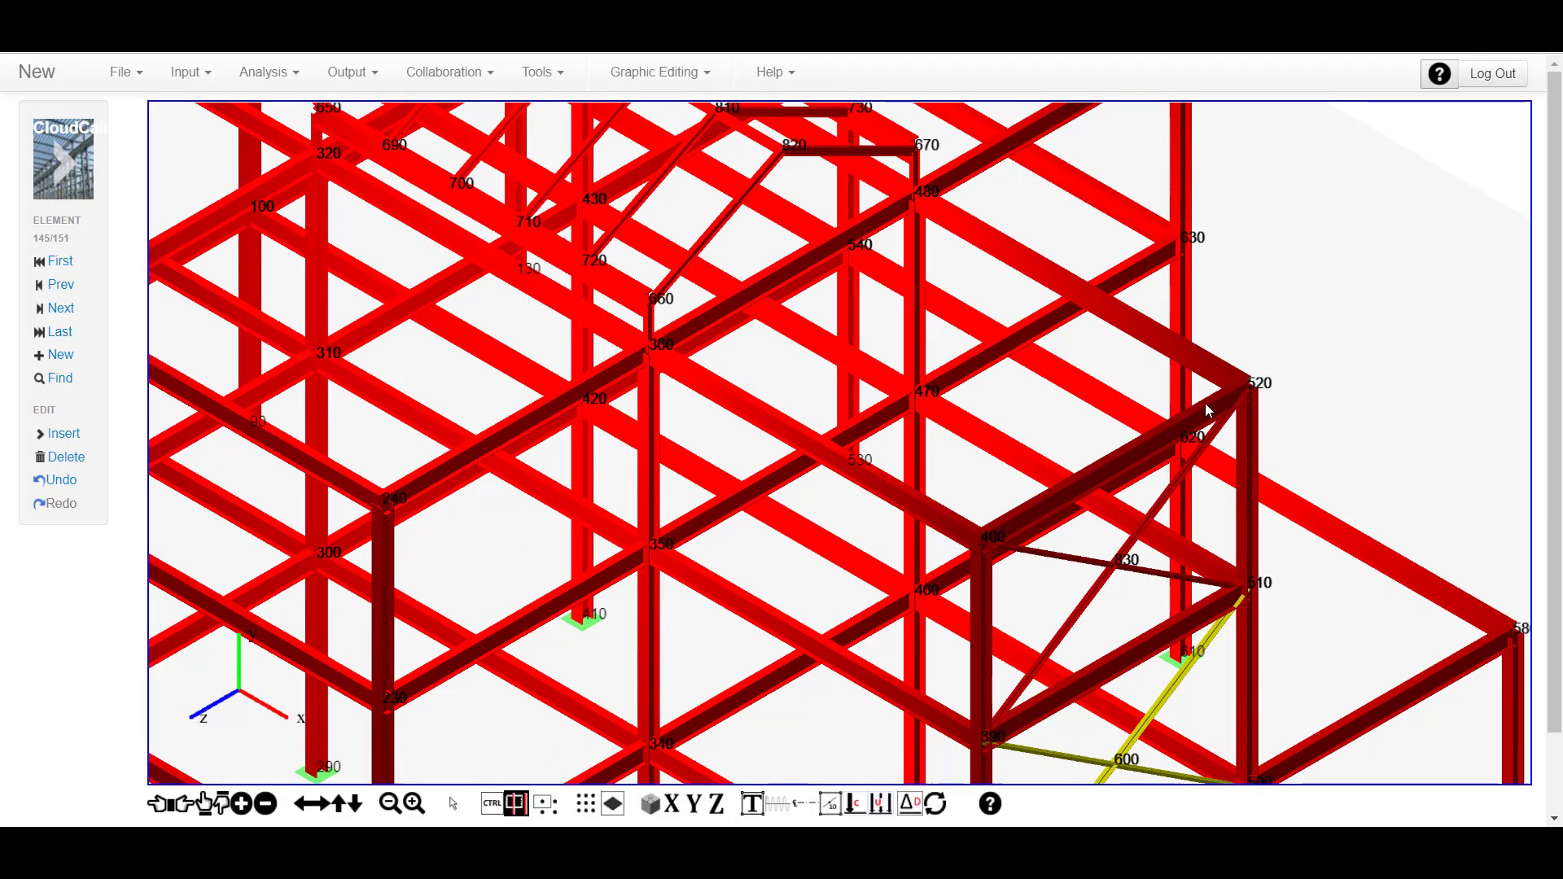
{"action": "scroll", "coordinate": [1207, 410], "scroll_direction": "down", "scroll_amount": 2}
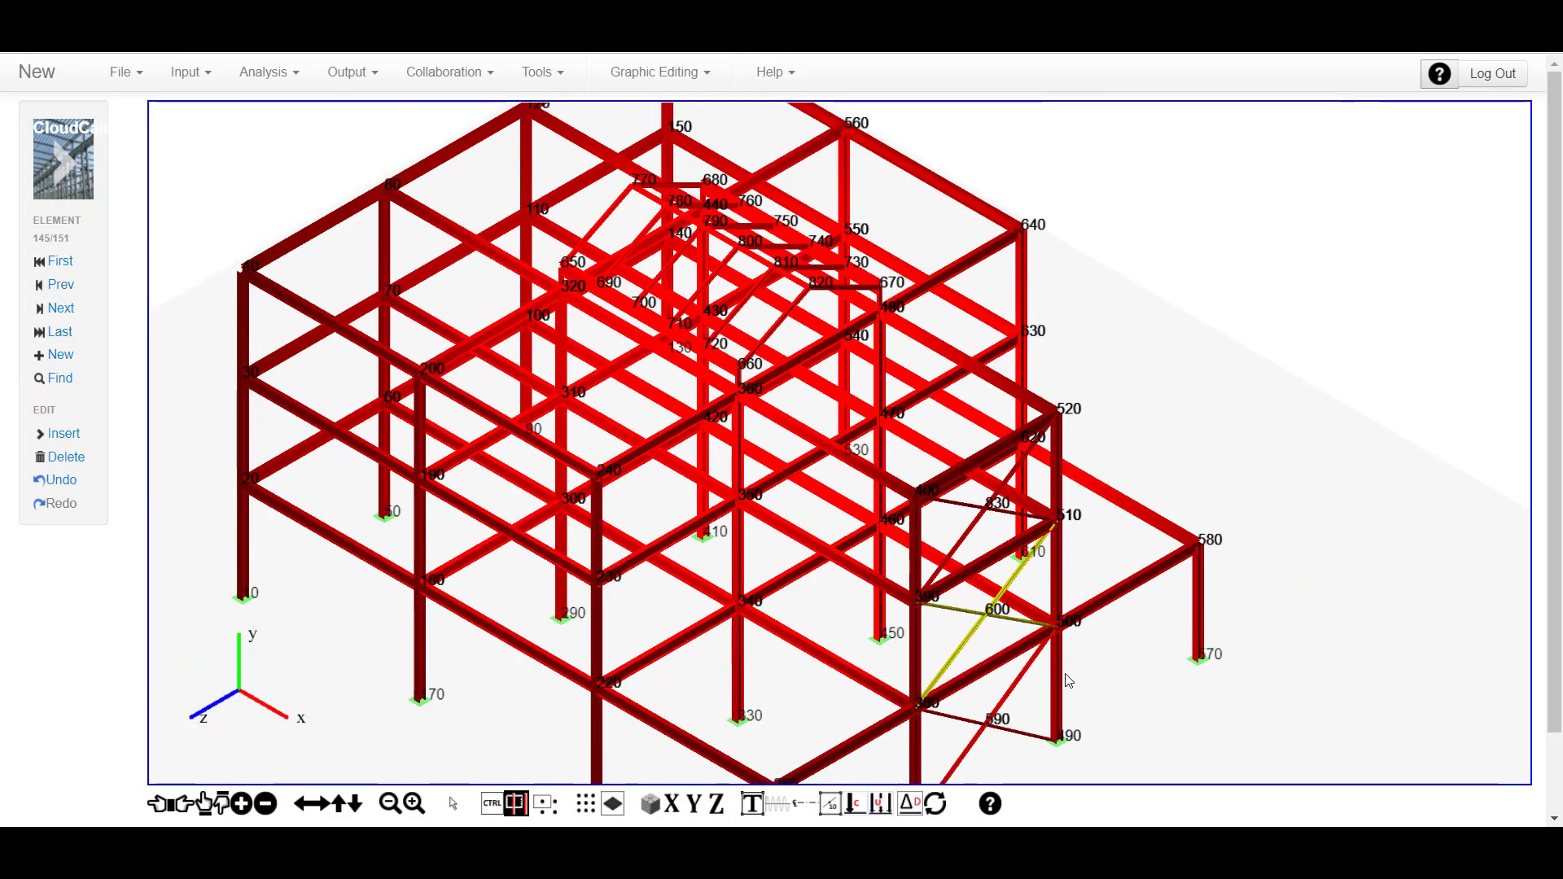
{"action": "left_click", "coordinate": [981, 714]}
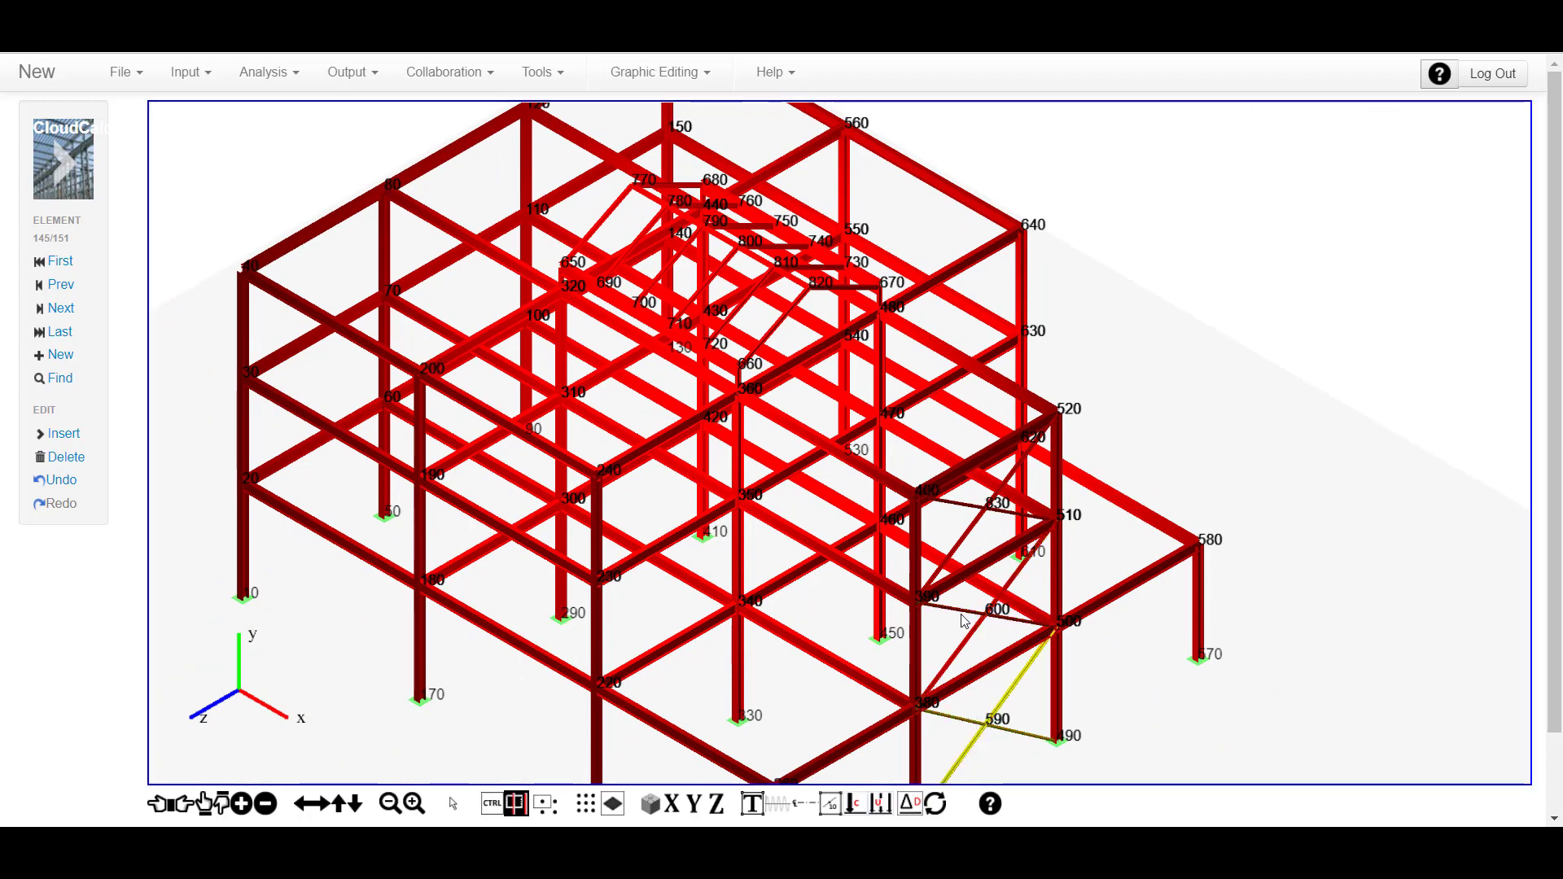
{"action": "left_click", "coordinate": [989, 622]}
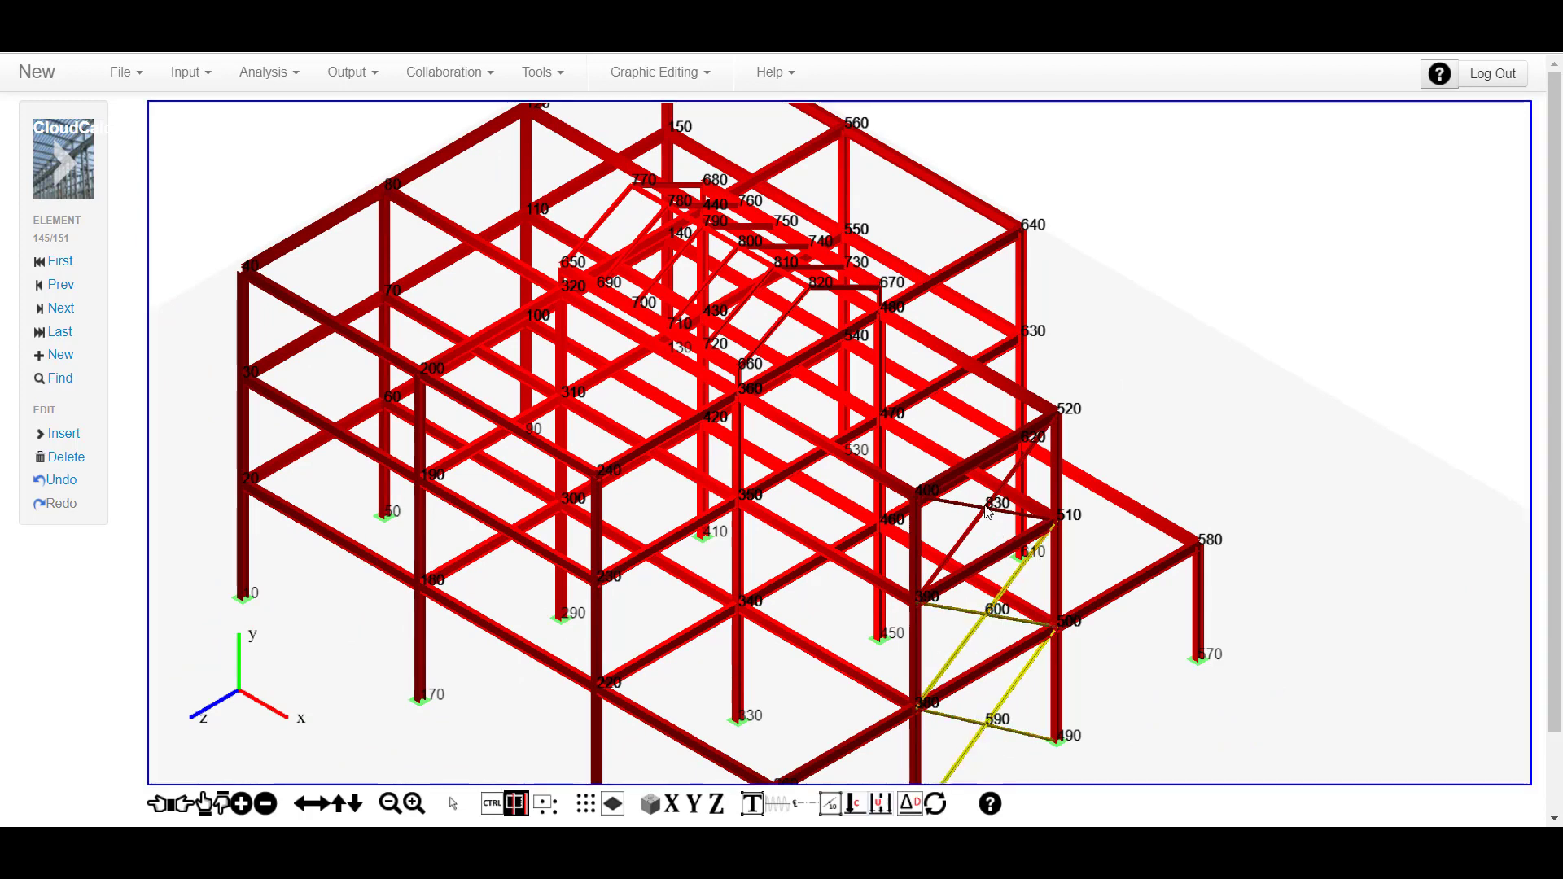
{"action": "left_click_drag", "start_coordinate": [969, 497], "coordinate": [995, 527]}
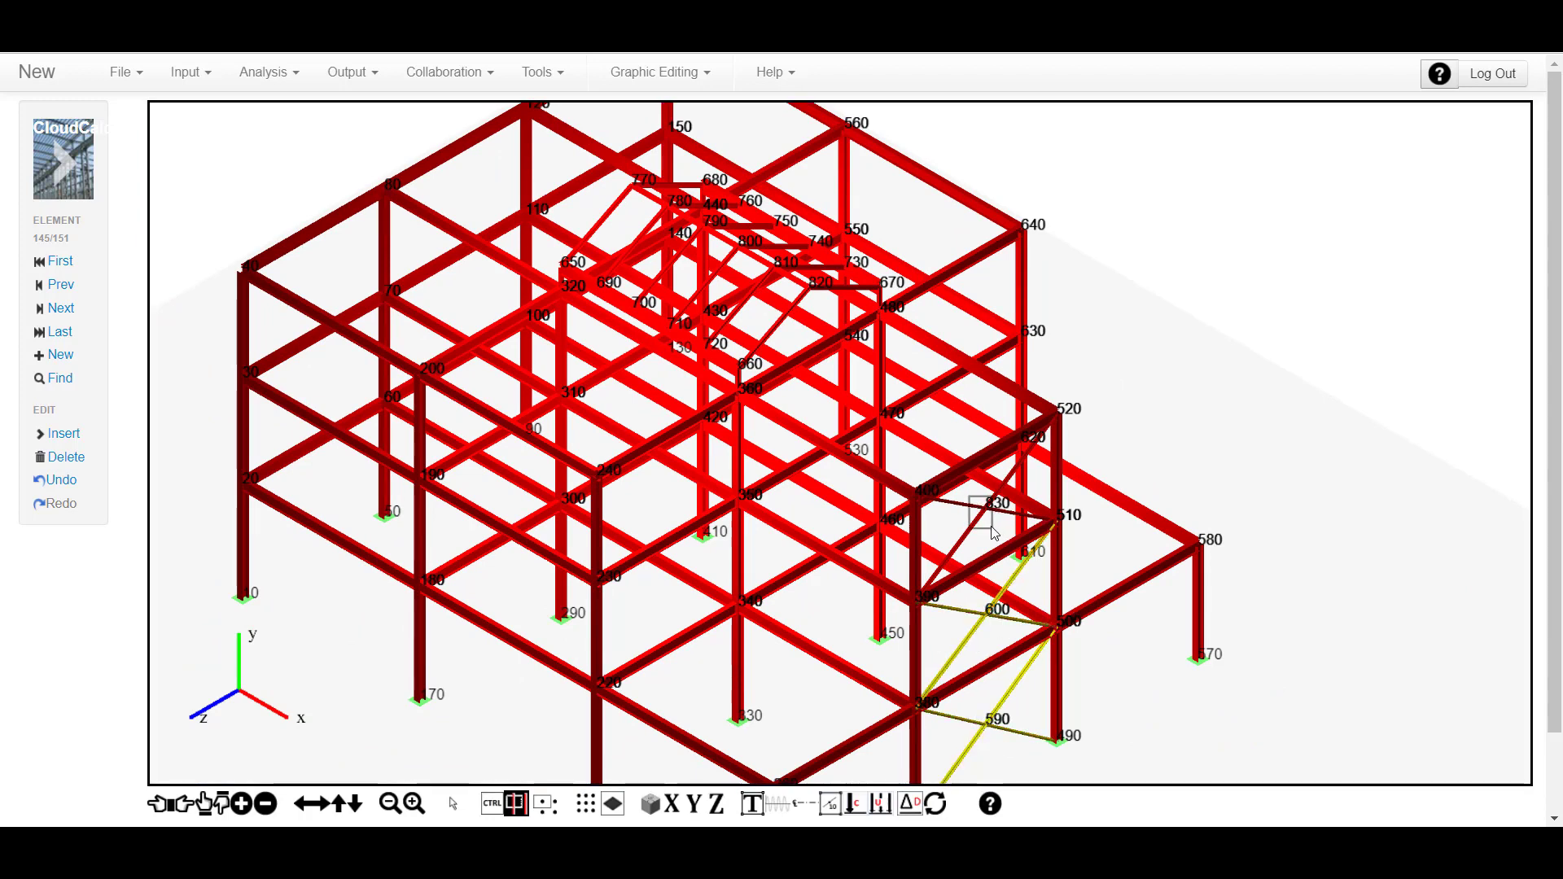
- Array the selected braces twice at X -900 with no Y offset, reaching 163 elements
{"action": "right_click", "coordinate": [1263, 296]}
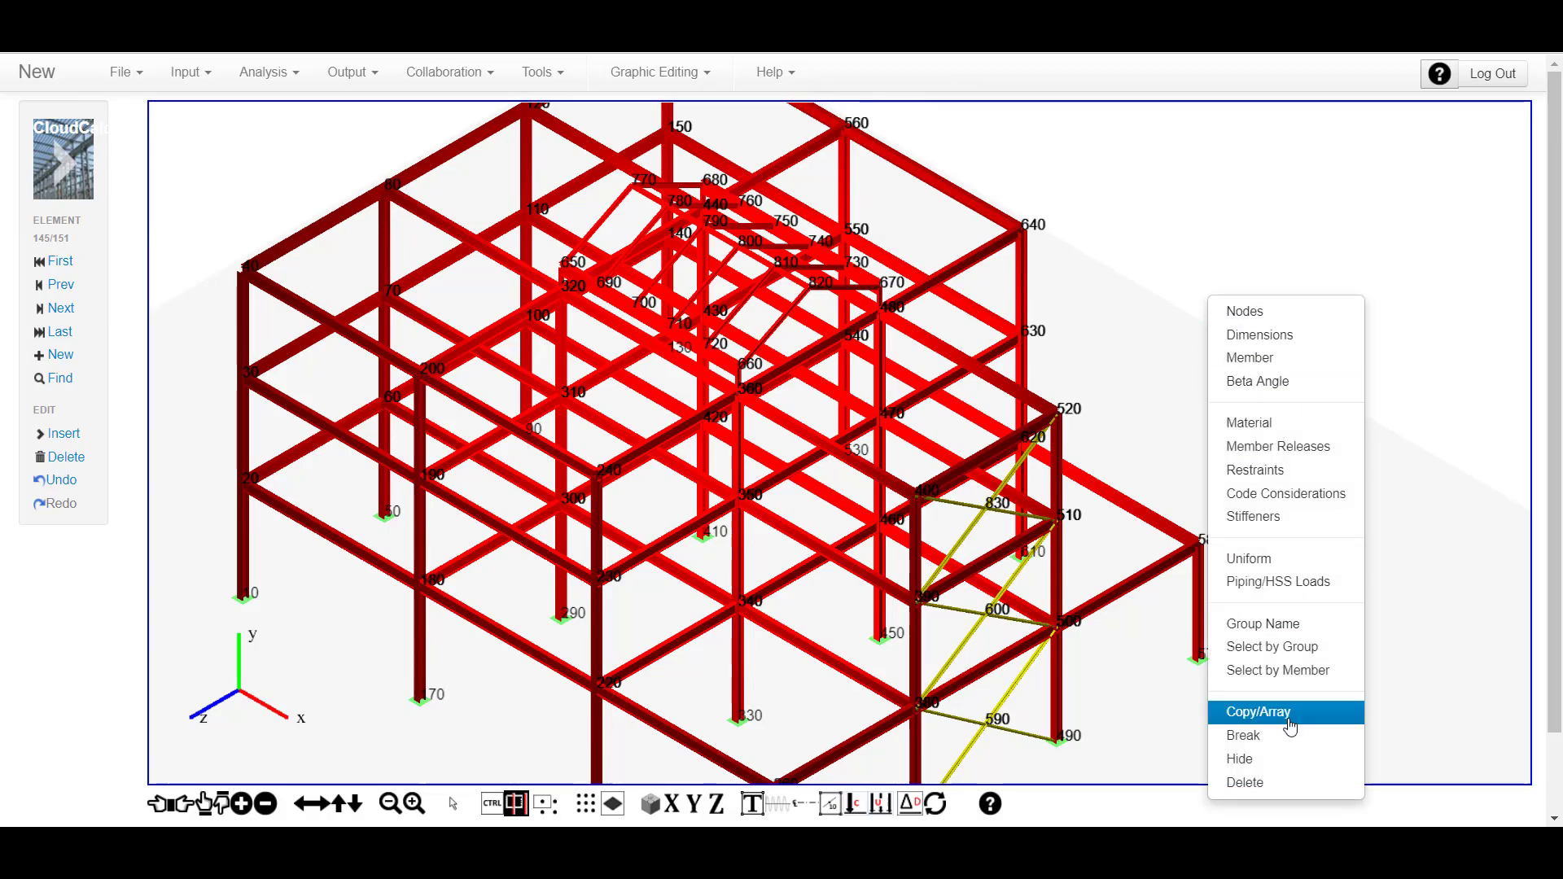
{"action": "left_click", "coordinate": [1290, 717]}
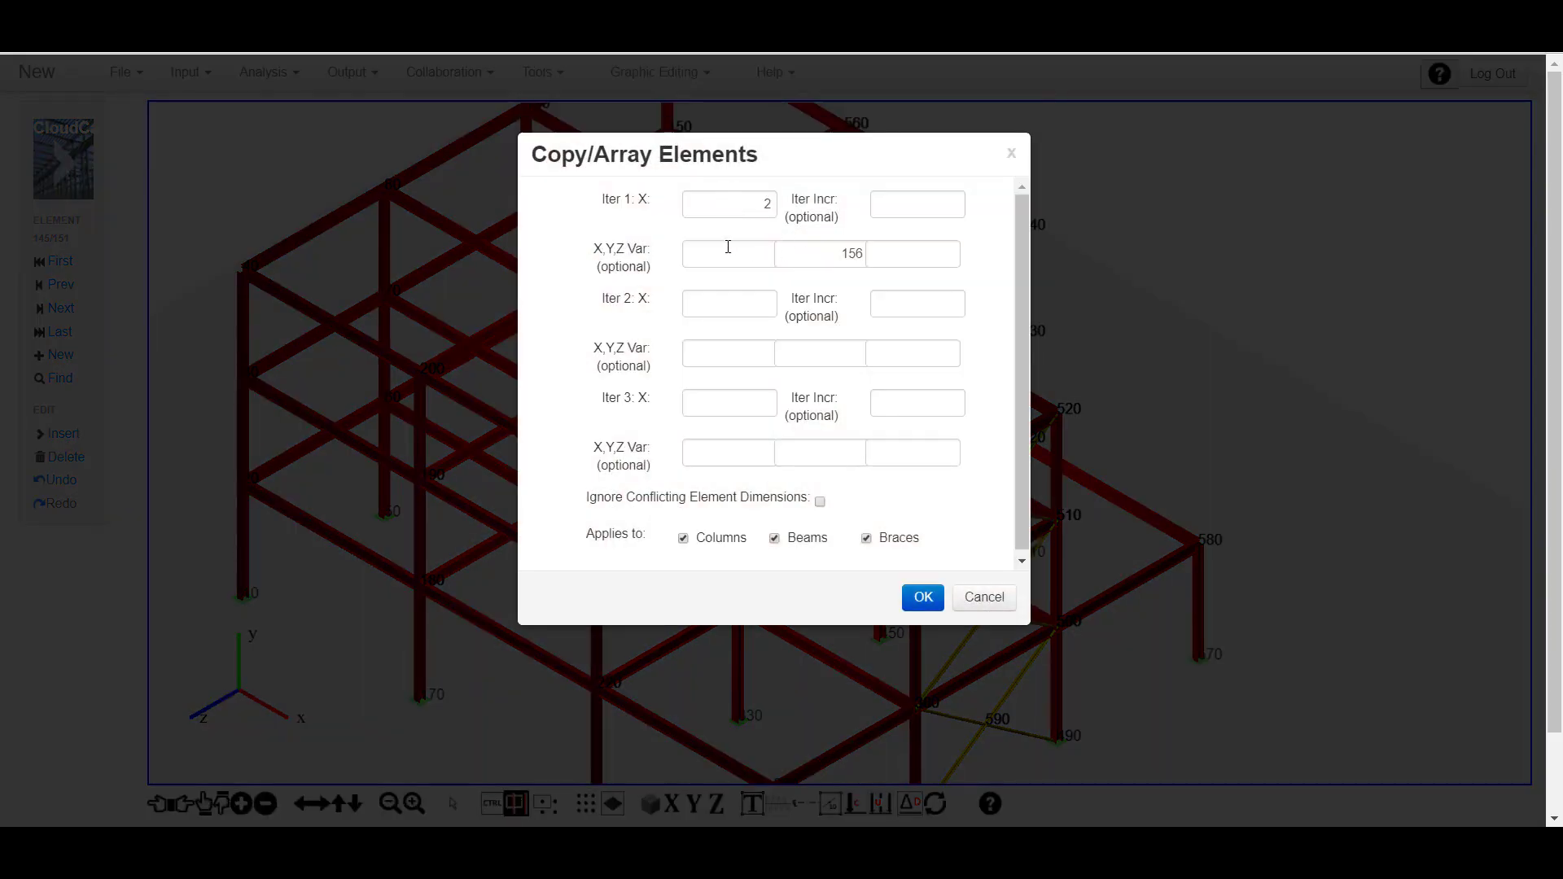
{"action": "left_click", "coordinate": [737, 253]}
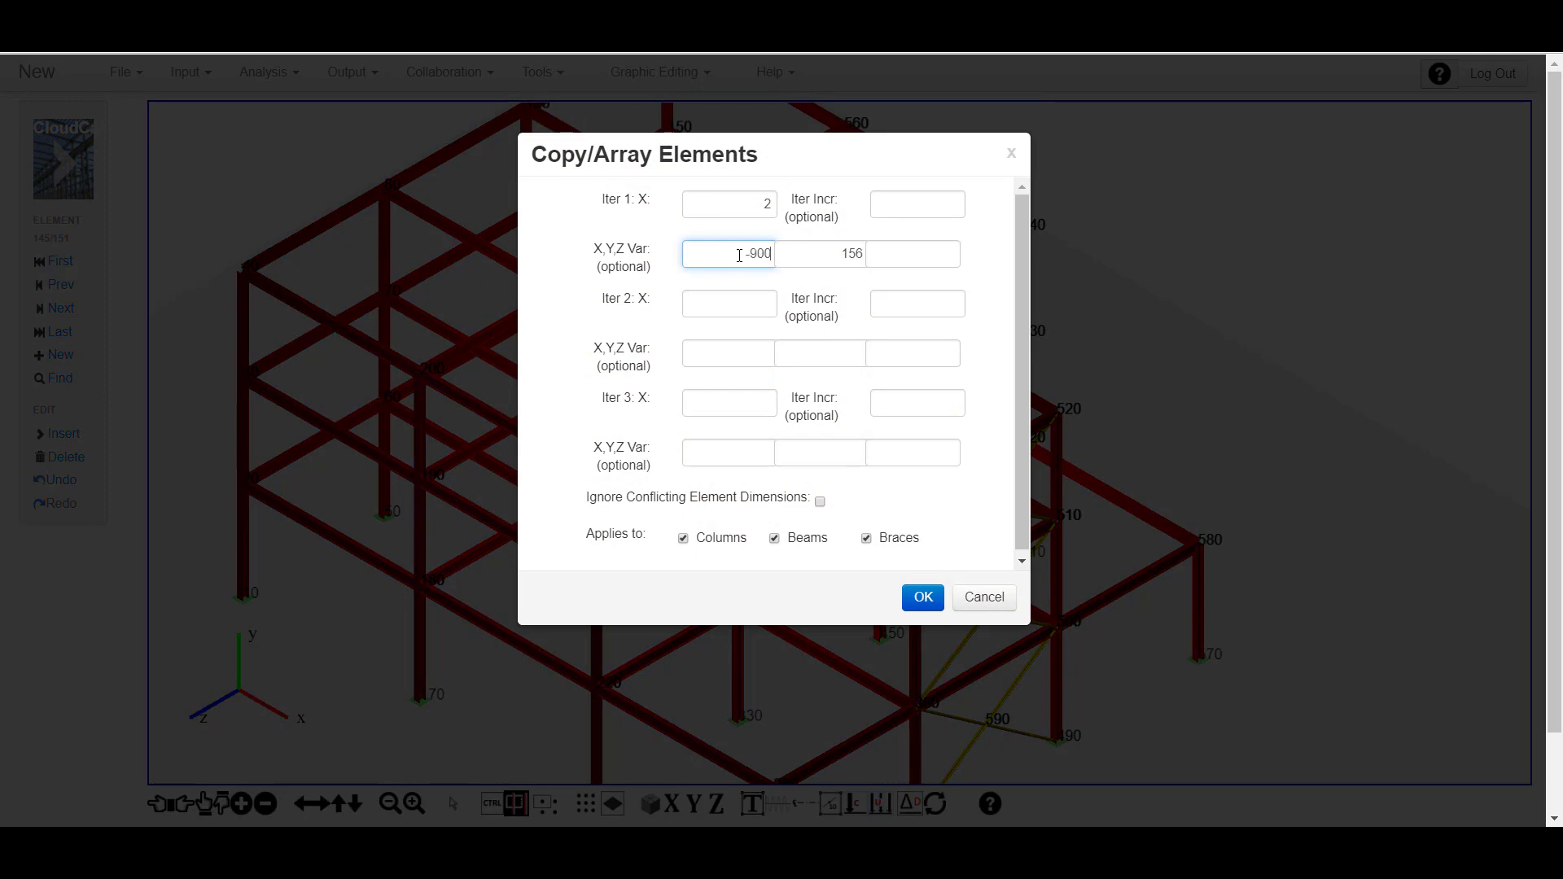
{"action": "key", "text": "Tab"}
{"action": "key", "text": "BackSpace"}
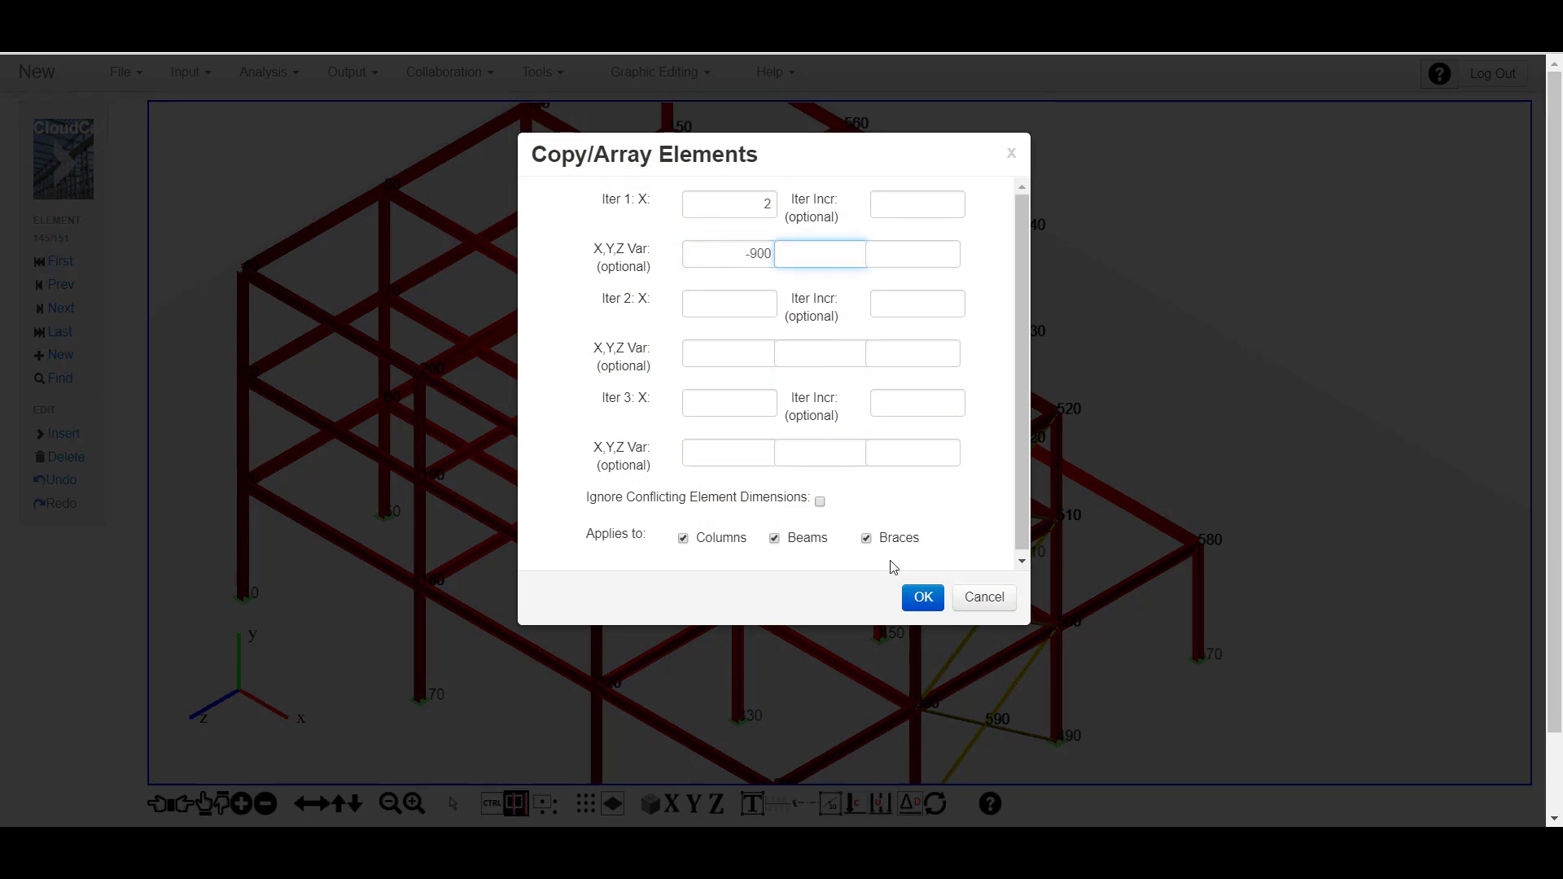
{"action": "left_click", "coordinate": [925, 598]}
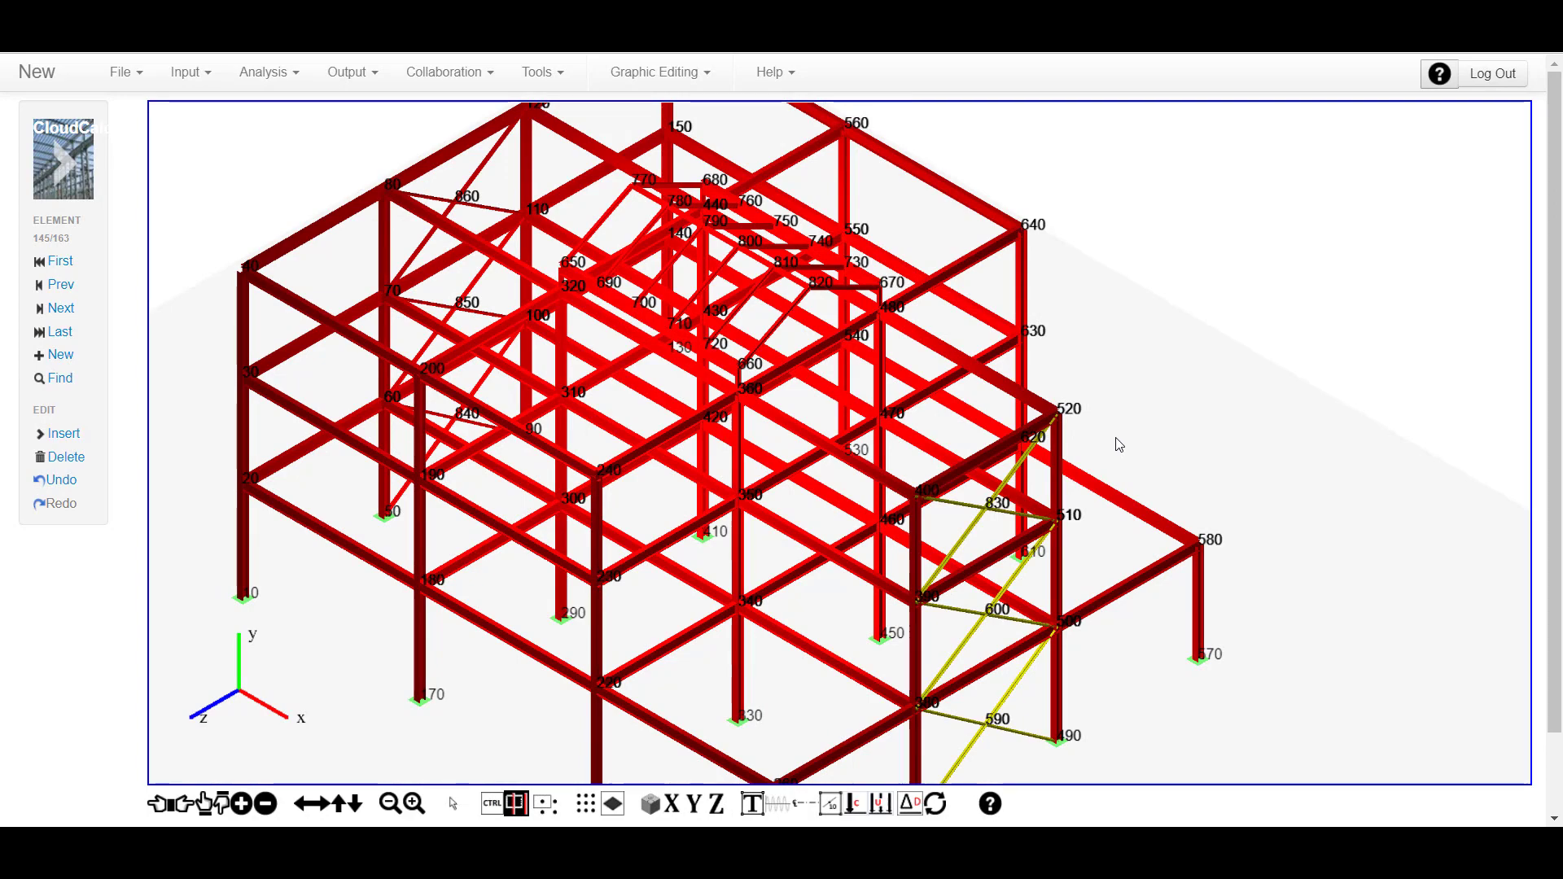
{"action": "left_click_drag", "start_coordinate": [551, 484], "coordinate": [598, 450]}
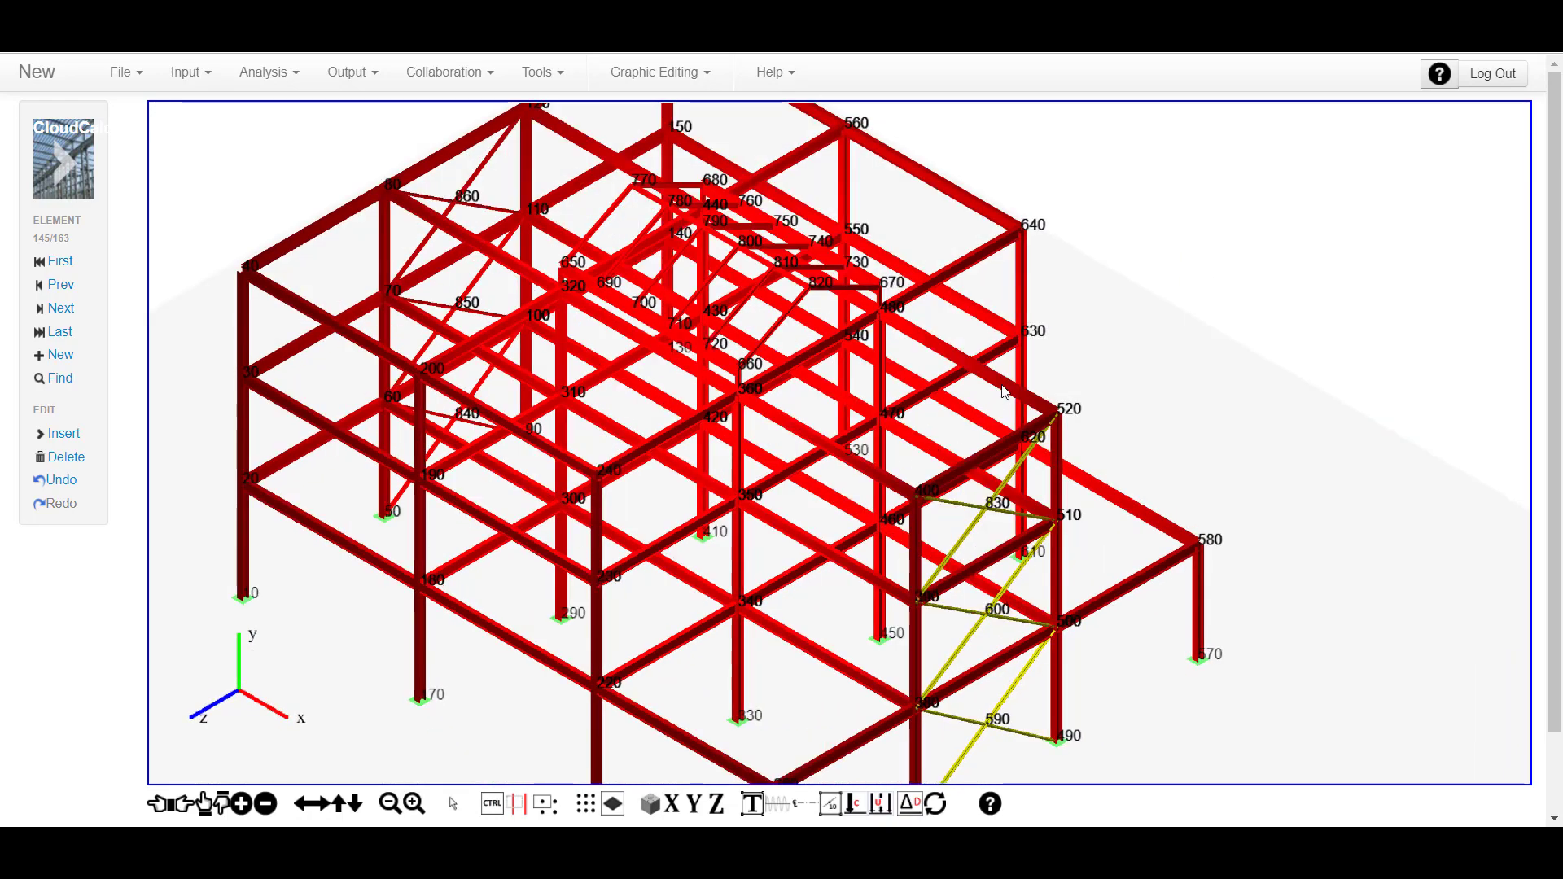
{"action": "scroll", "coordinate": [1003, 386], "scroll_direction": "down", "scroll_amount": 3}
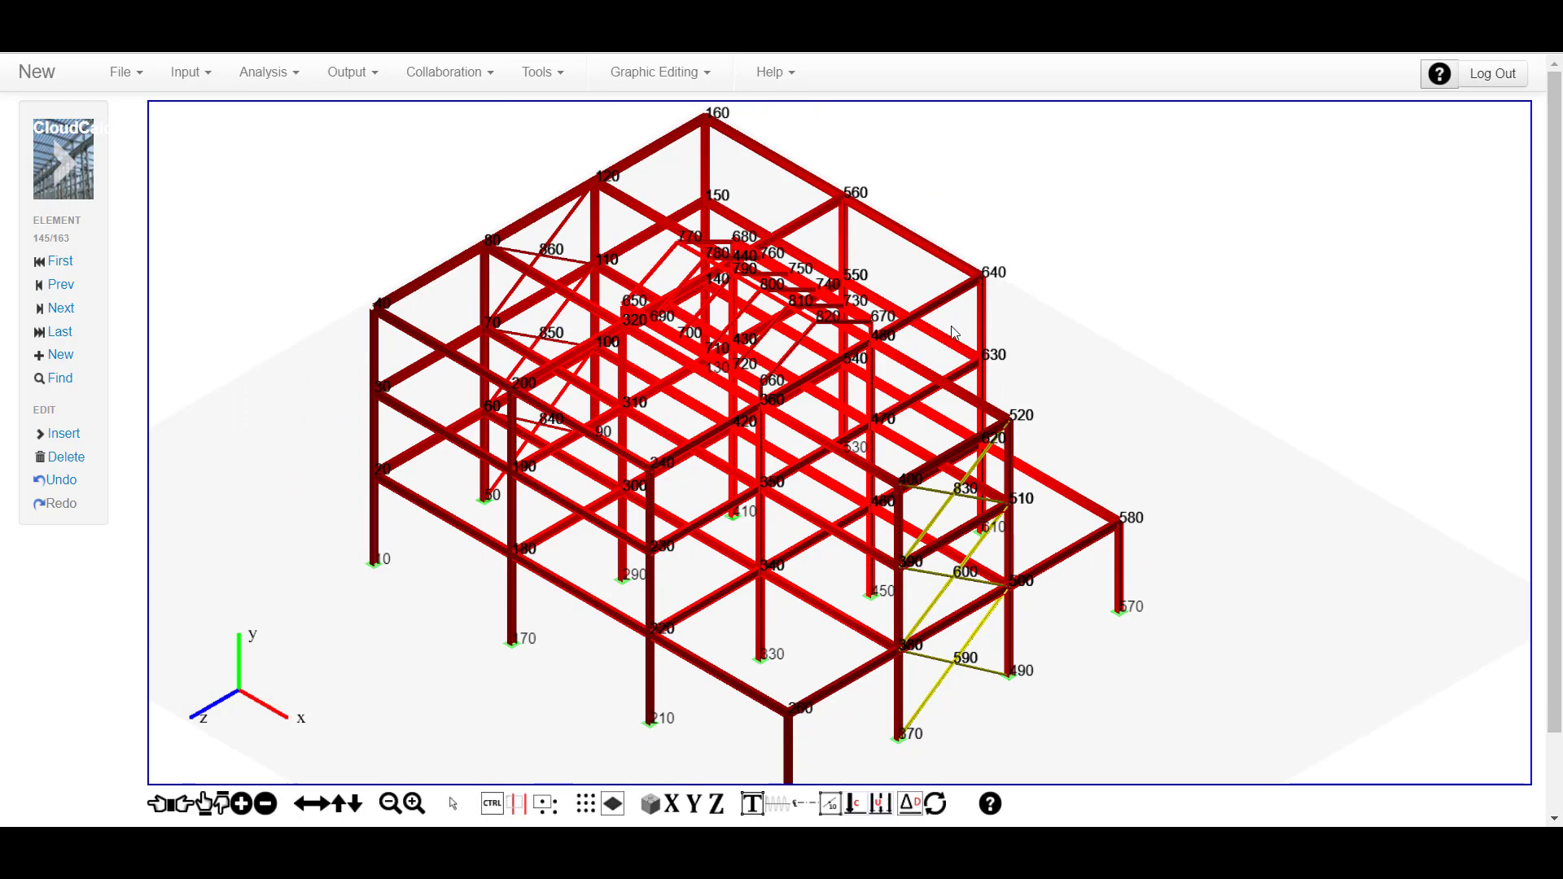
- Use Select by Member with the W16X36 section to highlight all those beams
{"action": "right_click", "coordinate": [1182, 154]}
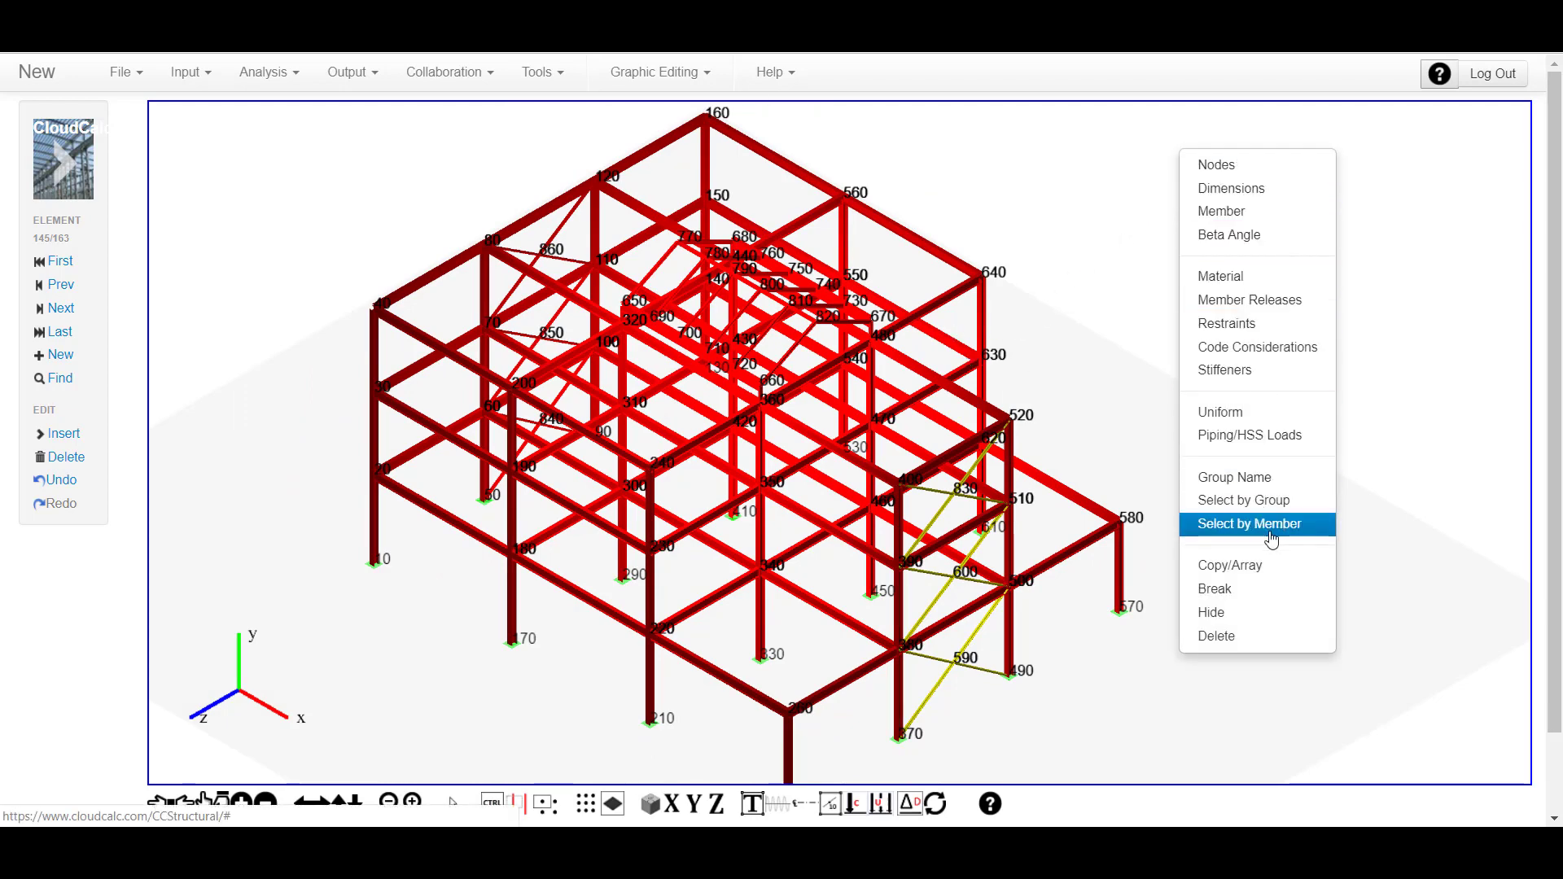
{"action": "left_click", "coordinate": [1270, 529]}
{"action": "left_click", "coordinate": [779, 208]}
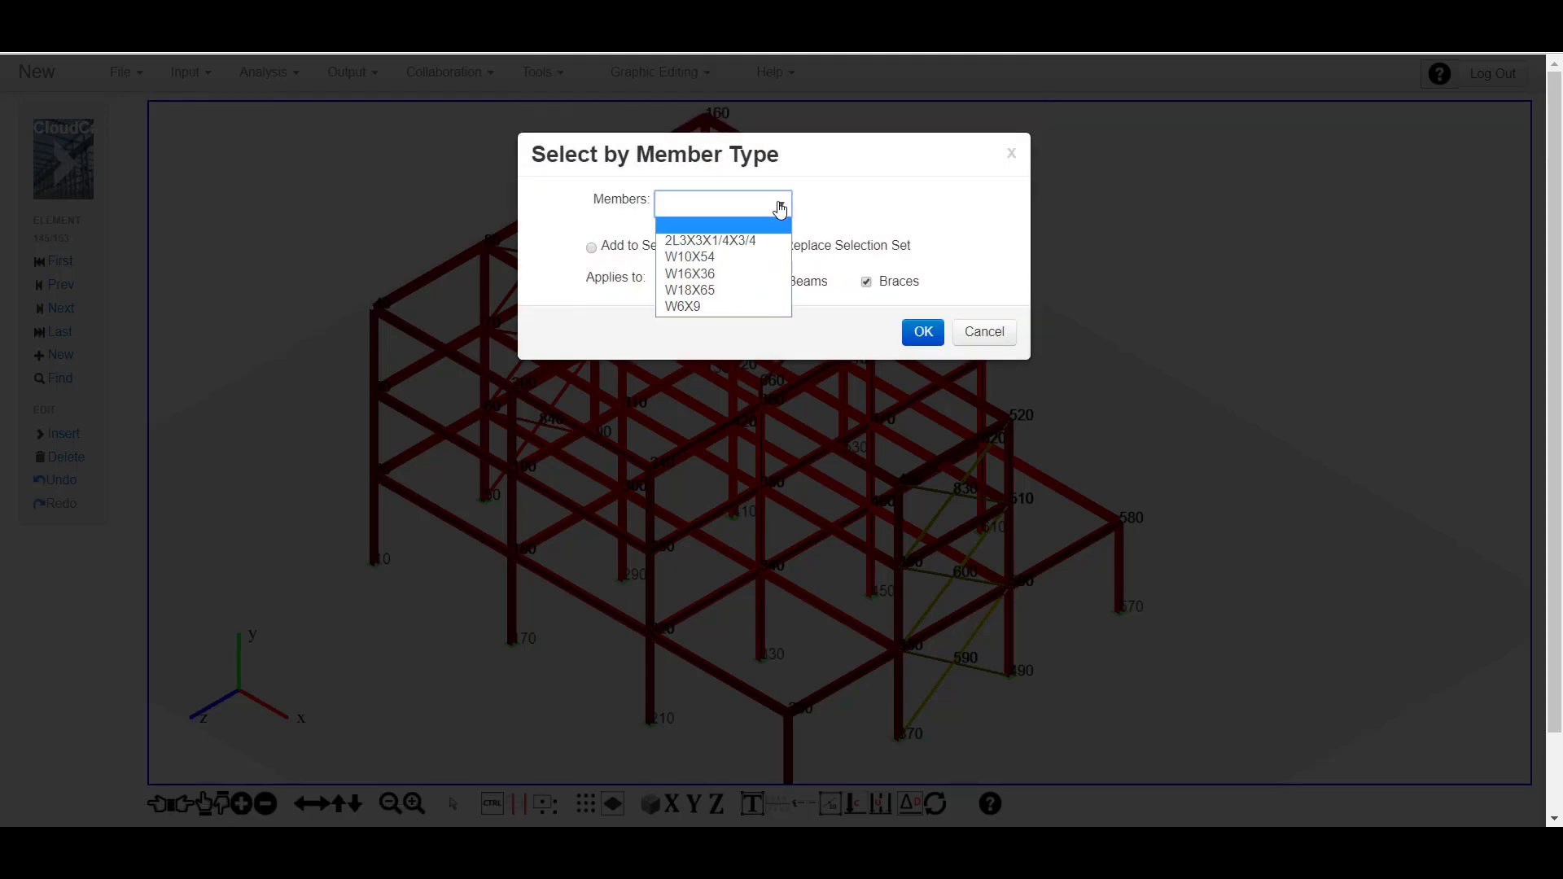
{"action": "left_click", "coordinate": [692, 274]}
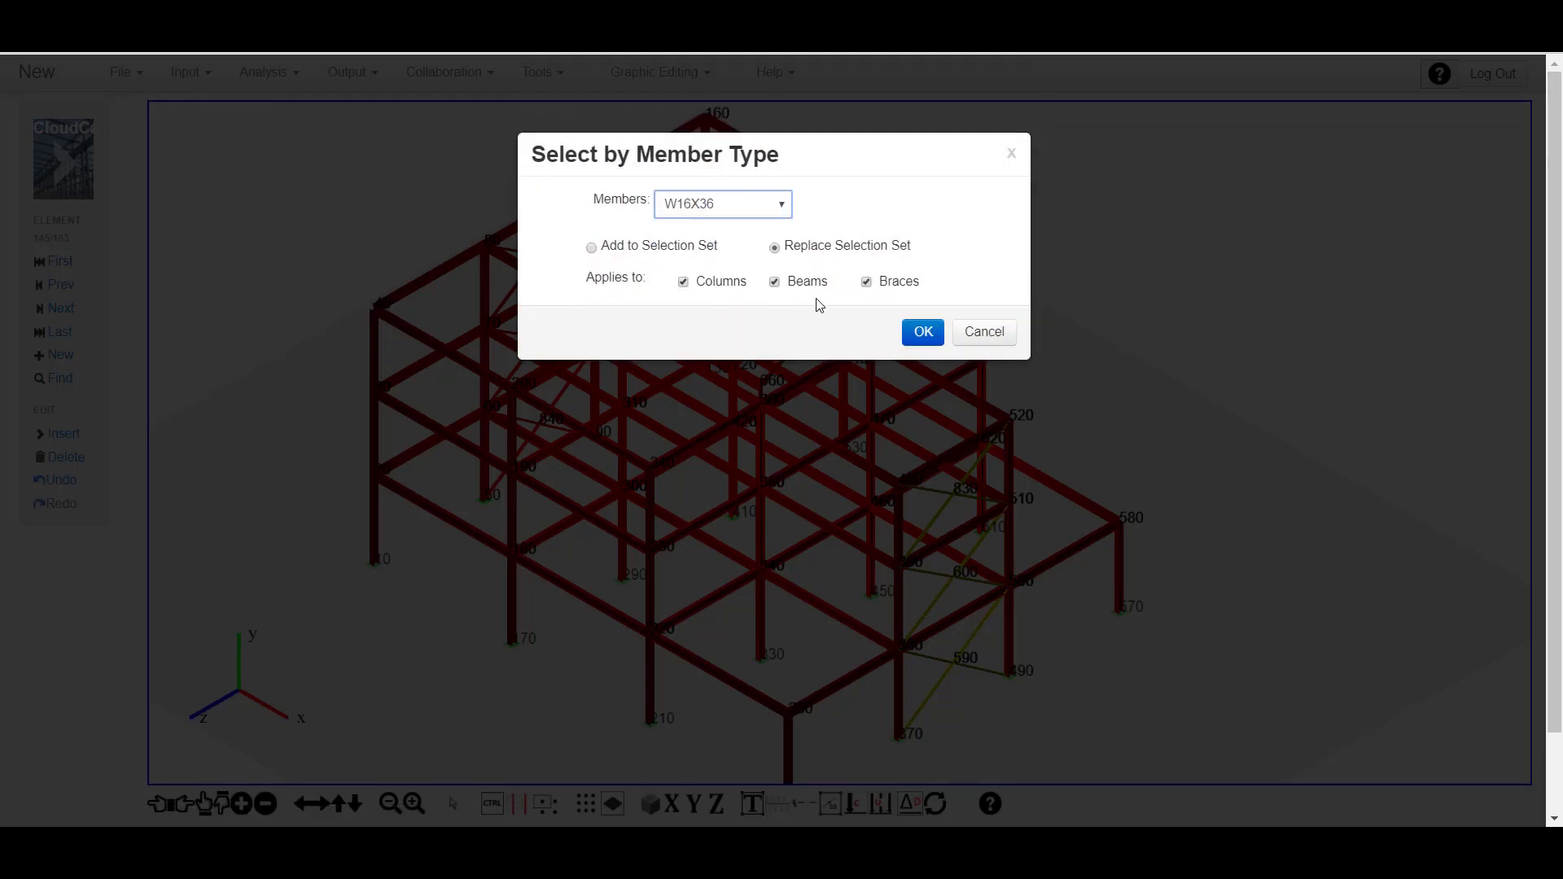
{"action": "left_click", "coordinate": [922, 334]}
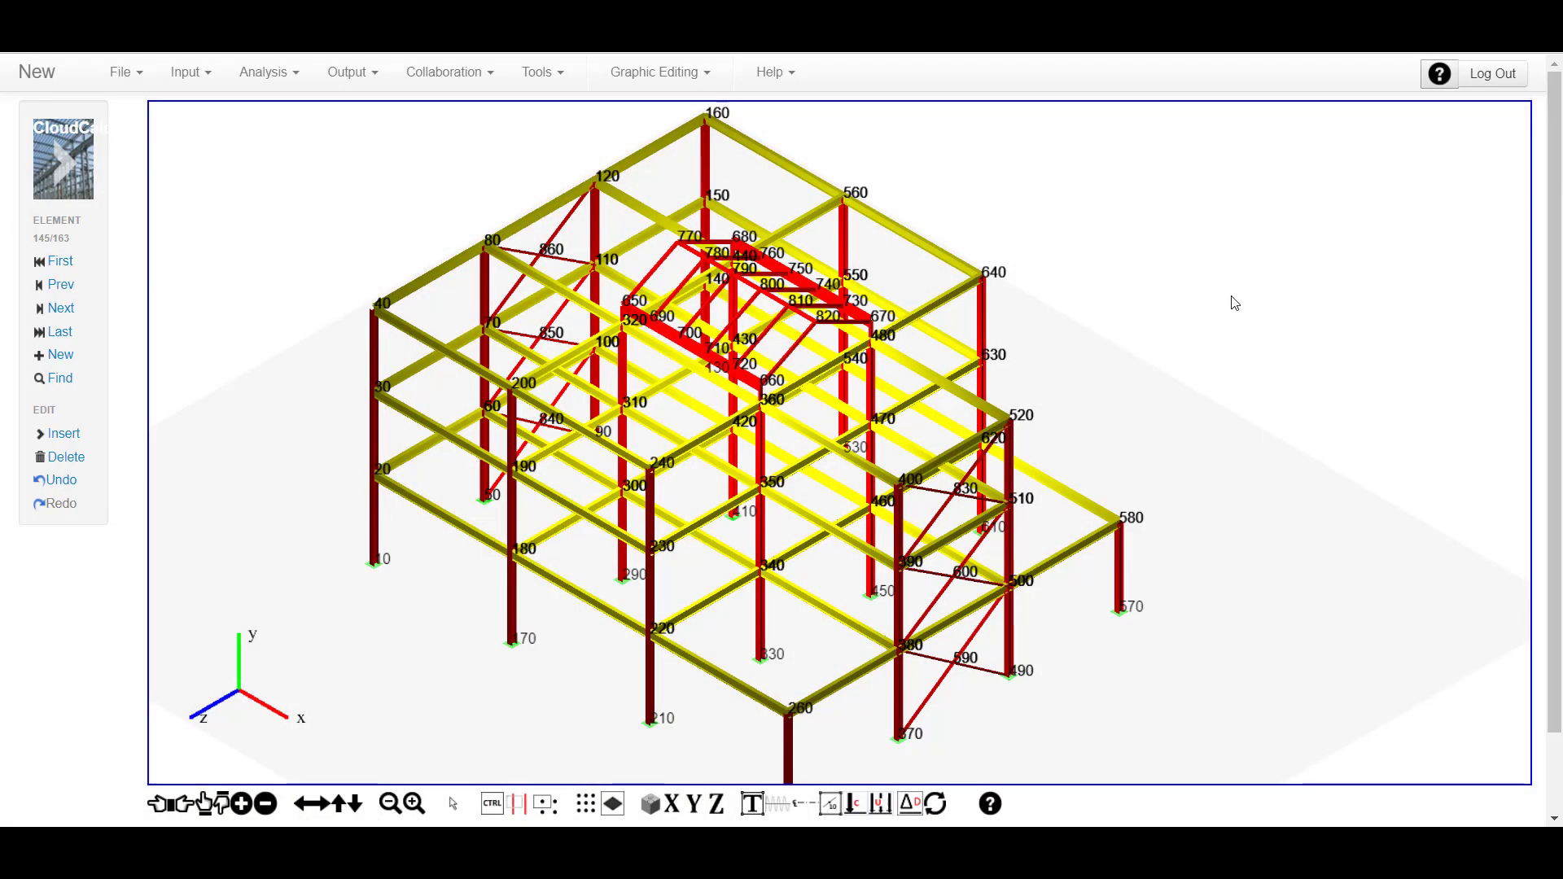
{"action": "right_click", "coordinate": [1186, 134]}
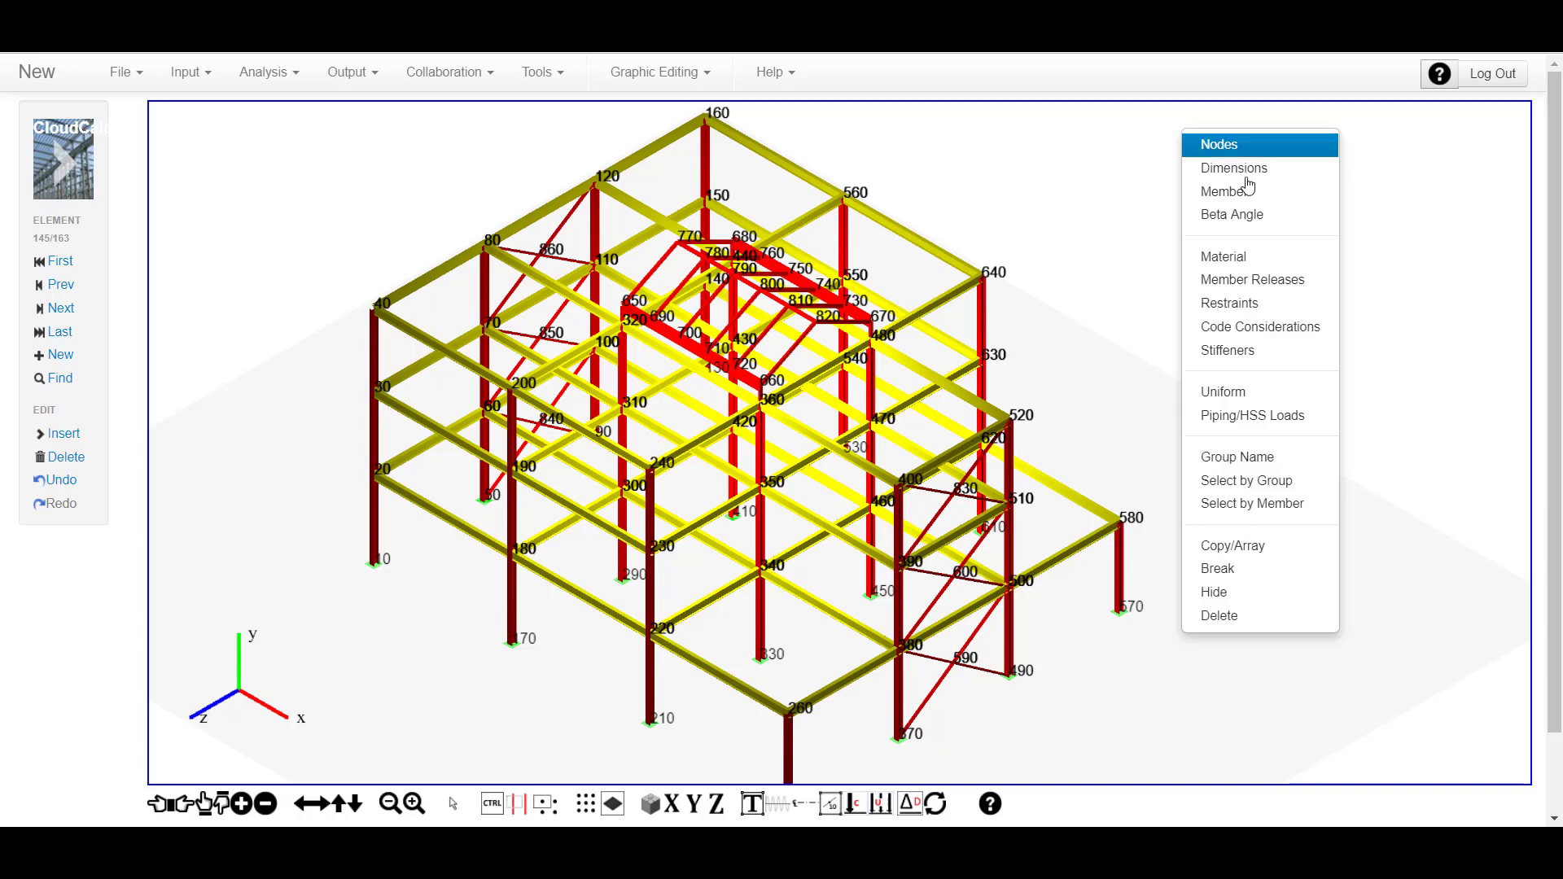
- Add a -20 lb/in UY uniform dead load to the selected W16X36 beams
{"action": "left_click", "coordinate": [1257, 394]}
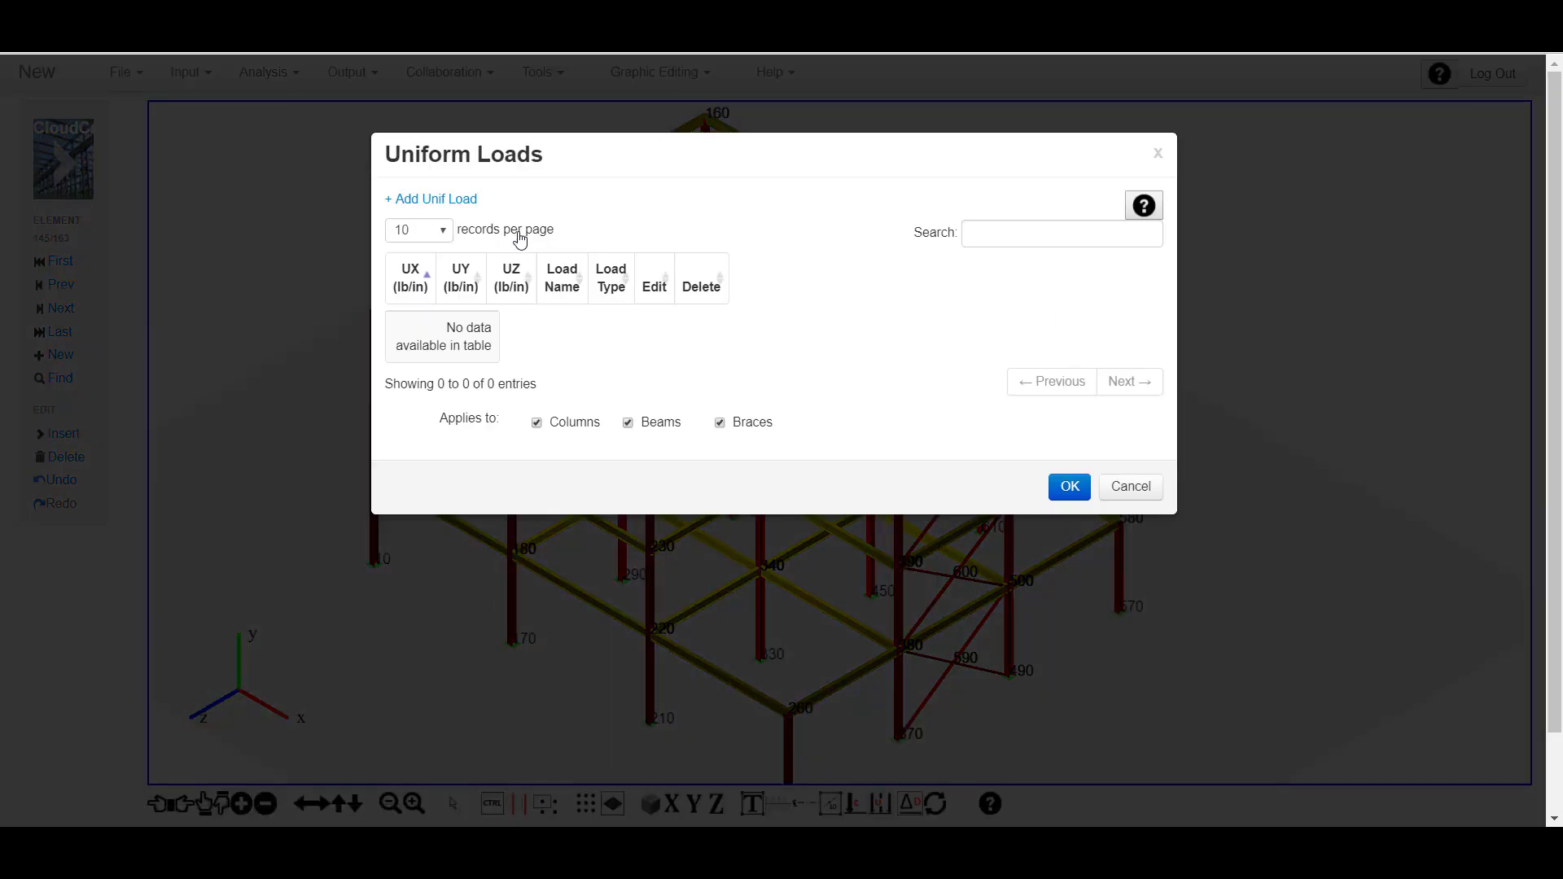
{"action": "left_click", "coordinate": [446, 200]}
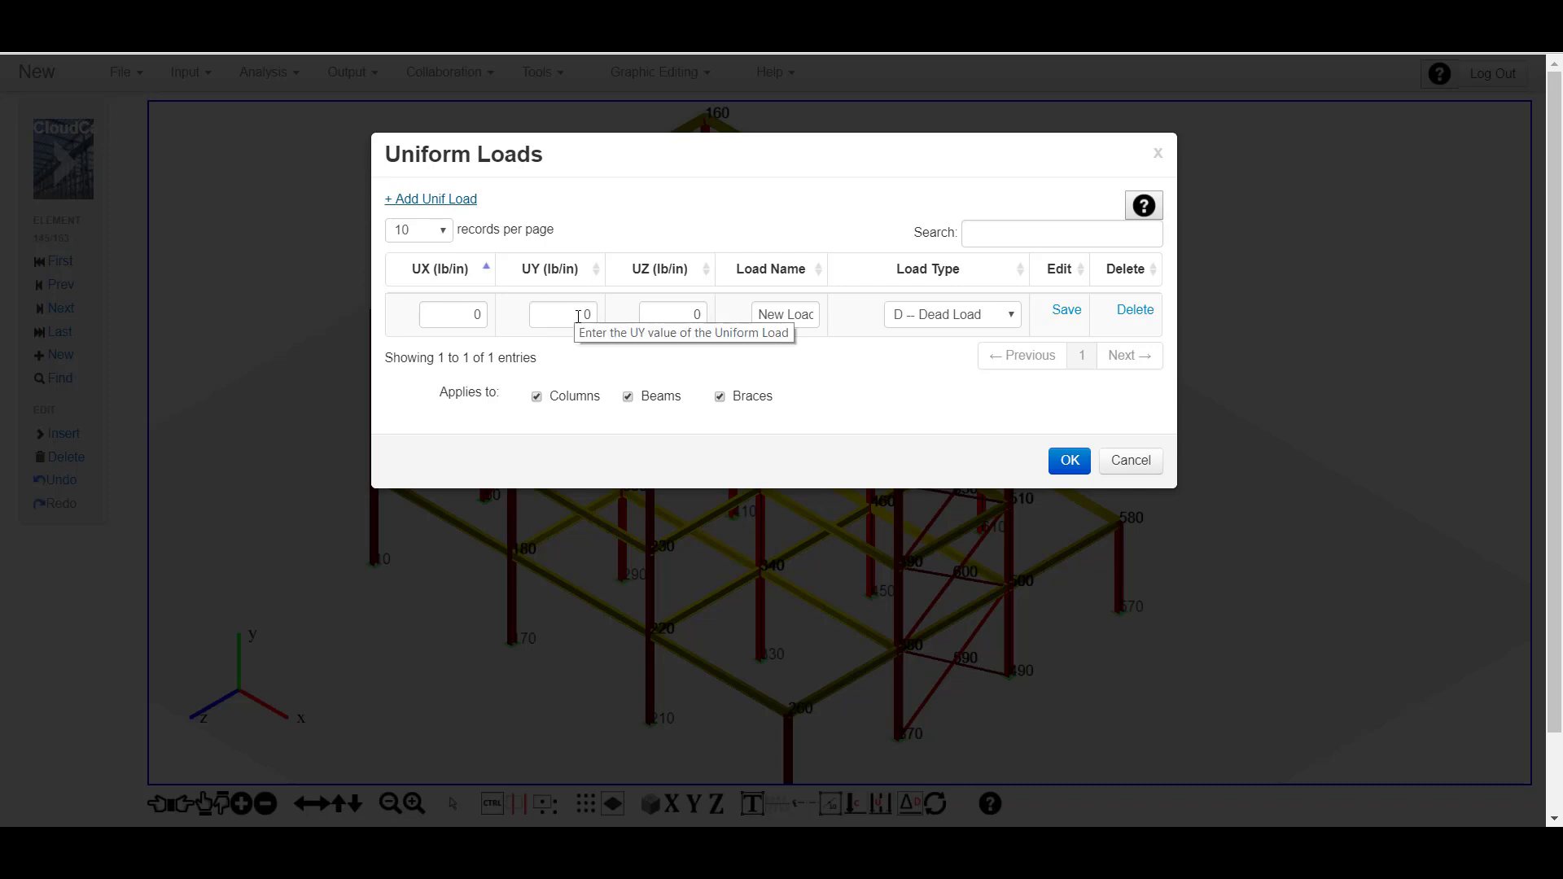
{"action": "left_click", "coordinate": [539, 311]}
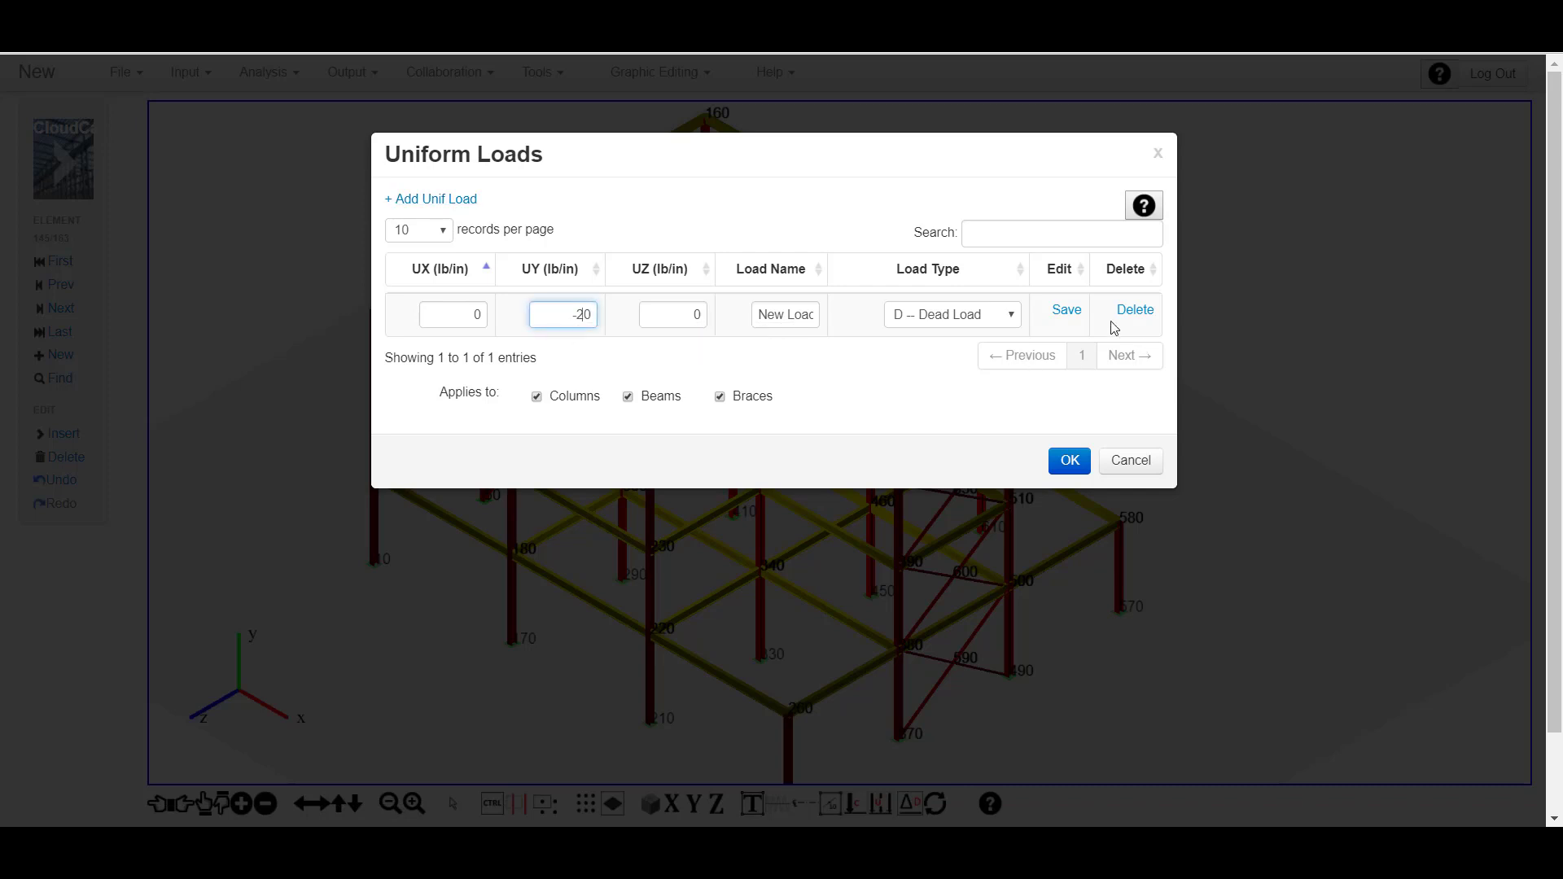
{"action": "left_click", "coordinate": [1058, 315]}
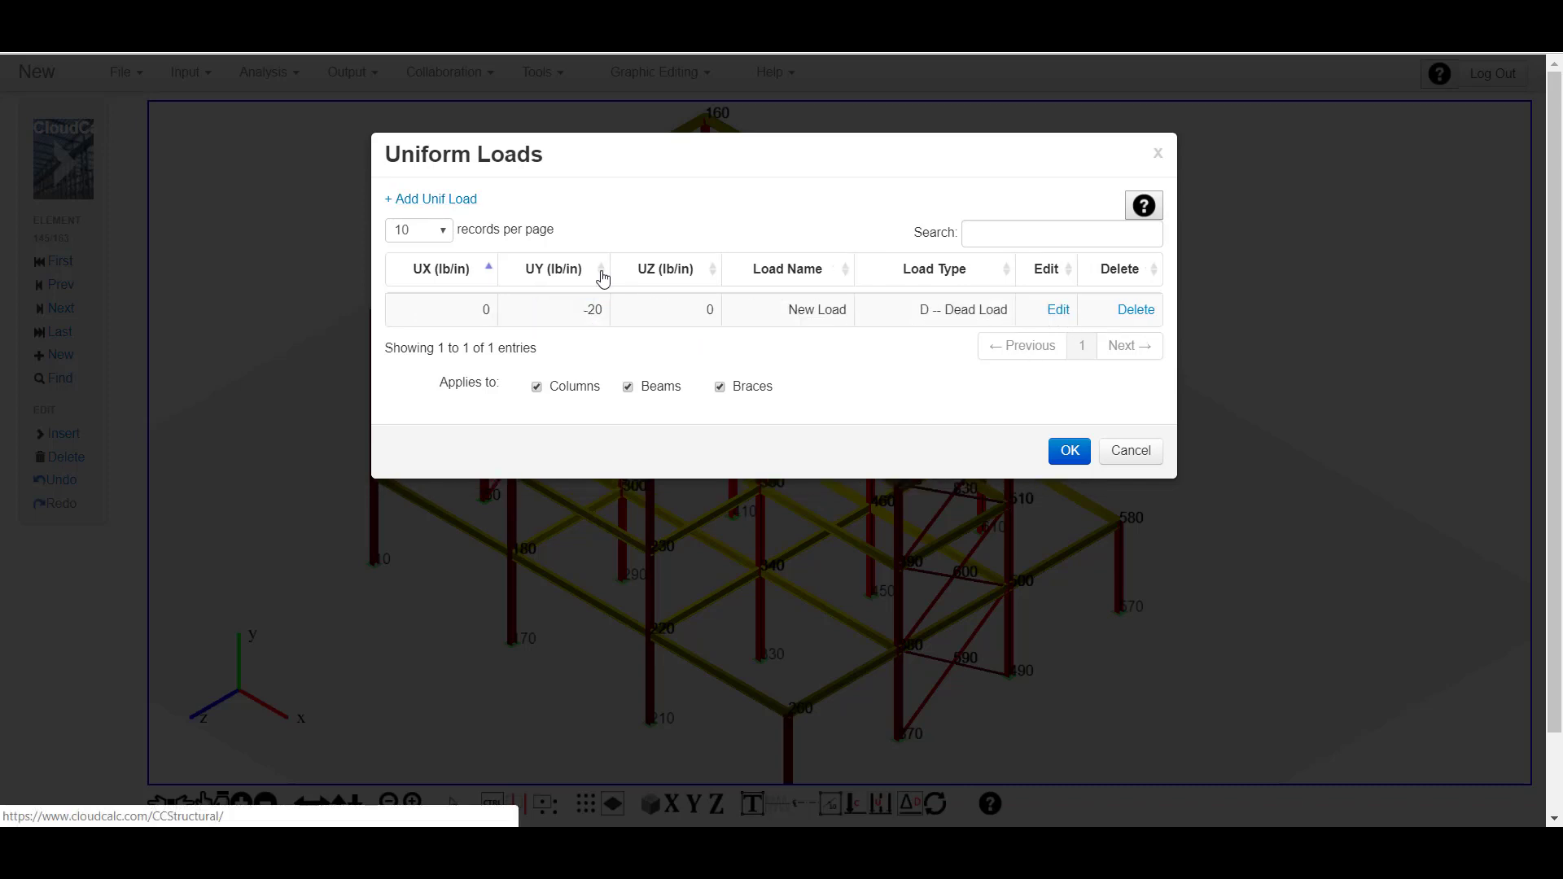
- Add a -40 lb/in UY live load row, apply both loads, then box-select the left end frame
{"action": "left_click", "coordinate": [450, 201]}
{"action": "left_click", "coordinate": [594, 347]}
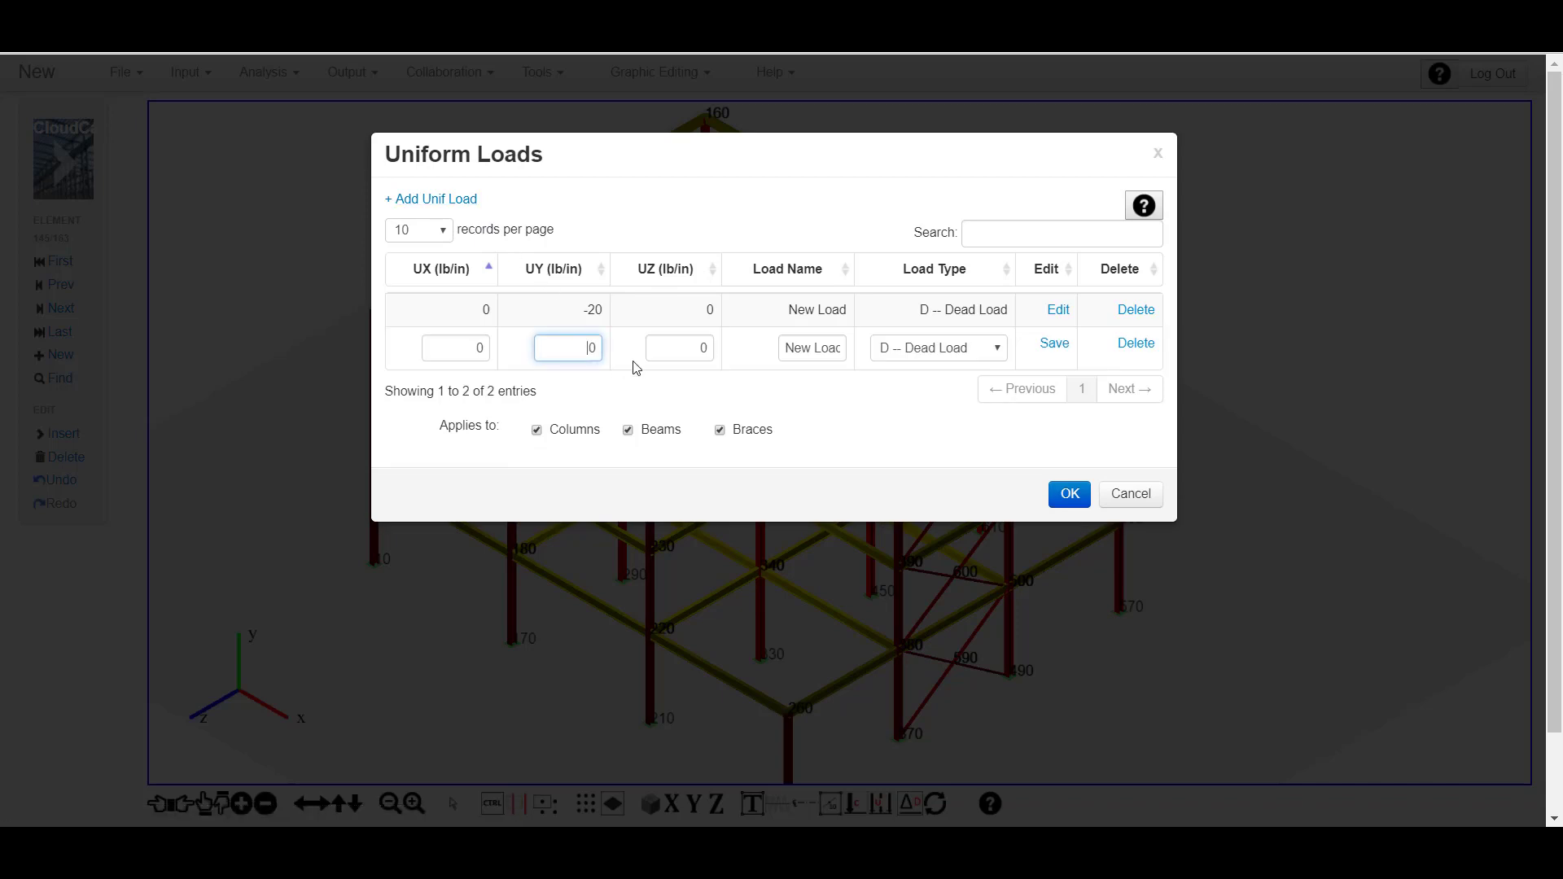
{"action": "left_click", "coordinate": [991, 348]}
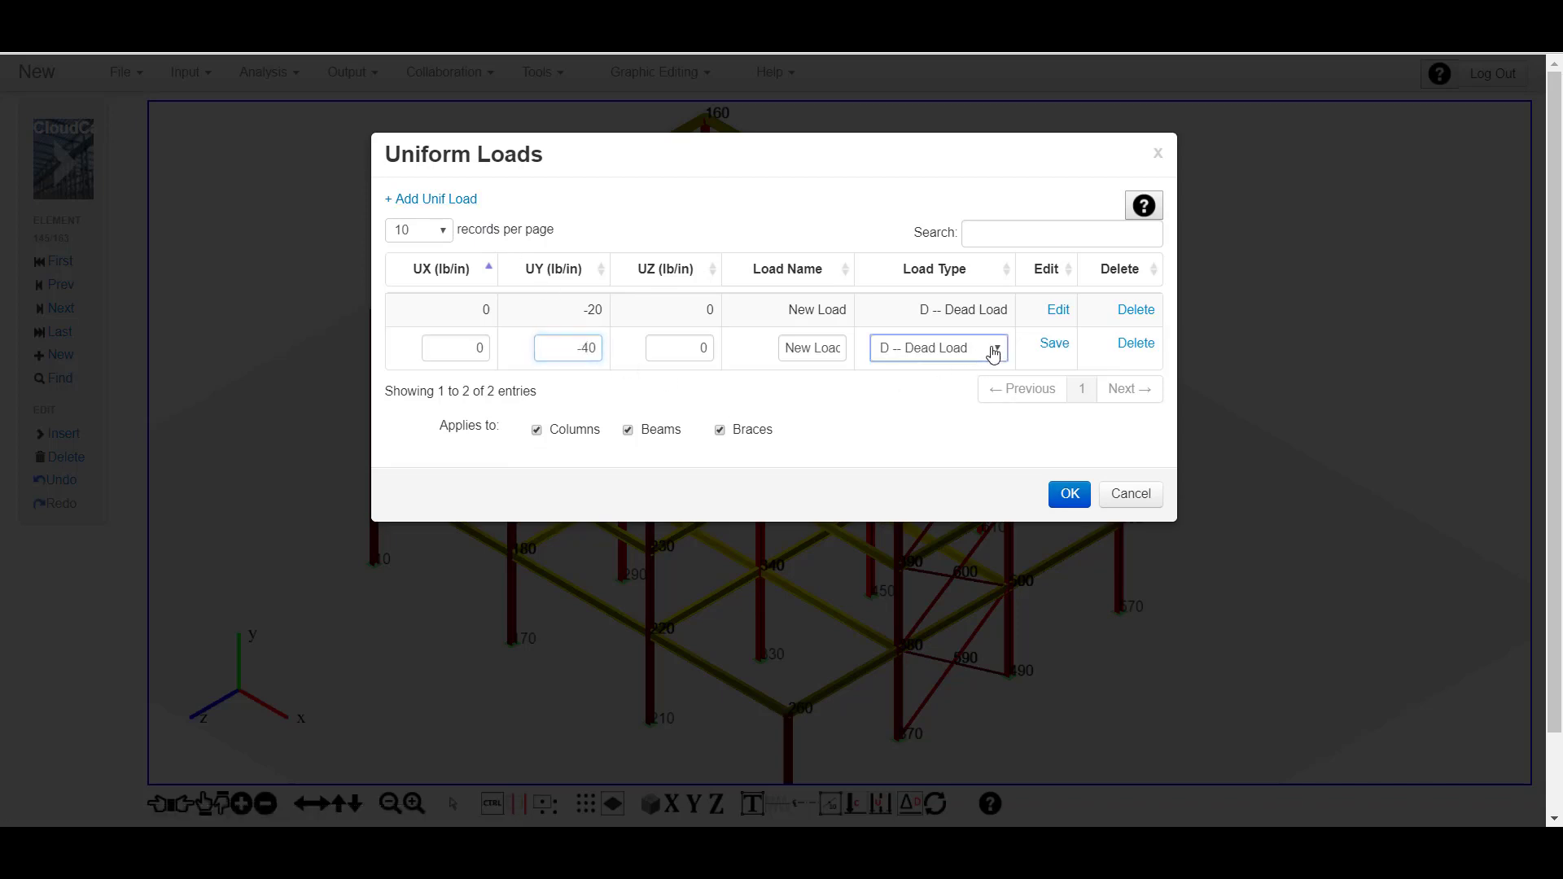
{"action": "left_click", "coordinate": [942, 385]}
{"action": "left_click", "coordinate": [1054, 344]}
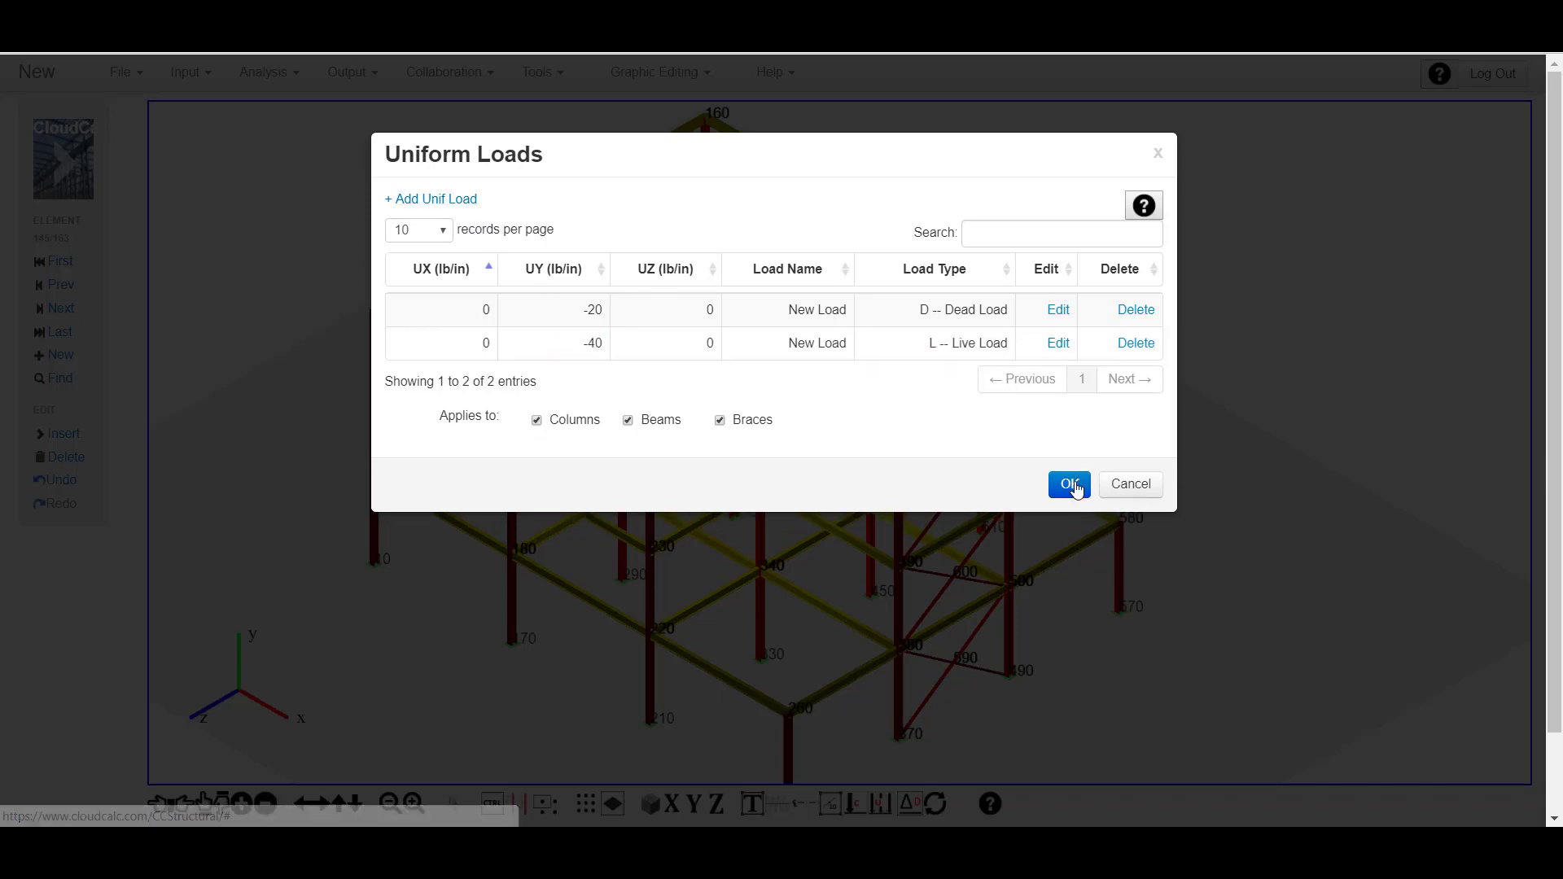
{"action": "left_click", "coordinate": [1068, 492]}
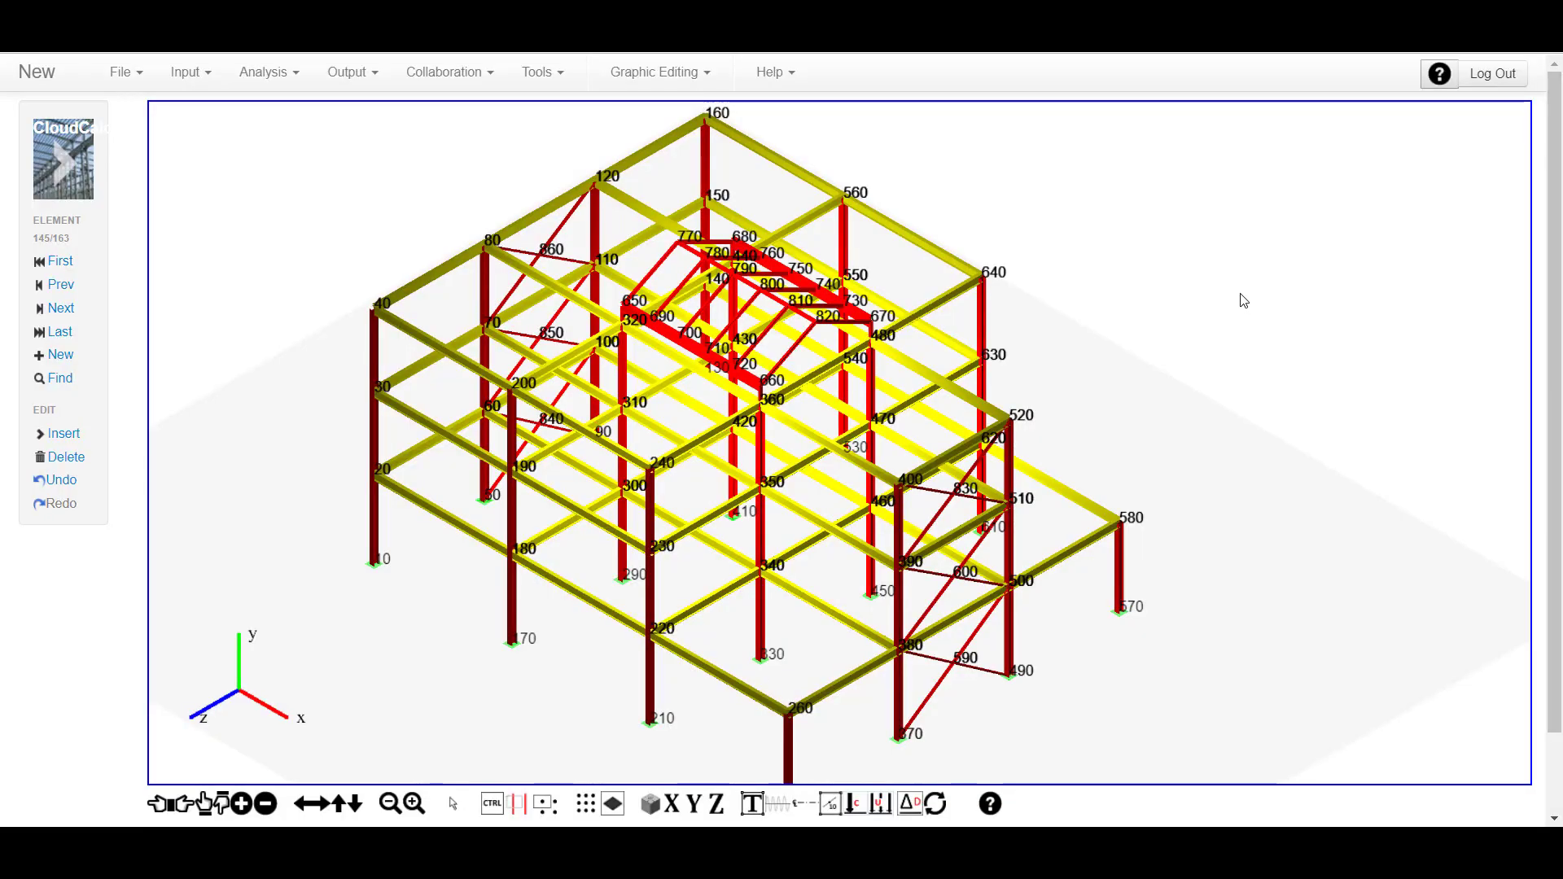
{"action": "left_click", "coordinate": [265, 355]}
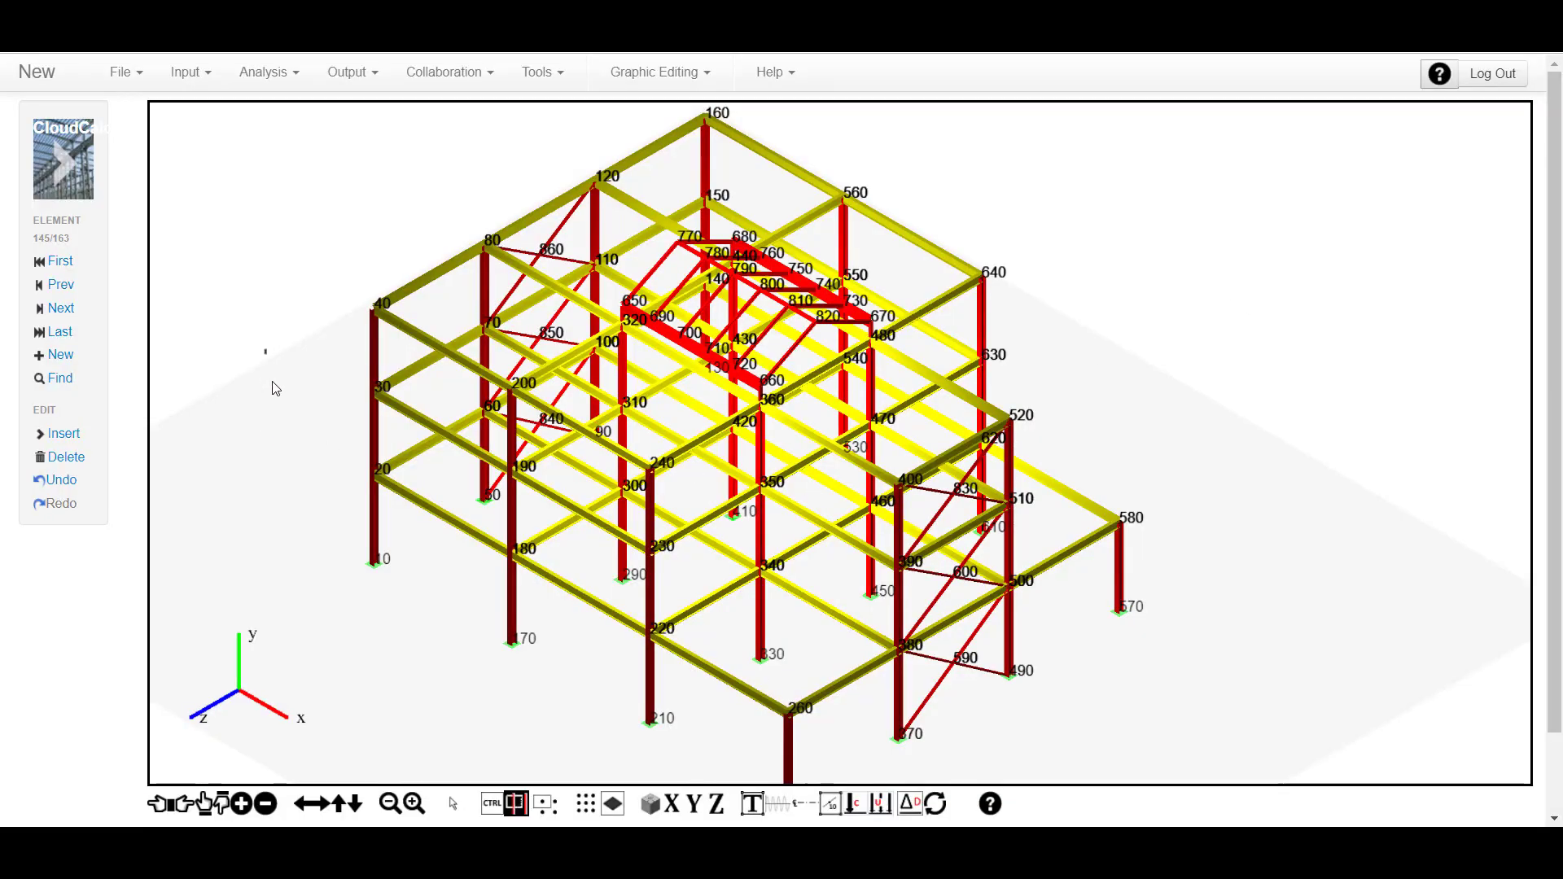
{"action": "left_click_drag", "start_coordinate": [342, 364], "coordinate": [519, 585]}
- Extend the selection to the columns and members around nodes 180, 190–200, 260 and 380–390
{"action": "left_click_drag", "start_coordinate": [503, 439], "coordinate": [511, 445]}
{"action": "left_click_drag", "start_coordinate": [640, 528], "coordinate": [670, 672]}
{"action": "left_click_drag", "start_coordinate": [782, 710], "coordinate": [868, 767]}
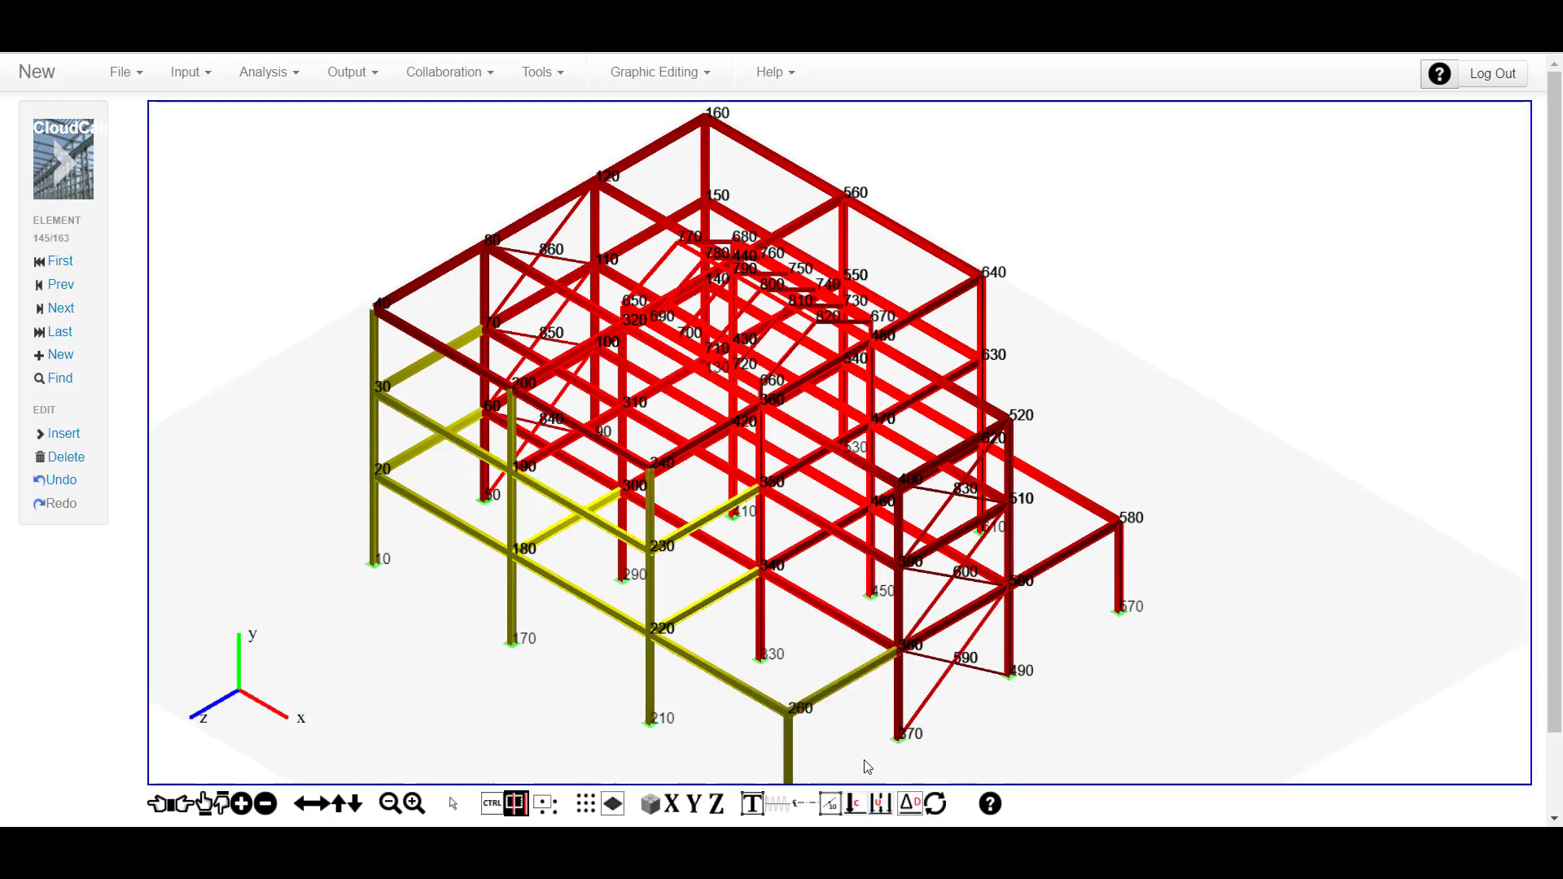
{"action": "left_click_drag", "start_coordinate": [892, 541], "coordinate": [907, 671]}
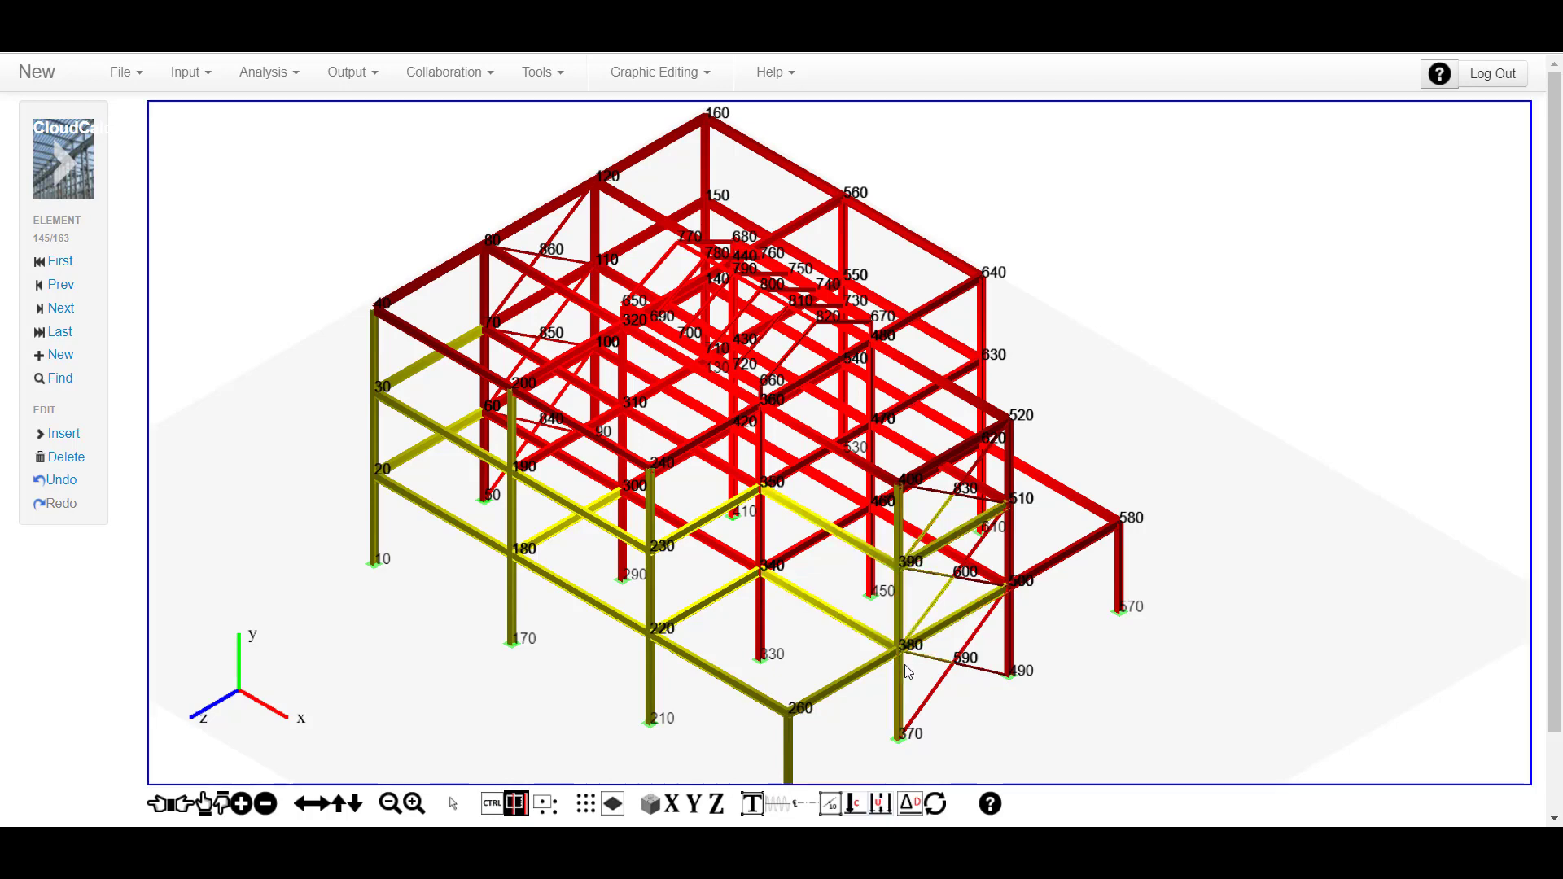
- Give the selected columns only a -25 lb/in UZ uniform load of type Wind
{"action": "right_click", "coordinate": [1151, 154]}
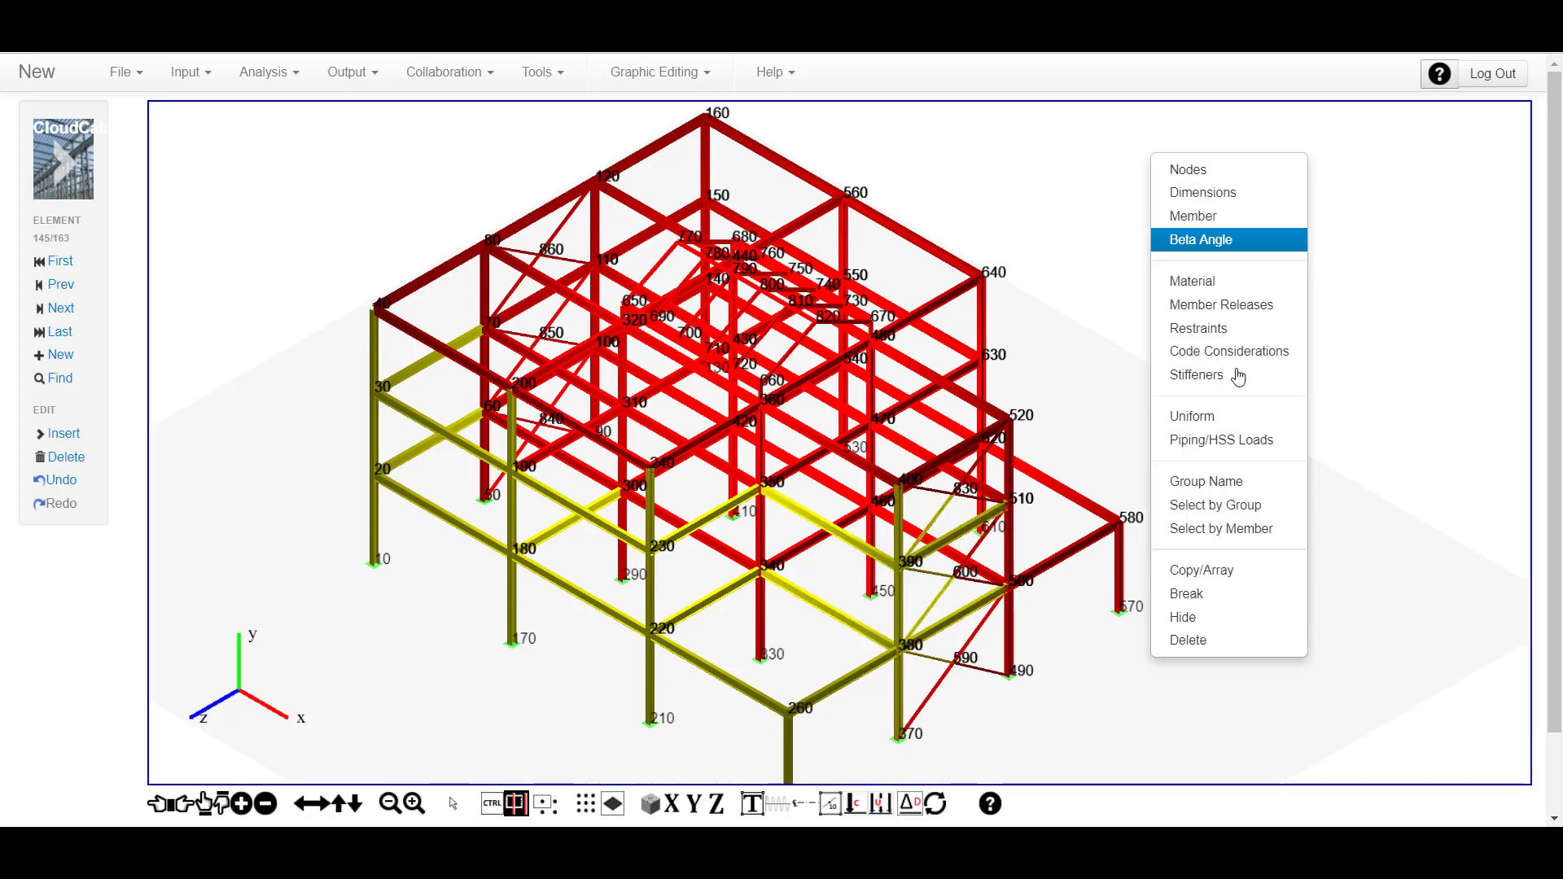
{"action": "left_click", "coordinate": [1193, 416]}
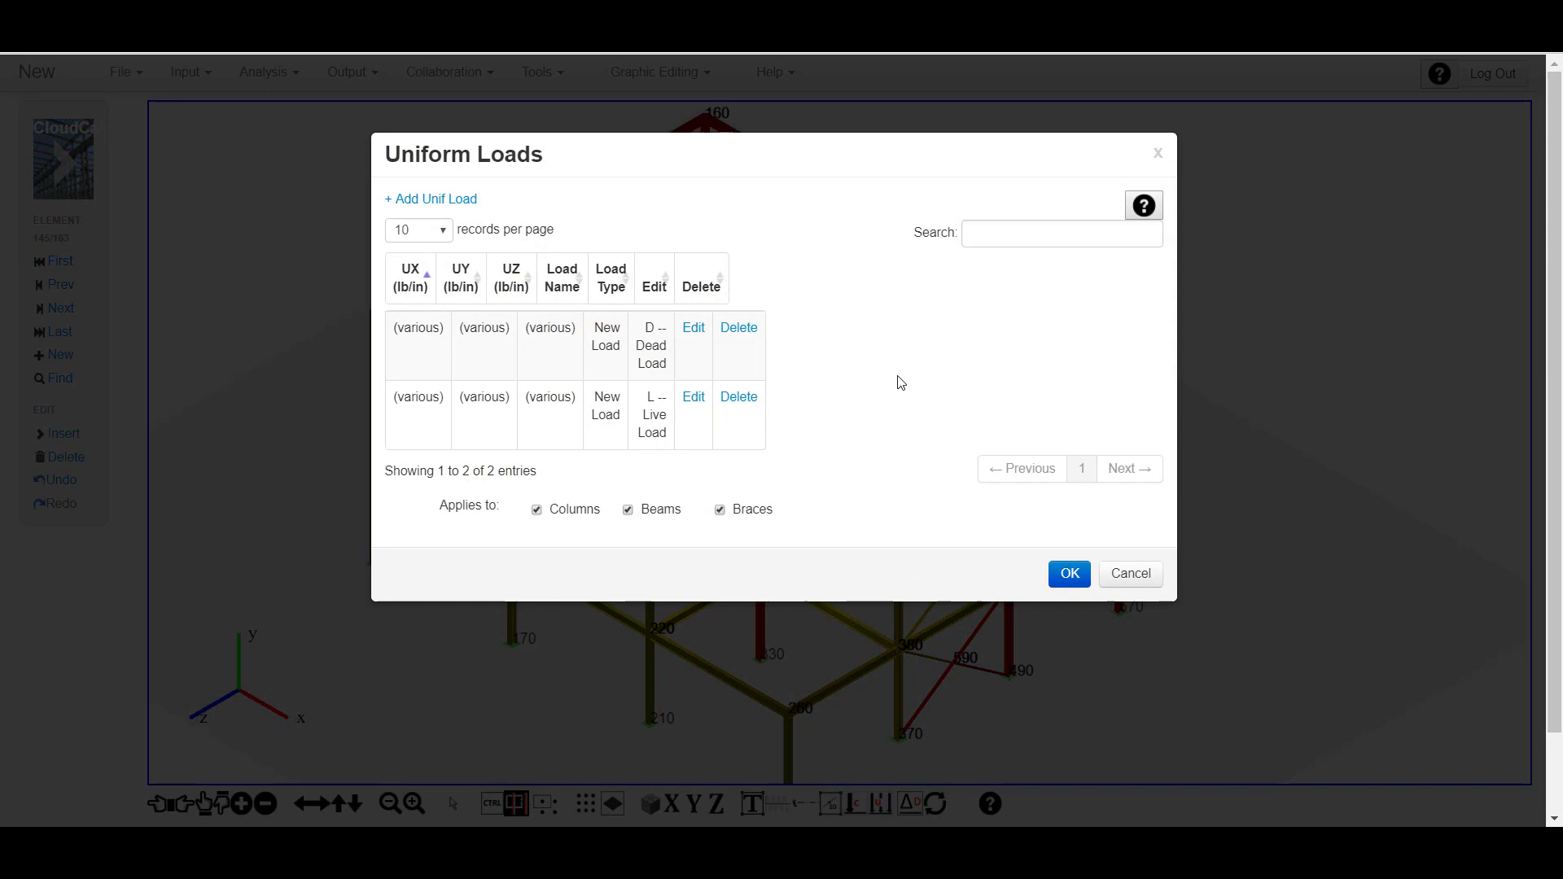
{"action": "left_click", "coordinate": [673, 509]}
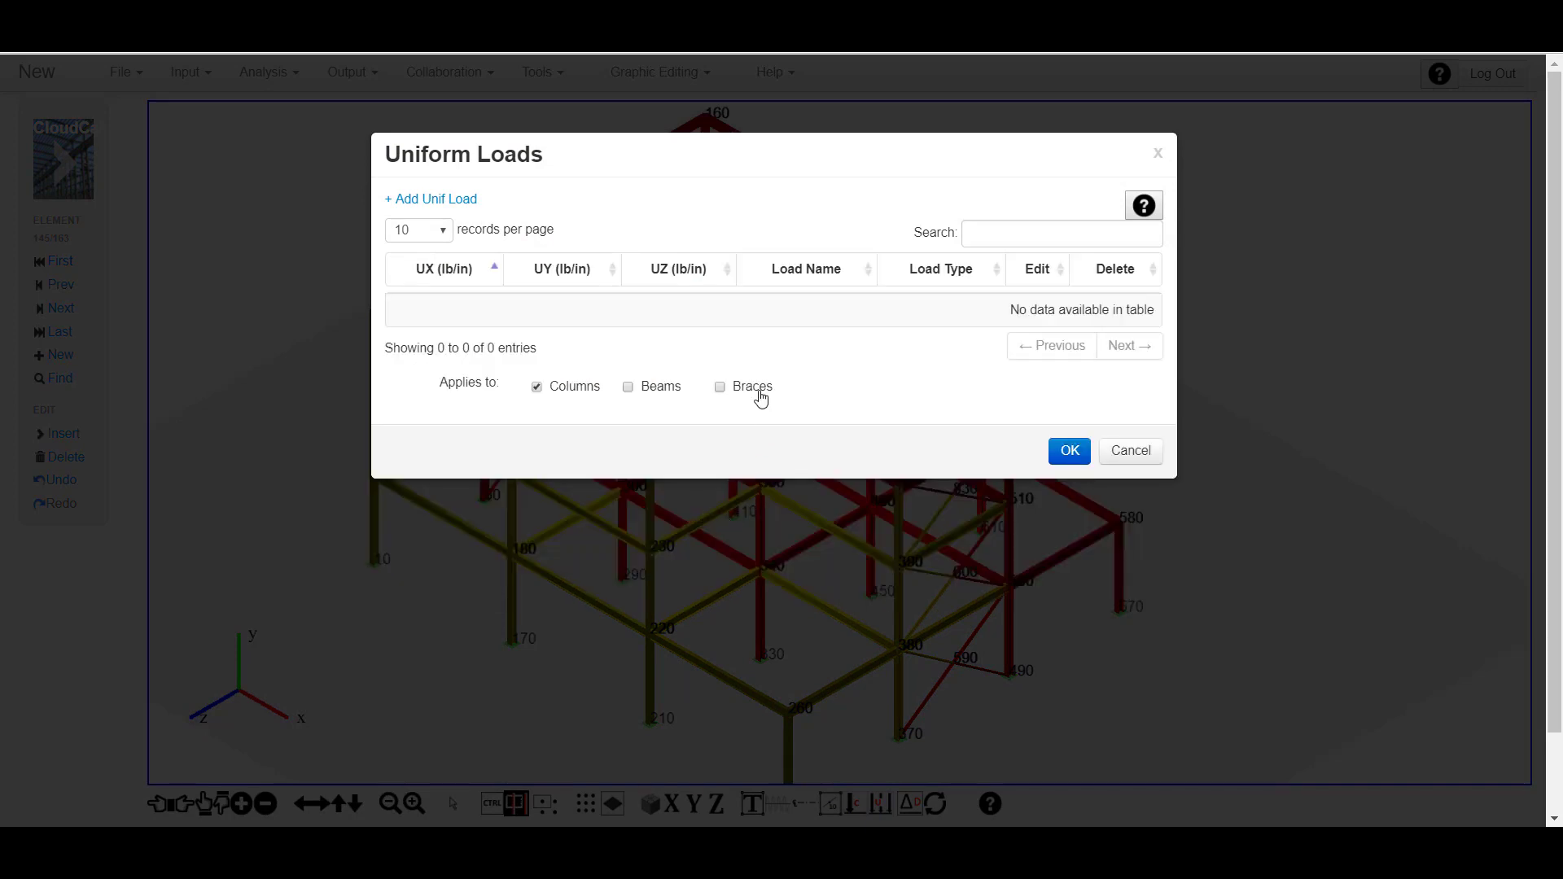
{"action": "left_click", "coordinate": [458, 200]}
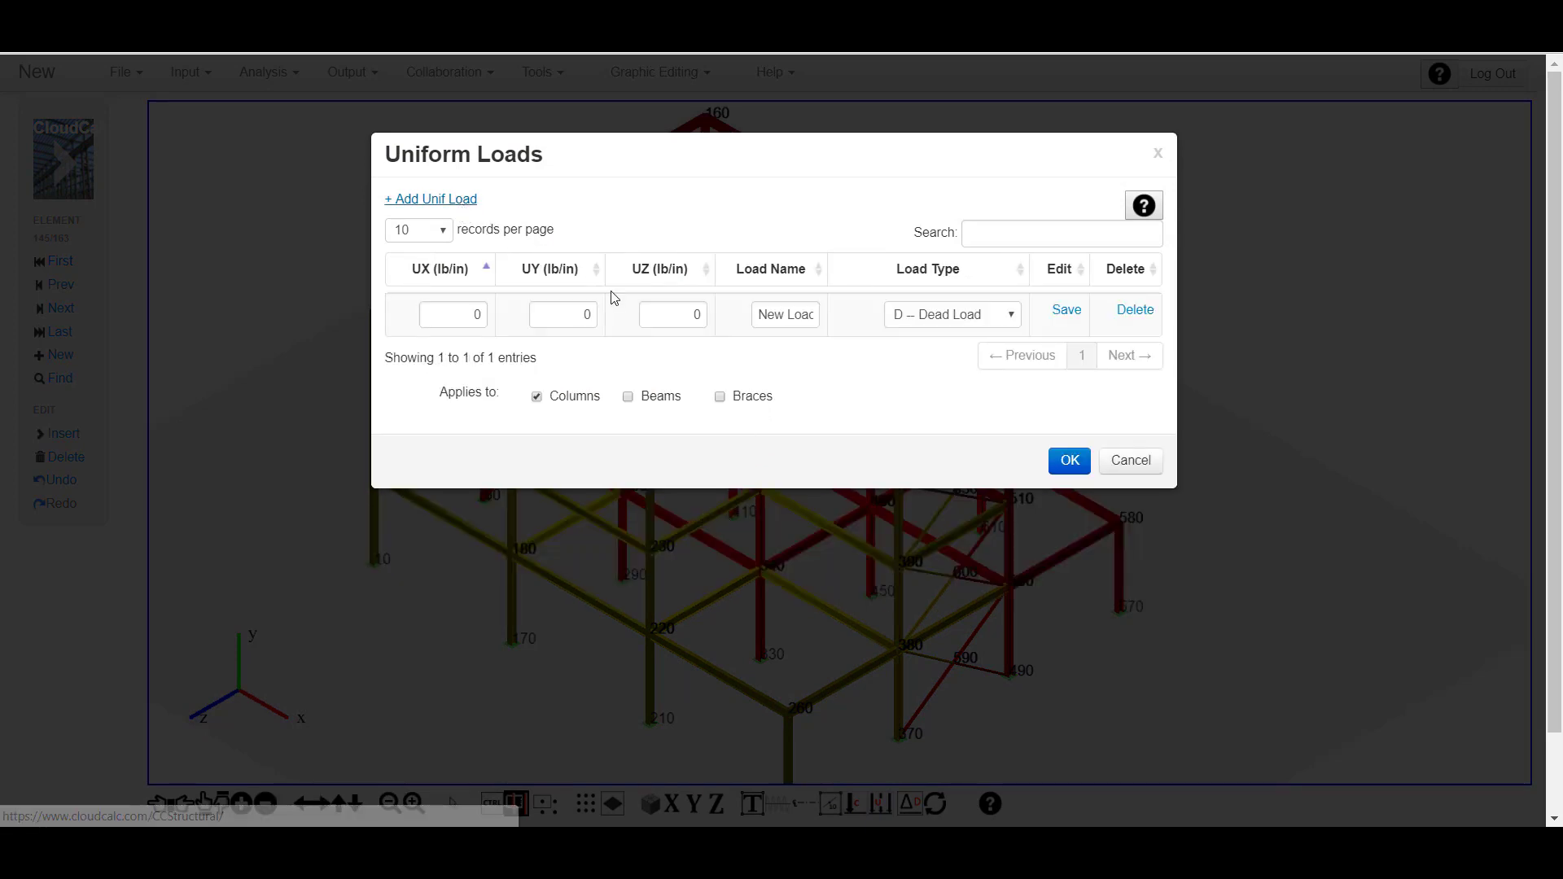
{"action": "left_click", "coordinate": [694, 312]}
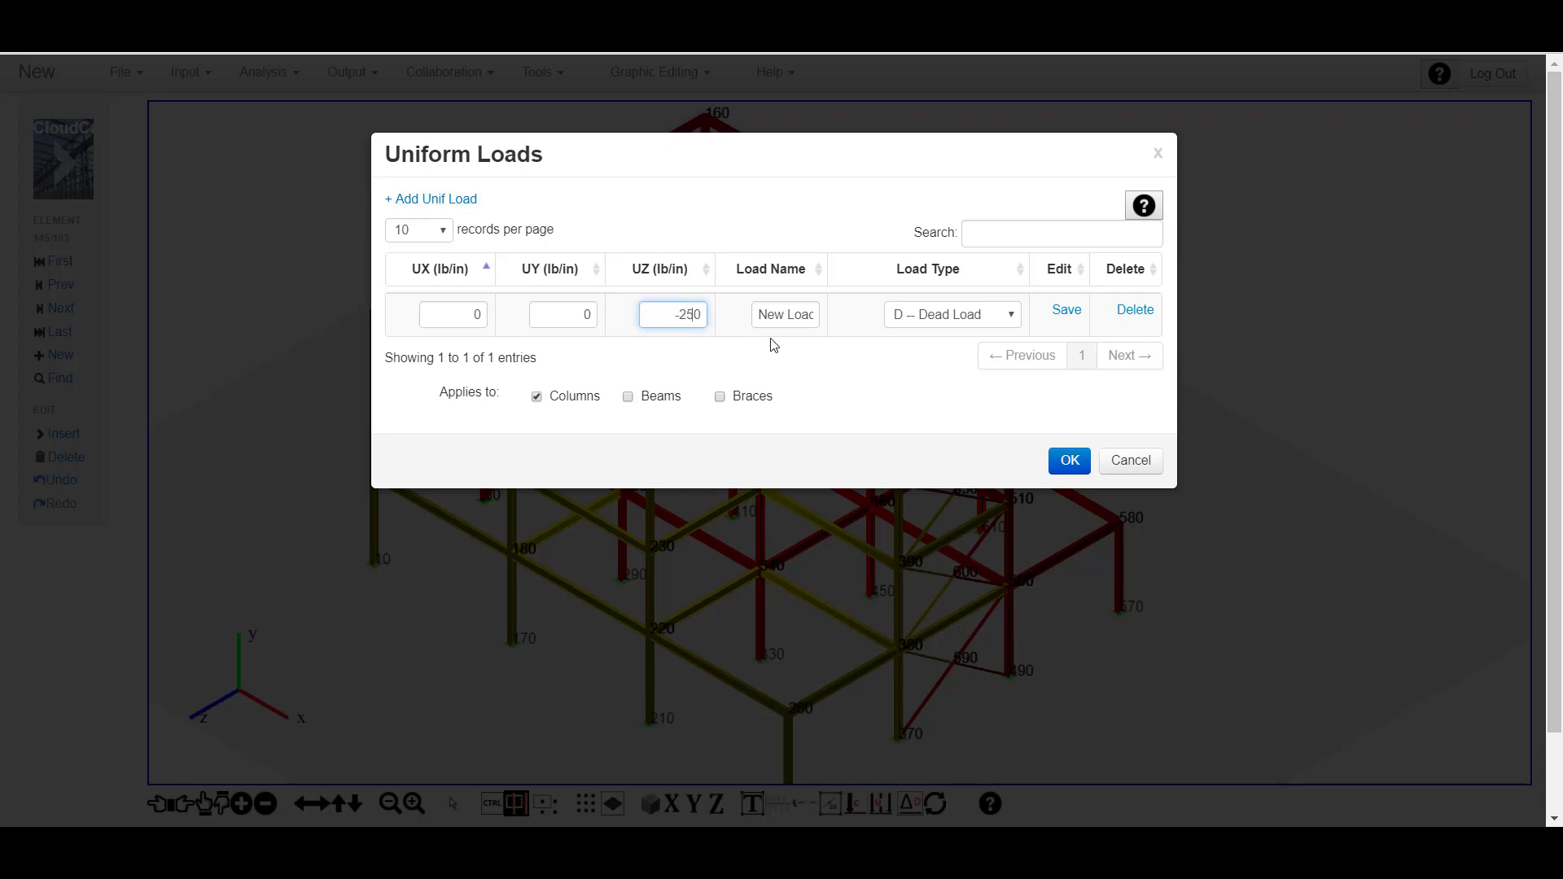
{"action": "left_click", "coordinate": [1012, 317]}
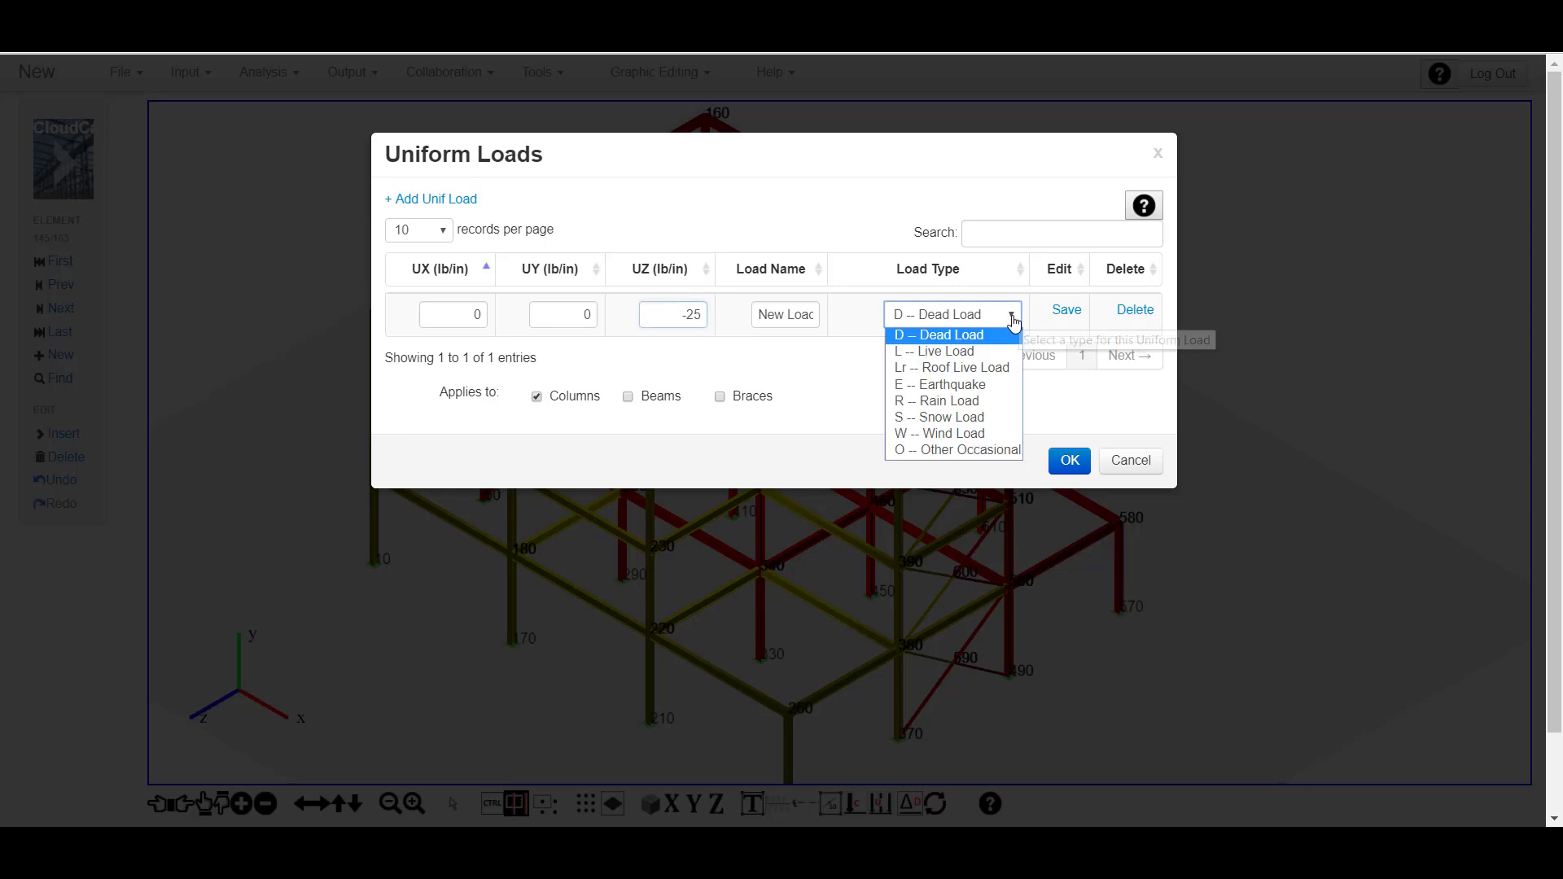
{"action": "left_click", "coordinate": [969, 433]}
{"action": "left_click", "coordinate": [1066, 461]}
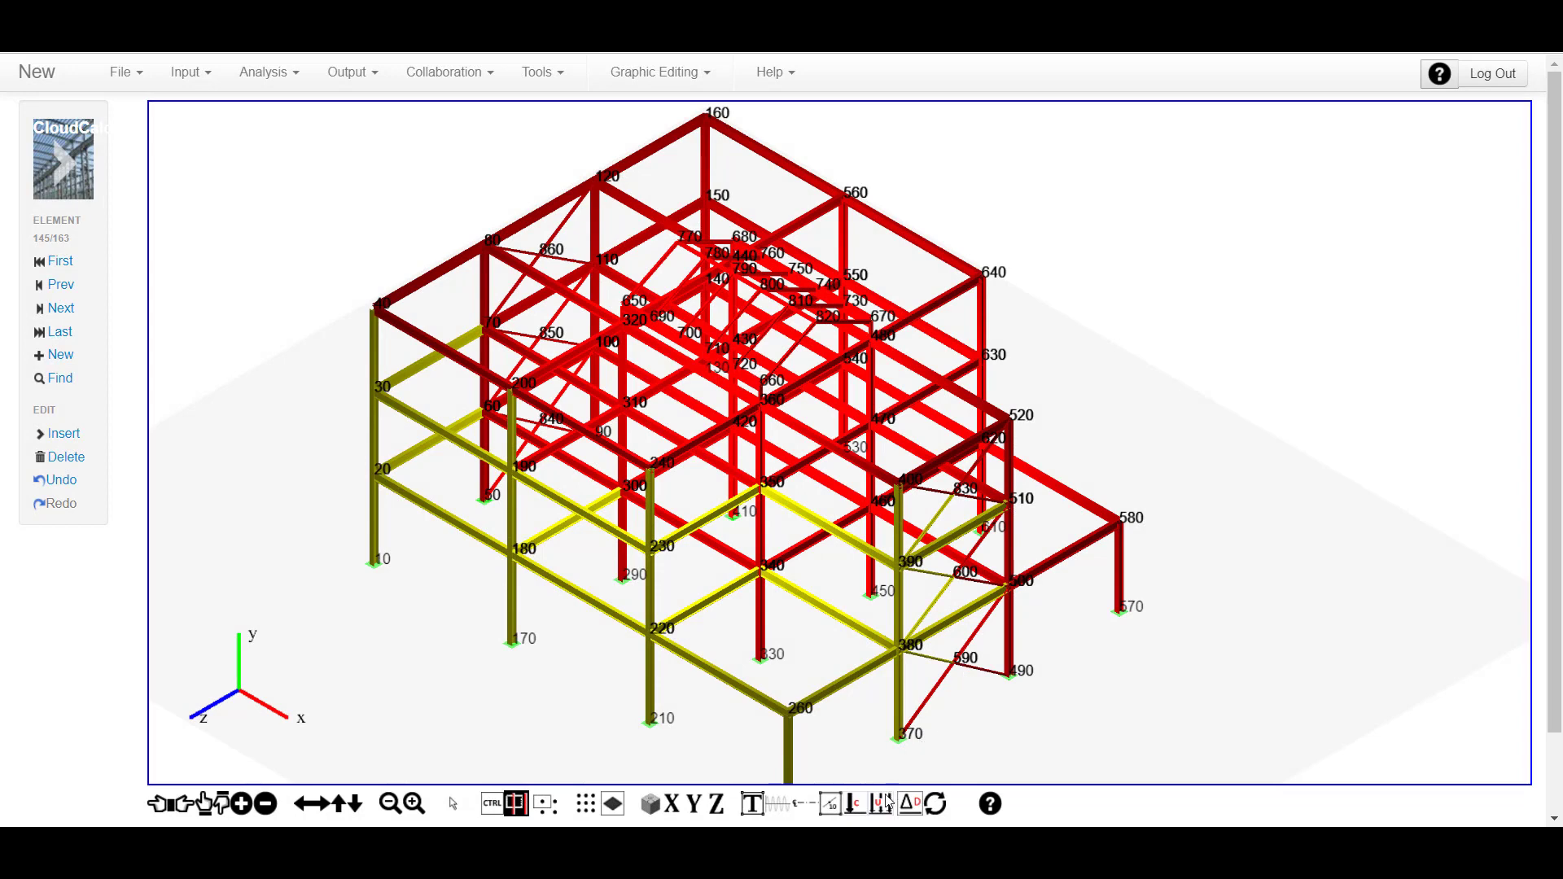
{"action": "left_click", "coordinate": [883, 804]}
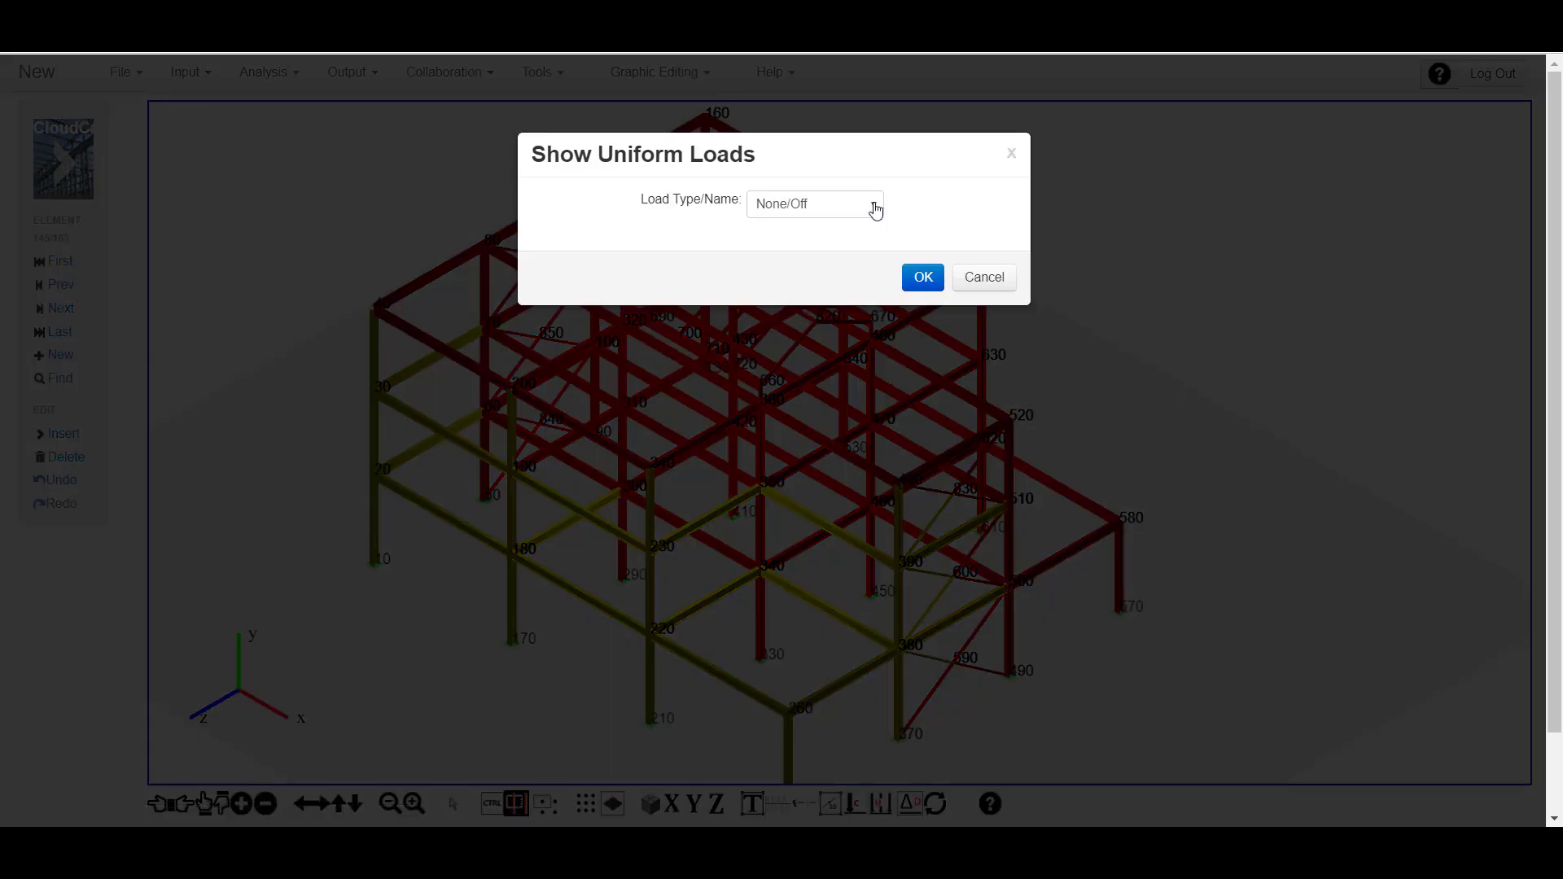
{"action": "left_click", "coordinate": [875, 208]}
{"action": "left_click", "coordinate": [806, 256]}
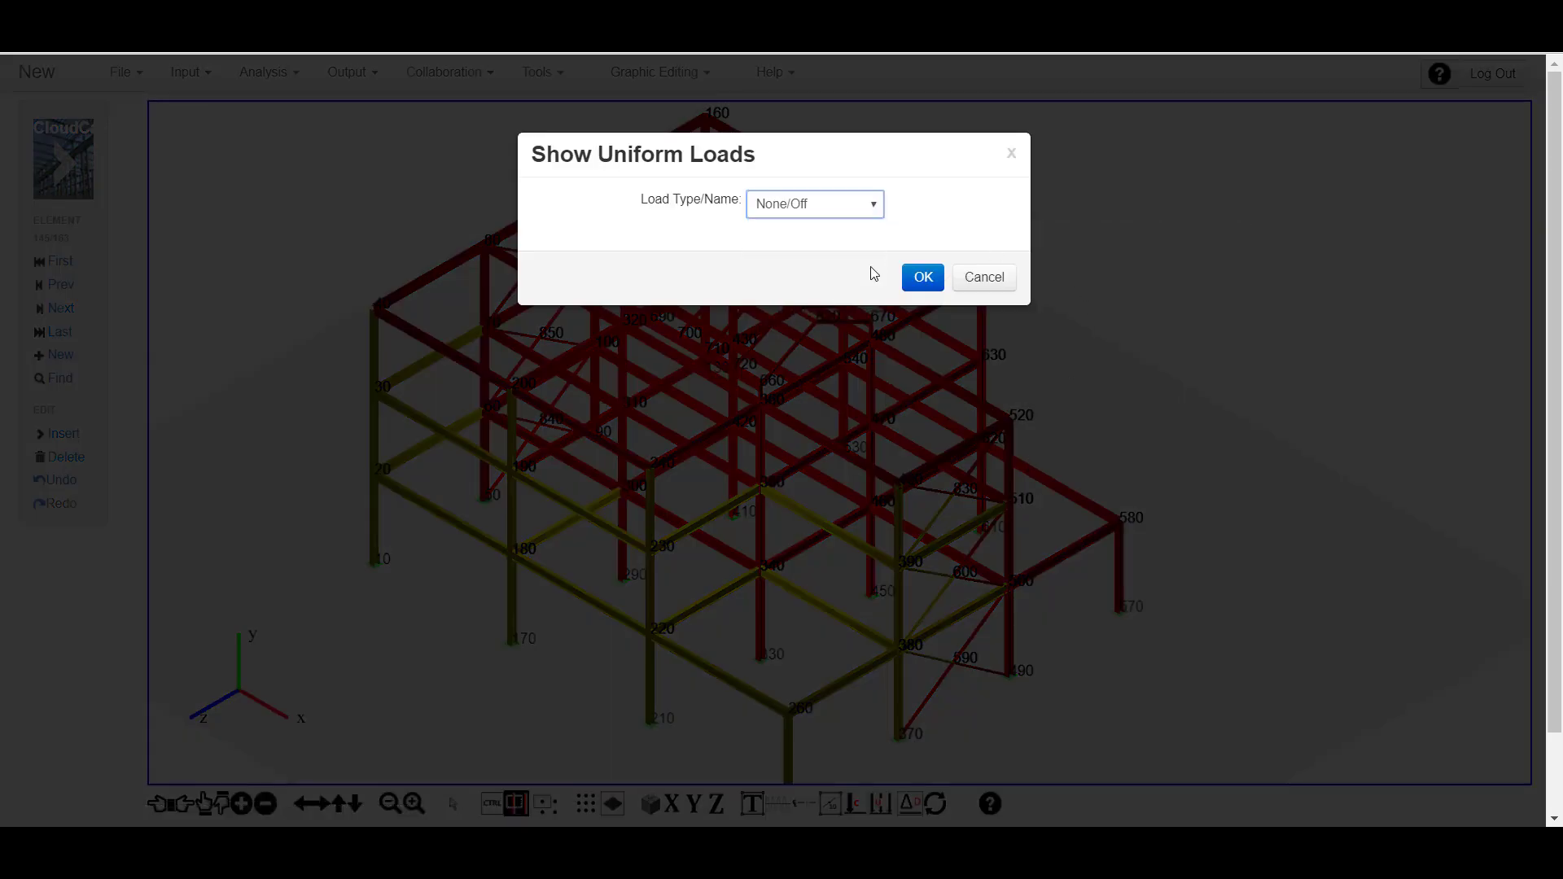
{"action": "left_click", "coordinate": [923, 277]}
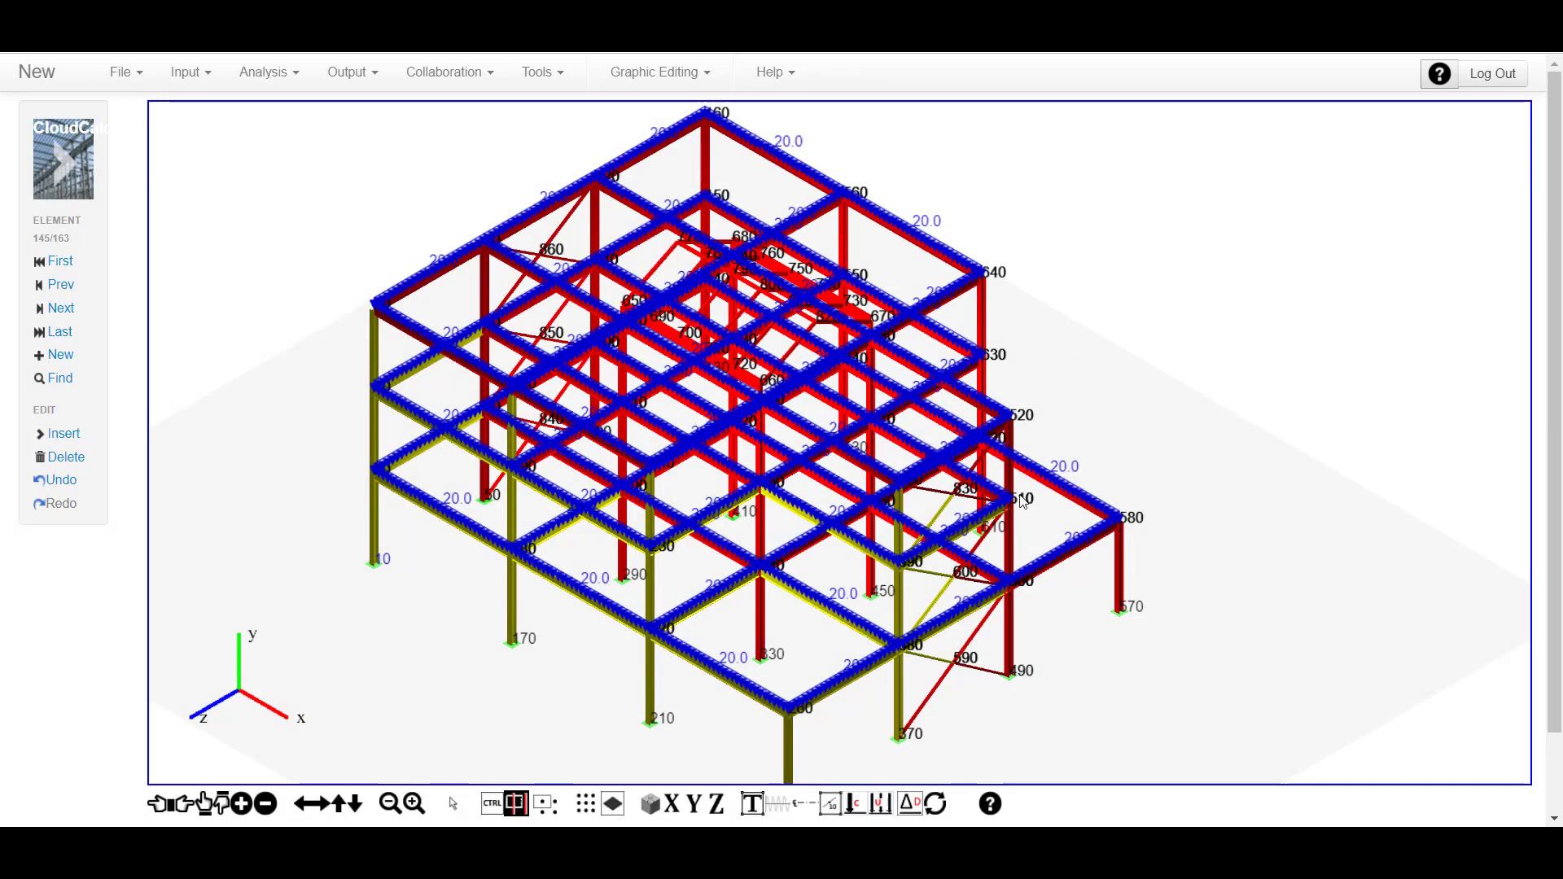
{"action": "left_click", "coordinate": [883, 804]}
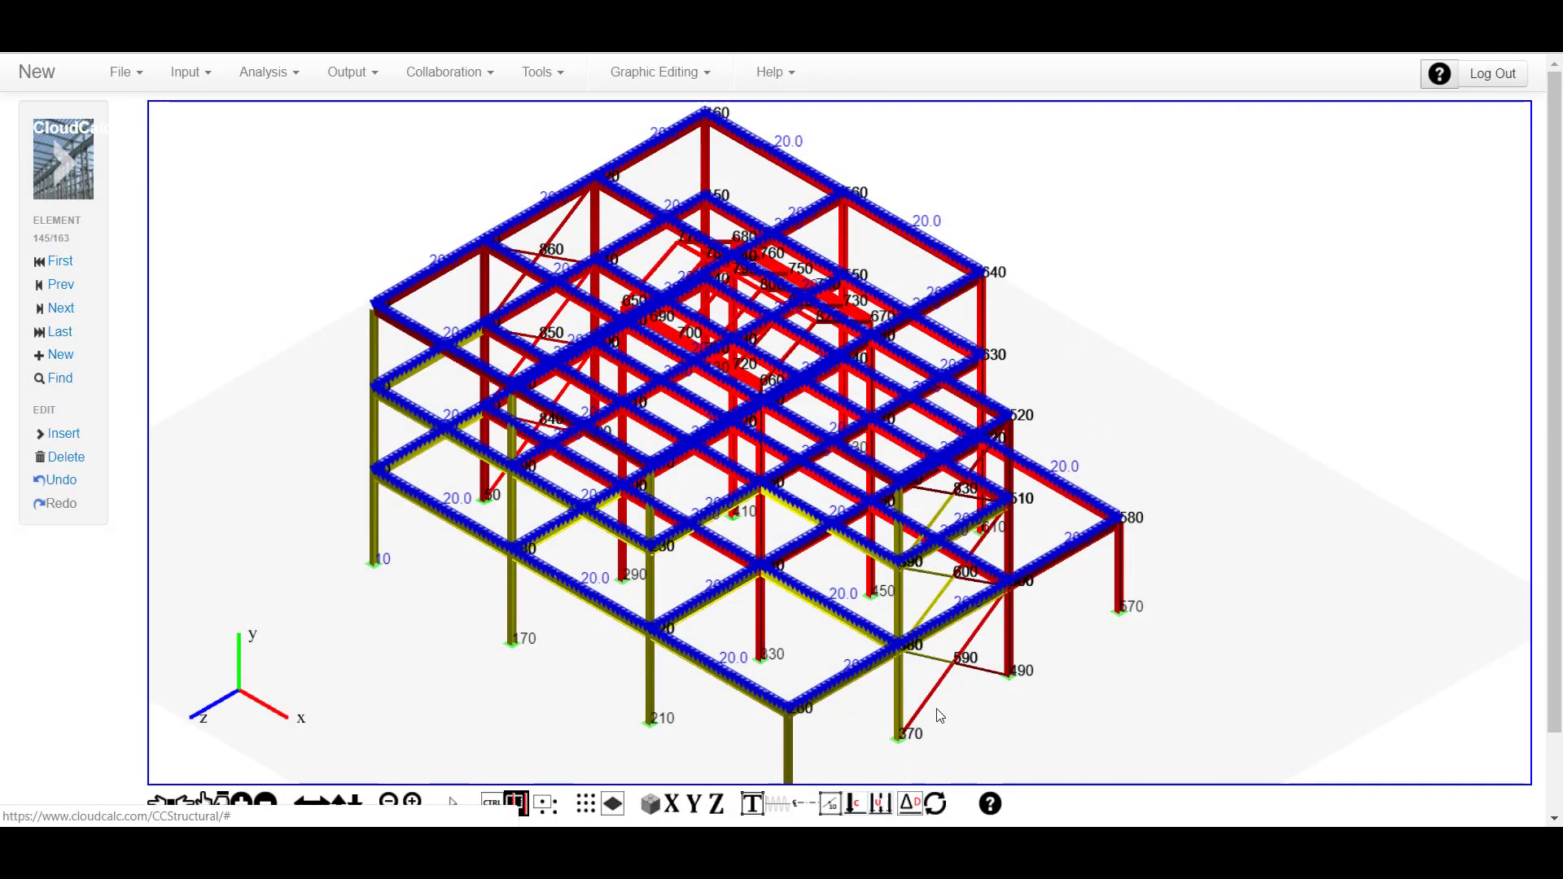
{"action": "left_click", "coordinate": [867, 207]}
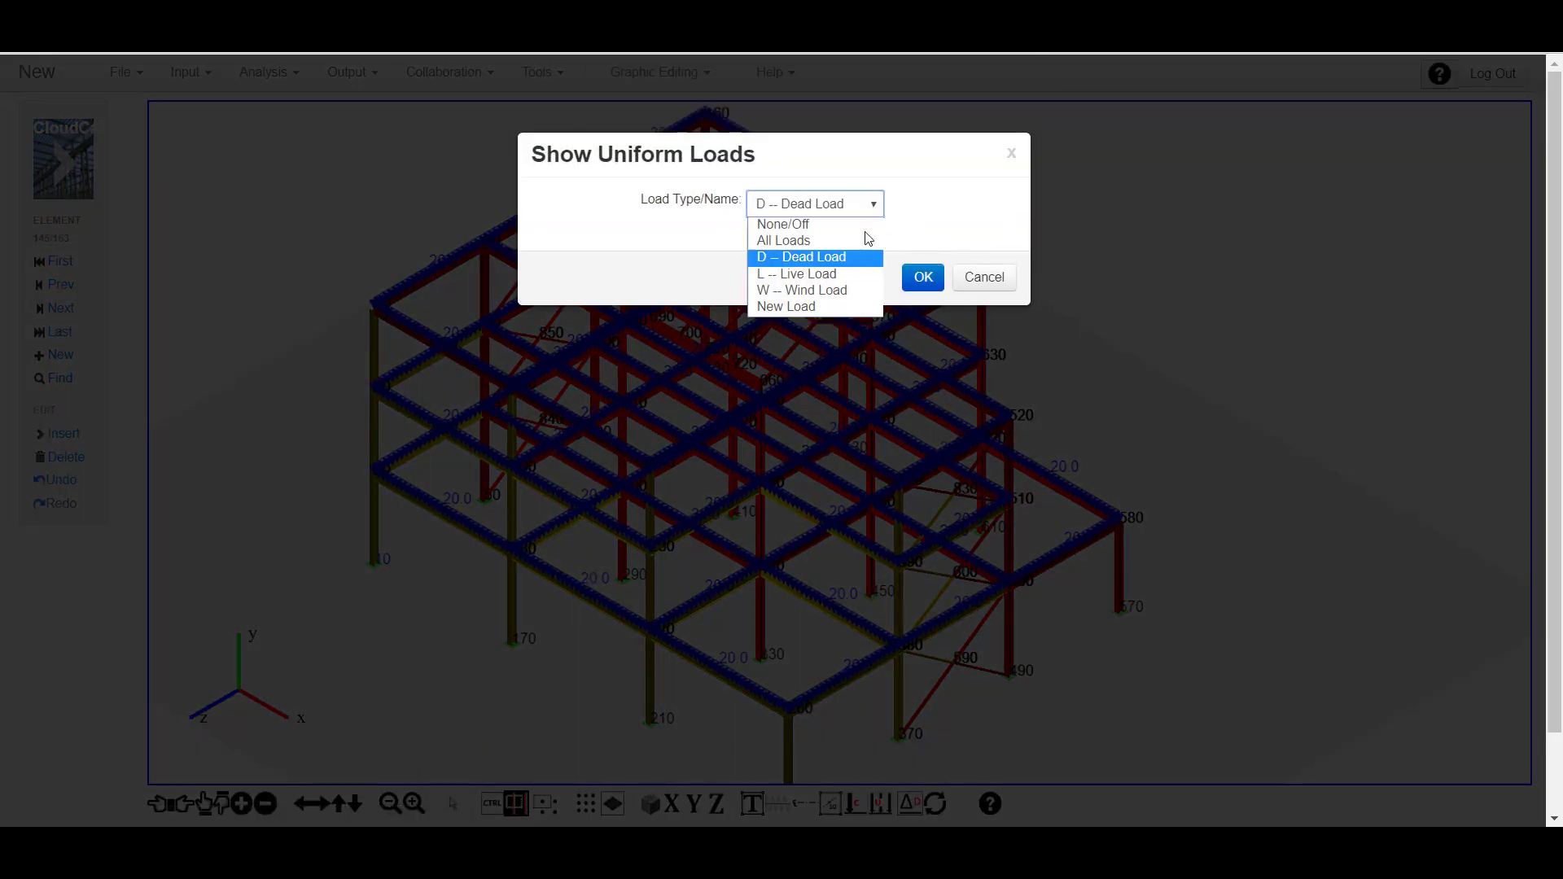
{"action": "left_click", "coordinate": [841, 275]}
{"action": "left_click", "coordinate": [923, 278]}
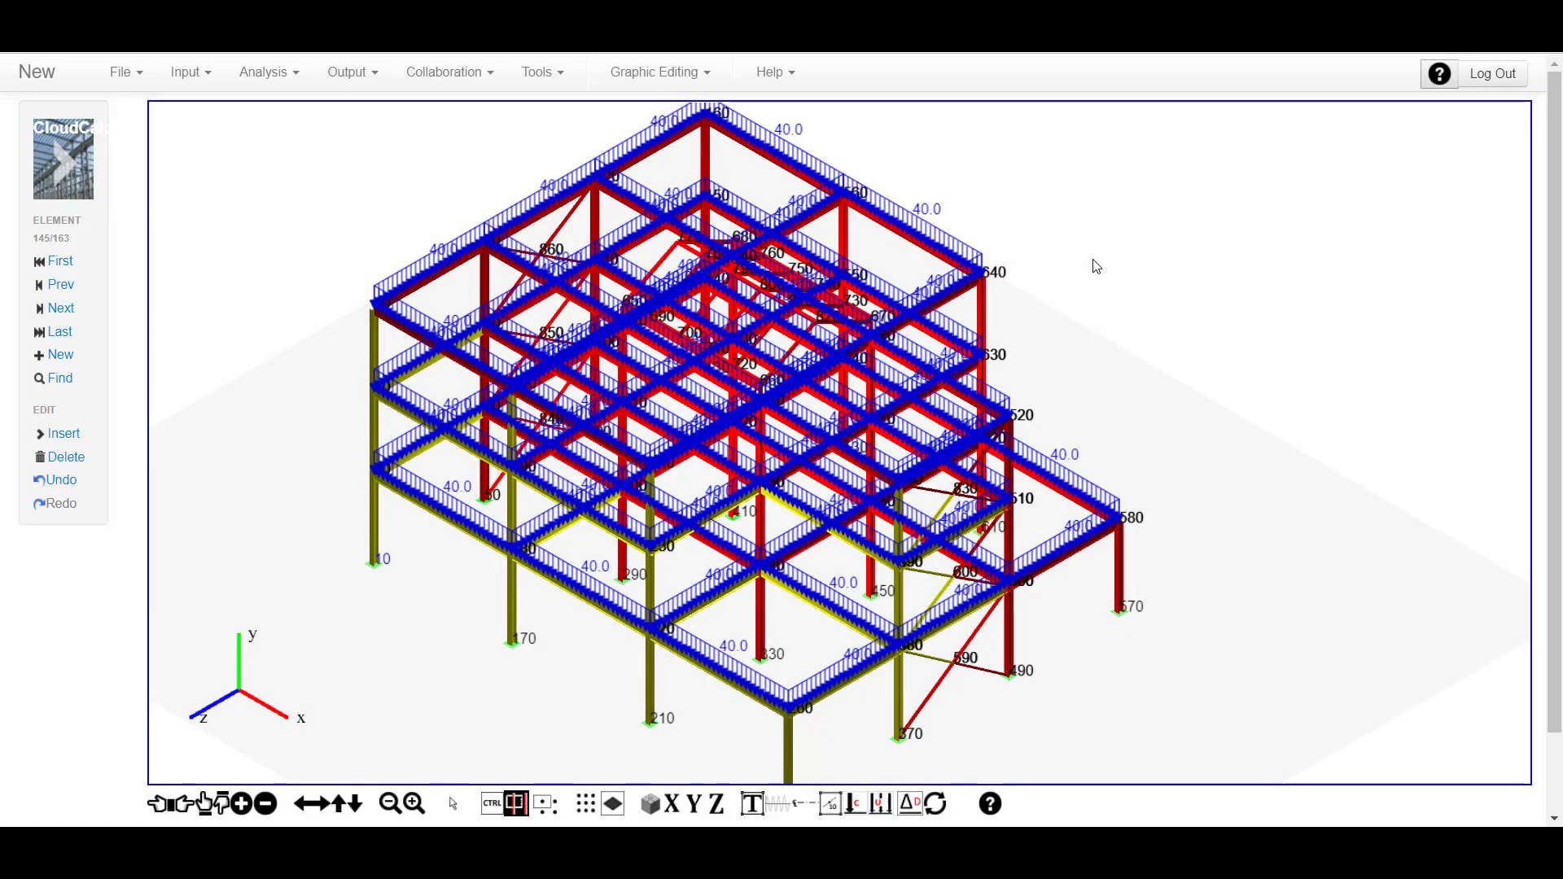
{"action": "left_click", "coordinate": [882, 804]}
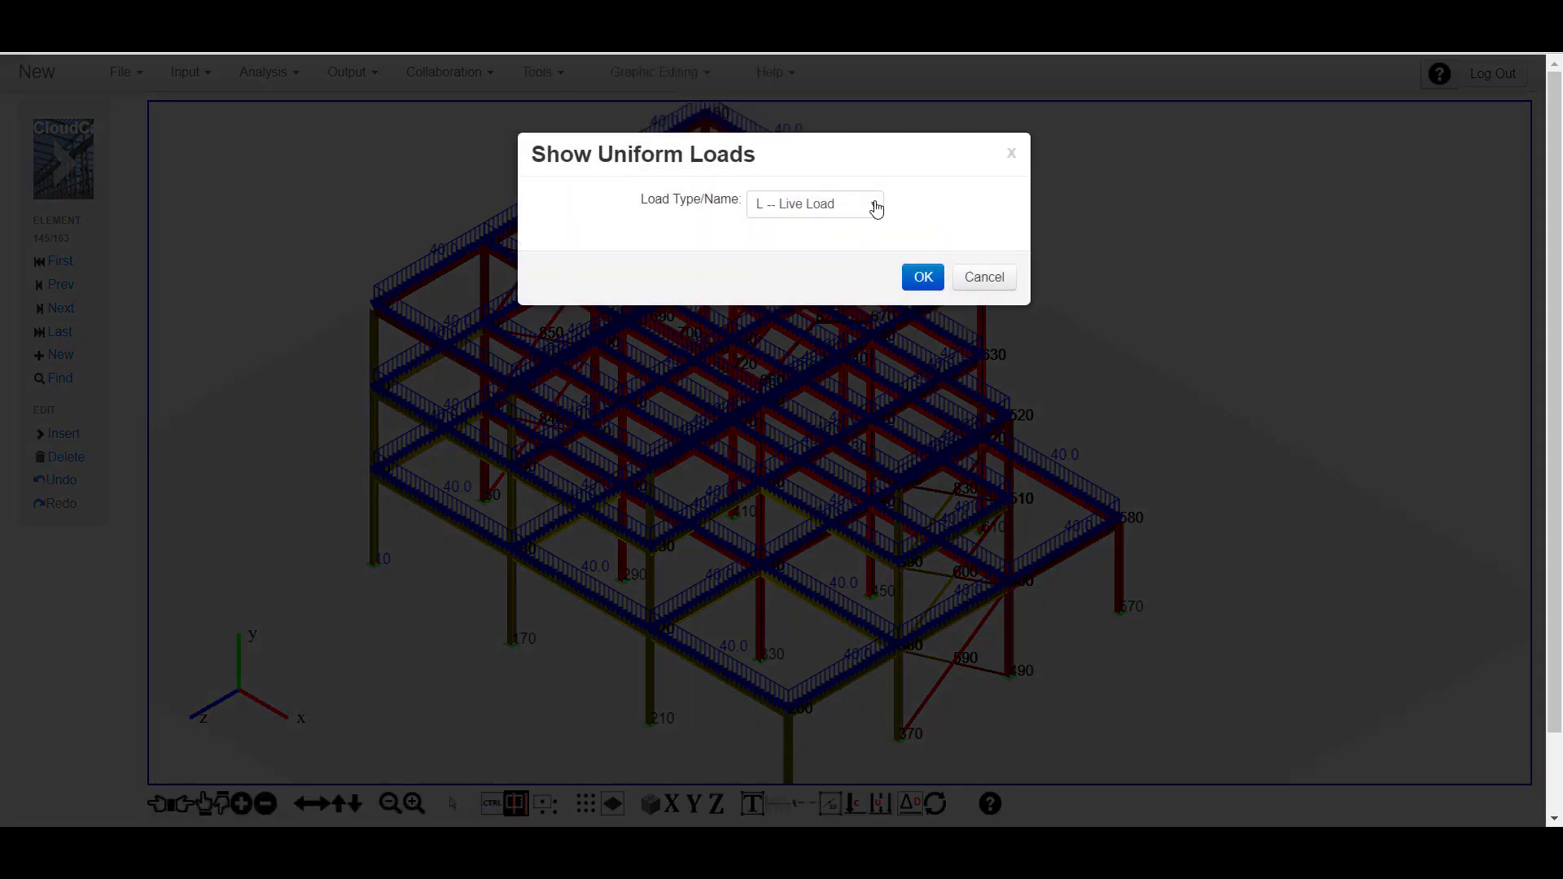
{"action": "left_click", "coordinate": [872, 206]}
{"action": "left_click", "coordinate": [843, 291]}
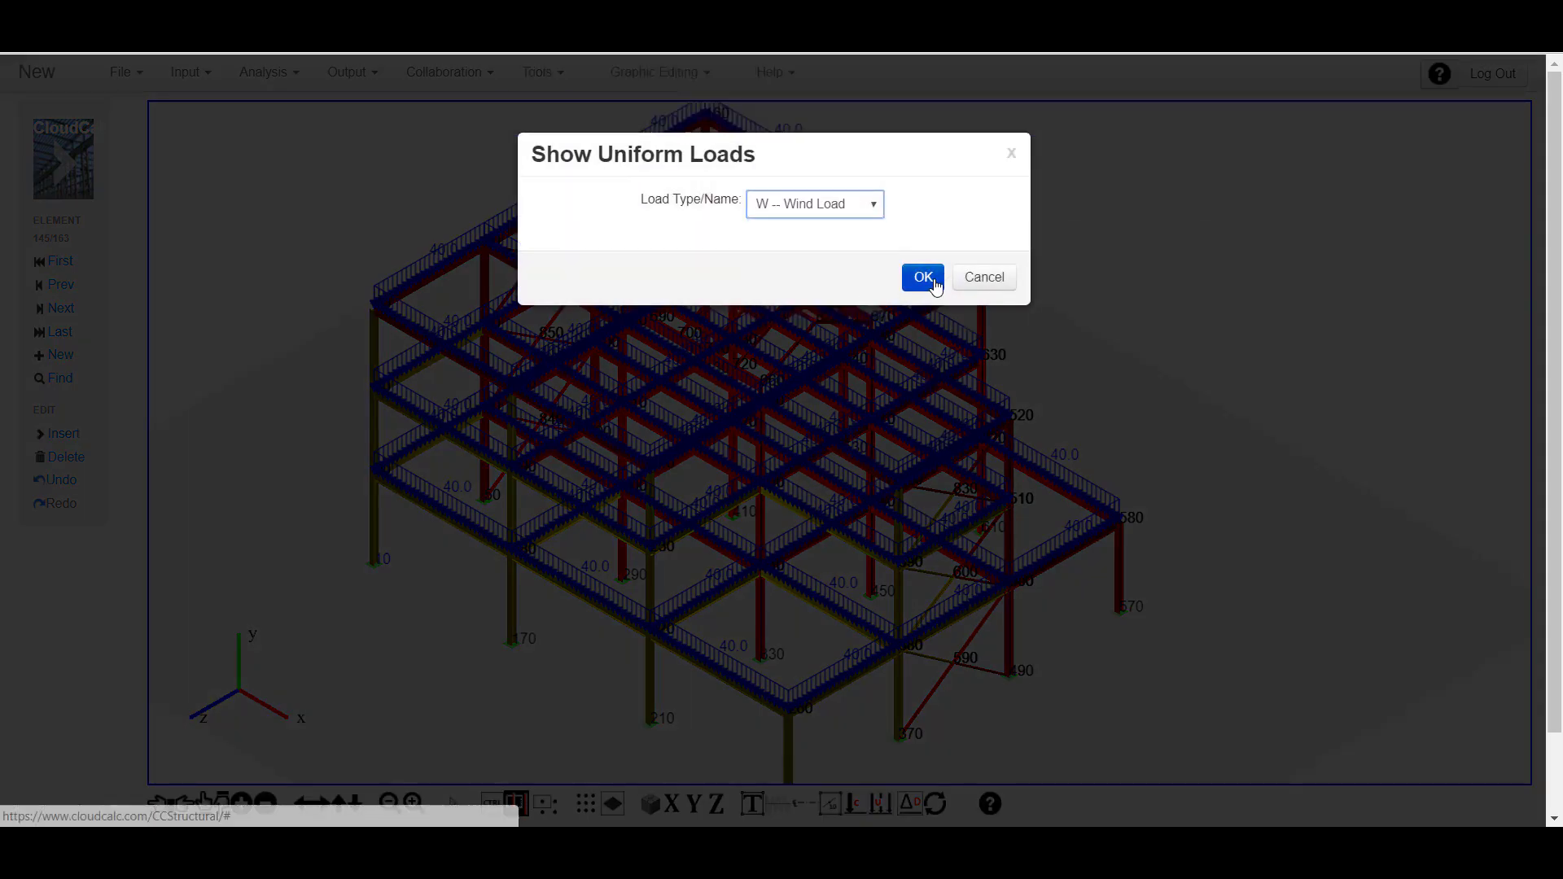
{"action": "left_click", "coordinate": [925, 279]}
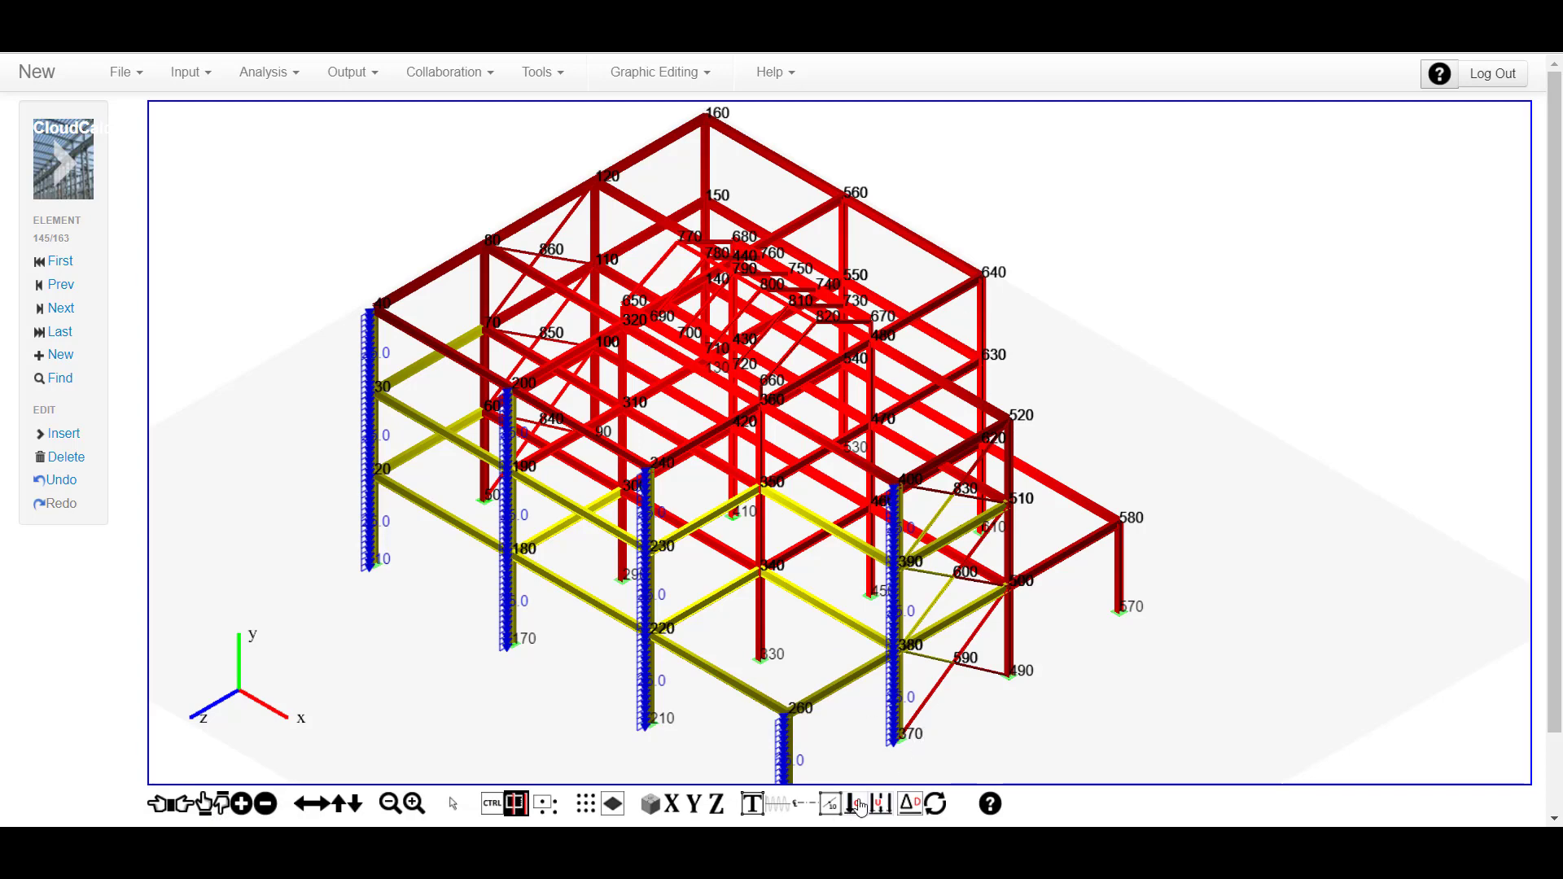
{"action": "left_click", "coordinate": [880, 804]}
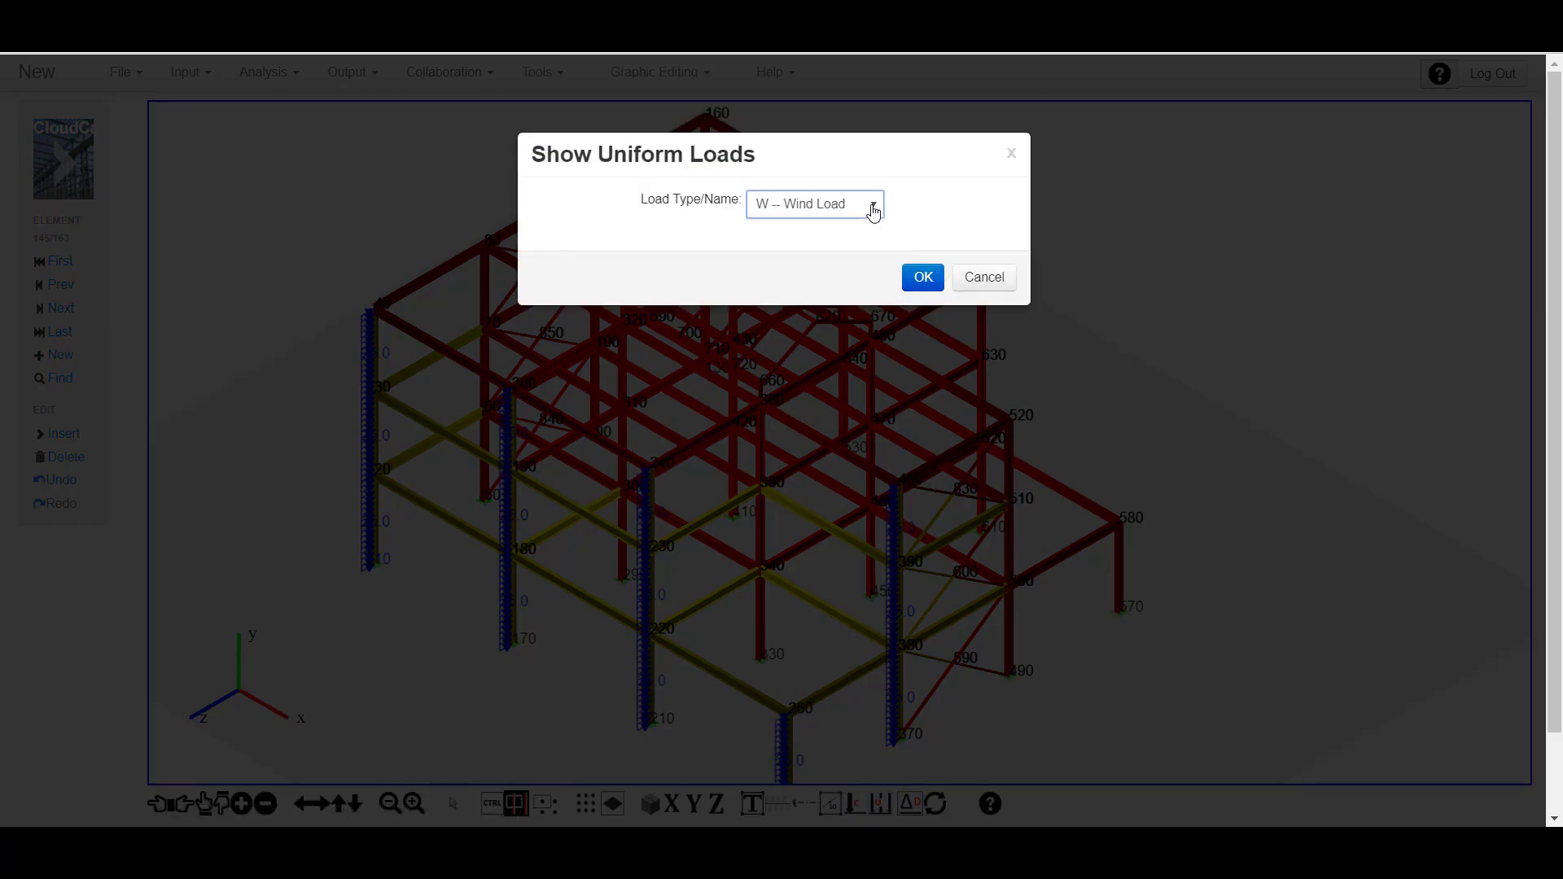
{"action": "left_click", "coordinate": [872, 208]}
{"action": "left_click", "coordinate": [846, 226]}
{"action": "left_click", "coordinate": [923, 277]}
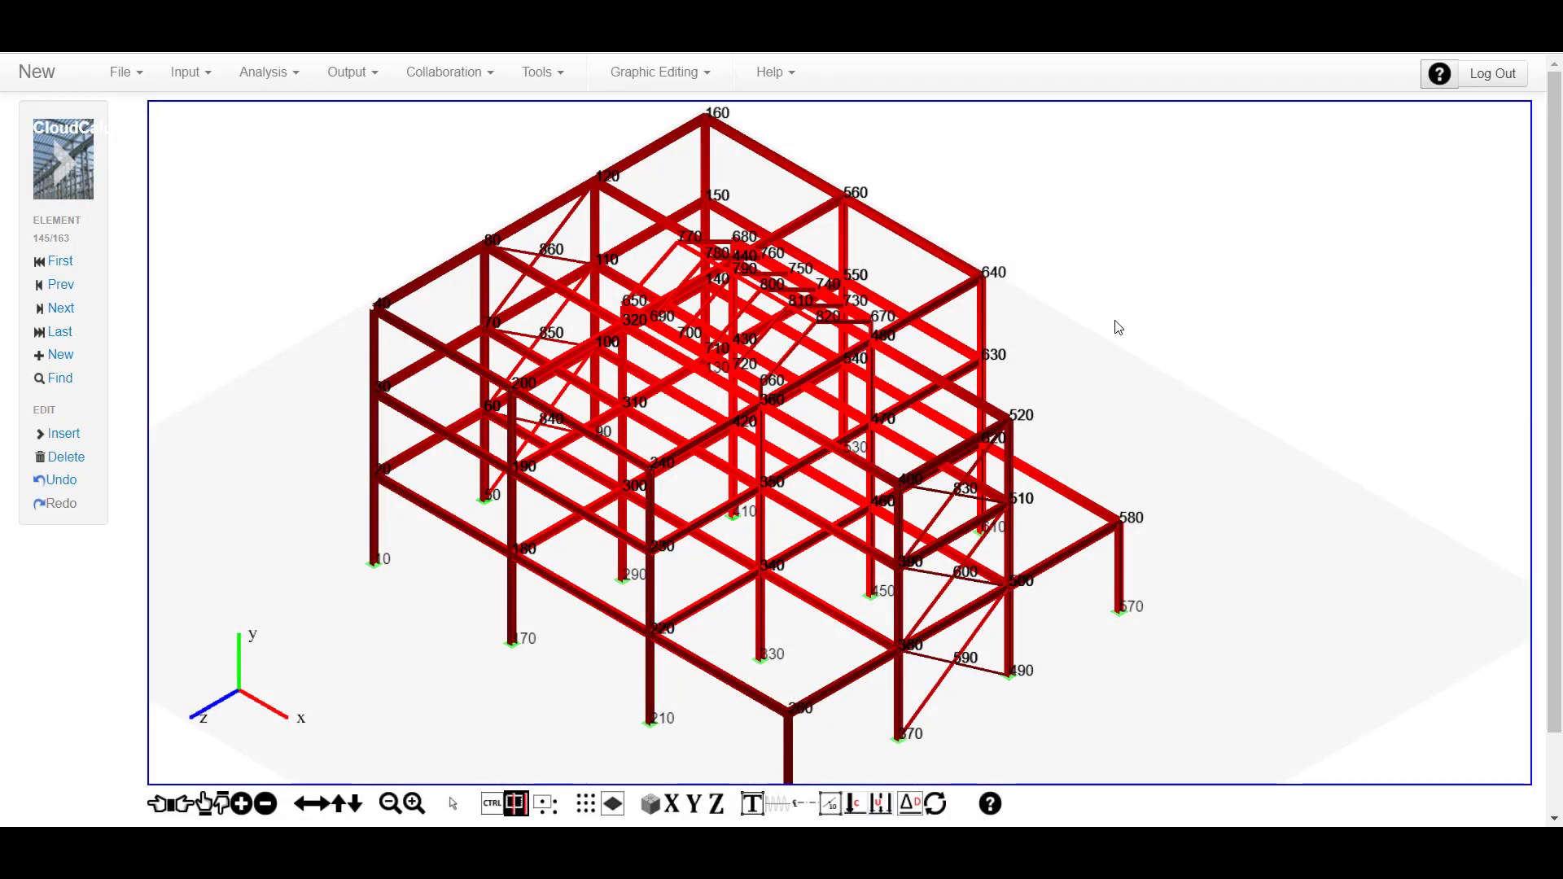
- Generate the four ASCE 7 LRFD load combinations in the Static Load Cases table
{"action": "scroll", "coordinate": [1118, 327], "scroll_direction": "up", "scroll_amount": 2}
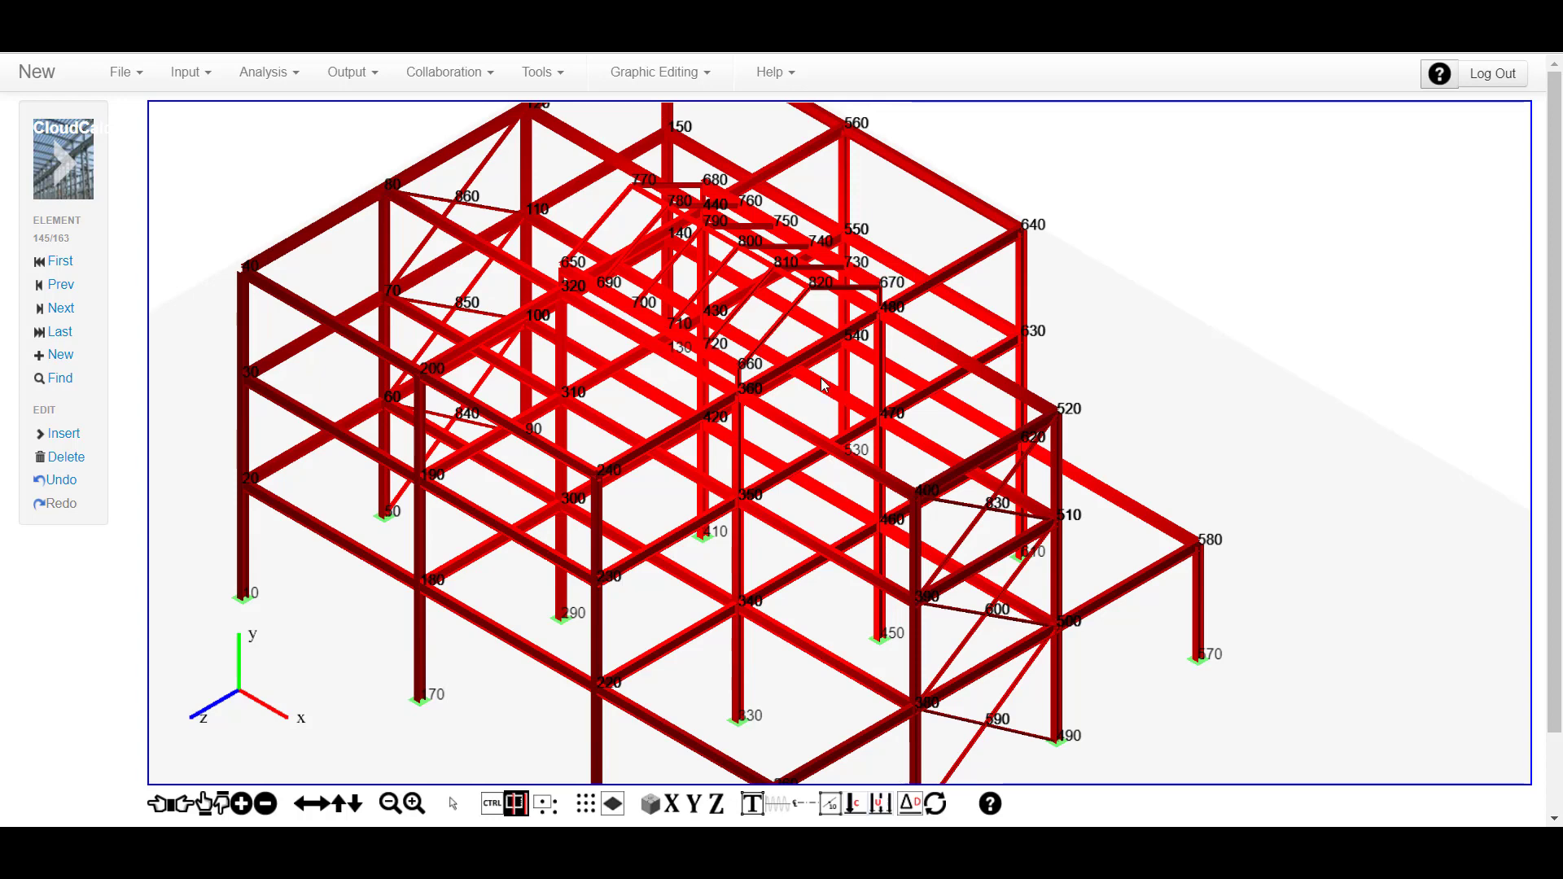
{"action": "right_click_drag", "start_coordinate": [824, 380], "coordinate": [1147, 356]}
{"action": "scroll", "coordinate": [1147, 356], "scroll_direction": "down", "scroll_amount": 2}
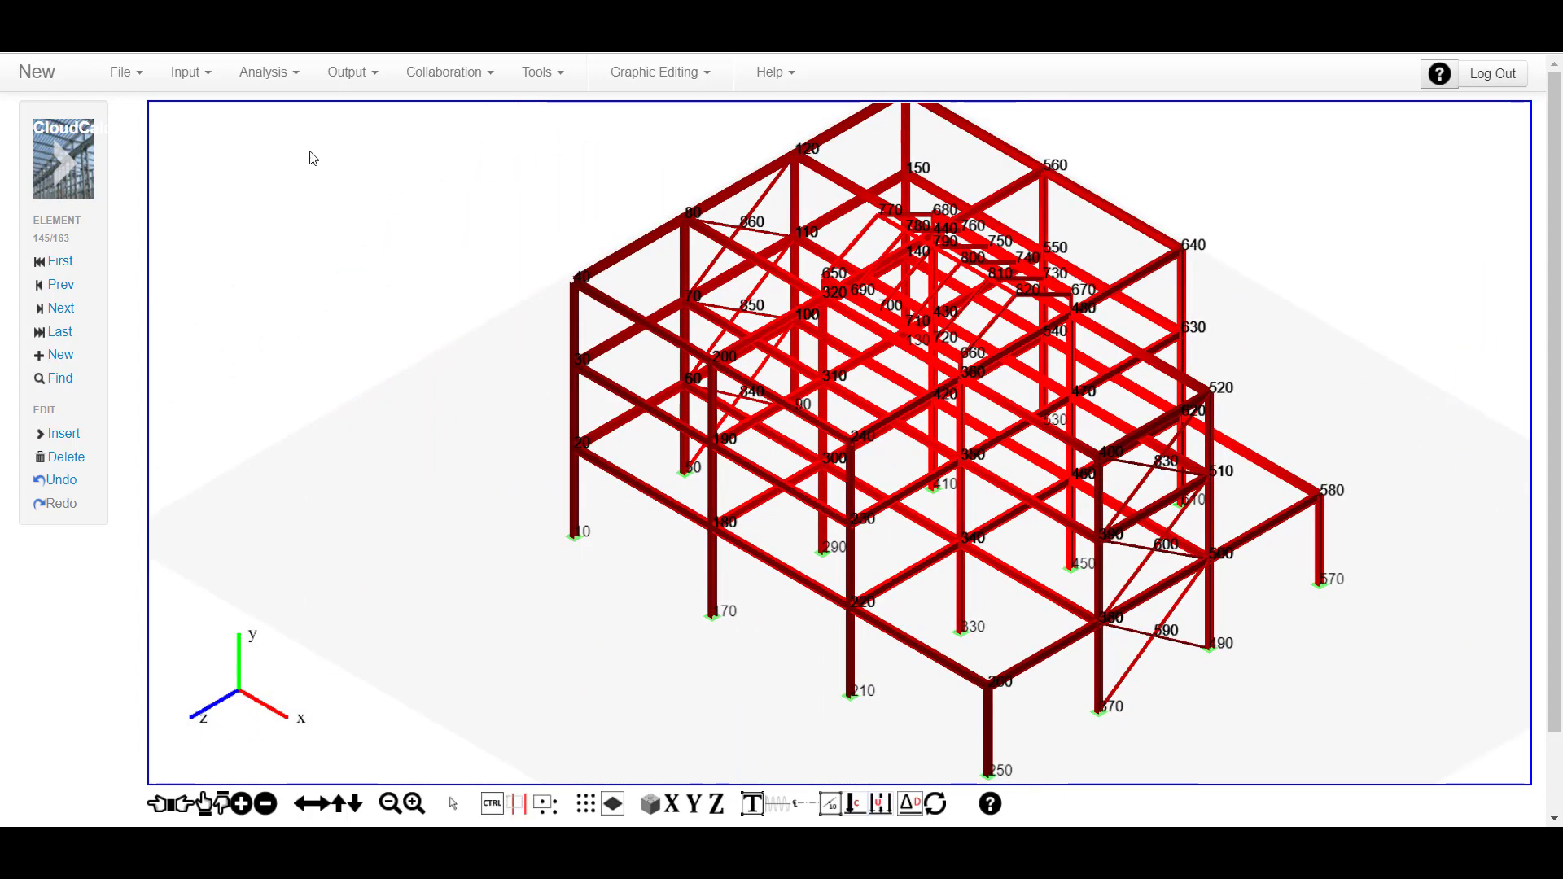
{"action": "left_click", "coordinate": [184, 72]}
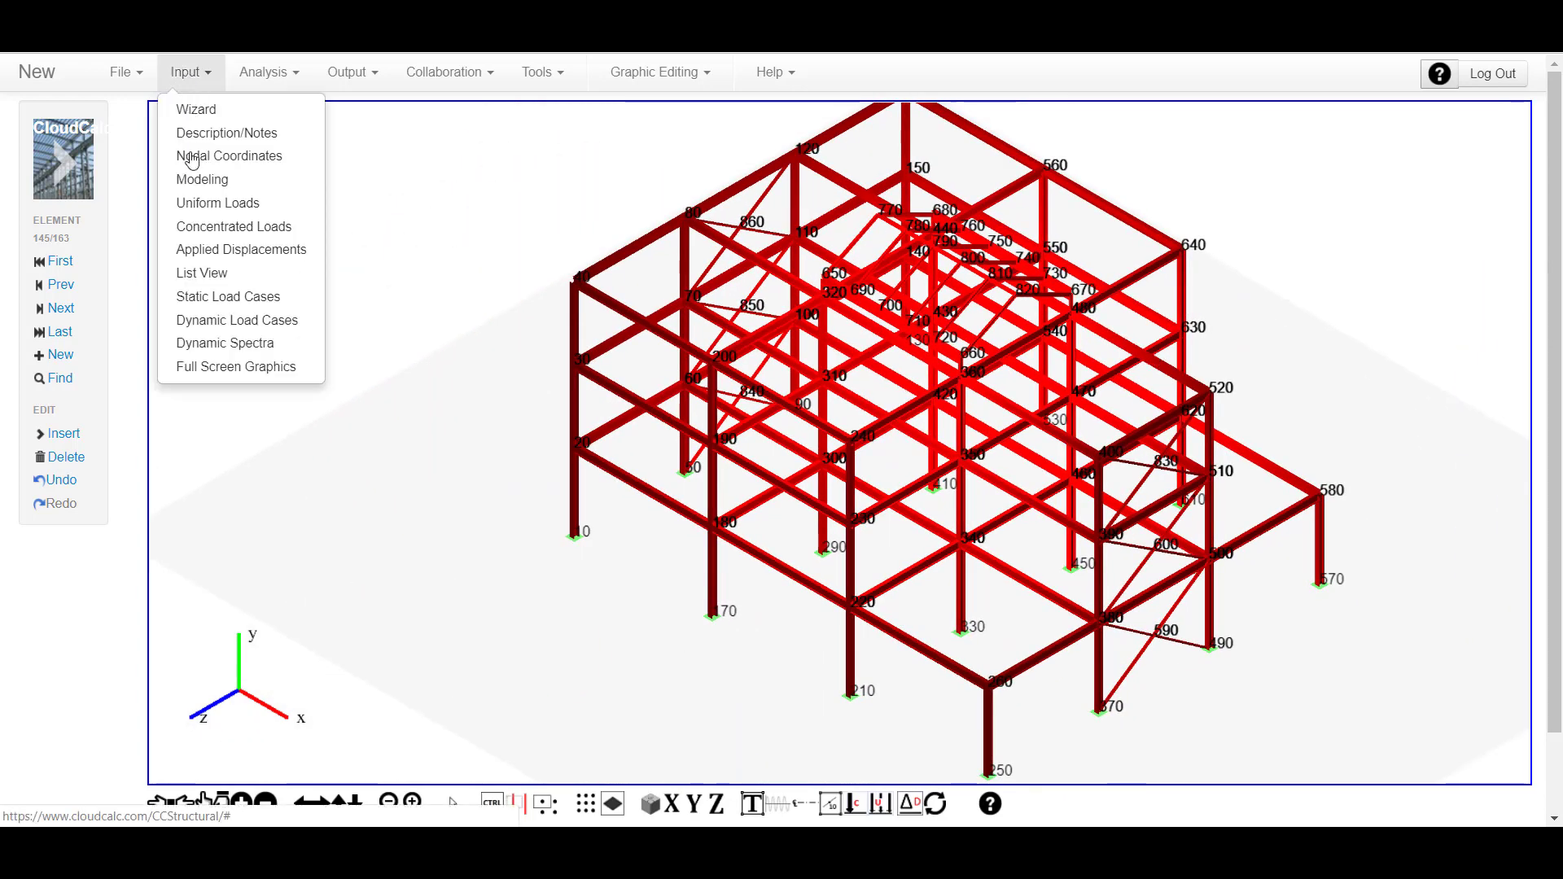
{"action": "left_click", "coordinate": [220, 297]}
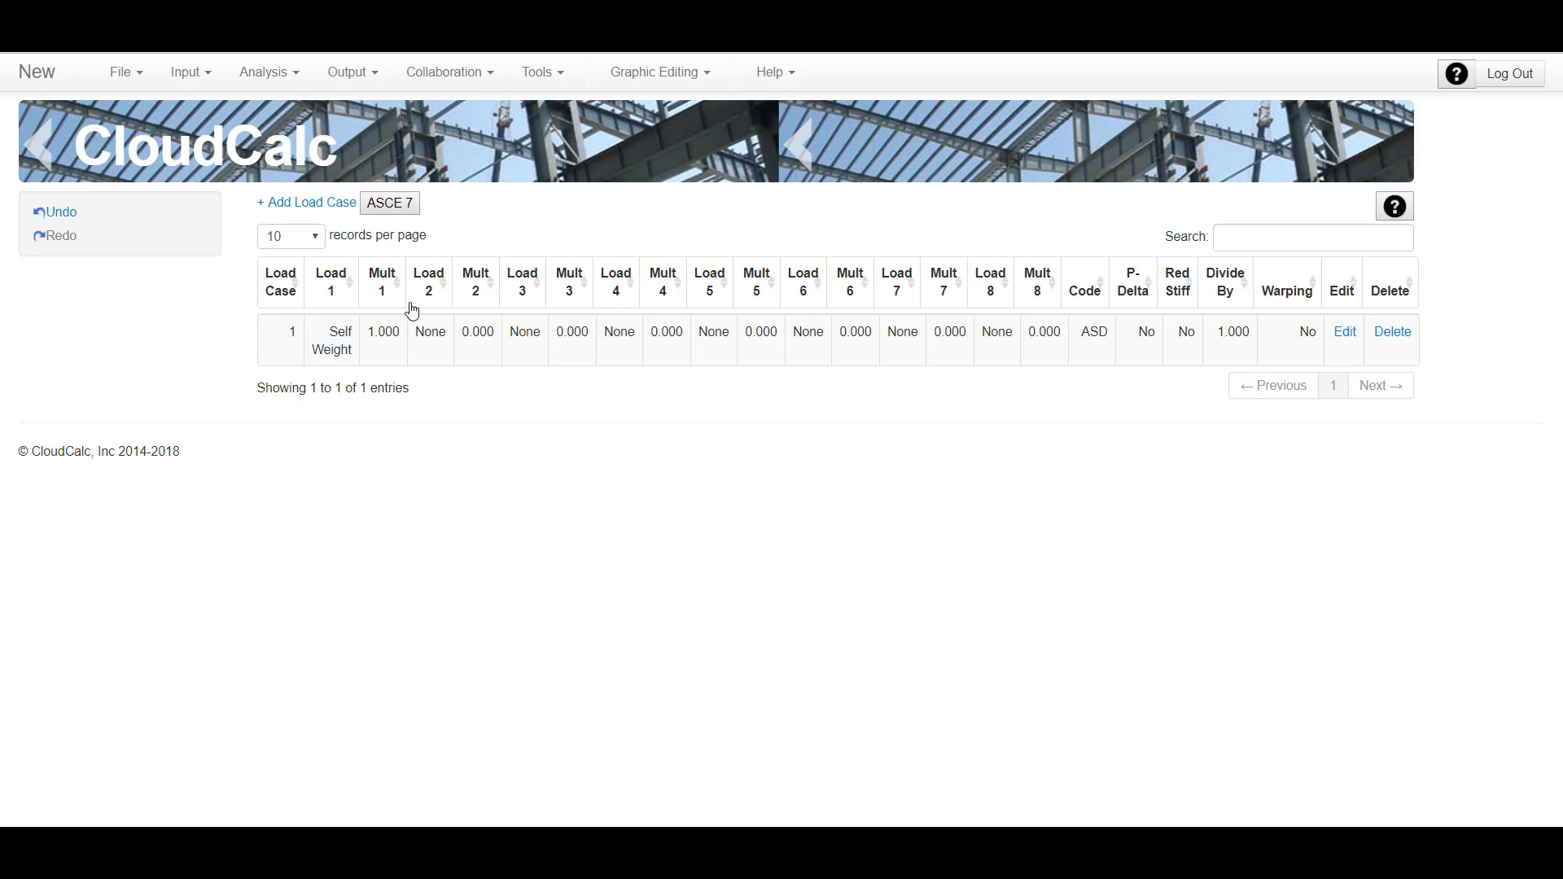
{"action": "left_click", "coordinate": [400, 213]}
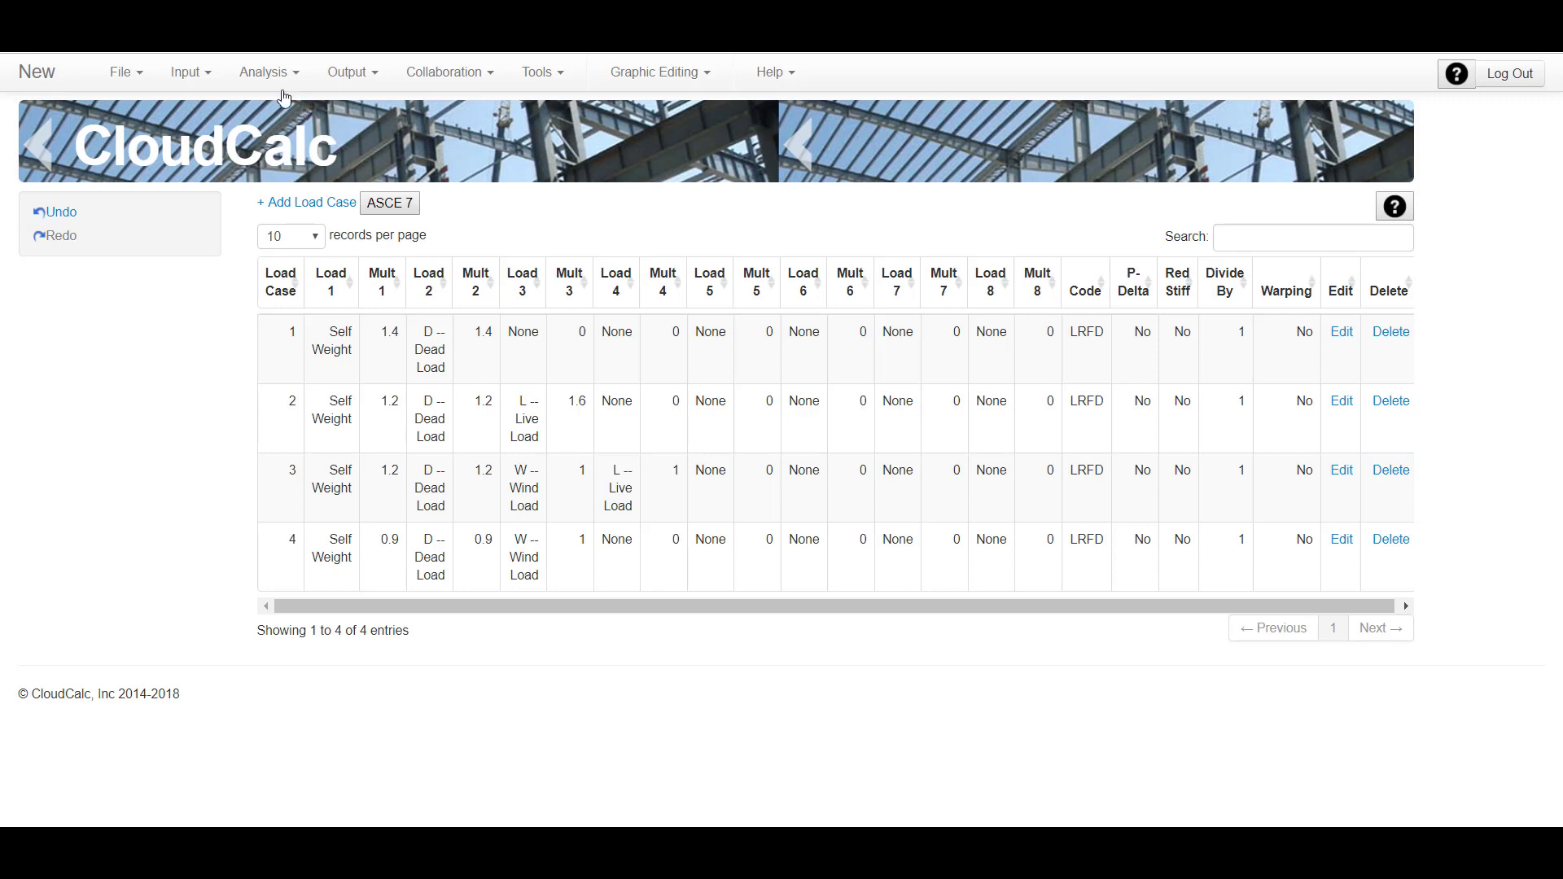
- Run the static analysis and sort node displacements by vertical deflection
{"action": "left_click", "coordinate": [264, 75]}
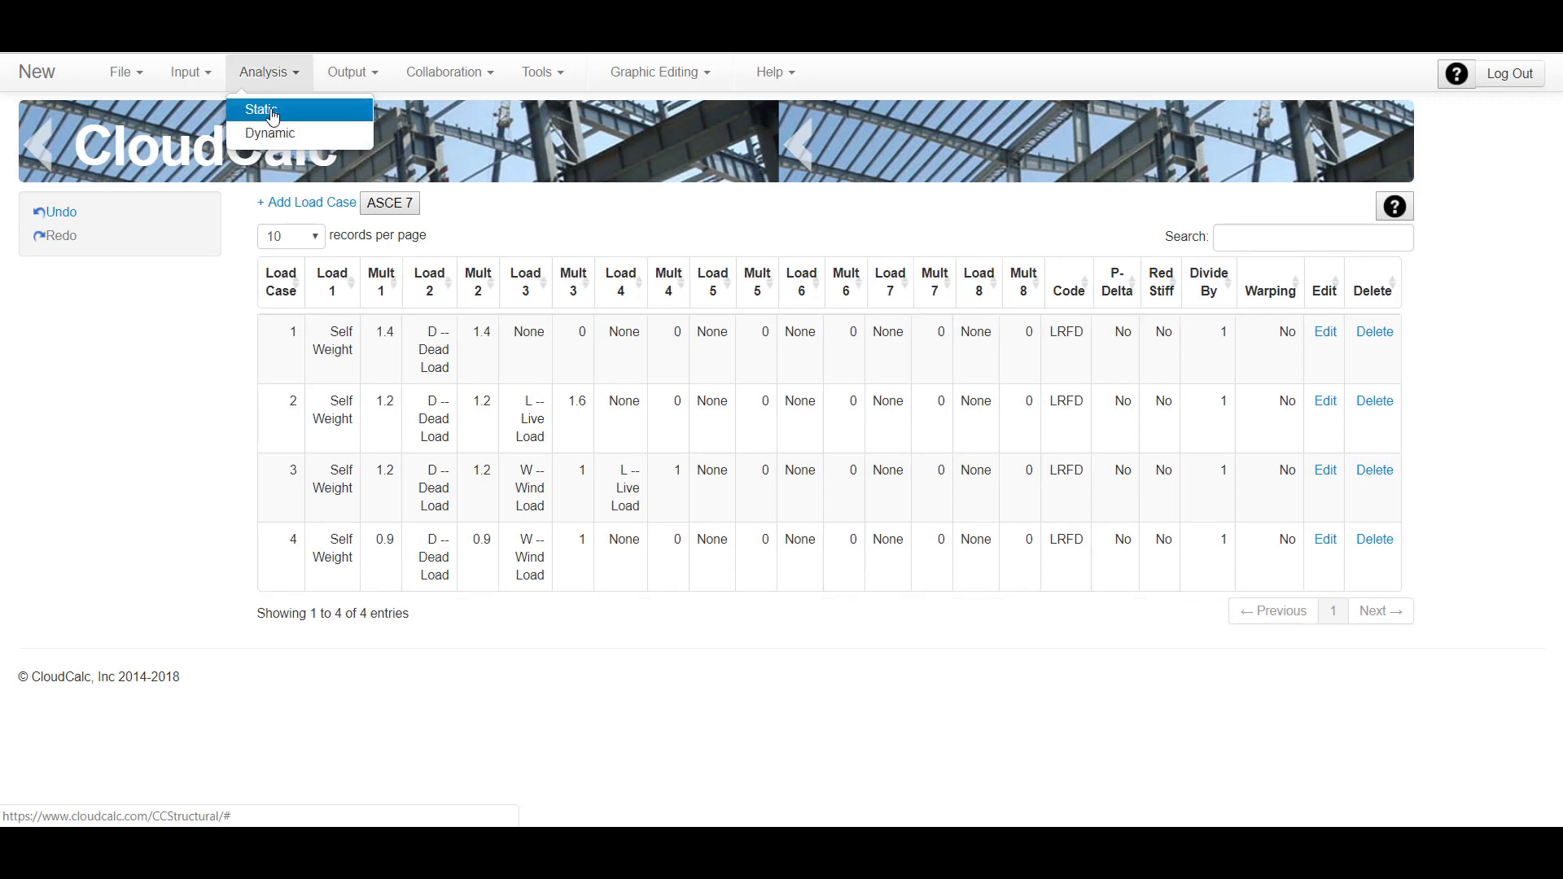
{"action": "left_click", "coordinate": [273, 117]}
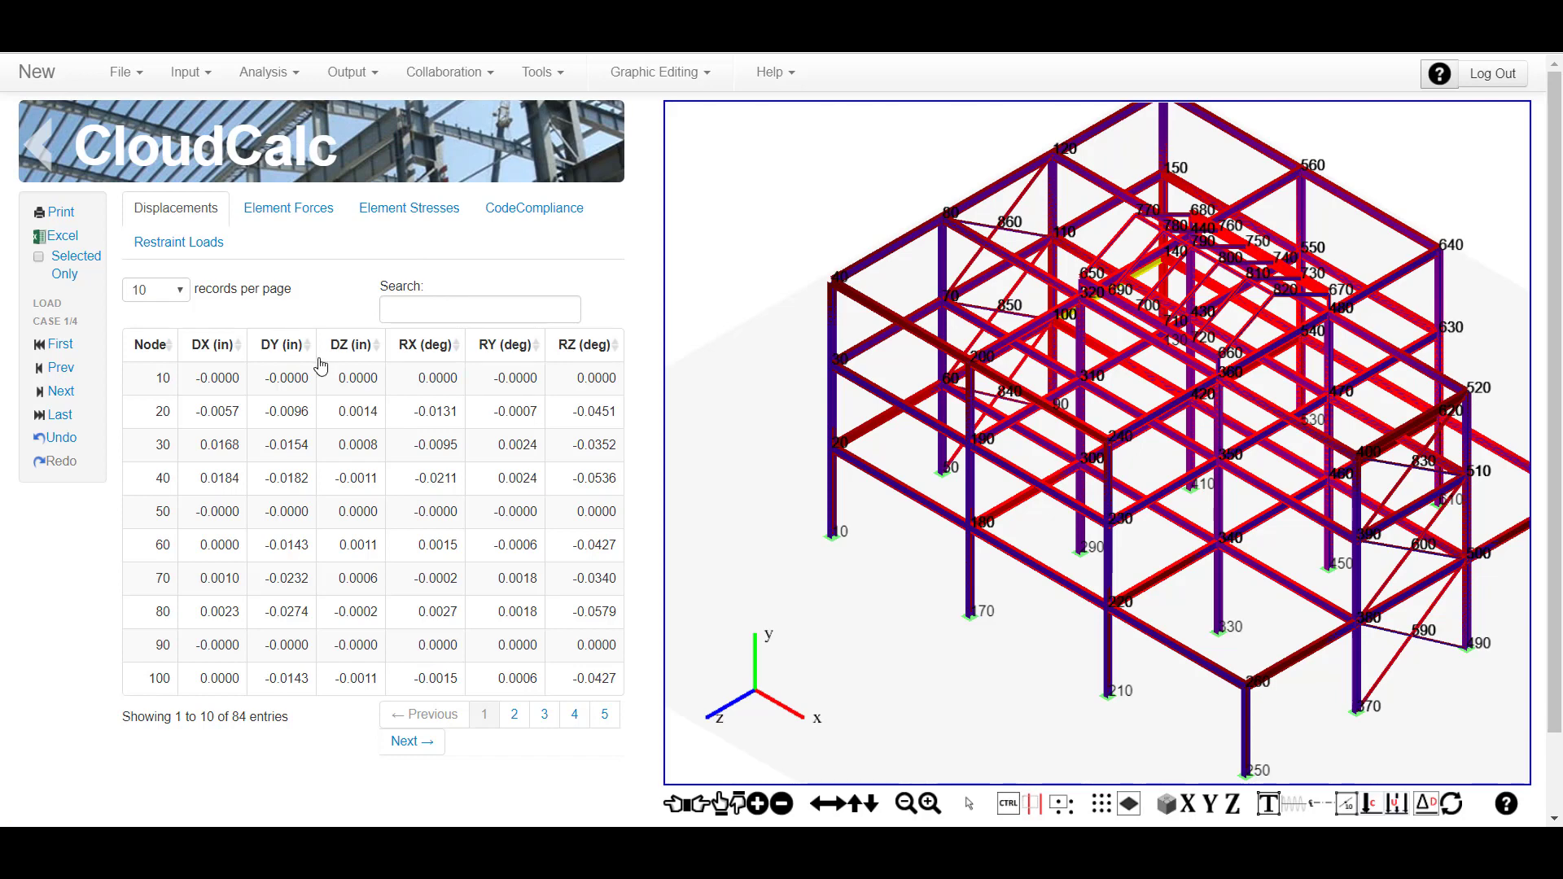
{"action": "left_click", "coordinate": [285, 348]}
{"action": "left_click", "coordinate": [285, 348]}
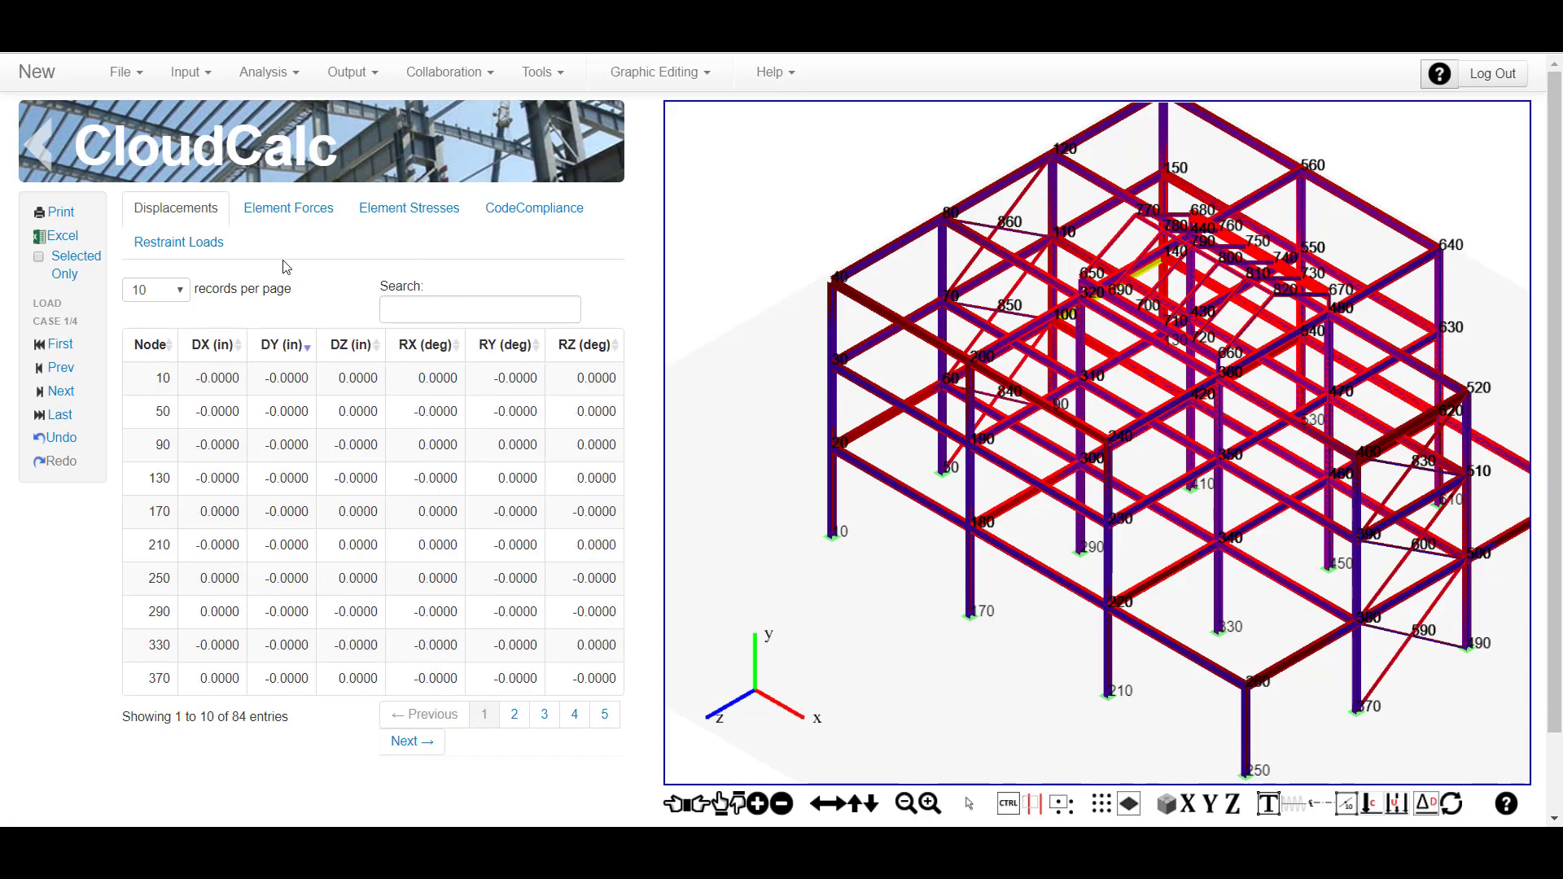
- Review element forces, element stresses and restraint loads, ending on the code compliance results
{"action": "left_click", "coordinate": [276, 209]}
{"action": "left_click", "coordinate": [437, 210]}
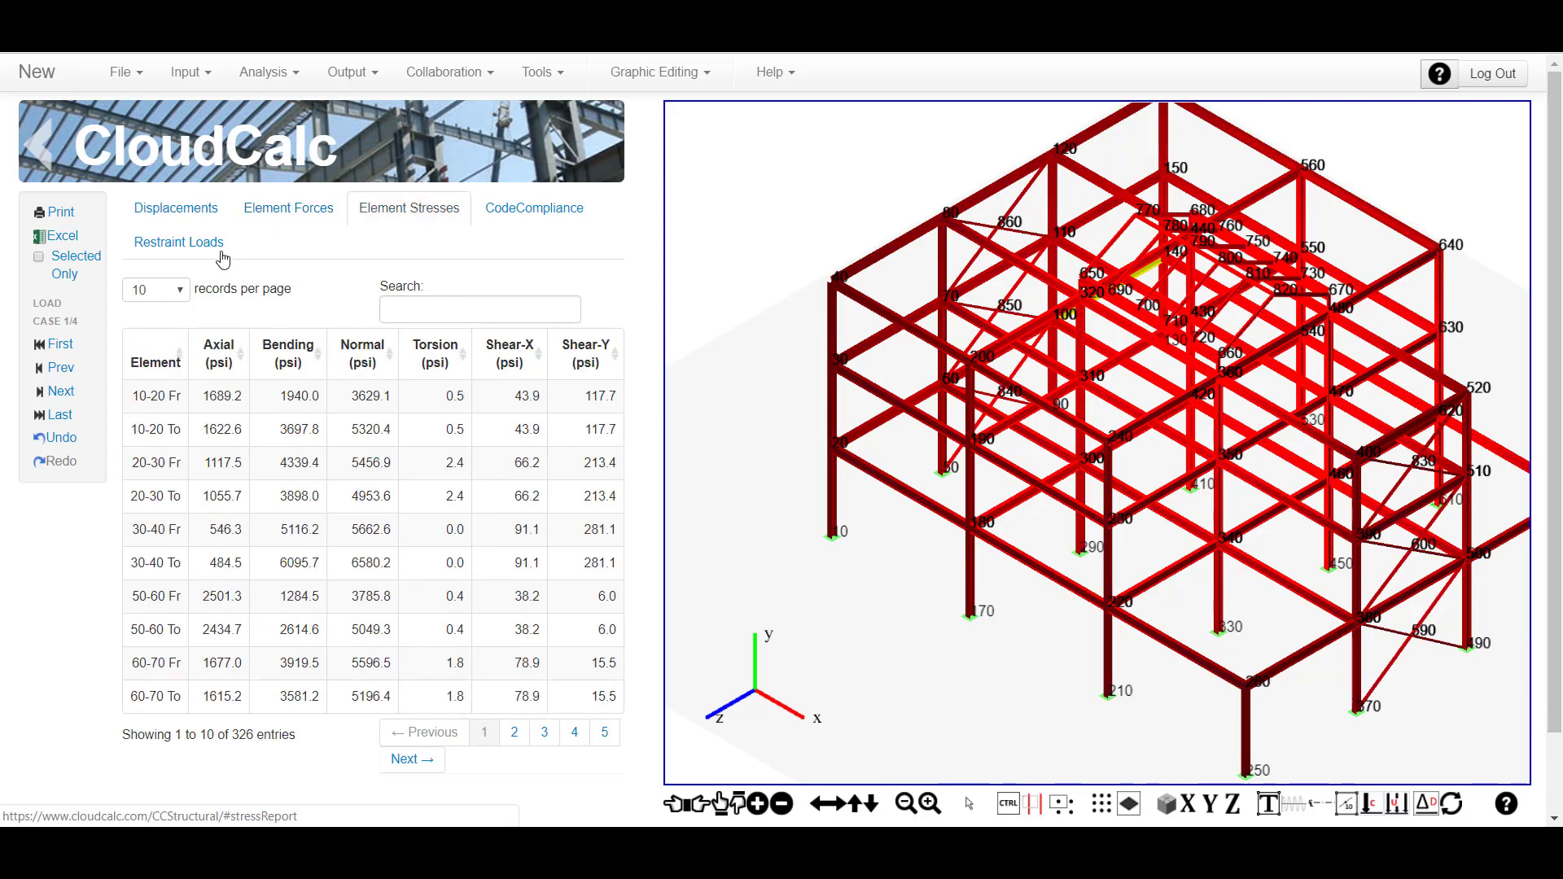
{"action": "left_click", "coordinate": [216, 253]}
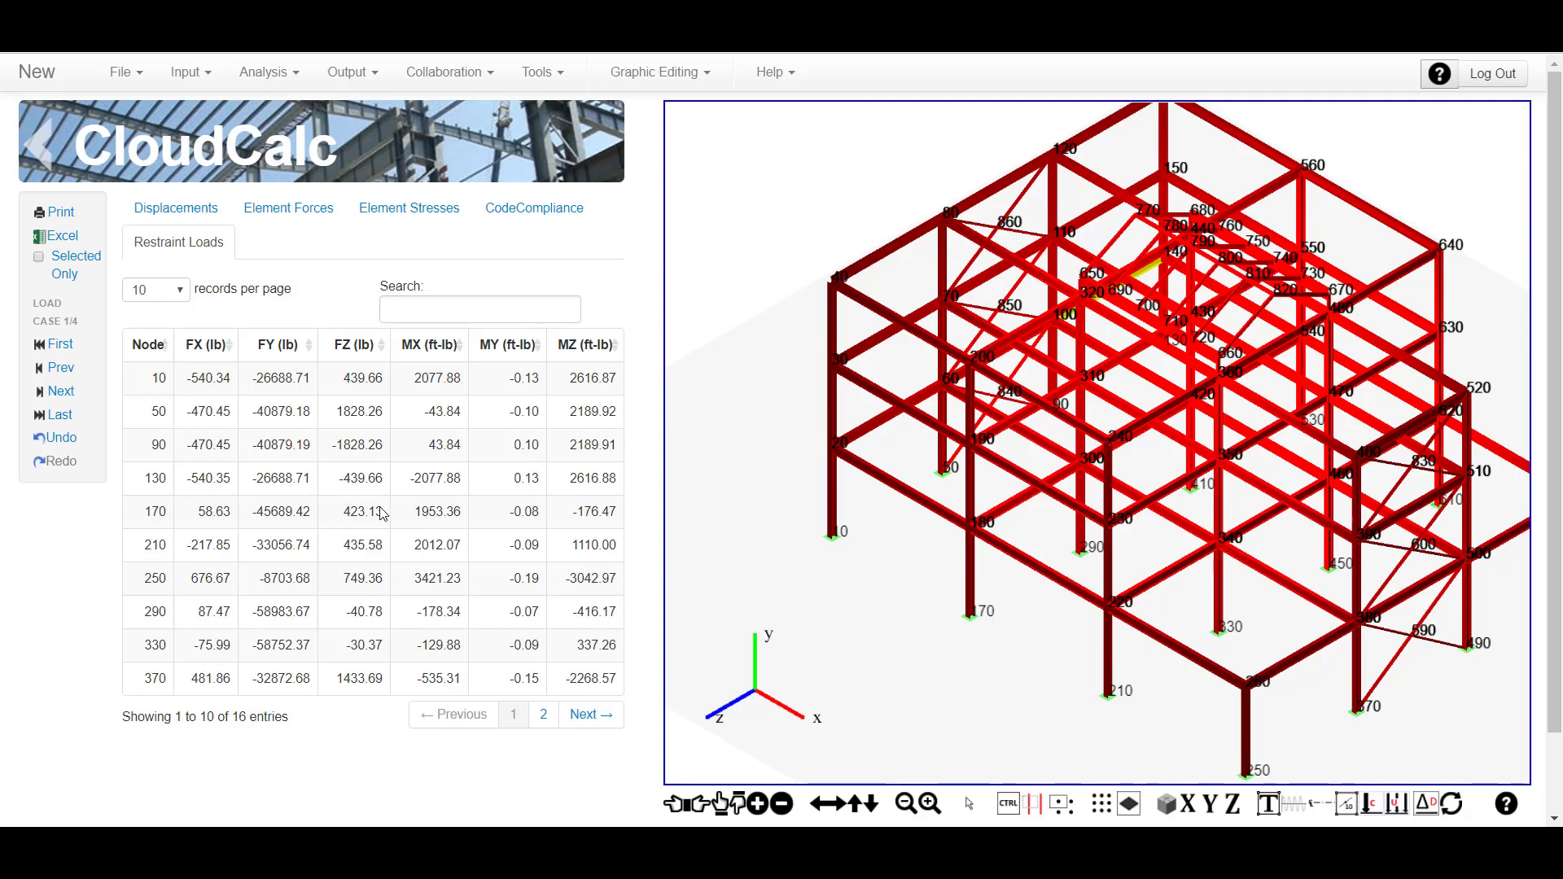
{"action": "left_click", "coordinate": [537, 210]}
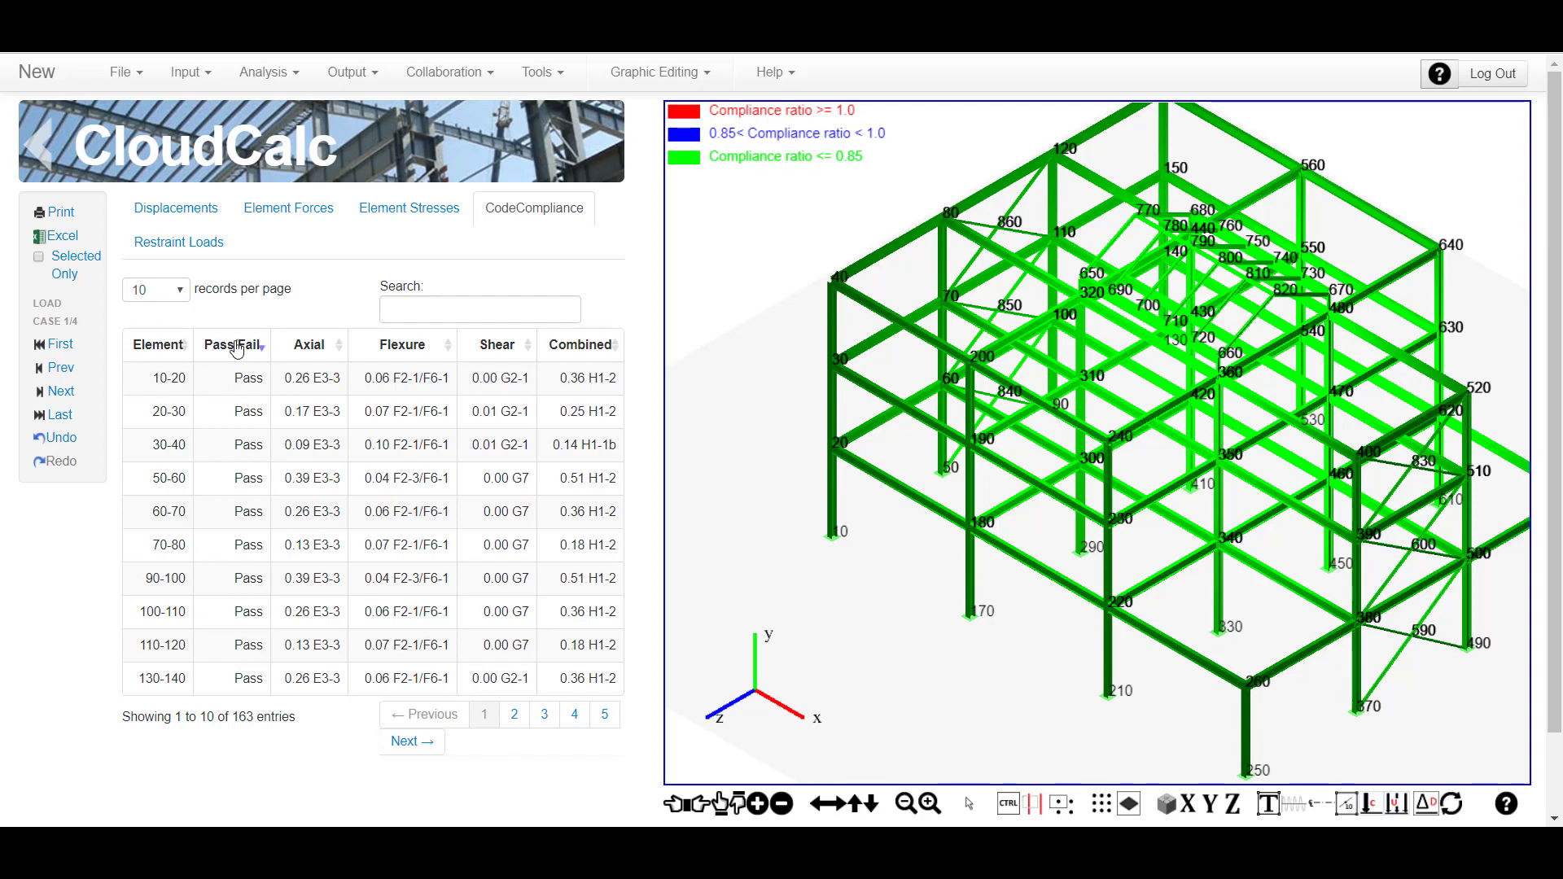
- Step through load cases 2–4, sorting by Pass/Fail so failing braces appear first
{"action": "left_click", "coordinate": [61, 391]}
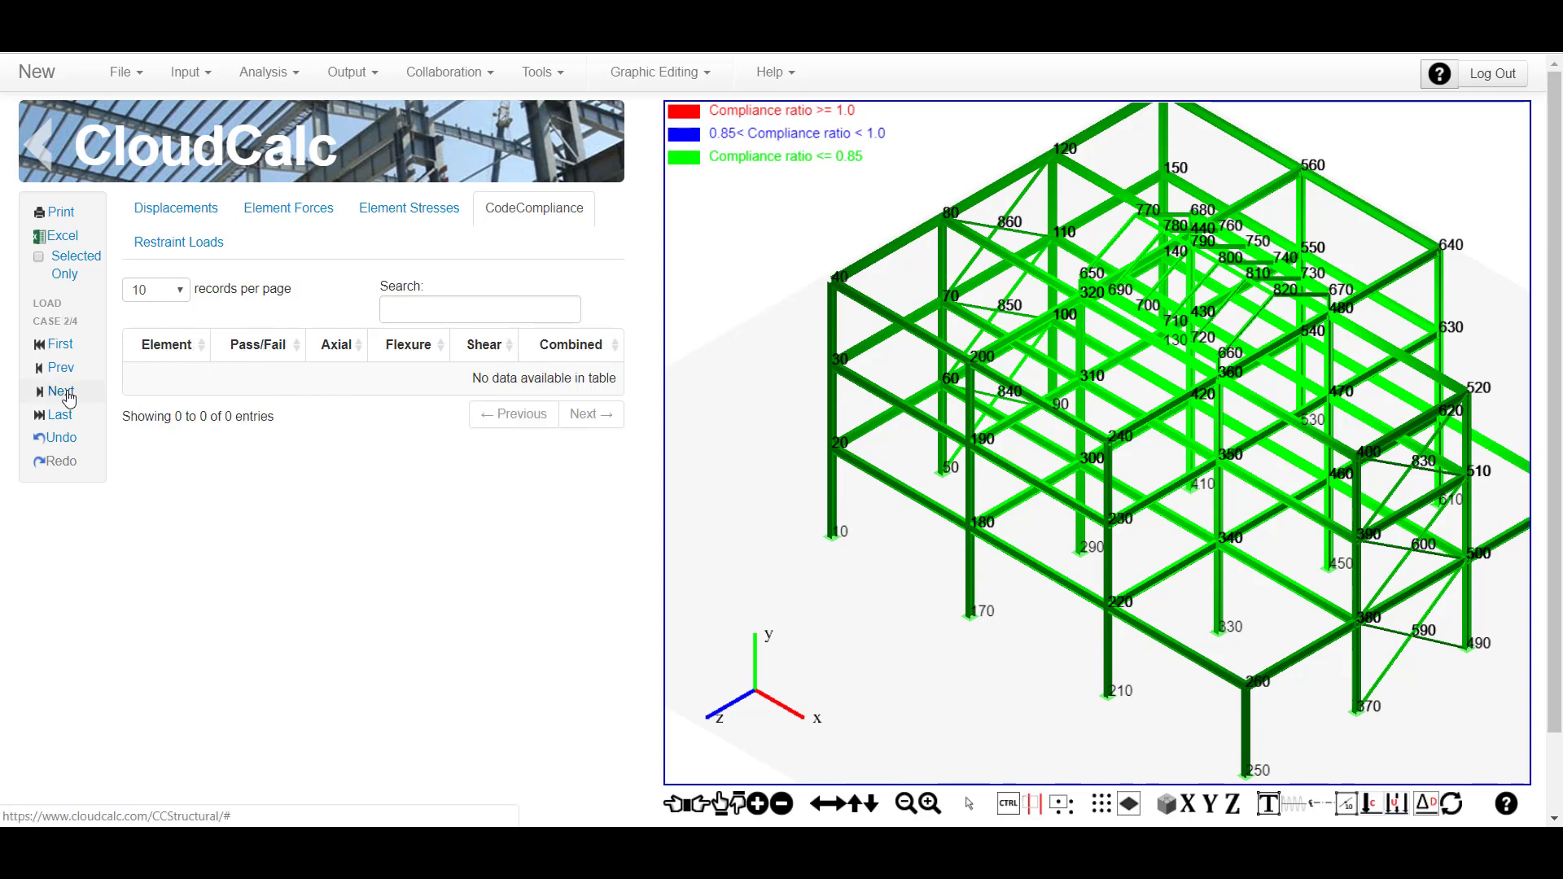
{"action": "left_click", "coordinate": [236, 348]}
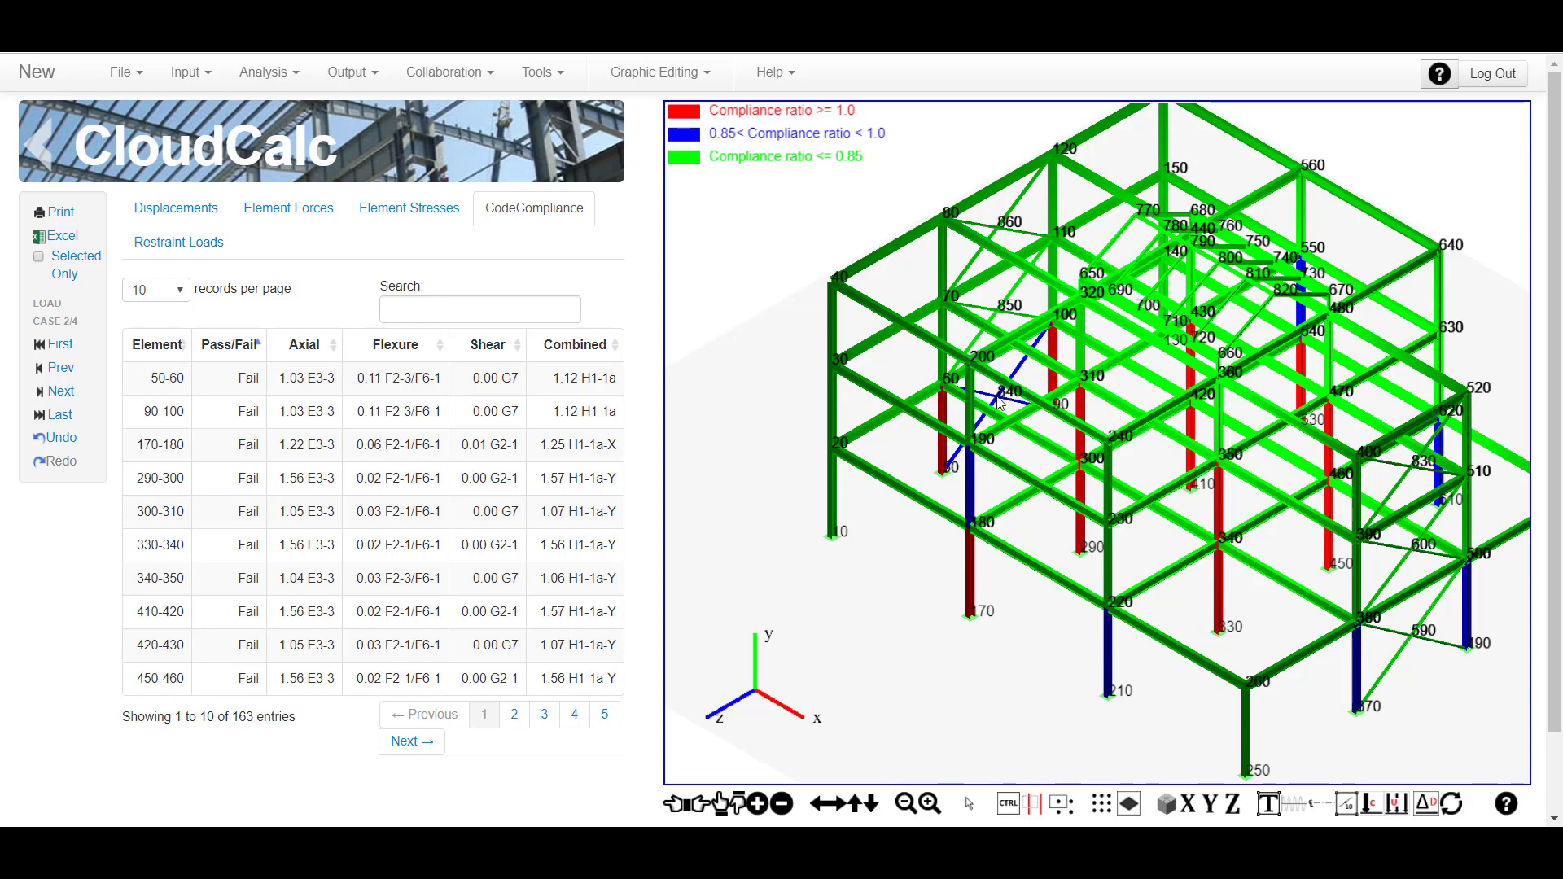
{"action": "left_click", "coordinate": [61, 392]}
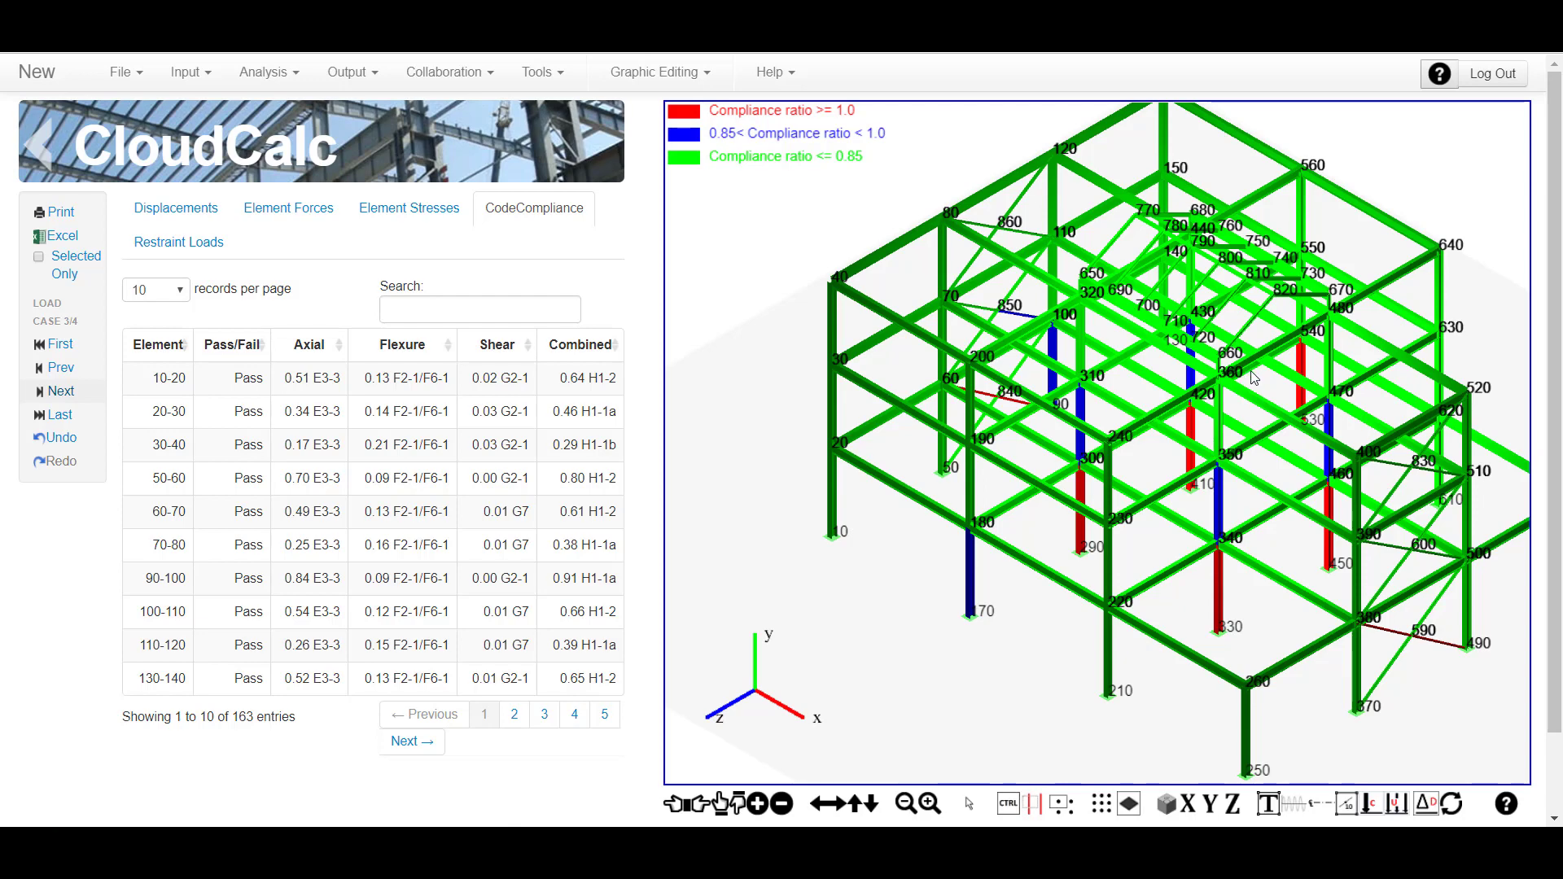
{"action": "left_click", "coordinate": [61, 392]}
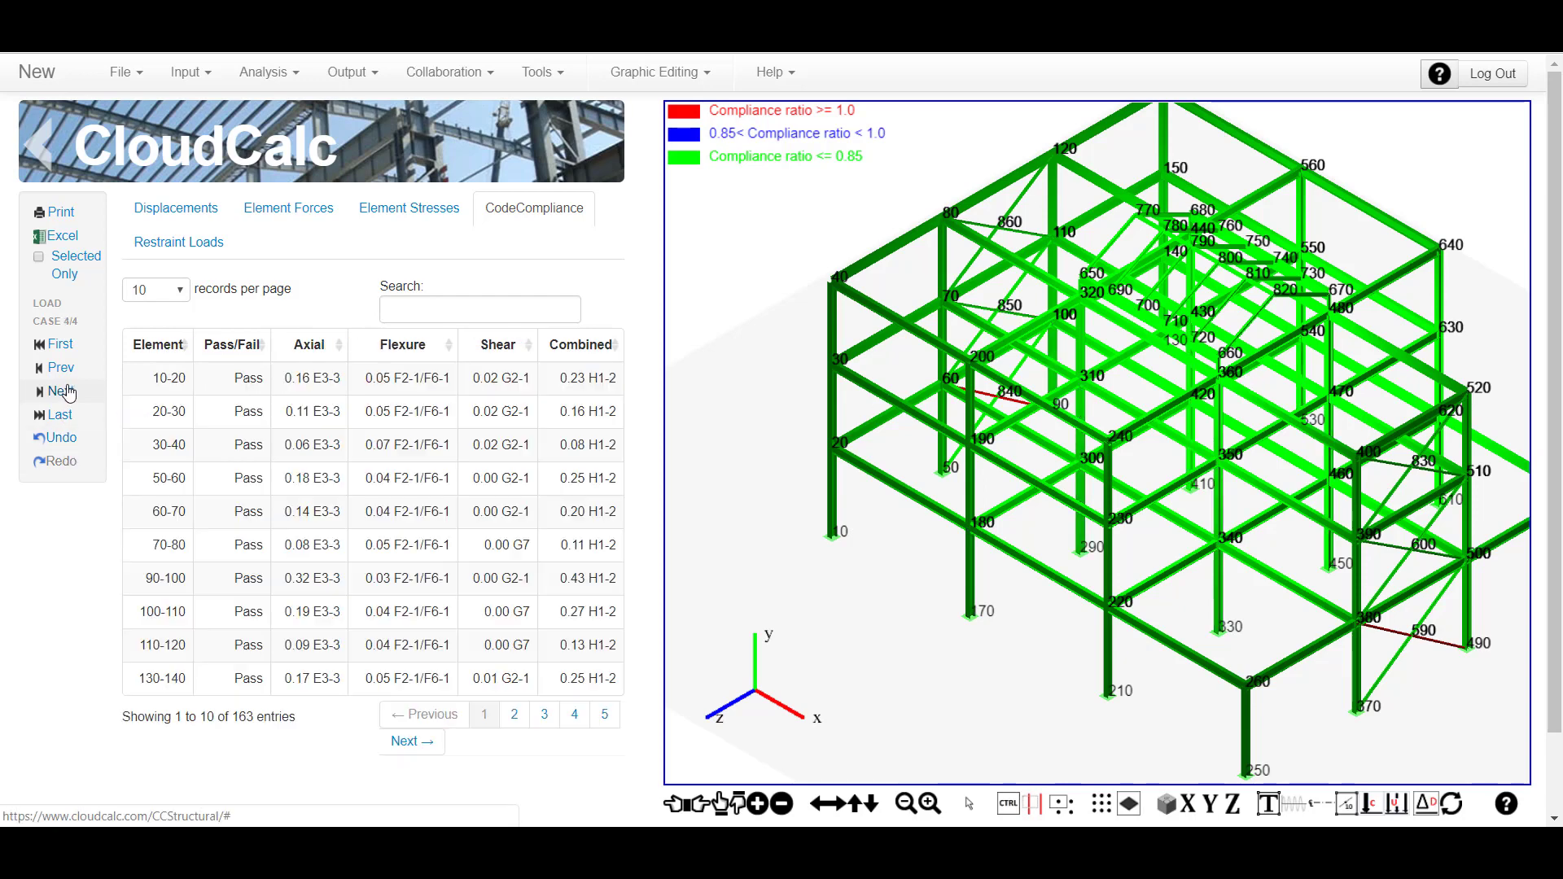
{"action": "left_click", "coordinate": [252, 350]}
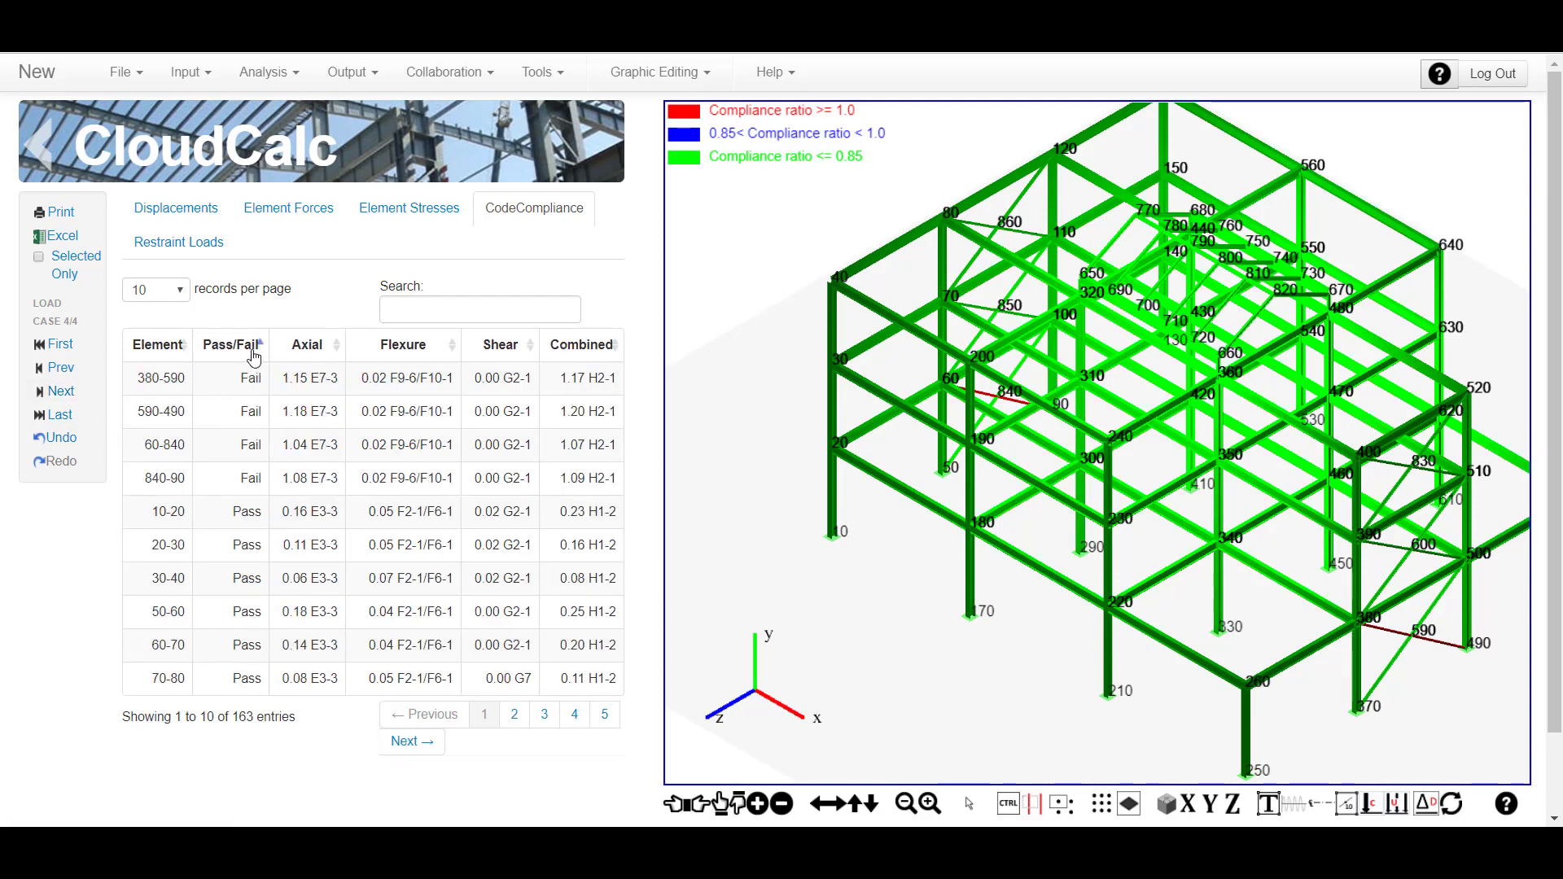
{"action": "left_click", "coordinate": [252, 350]}
{"action": "left_click", "coordinate": [252, 350]}
- Hide the results panel, switch to front elevation, and box-select the lower two storeys
{"action": "left_click", "coordinate": [482, 173]}
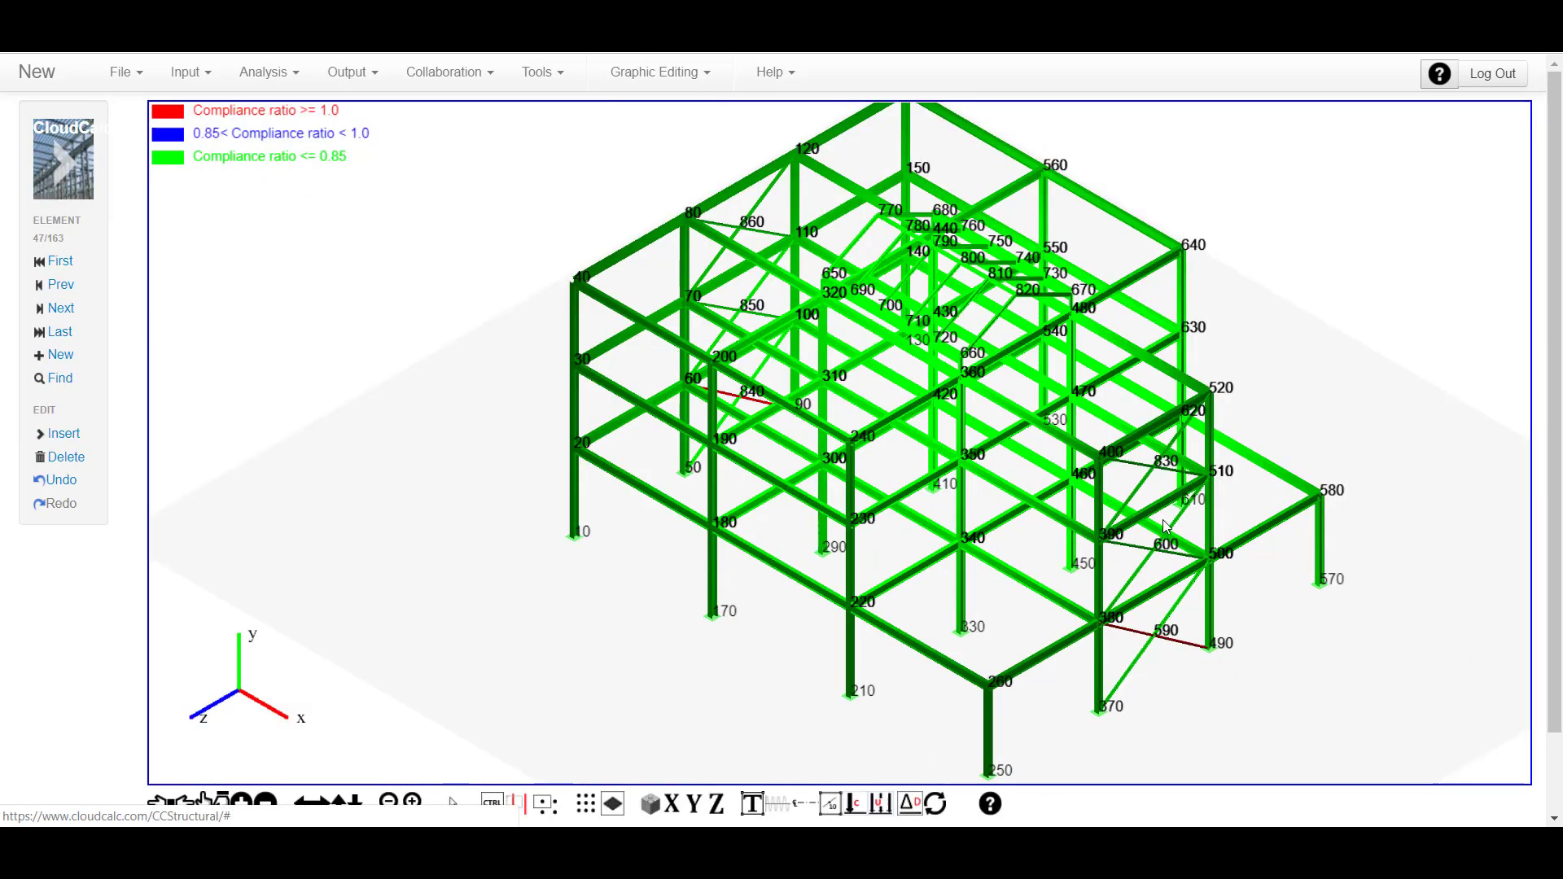
{"action": "scroll", "coordinate": [1164, 519], "scroll_direction": "down", "scroll_amount": 4}
{"action": "scroll", "coordinate": [1177, 513], "scroll_direction": "up", "scroll_amount": 5}
{"action": "scroll", "coordinate": [1177, 500], "scroll_direction": "down", "scroll_amount": 1}
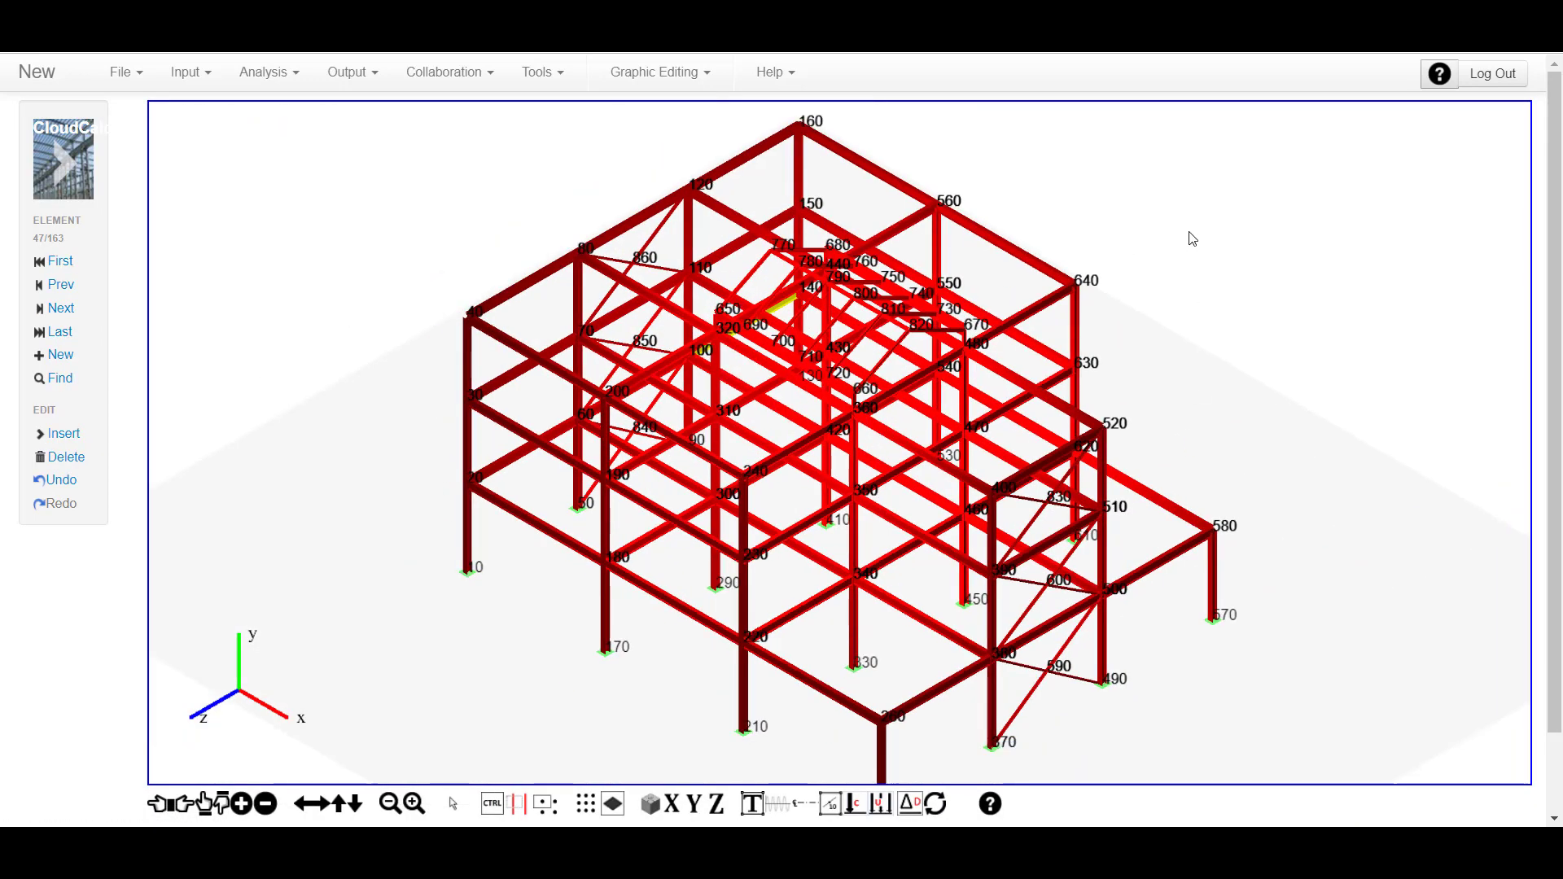
{"action": "right_click", "coordinate": [1296, 175]}
{"action": "left_click", "coordinate": [1289, 135]}
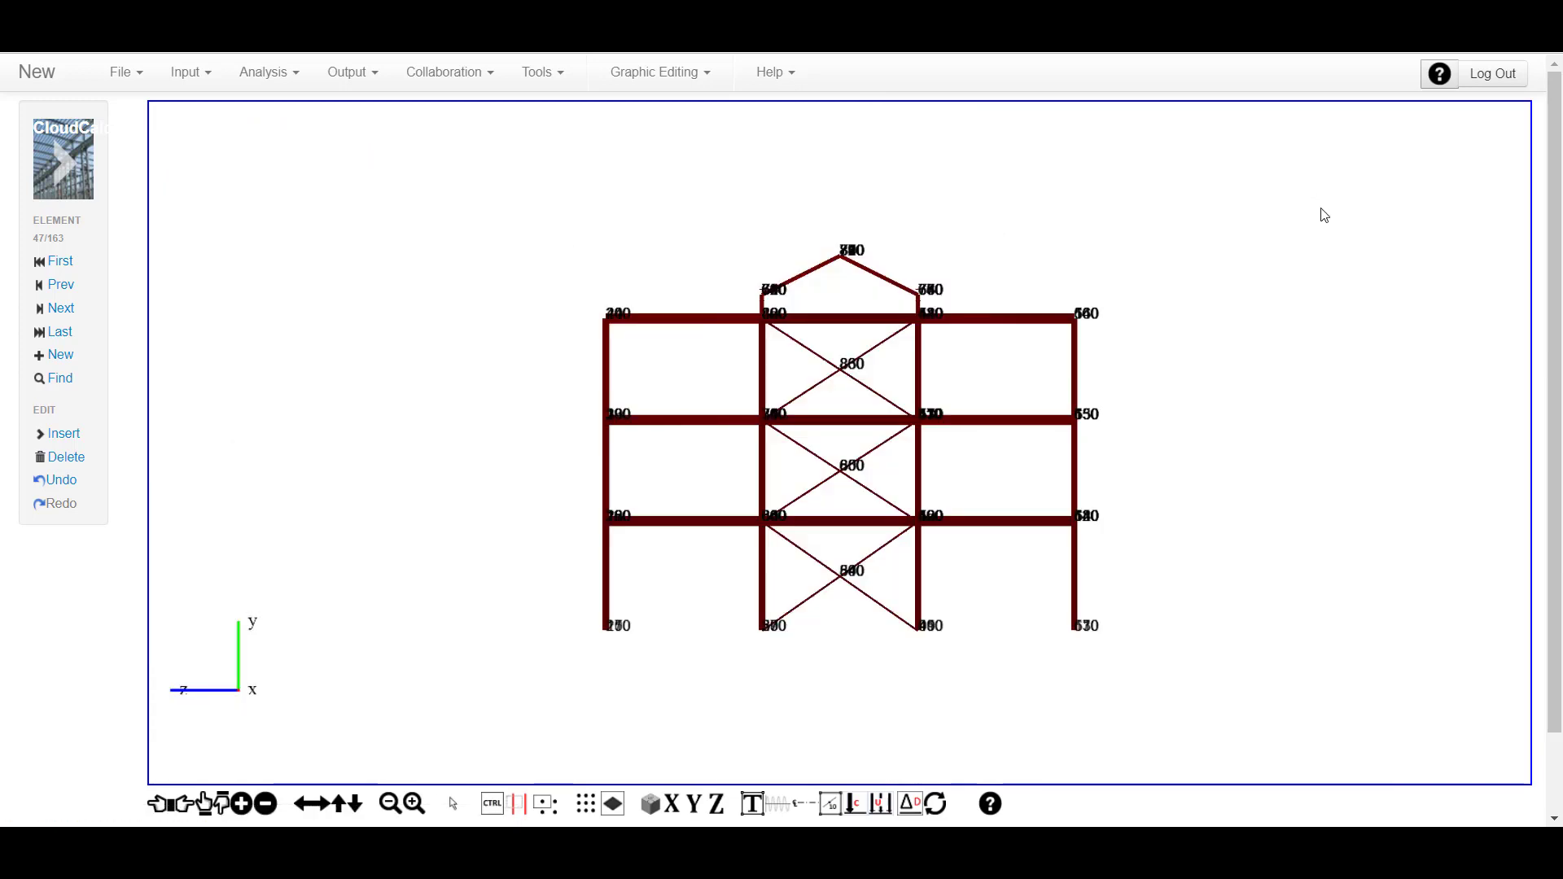
{"action": "left_click_drag", "start_coordinate": [552, 460], "coordinate": [1151, 569]}
{"action": "right_click", "coordinate": [1208, 212]}
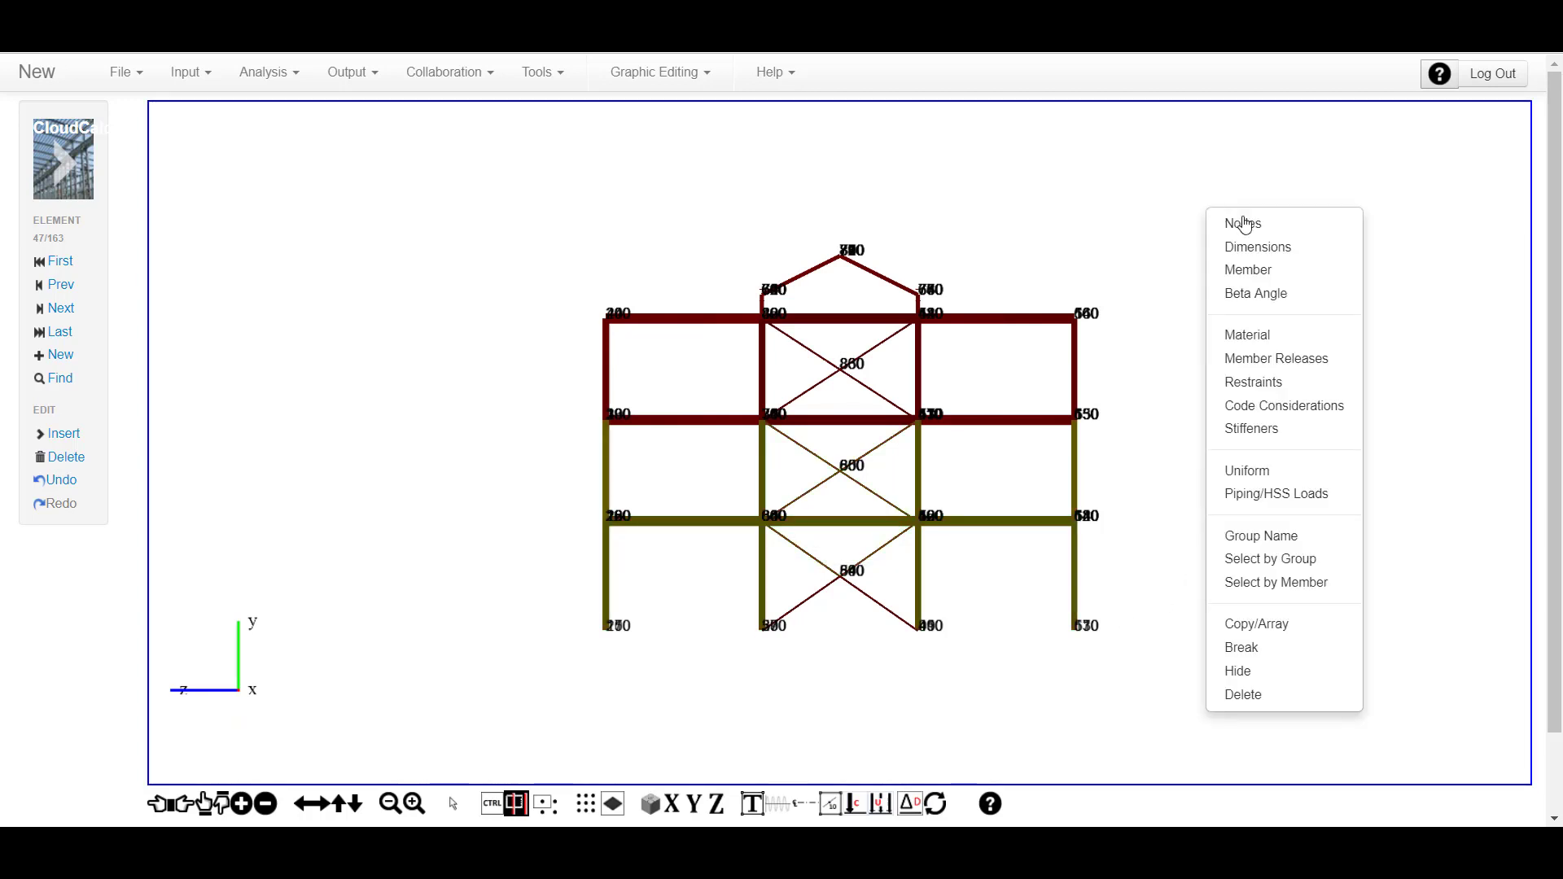
- Change only the selected lower columns to W10X112, excluding beams and braces
{"action": "left_click", "coordinate": [1271, 272]}
{"action": "left_click", "coordinate": [918, 255]}
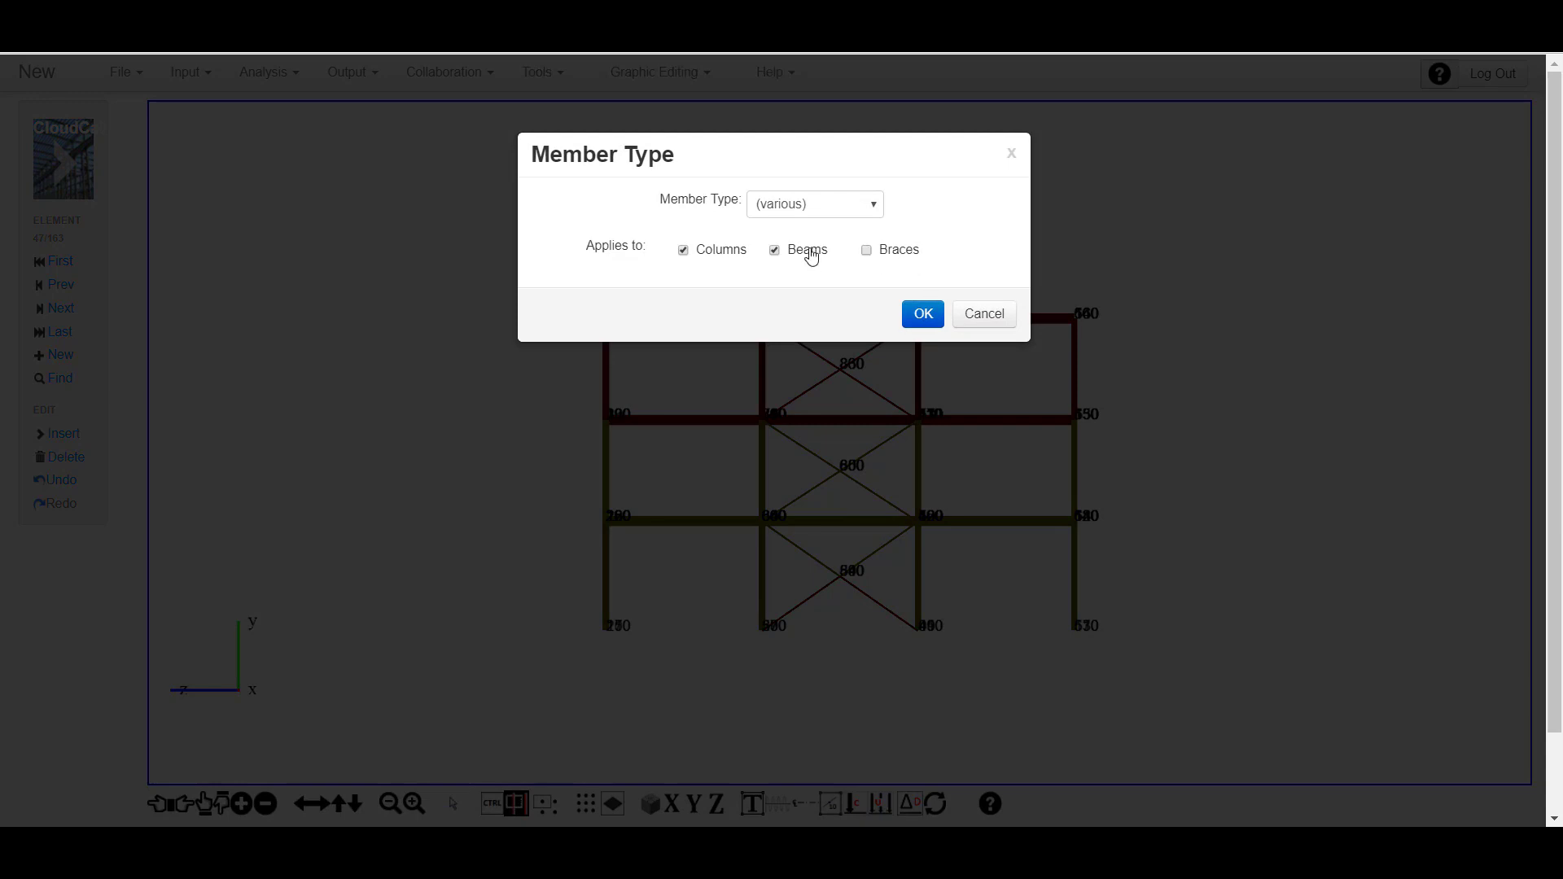
{"action": "left_click", "coordinate": [811, 253]}
{"action": "left_click", "coordinate": [876, 204]}
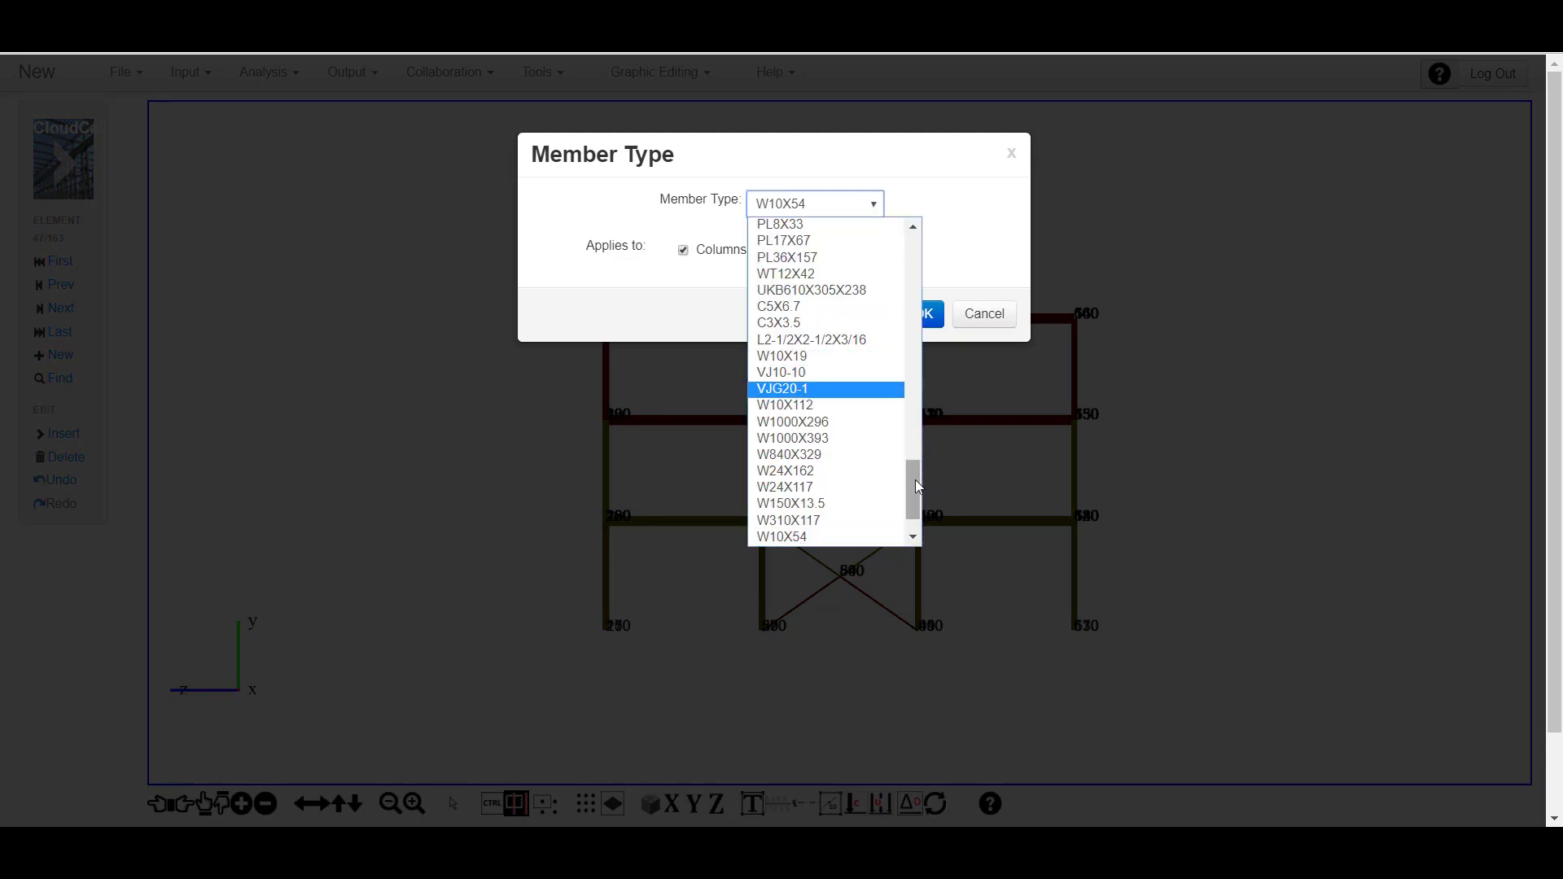
{"action": "scroll", "coordinate": [915, 480], "scroll_direction": "down", "scroll_amount": 1}
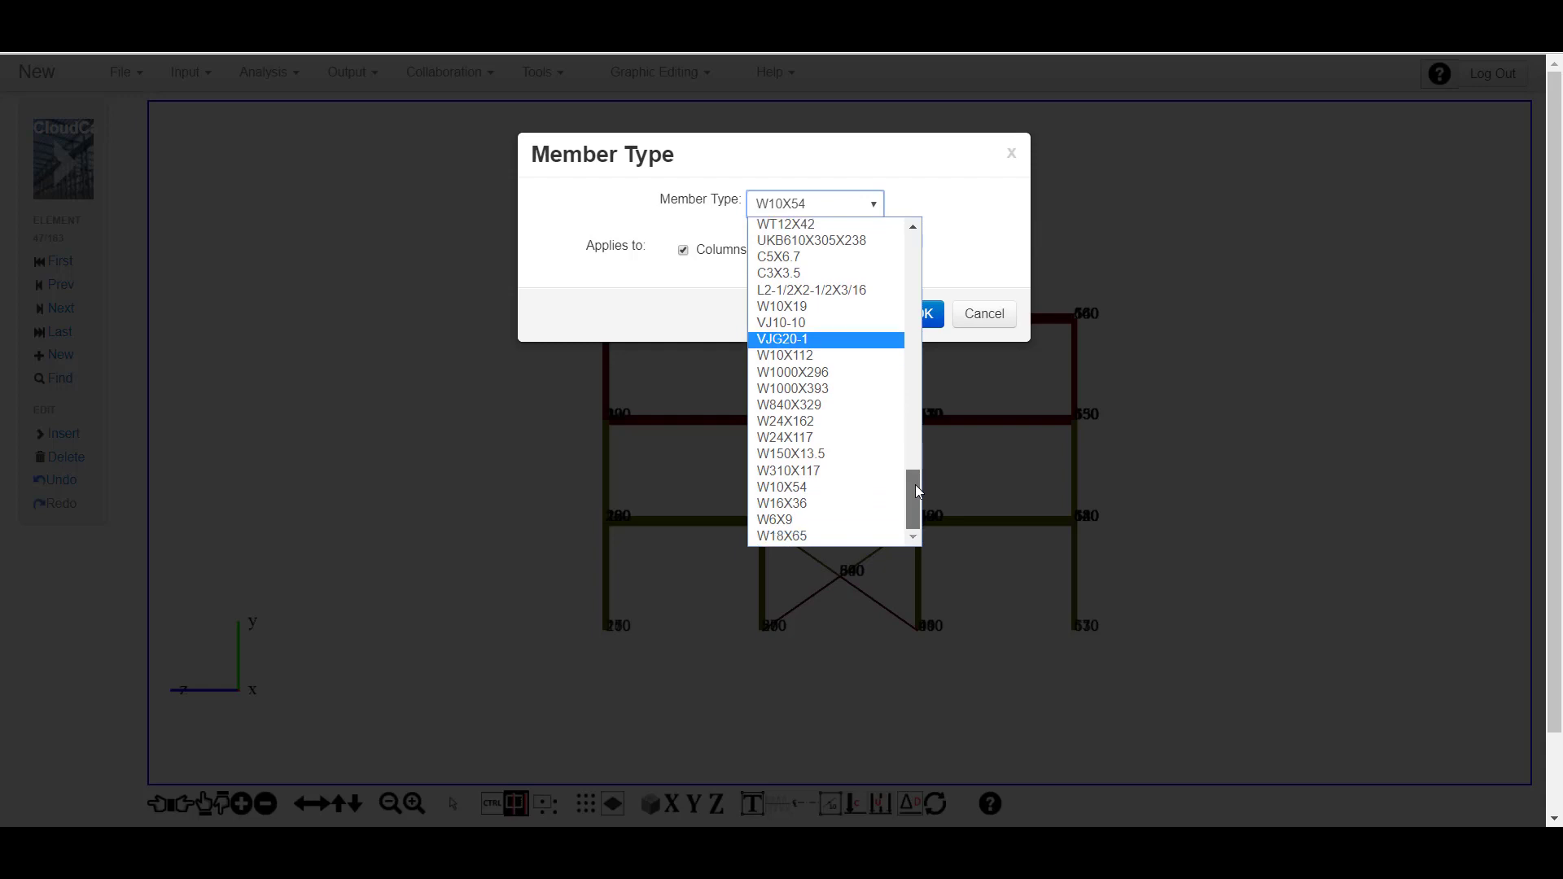
{"action": "left_click", "coordinate": [829, 355]}
{"action": "left_click", "coordinate": [923, 315]}
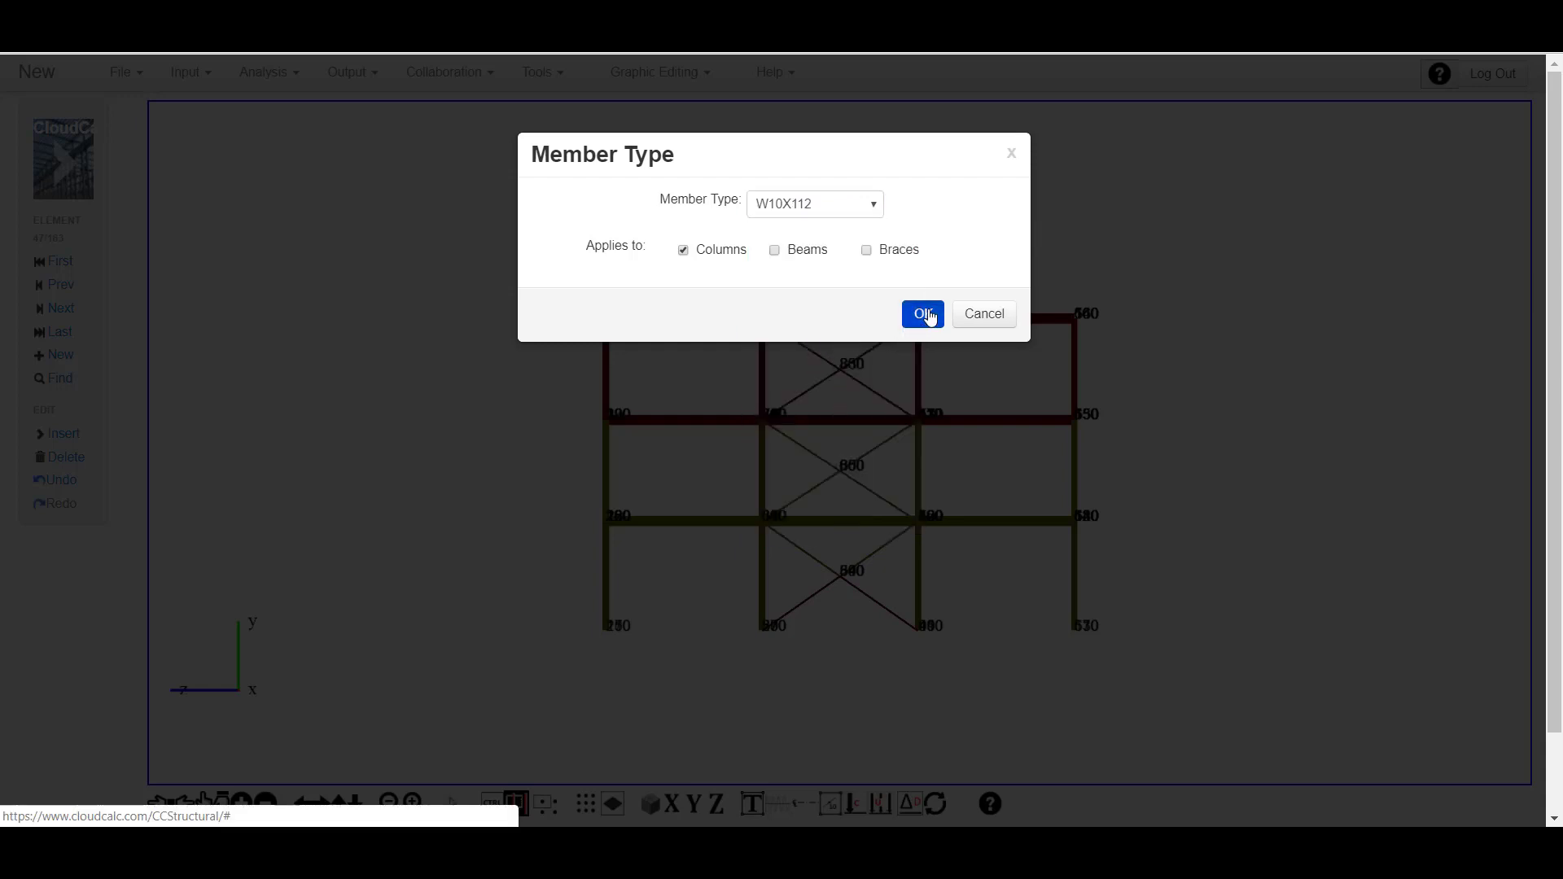
{"action": "scroll", "coordinate": [1116, 394], "scroll_direction": "up", "scroll_amount": 3}
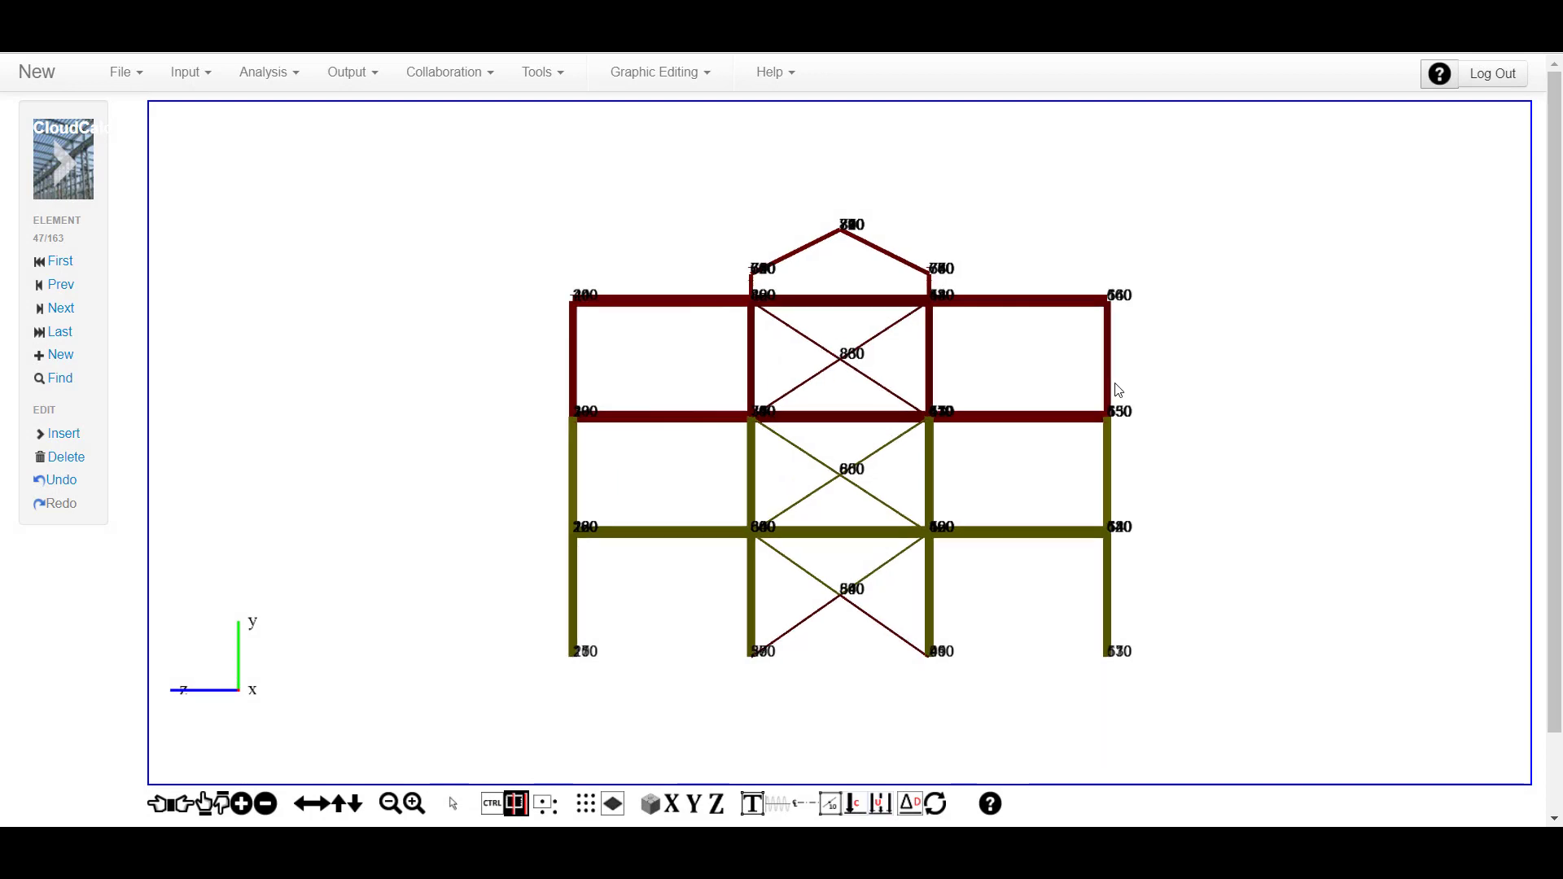
{"action": "scroll", "coordinate": [412, 436], "scroll_direction": "down", "scroll_amount": 2}
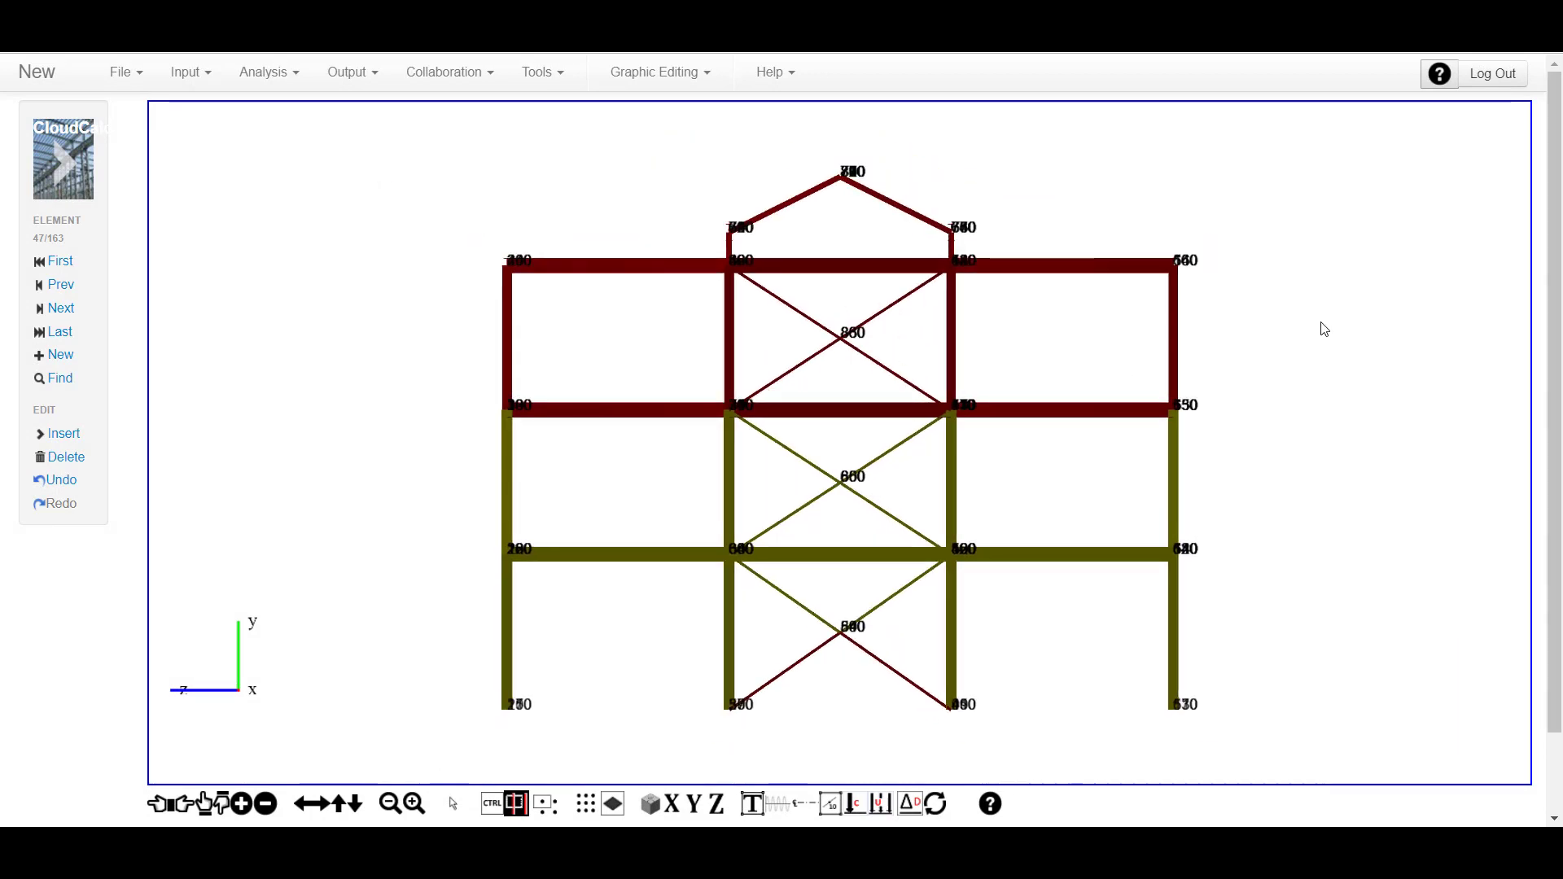
- Select the lower X bracing and browse its section sizes, then cancel without changing them
{"action": "left_click_drag", "start_coordinate": [796, 601], "coordinate": [879, 684]}
{"action": "right_click", "coordinate": [1281, 192]}
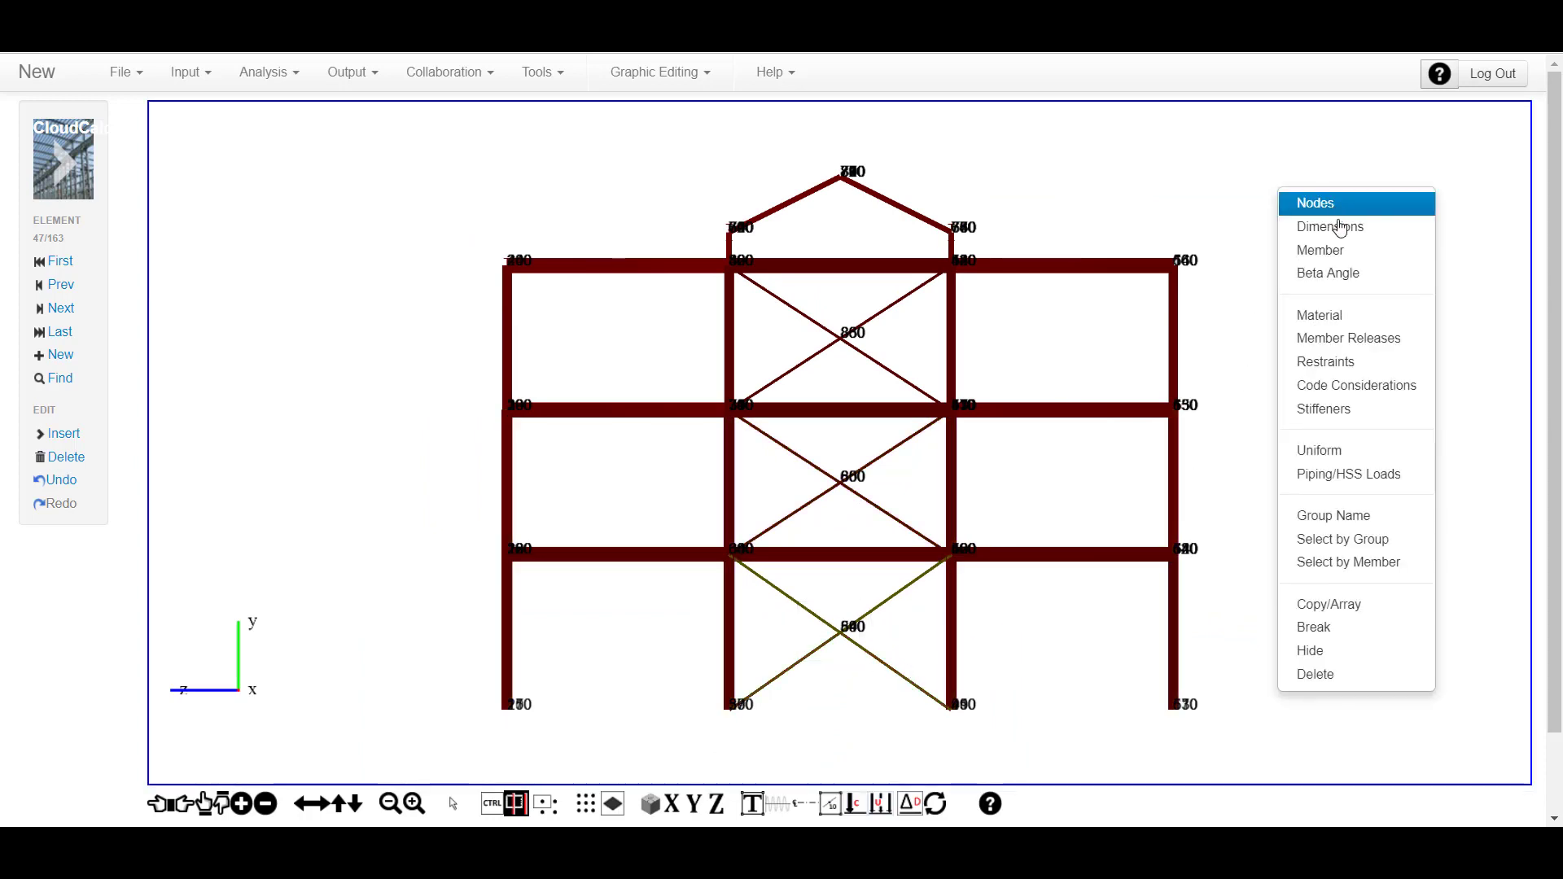
{"action": "left_click", "coordinate": [1341, 250]}
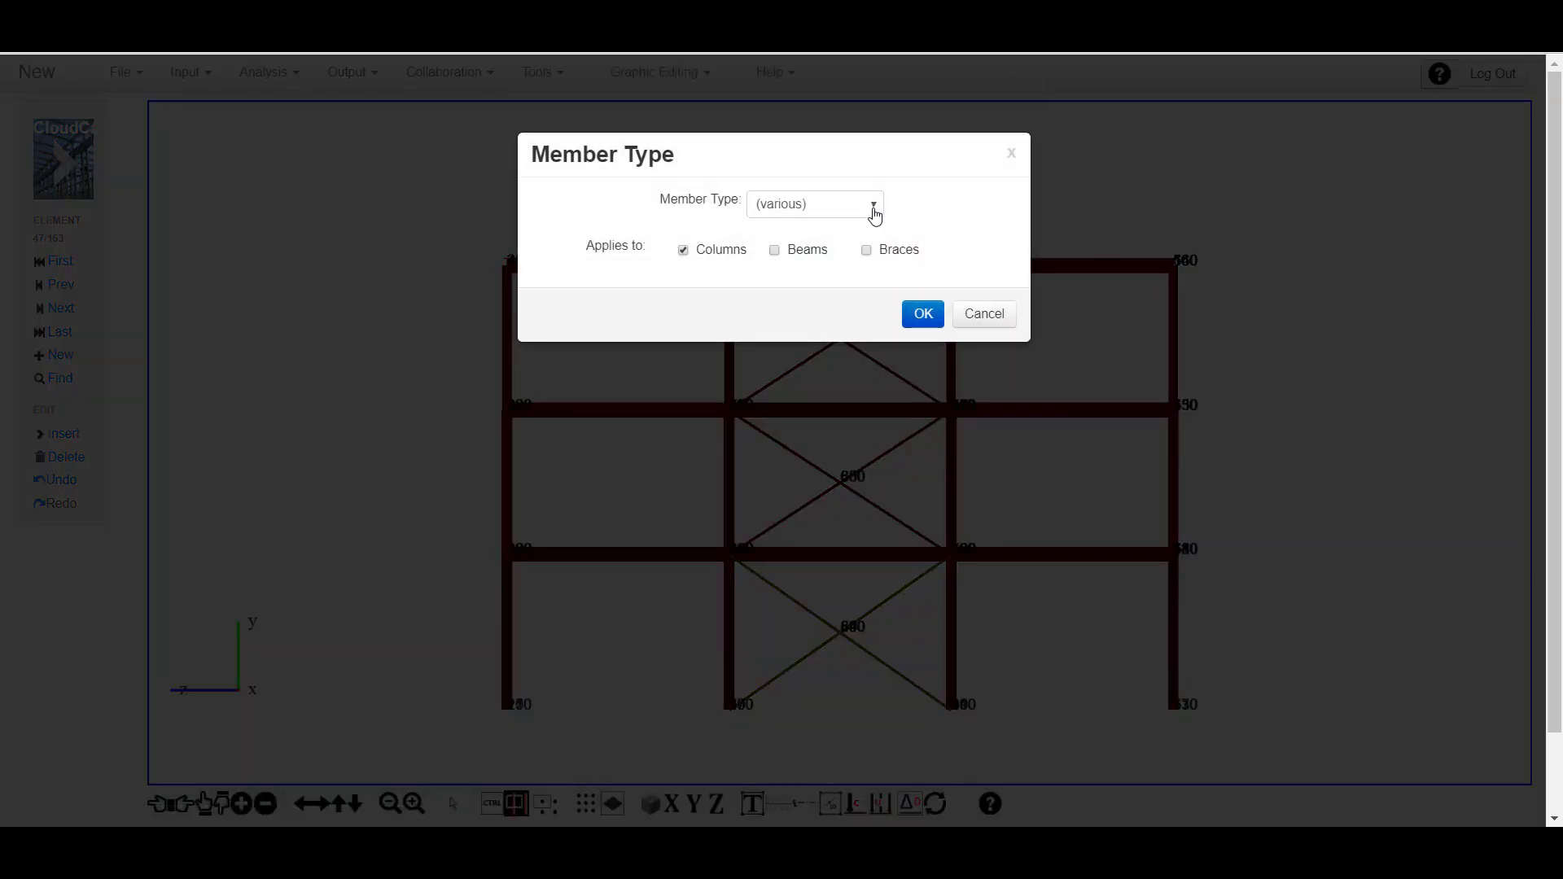
{"action": "left_click", "coordinate": [873, 207]}
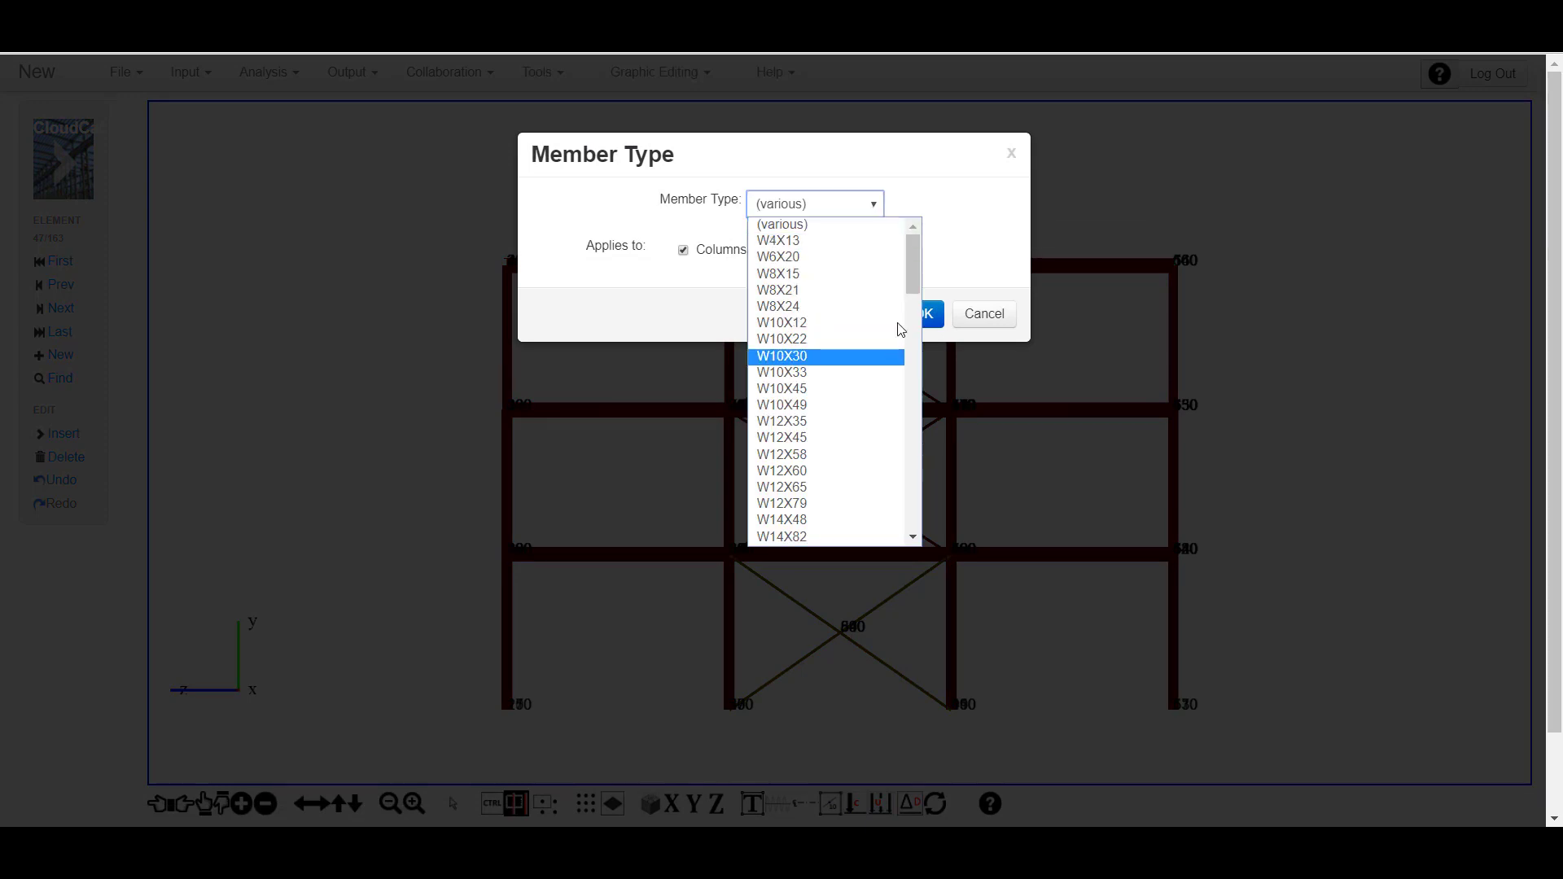
{"action": "left_click_drag", "start_coordinate": [913, 277], "coordinate": [912, 320]}
{"action": "left_click", "coordinate": [983, 314]}
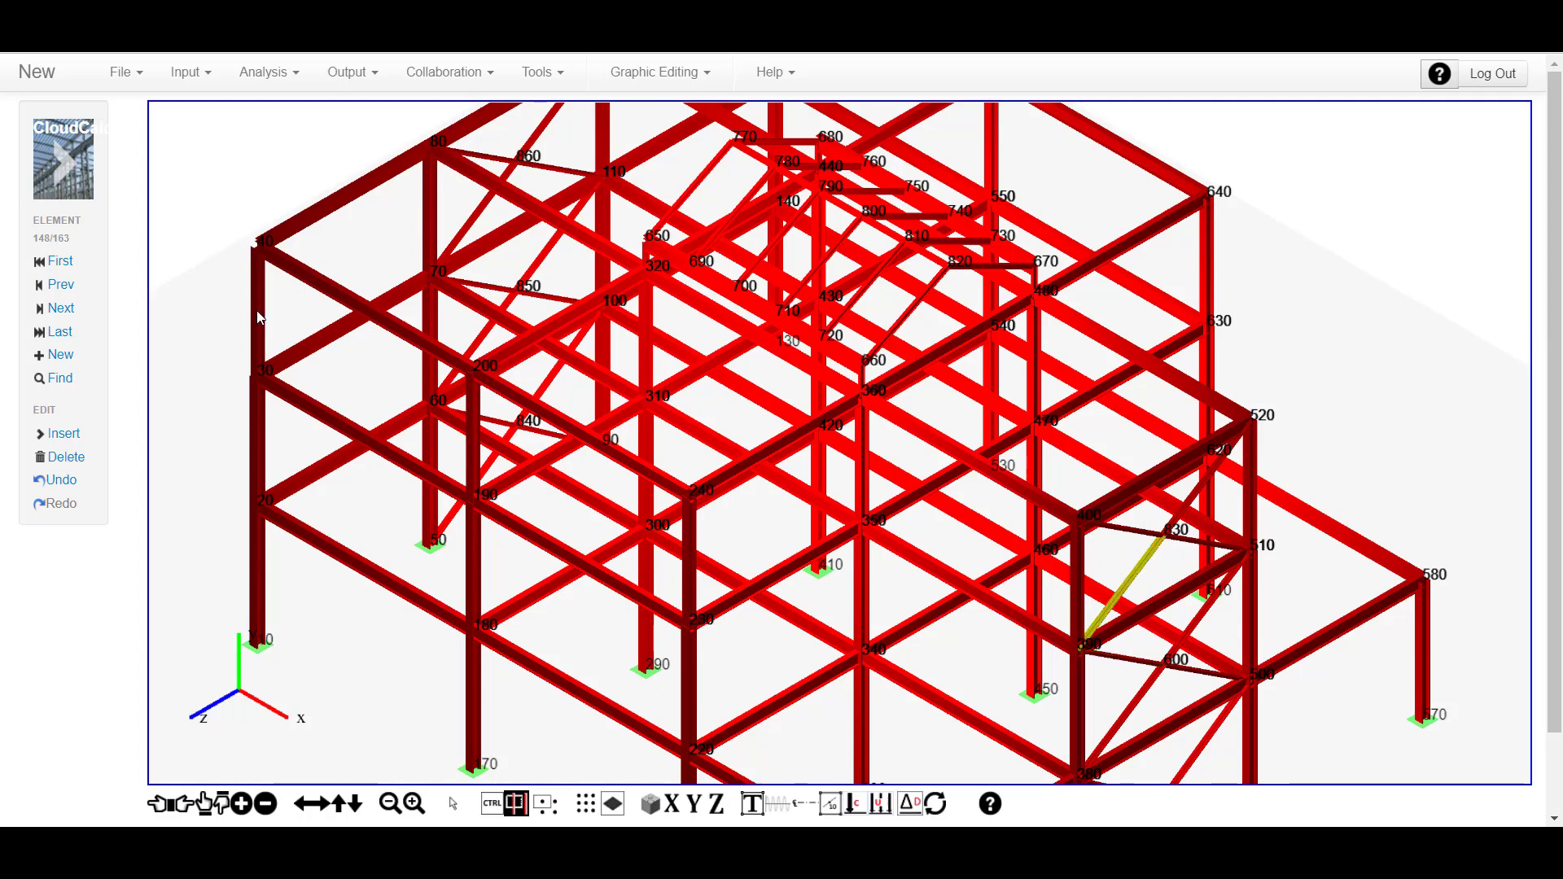
- Rerun the static analysis and sort load case 1 compliance results by Pass/Fail
{"action": "left_click", "coordinate": [71, 158]}
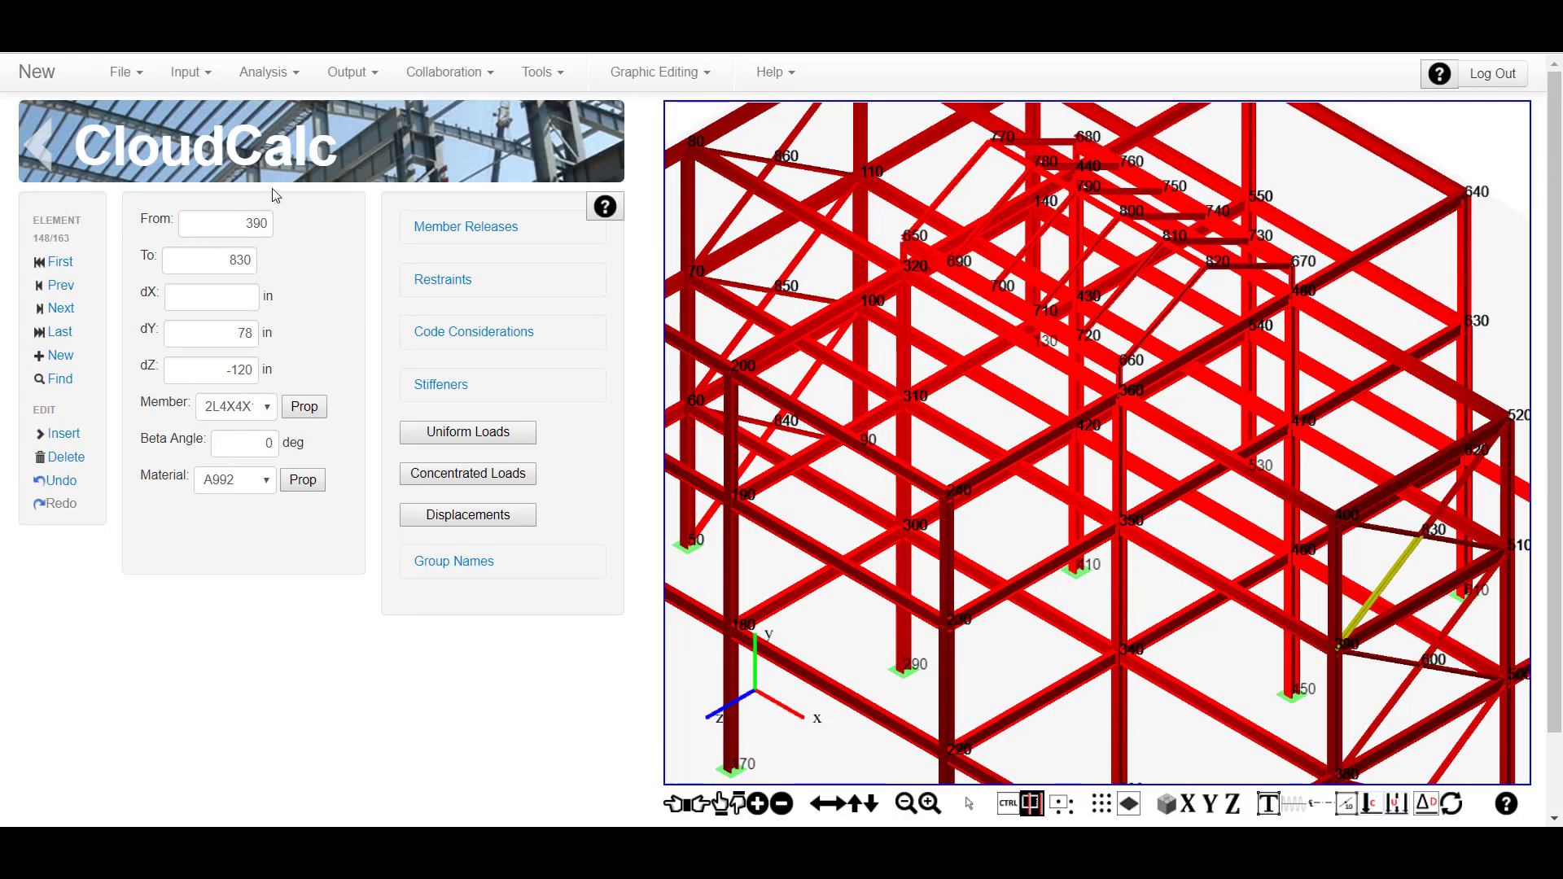
{"action": "left_click", "coordinate": [261, 72]}
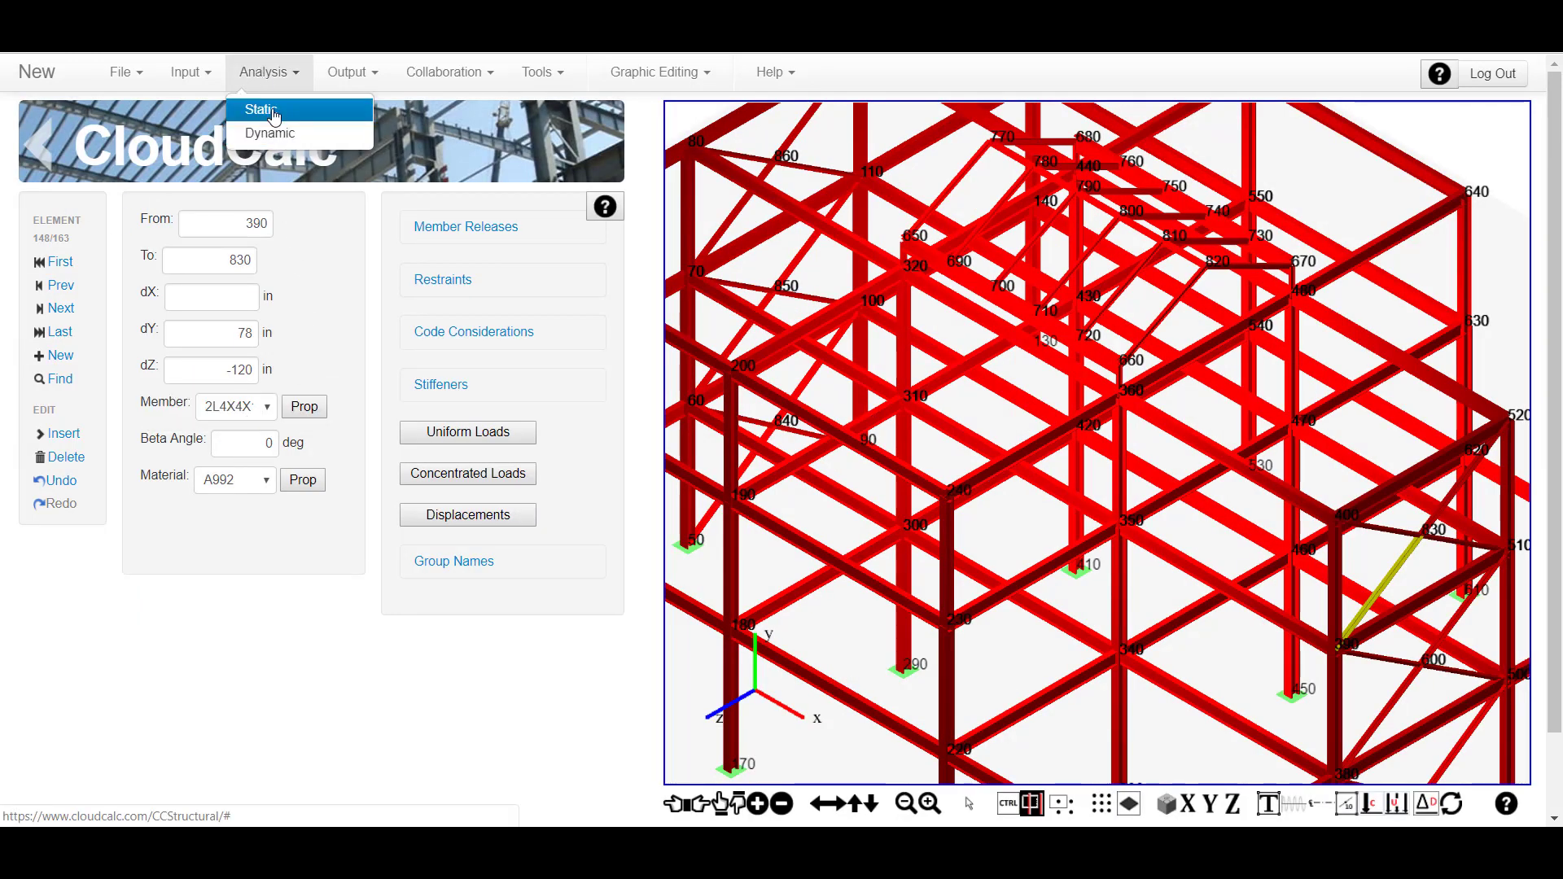
{"action": "left_click", "coordinate": [272, 113]}
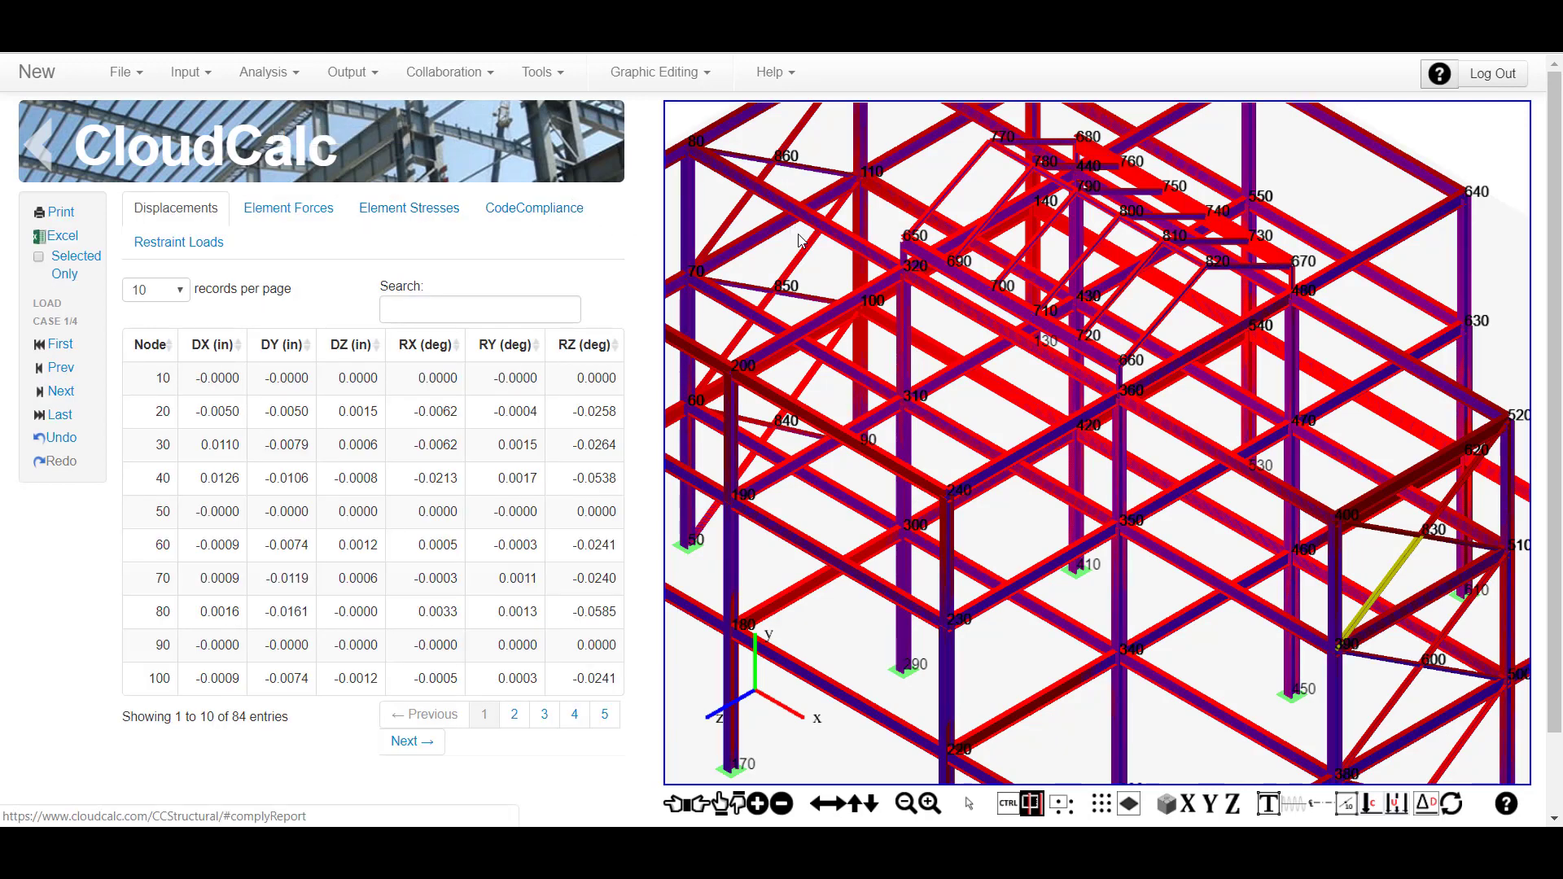
{"action": "left_click", "coordinate": [553, 211]}
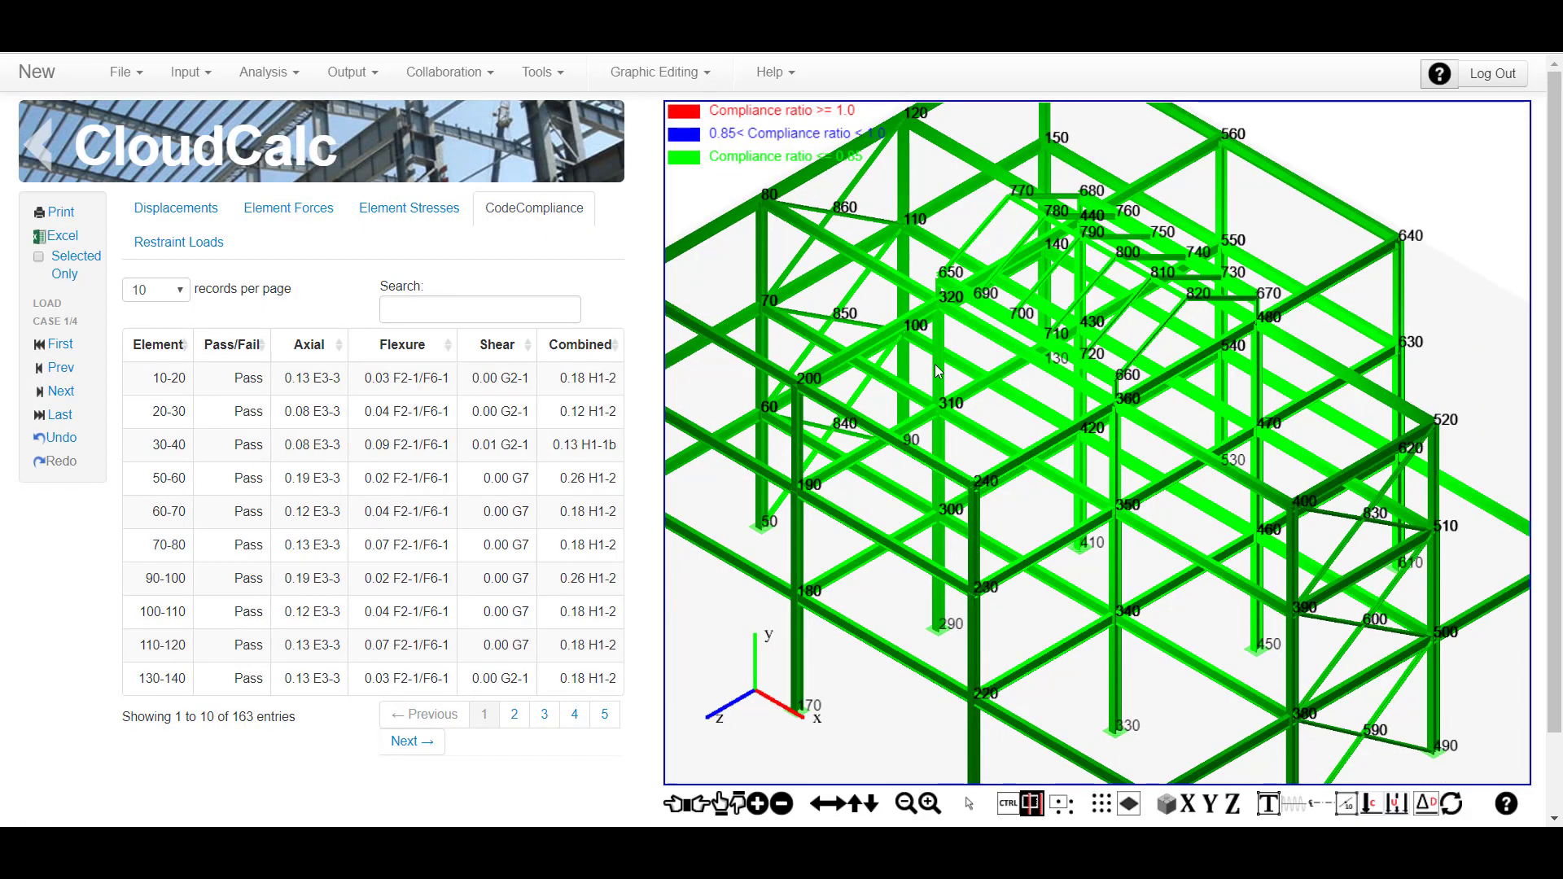
{"action": "left_click", "coordinate": [230, 347]}
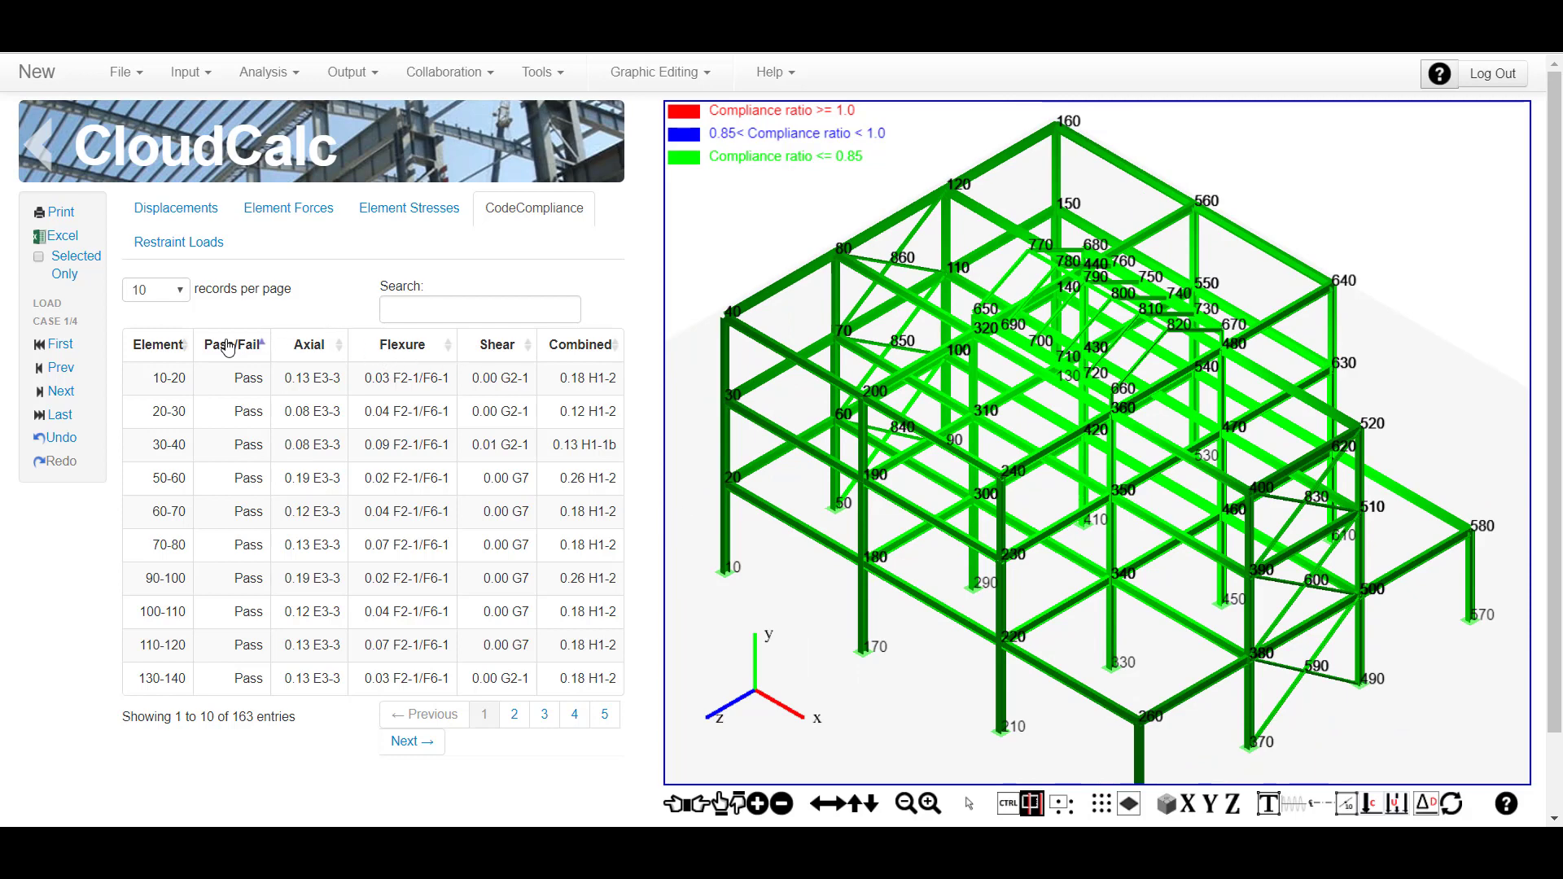
- Check load cases 2–4, sorting by Pass/Fail and highest Combined ratio first
{"action": "left_click", "coordinate": [58, 391]}
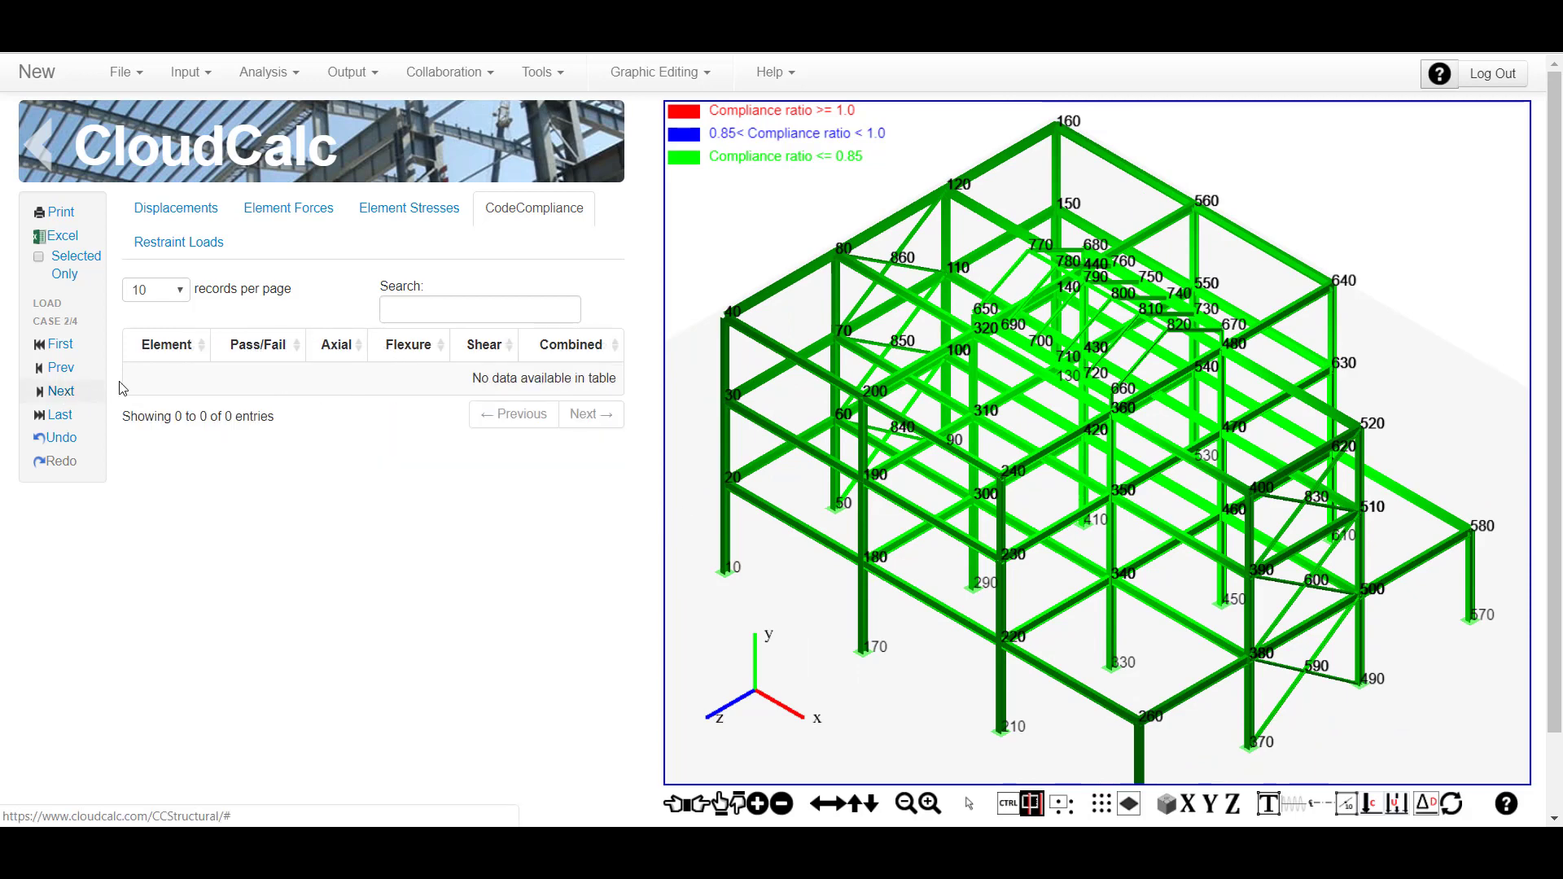
{"action": "left_click", "coordinate": [248, 361]}
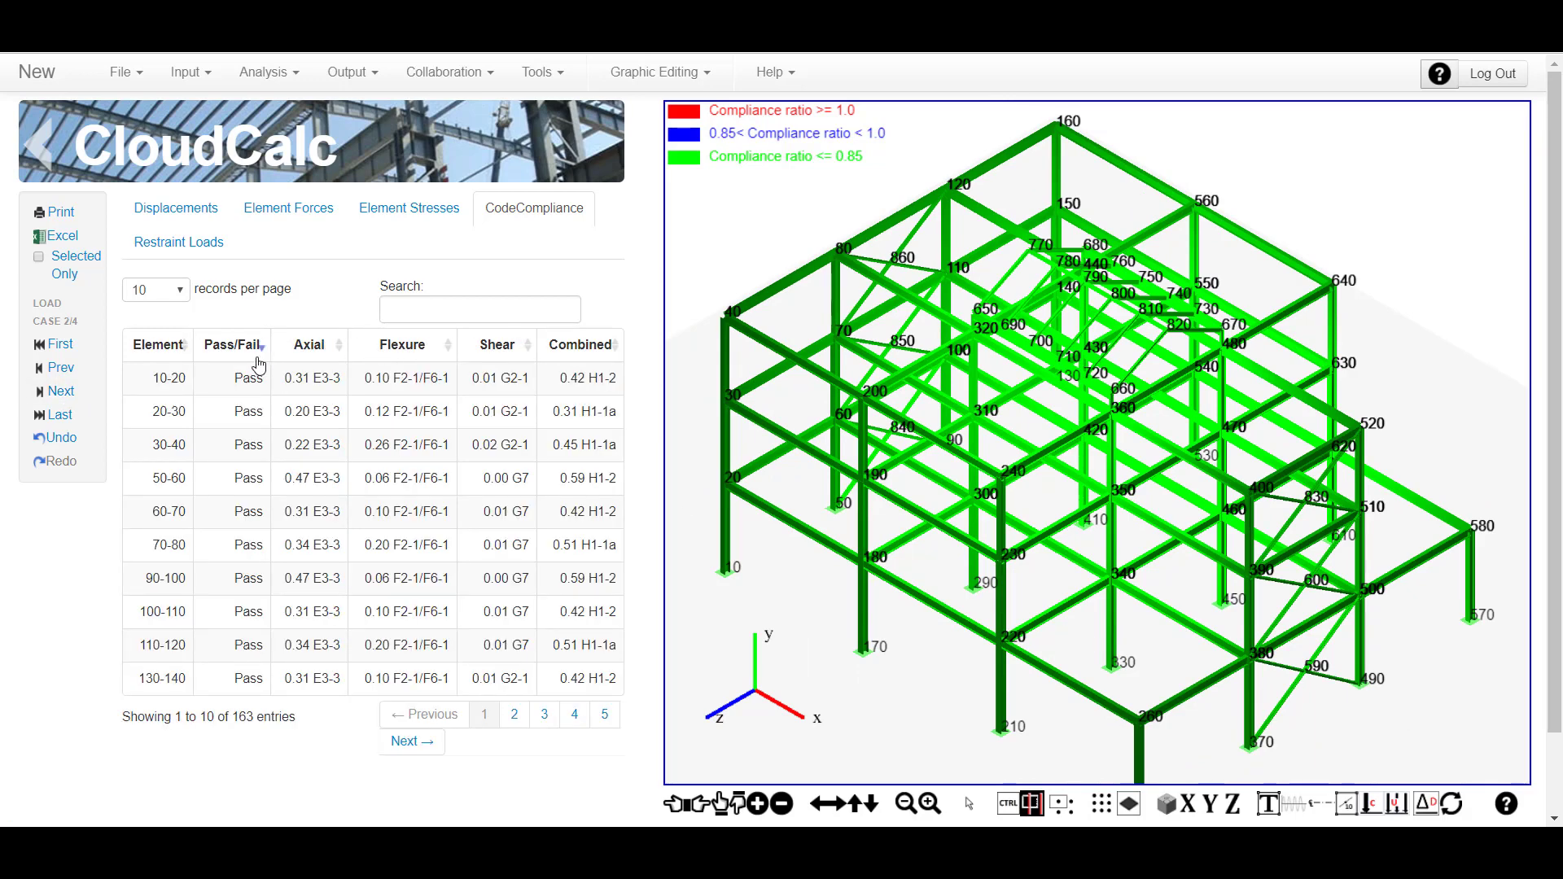
{"action": "left_click", "coordinate": [59, 391]}
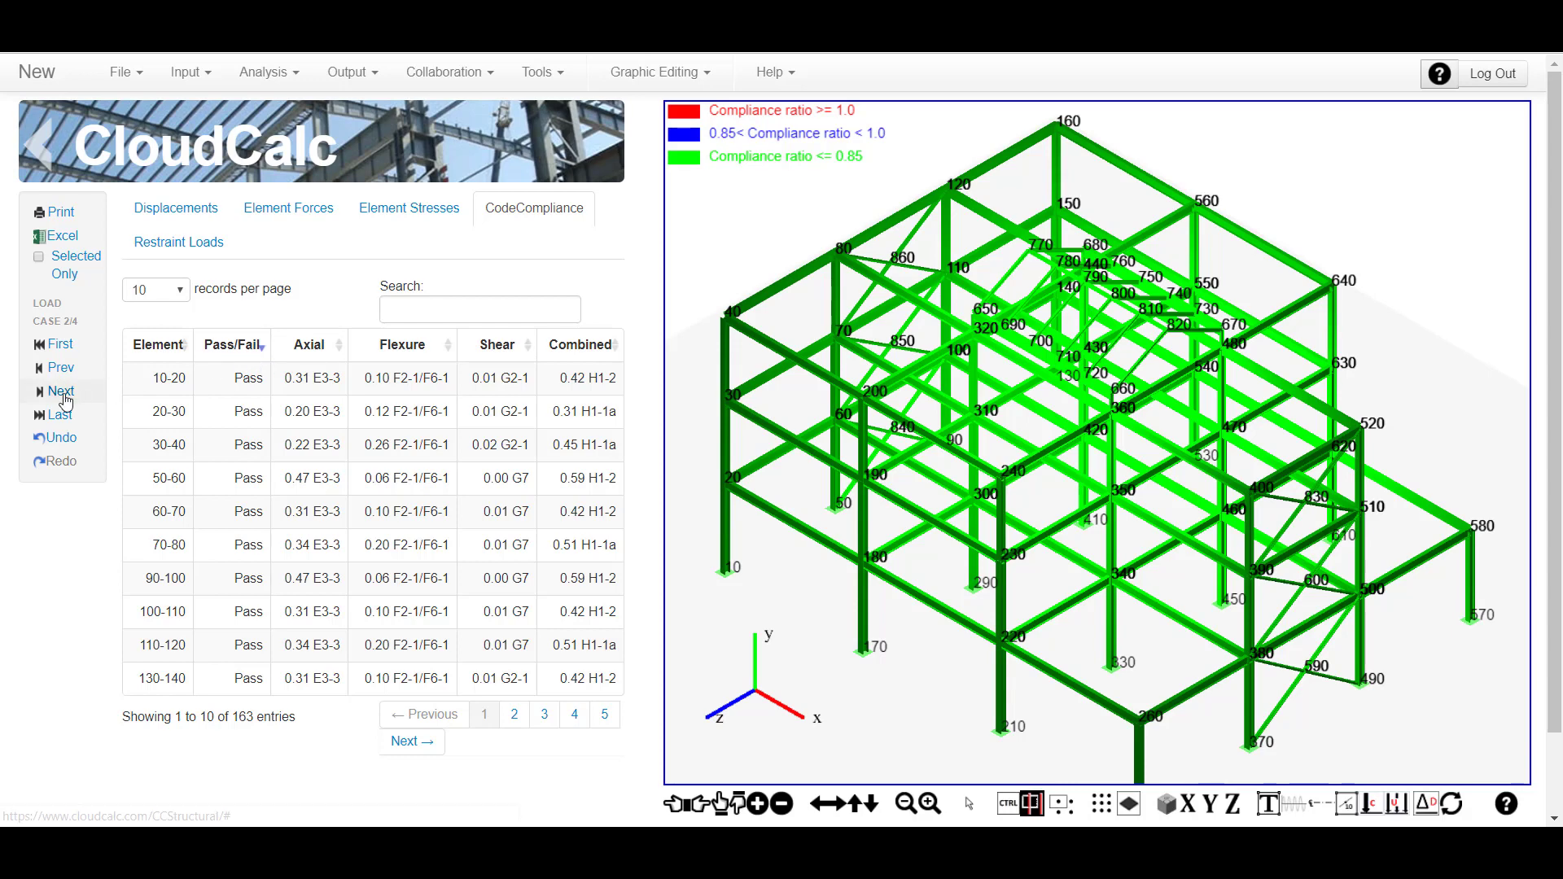
{"action": "left_click", "coordinate": [249, 359]}
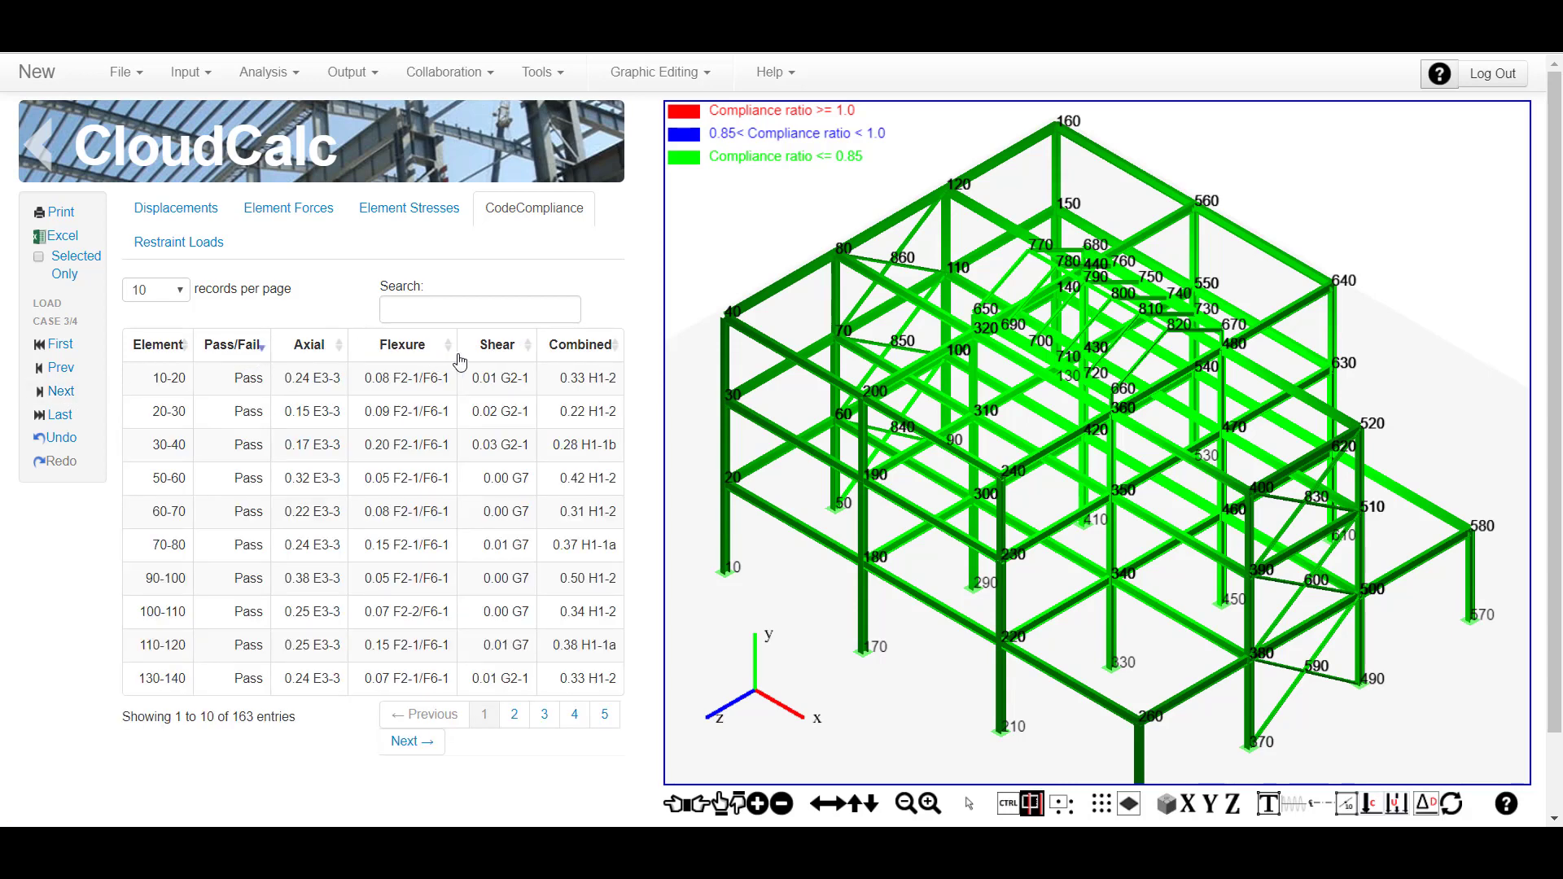
{"action": "left_click", "coordinate": [579, 355]}
{"action": "left_click", "coordinate": [599, 355]}
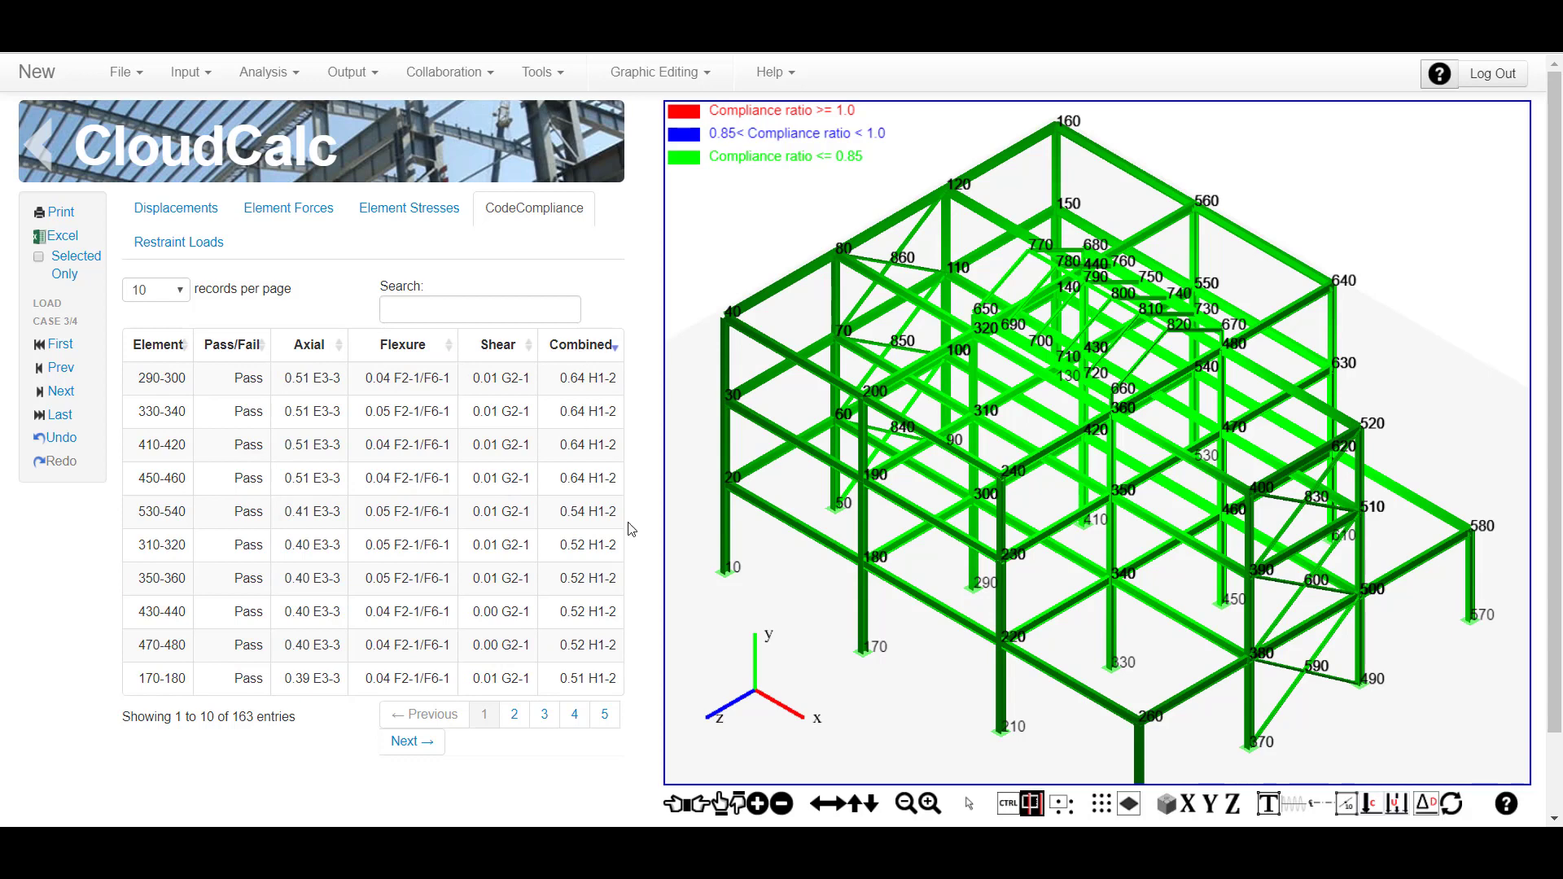
{"action": "left_click", "coordinate": [106, 395]}
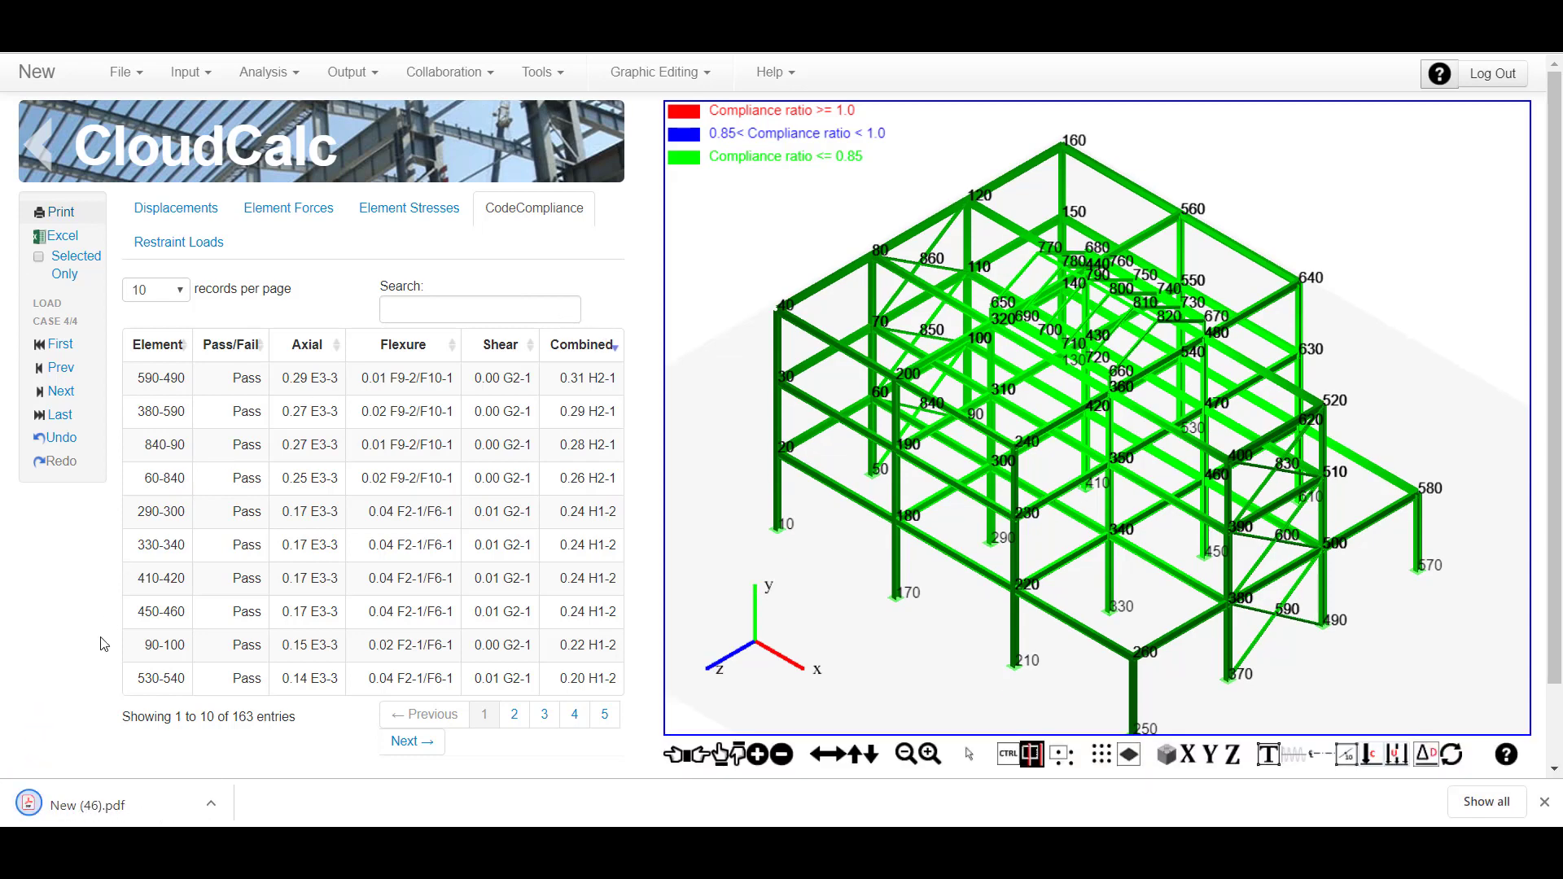
- Skim the New (46).pdf report's element listing and jump ahead to page 113
{"action": "left_click", "coordinate": [90, 805]}
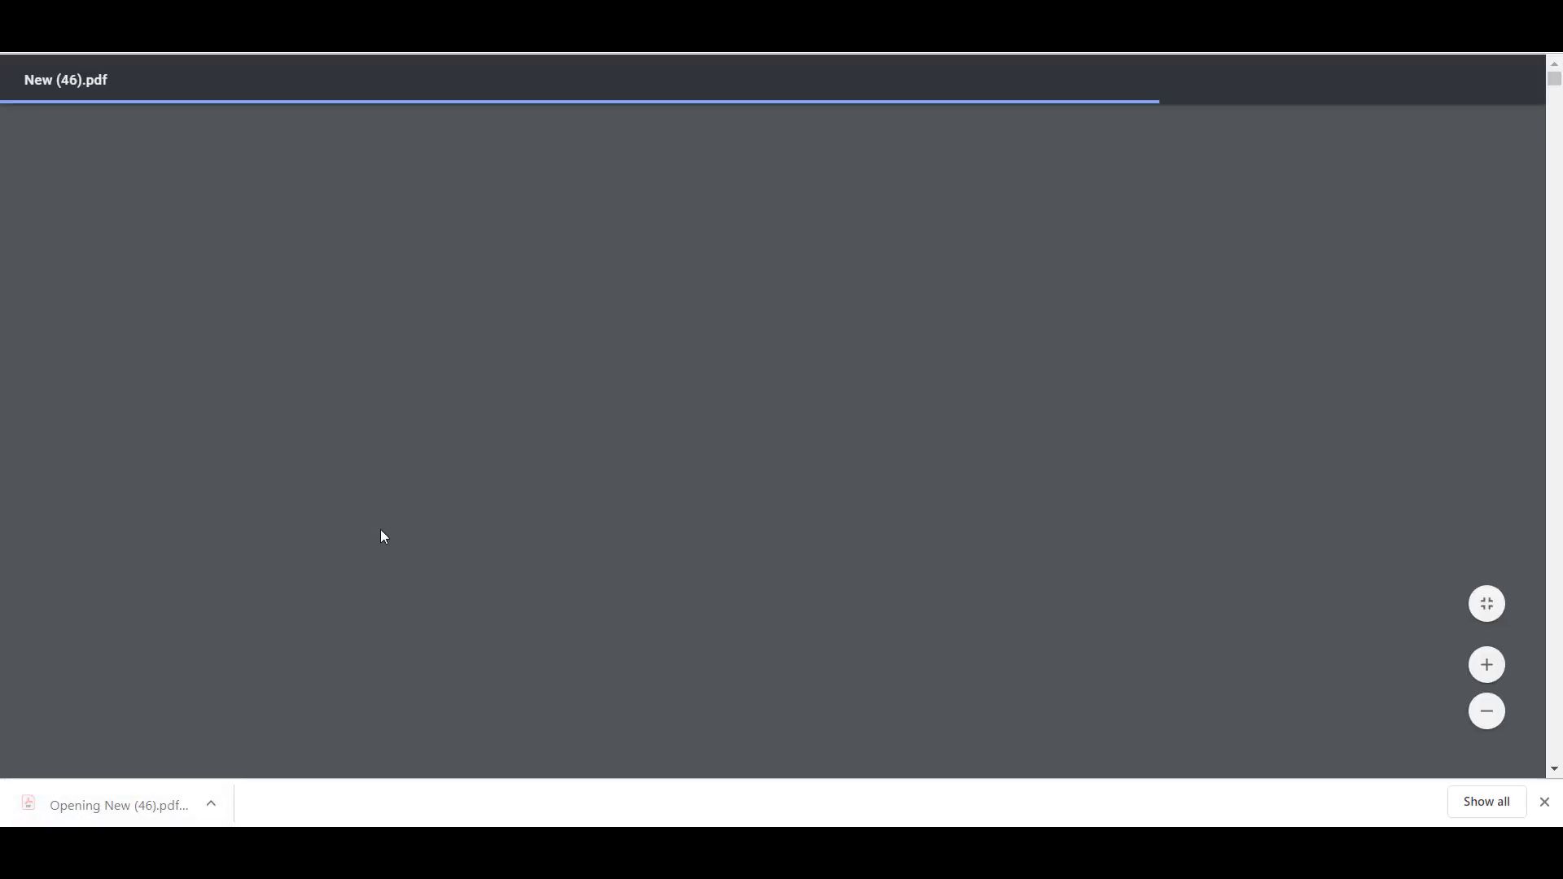
{"action": "scroll", "coordinate": [1059, 416], "scroll_direction": "down", "scroll_amount": 8}
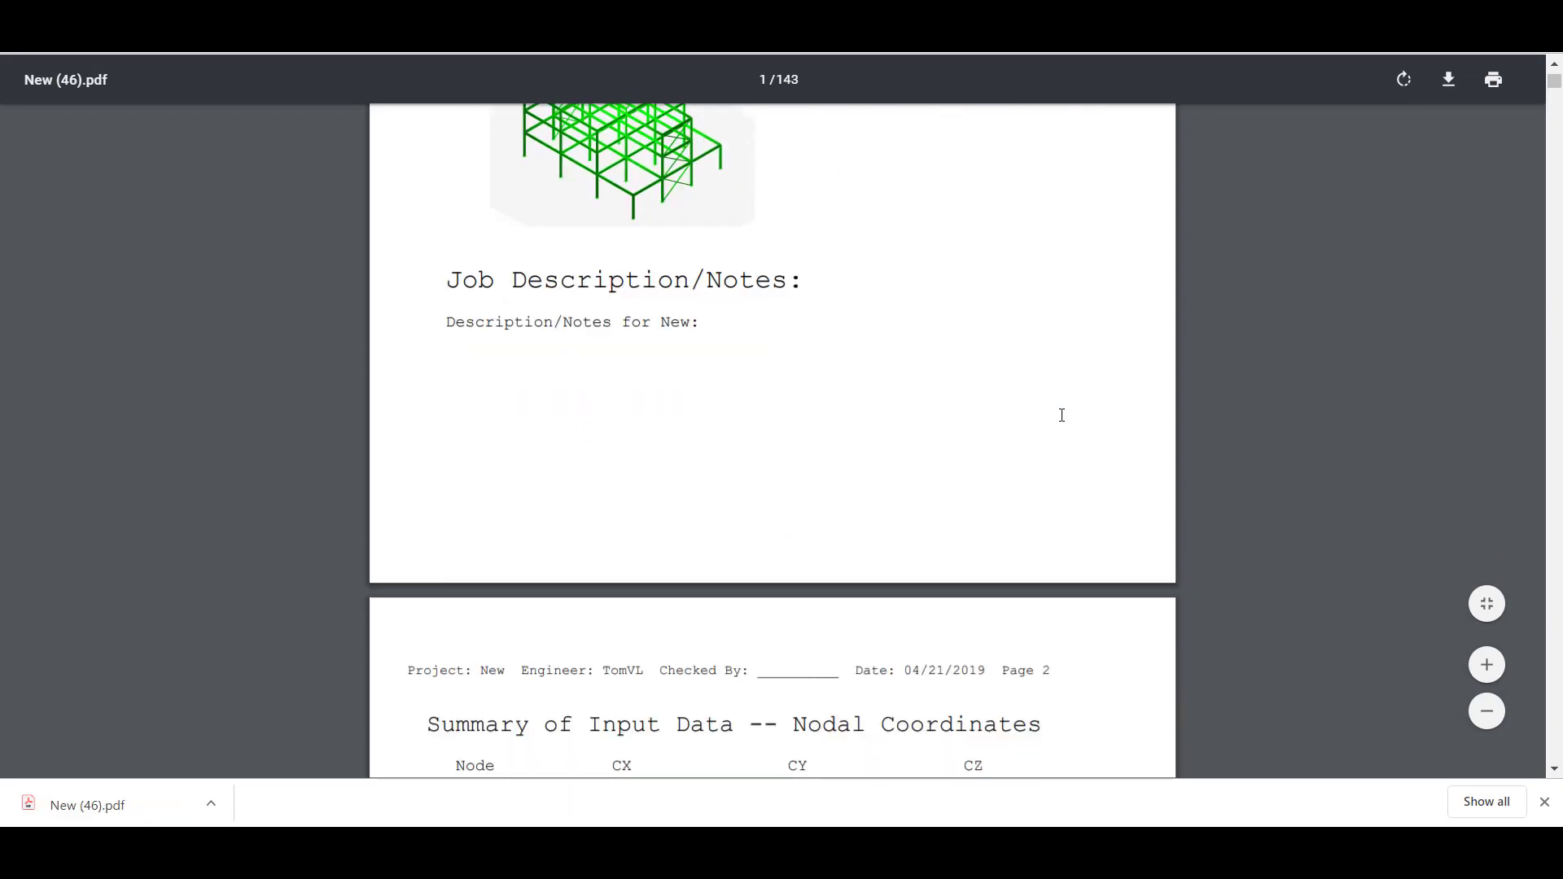
{"action": "scroll", "coordinate": [1062, 415], "scroll_direction": "down", "scroll_amount": 20}
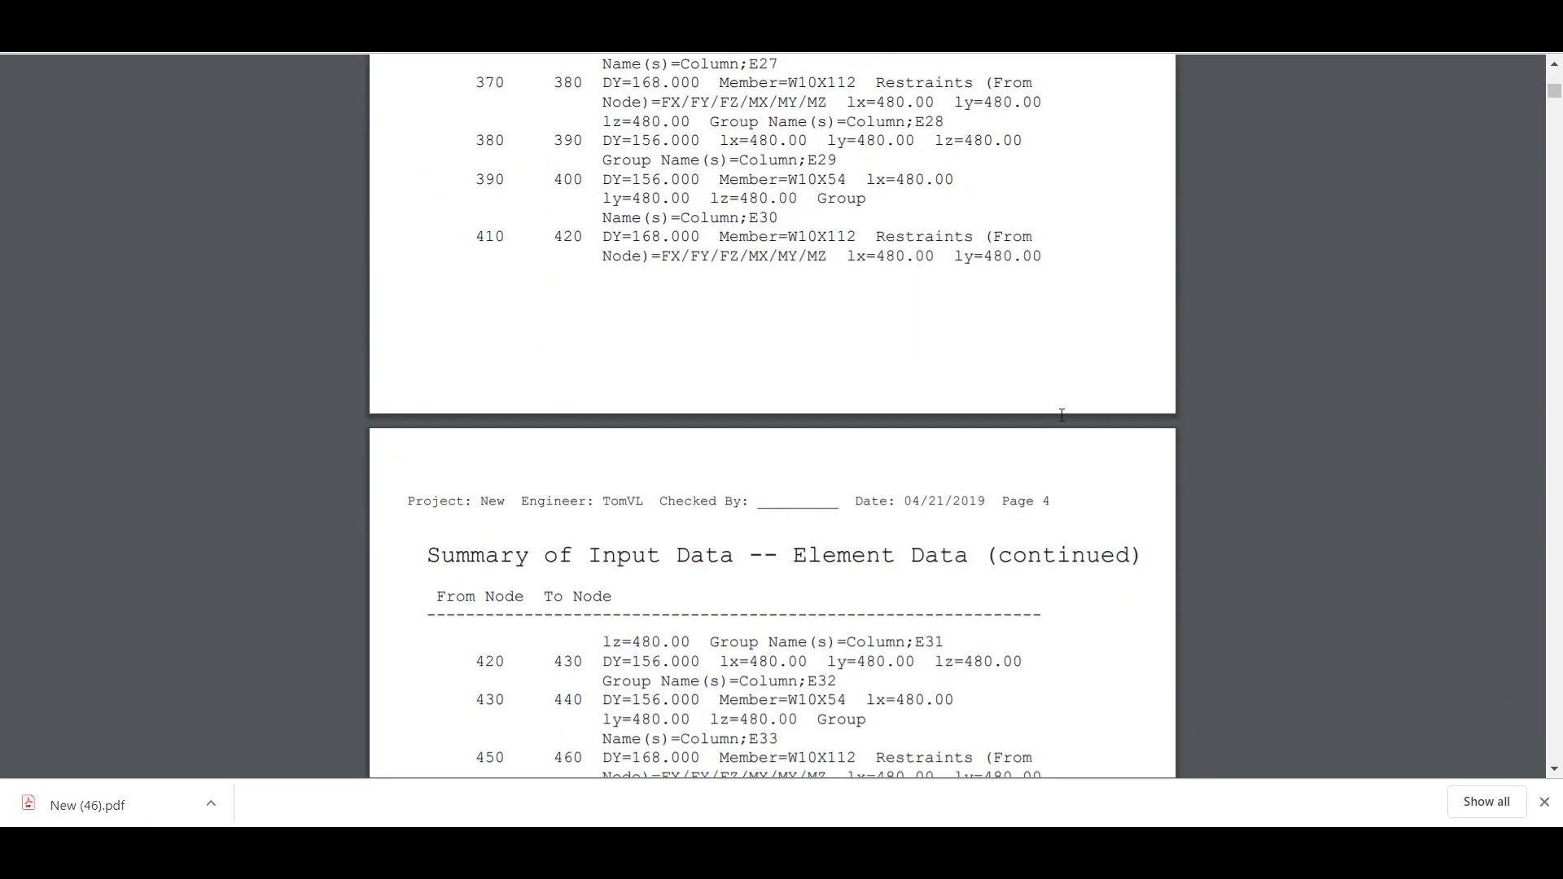
{"action": "left_click", "coordinate": [1544, 802]}
{"action": "scroll", "coordinate": [1535, 757], "scroll_direction": "down", "scroll_amount": 7}
{"action": "scroll", "coordinate": [1559, 163], "scroll_direction": "down", "scroll_amount": 8}
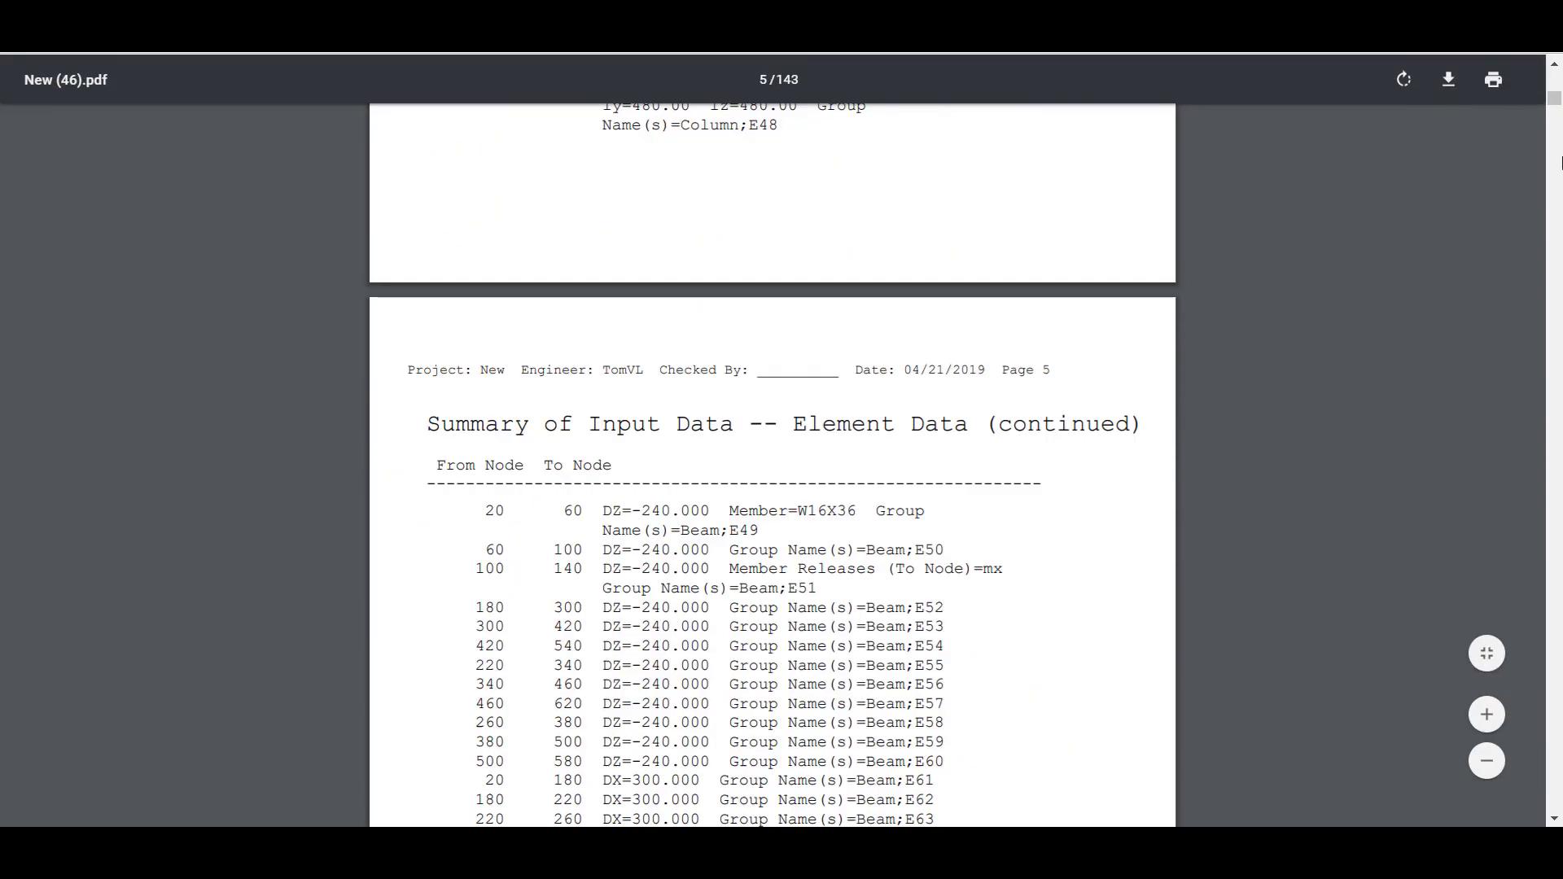
{"action": "scroll", "coordinate": [1290, 328], "scroll_direction": "down", "scroll_amount": 11}
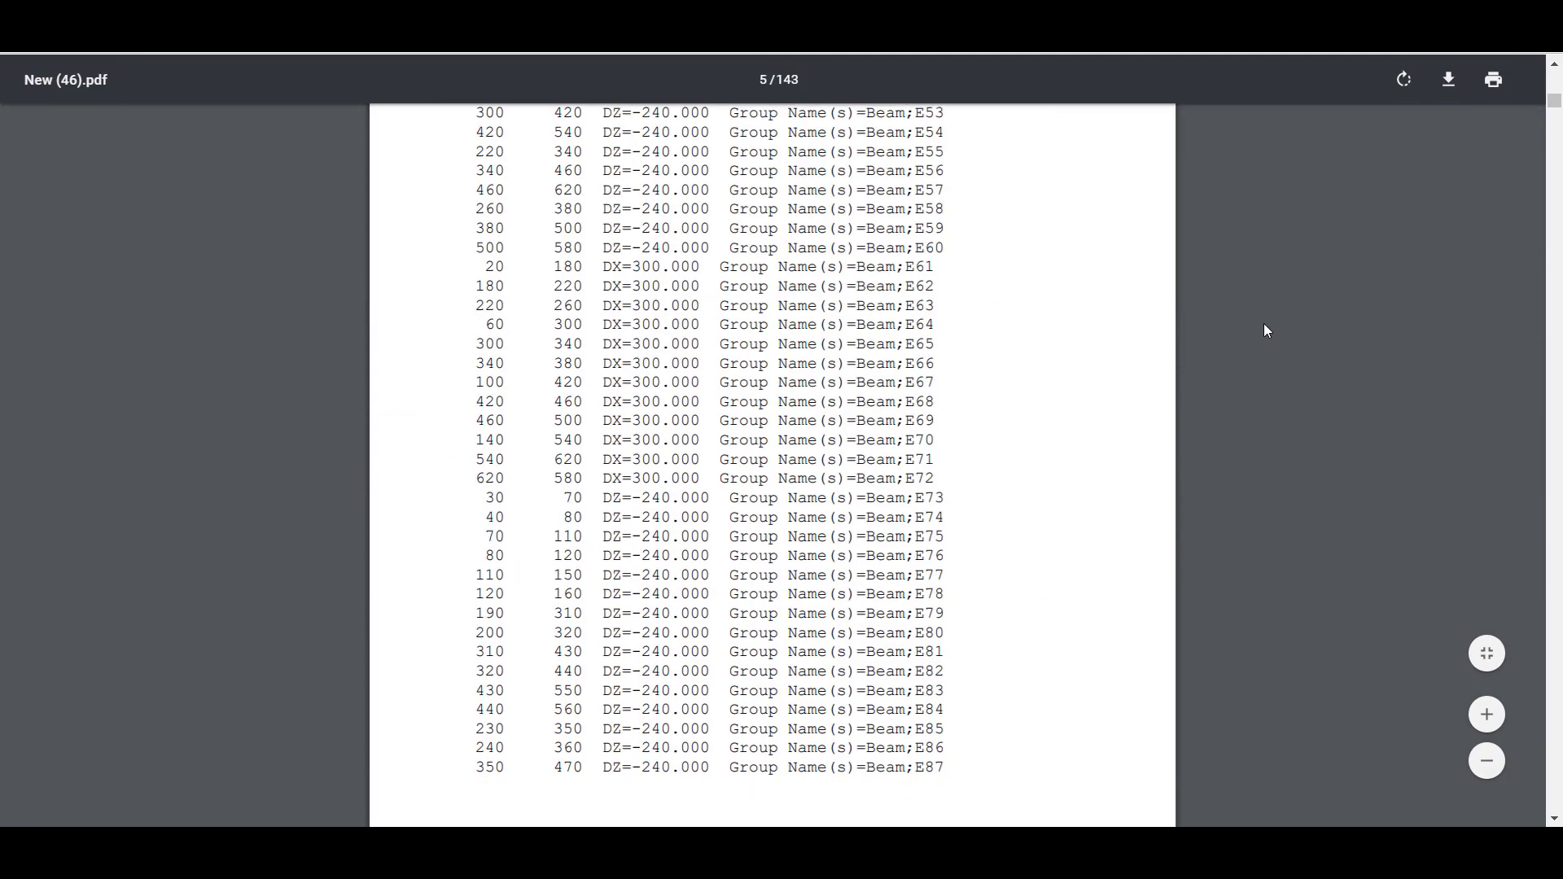
{"action": "left_click_drag", "start_coordinate": [1558, 128], "coordinate": [1554, 793]}
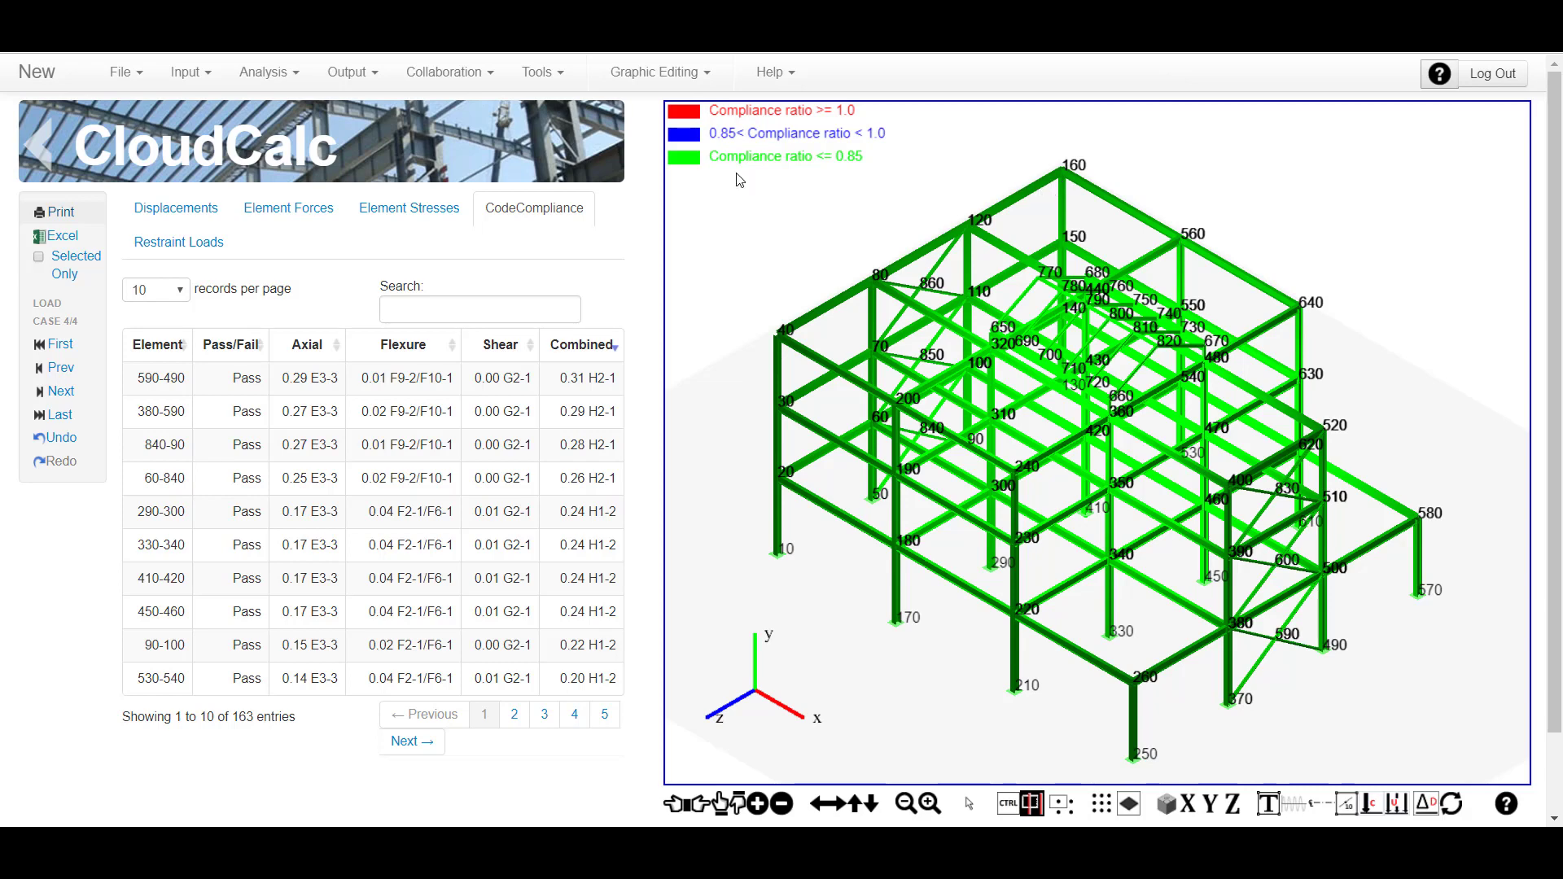
- Add a view-only share of the model for the recipient's user name, then log out
{"action": "left_click", "coordinate": [447, 75]}
{"action": "left_click", "coordinate": [450, 114]}
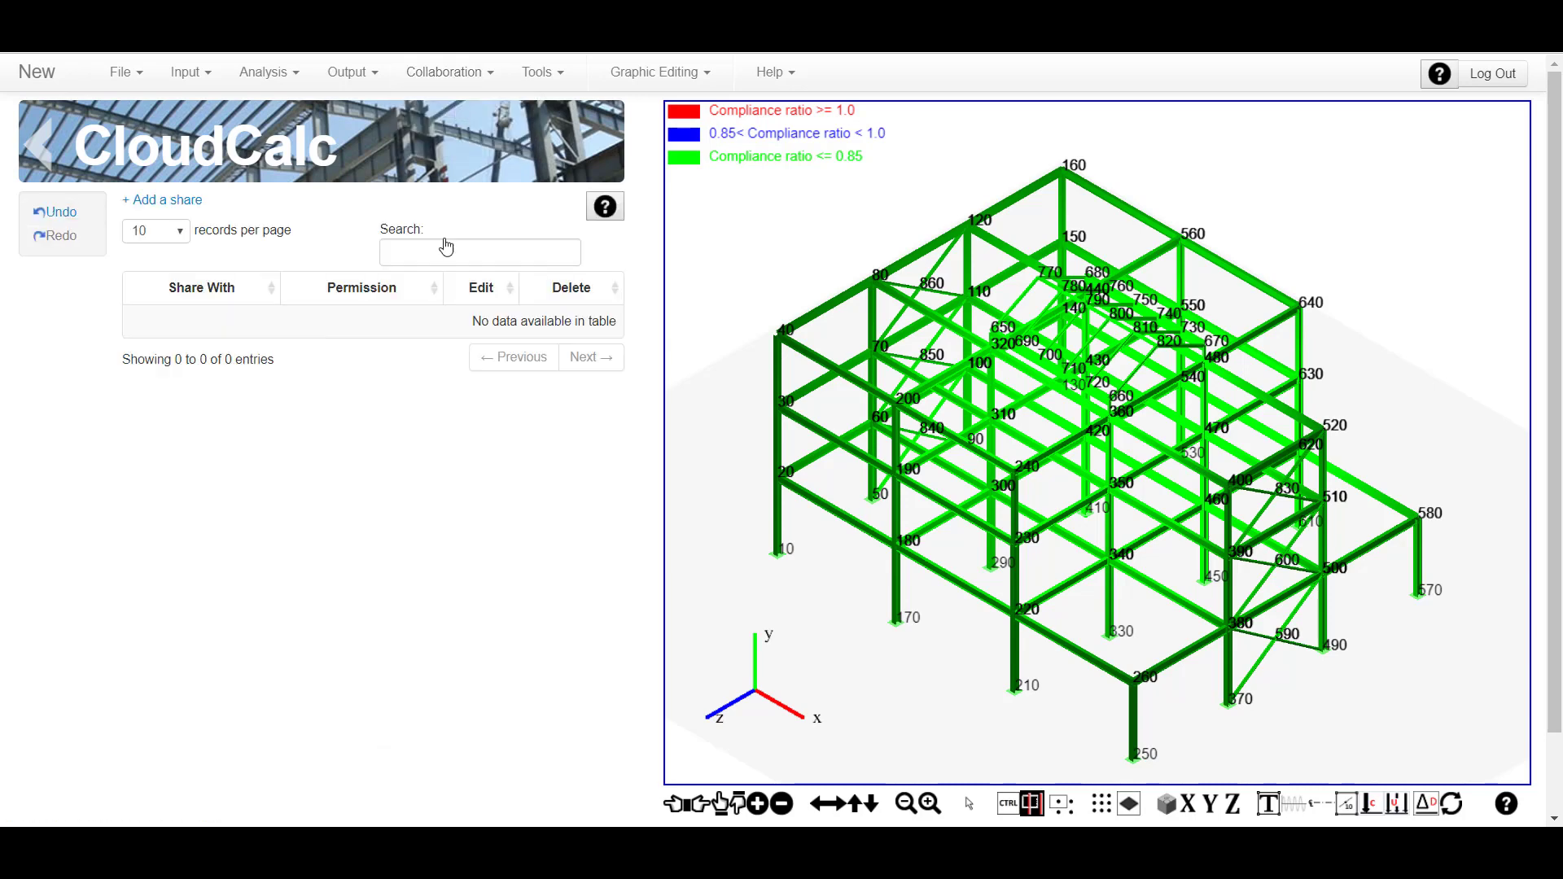
{"action": "left_click", "coordinate": [184, 203]}
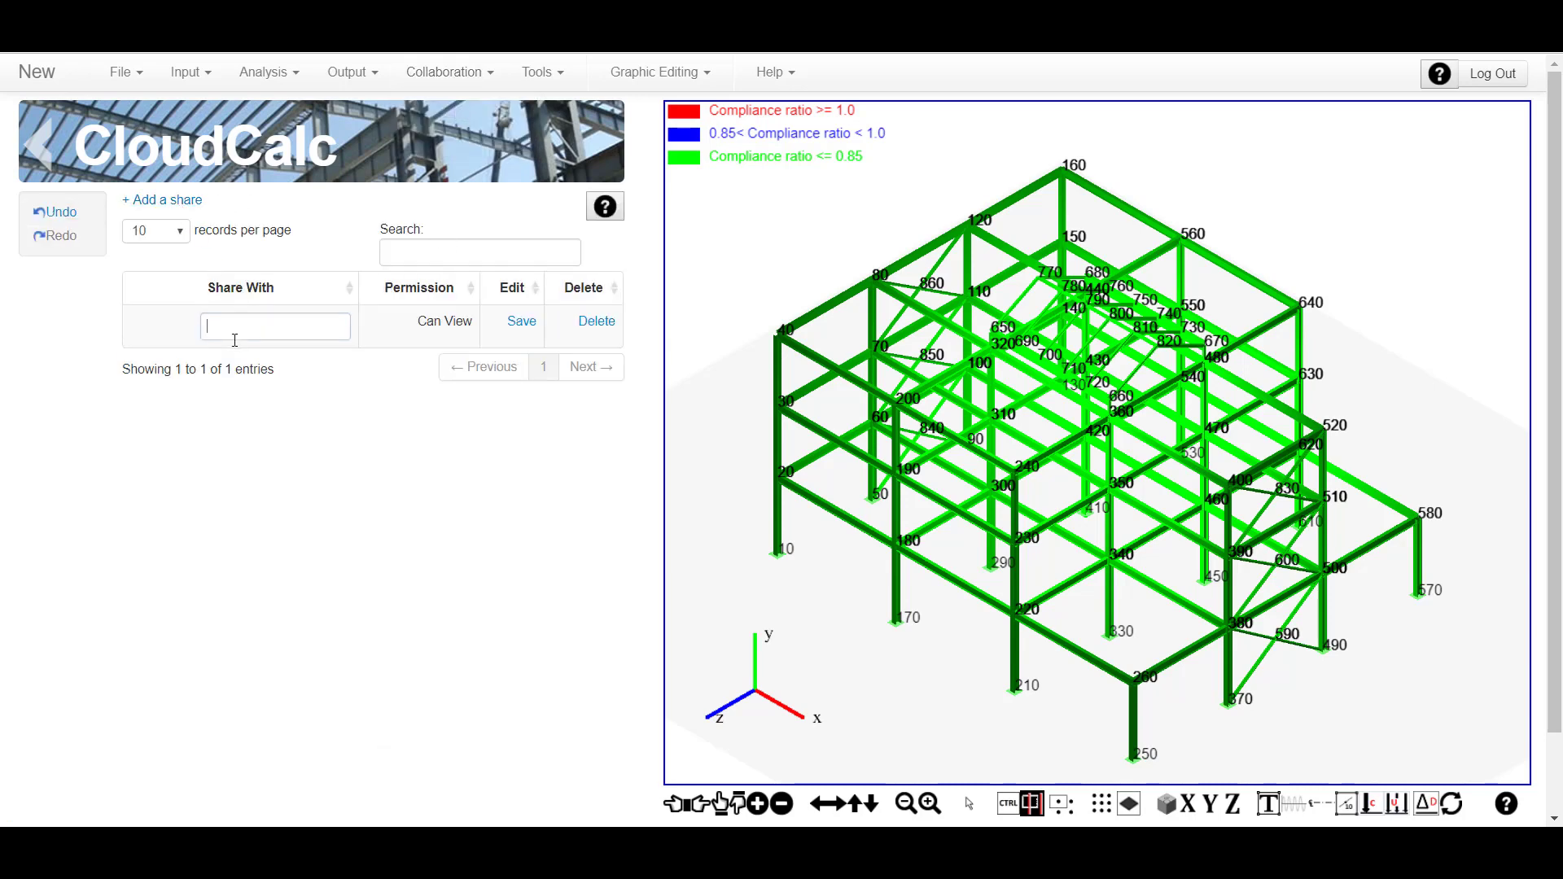
{"action": "left_click", "coordinate": [265, 328]}
{"action": "type", "text": "mimarSinan"}
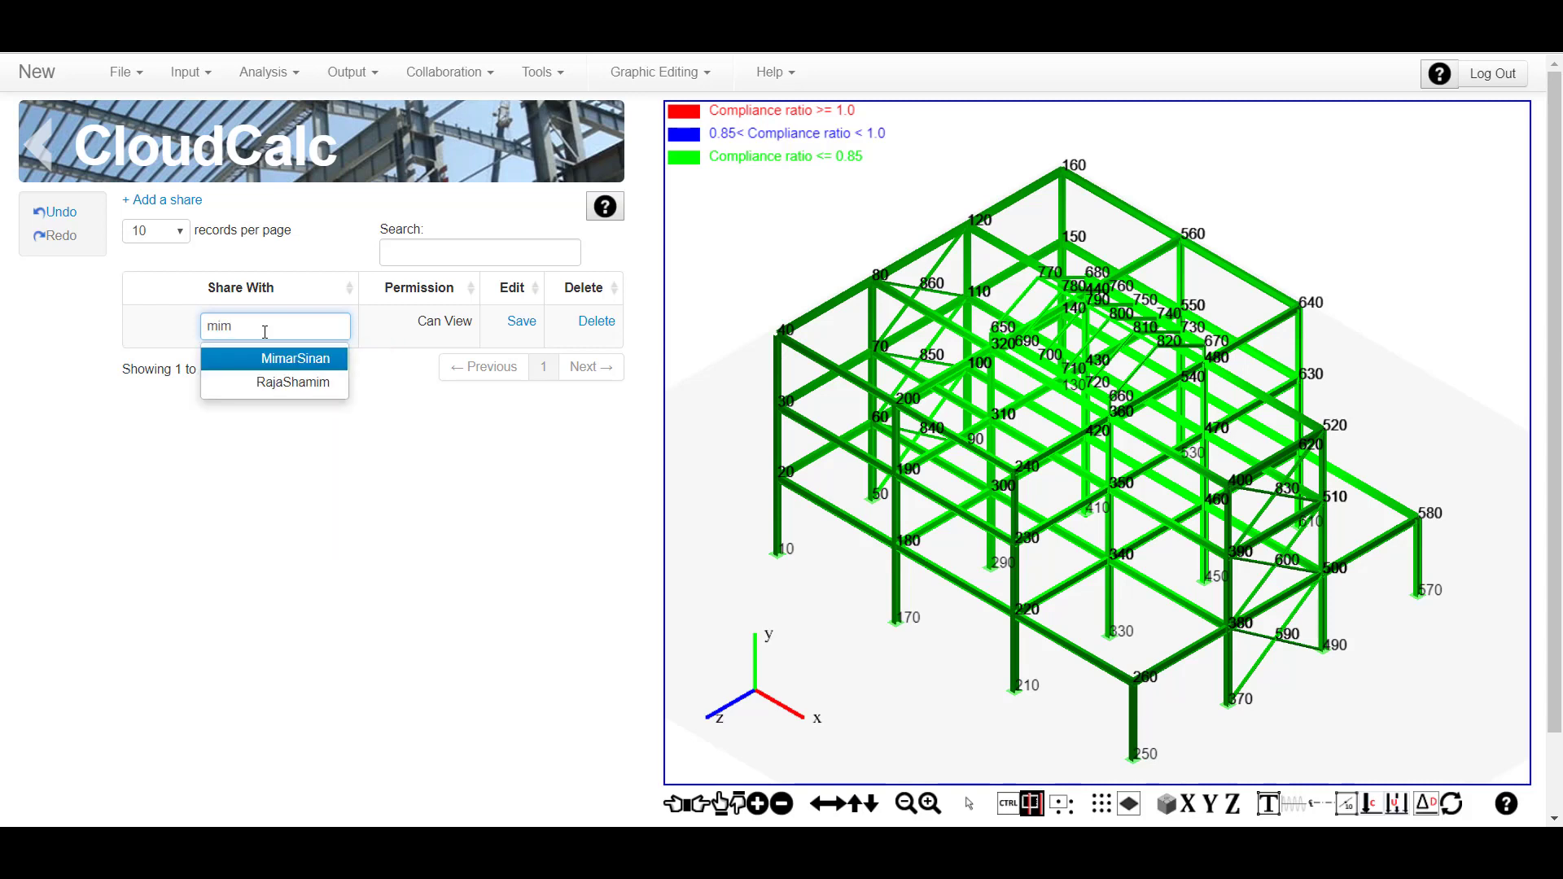
{"action": "key", "text": "Return"}
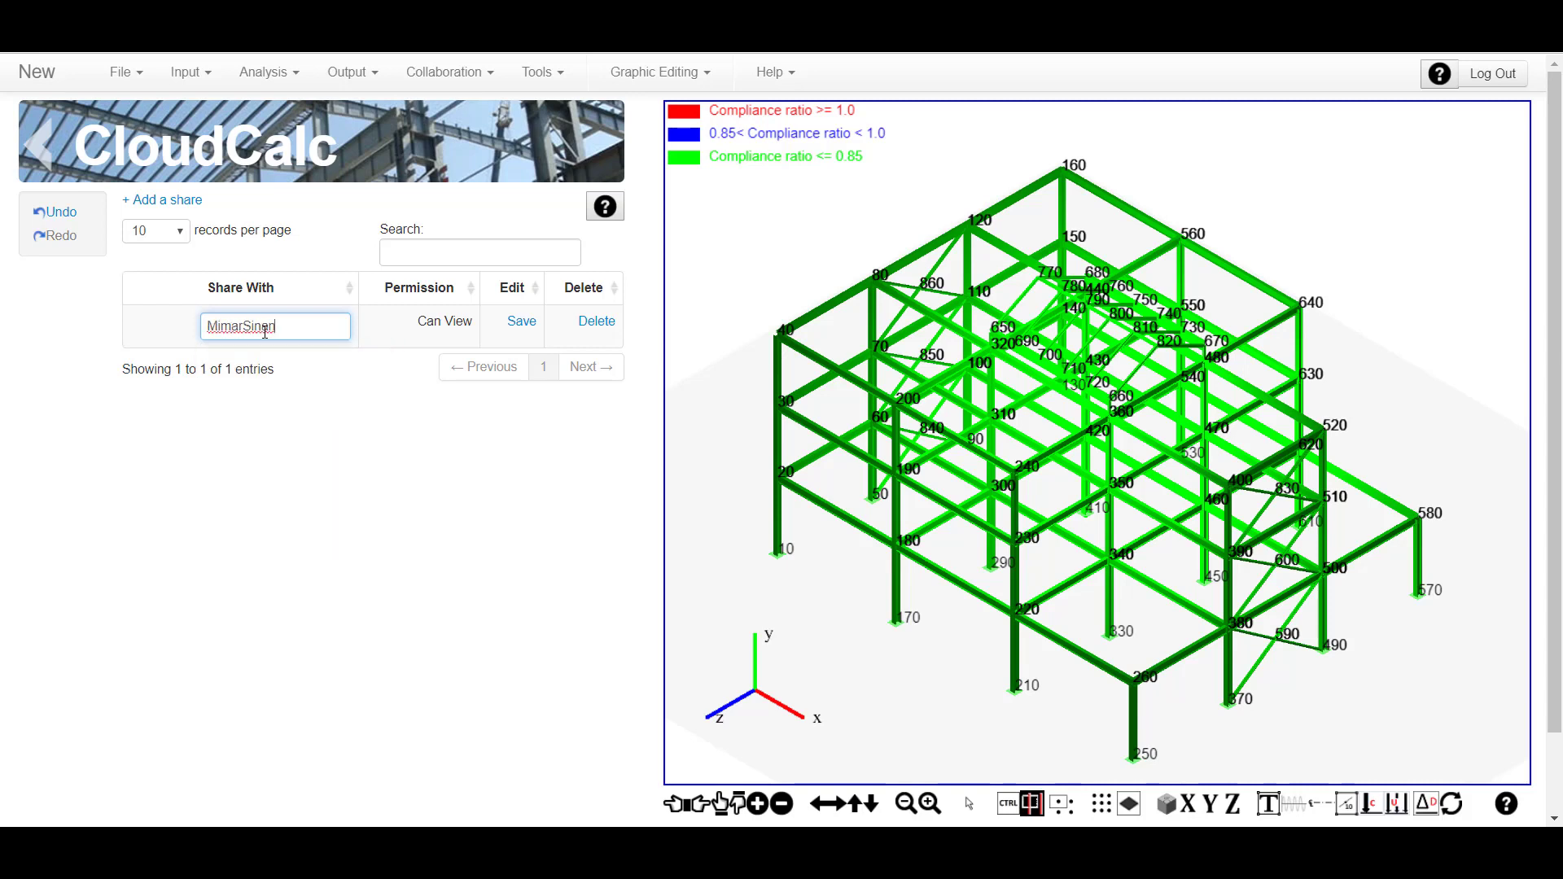
{"action": "left_click", "coordinate": [521, 322]}
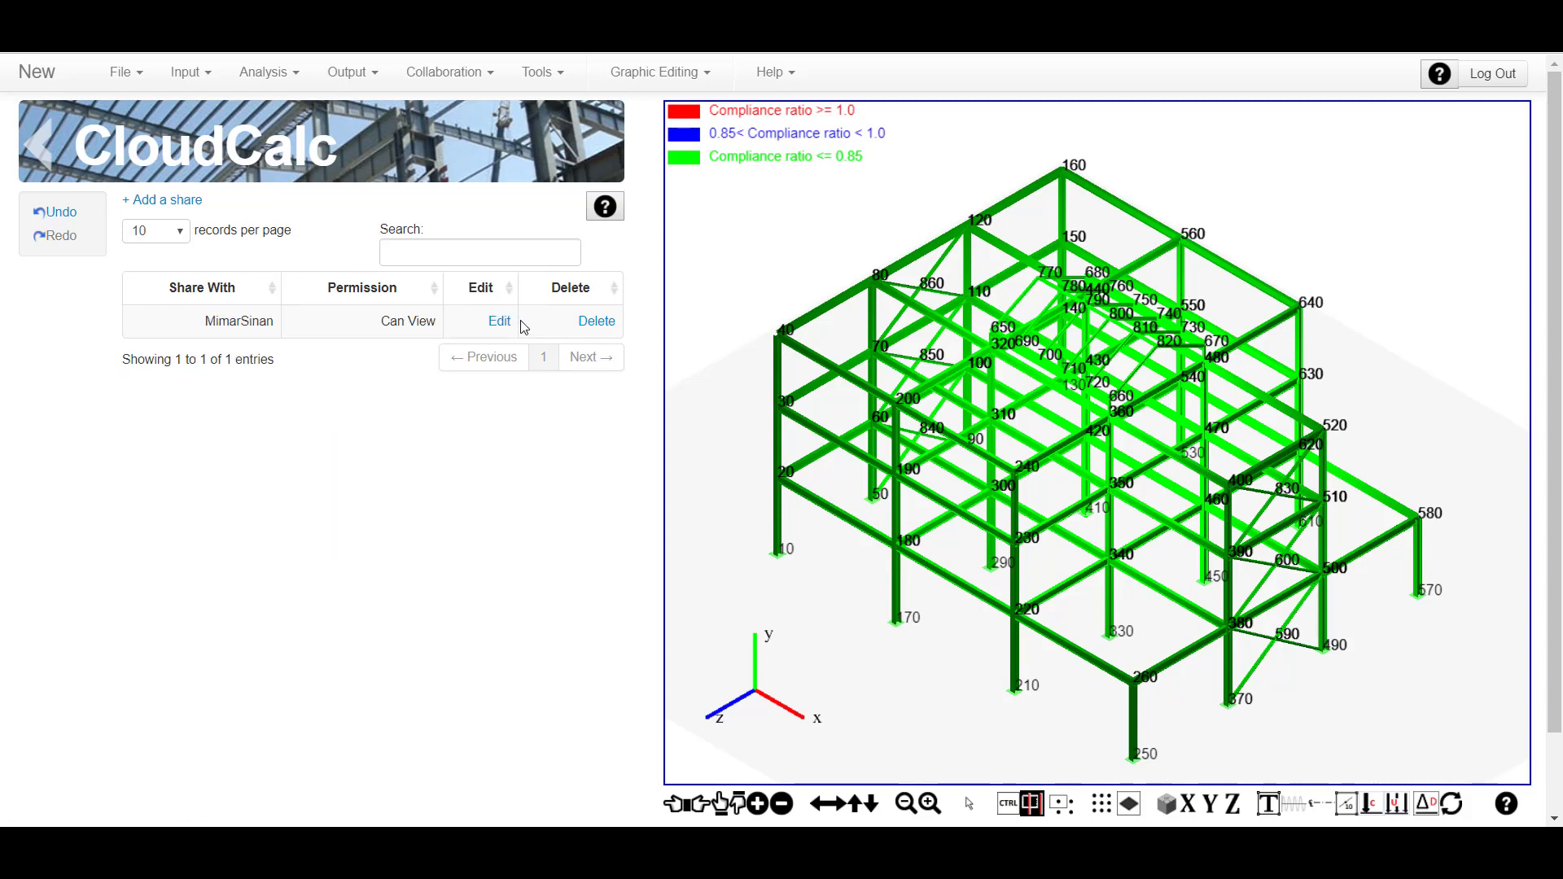
{"action": "left_click", "coordinate": [1488, 77]}
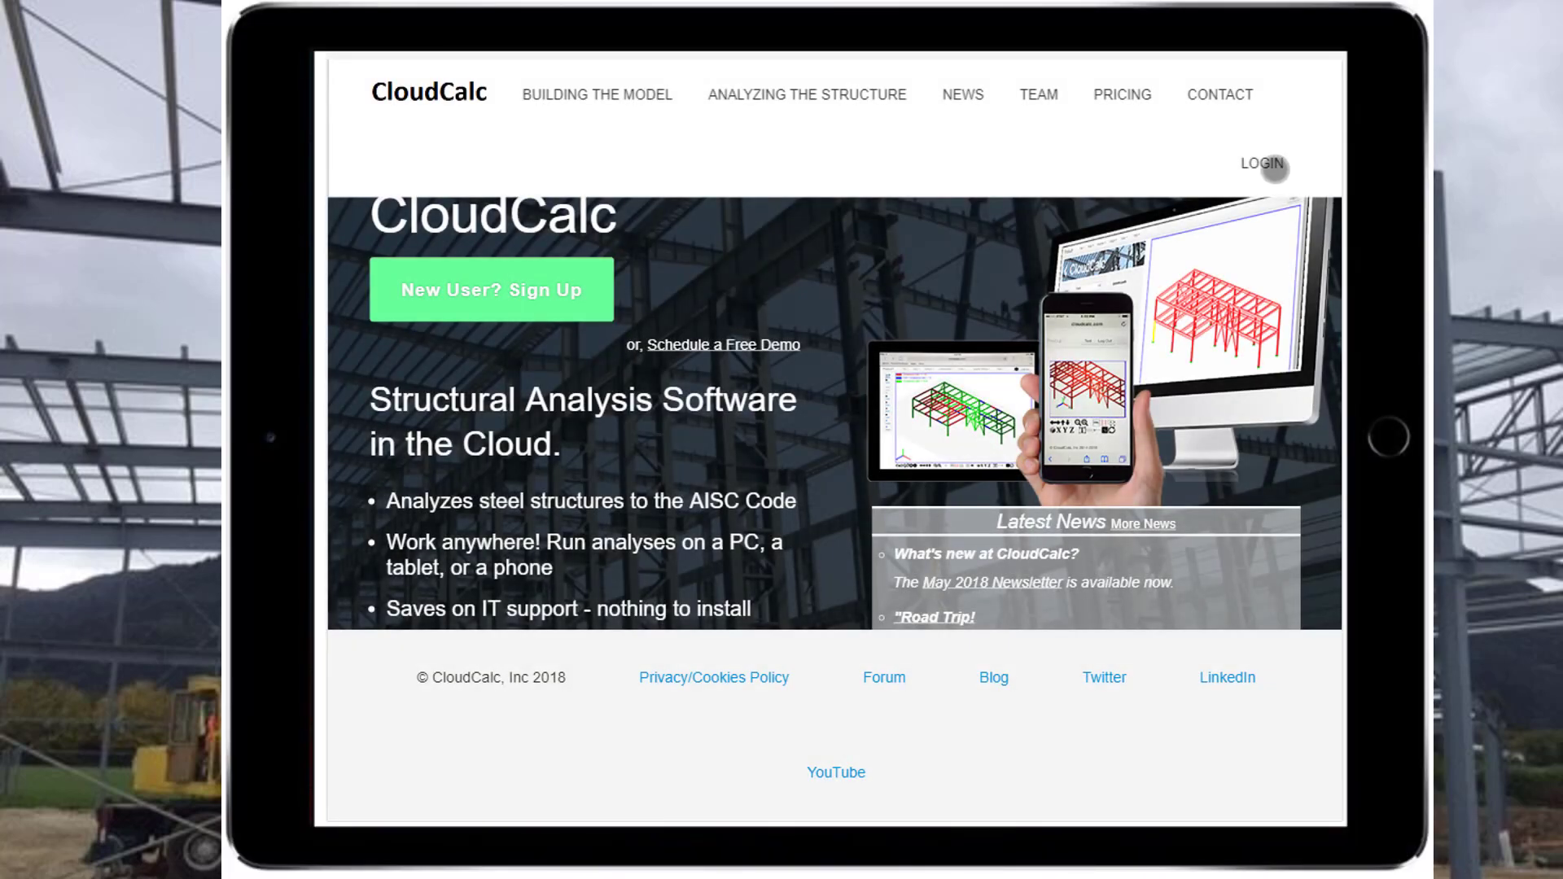
- Sign in to CloudCalc with the recipient account's username and password
{"action": "left_click", "coordinate": [1272, 163]}
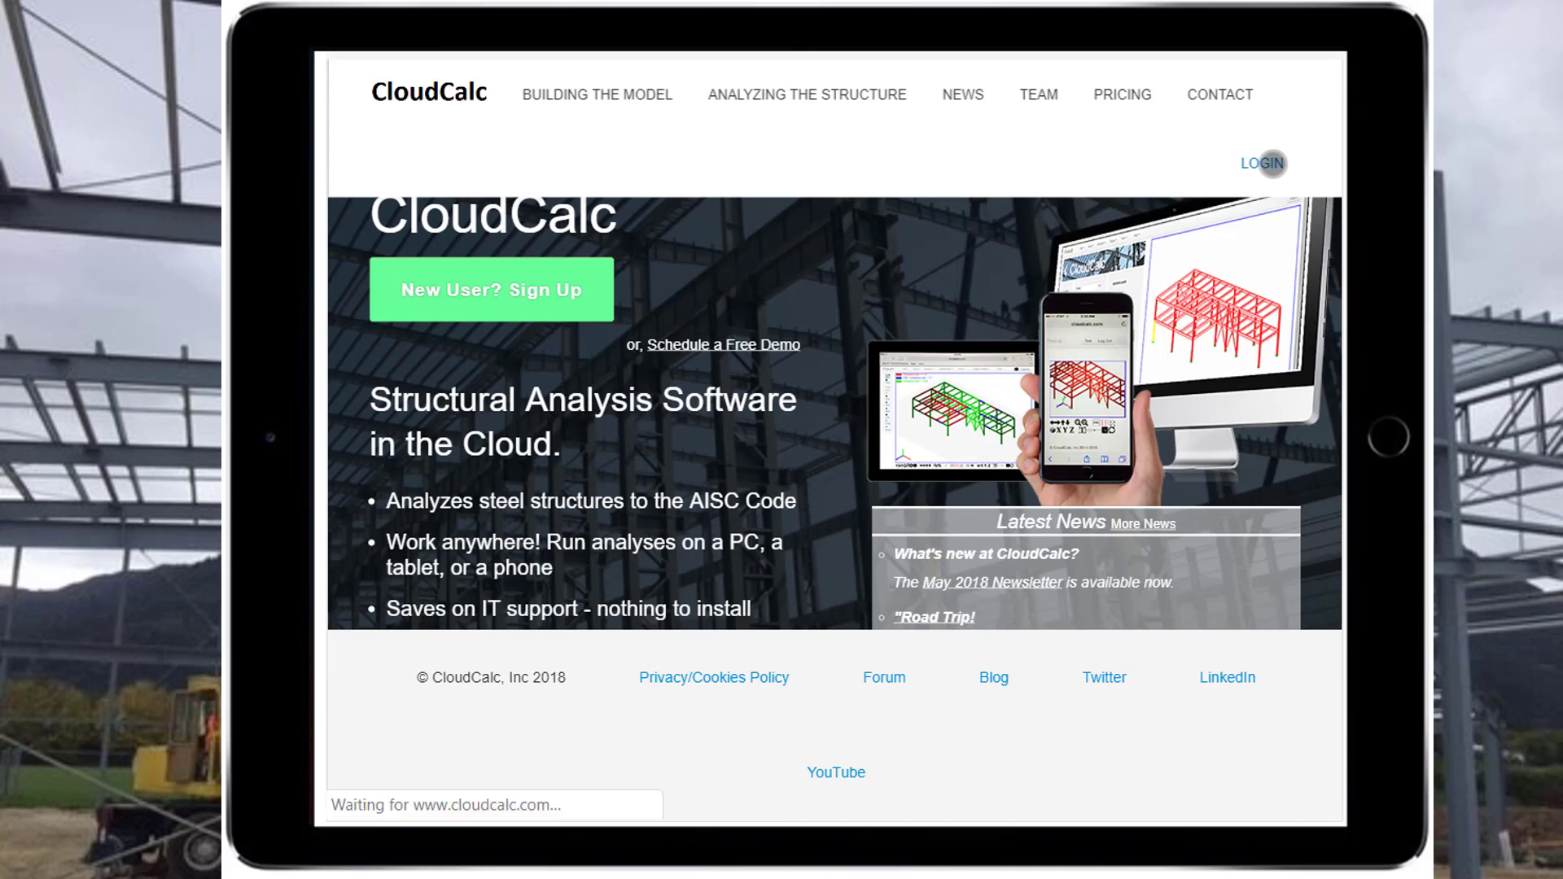
{"action": "left_click", "coordinate": [804, 240]}
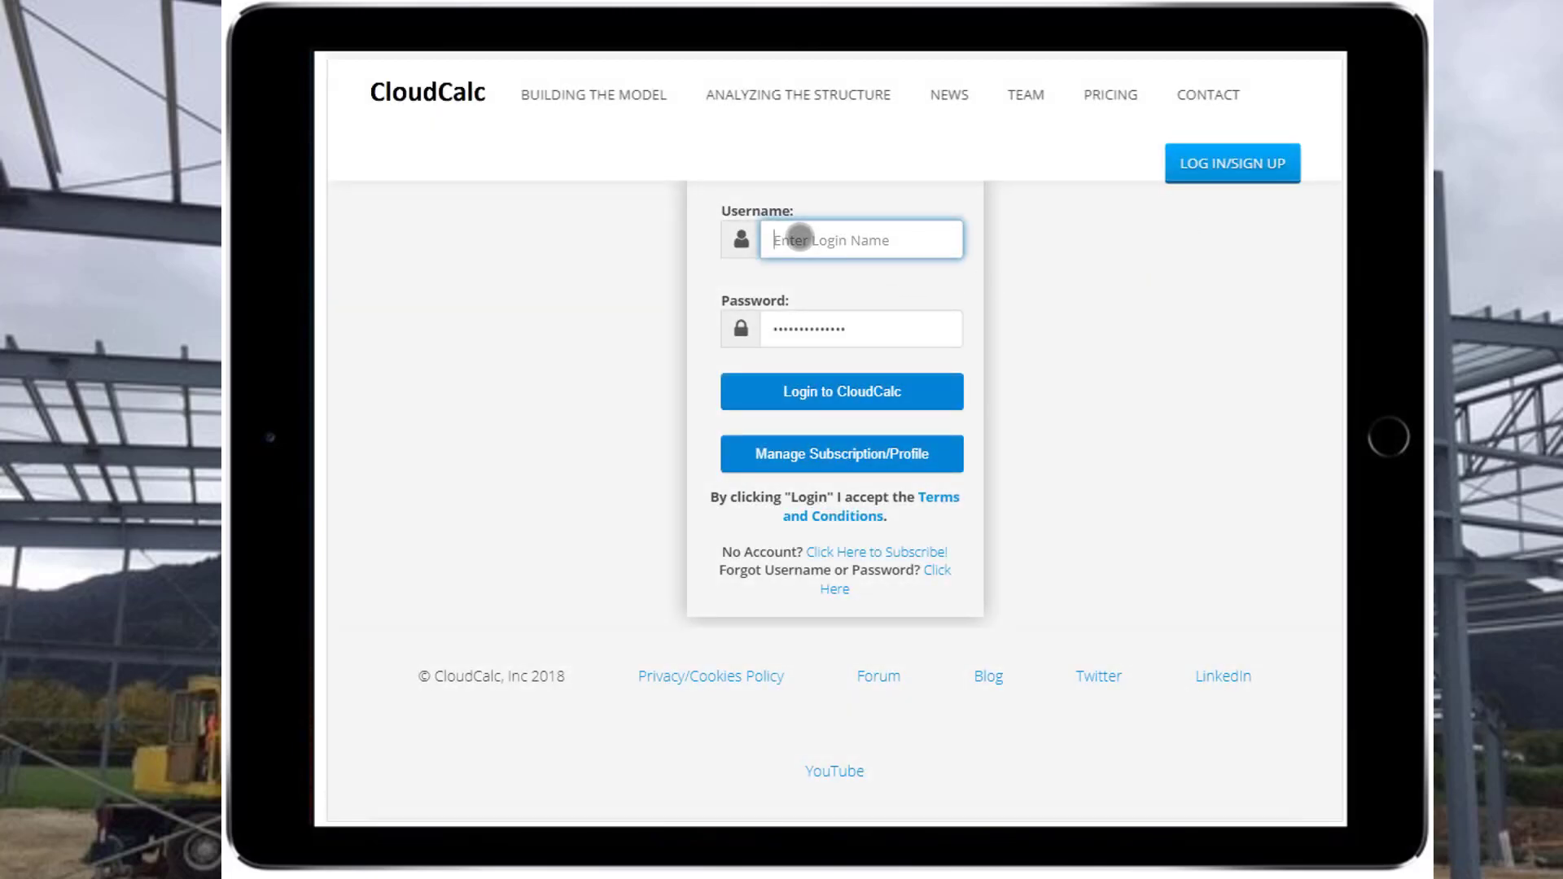
{"action": "type", "text": "MimarSinan"}
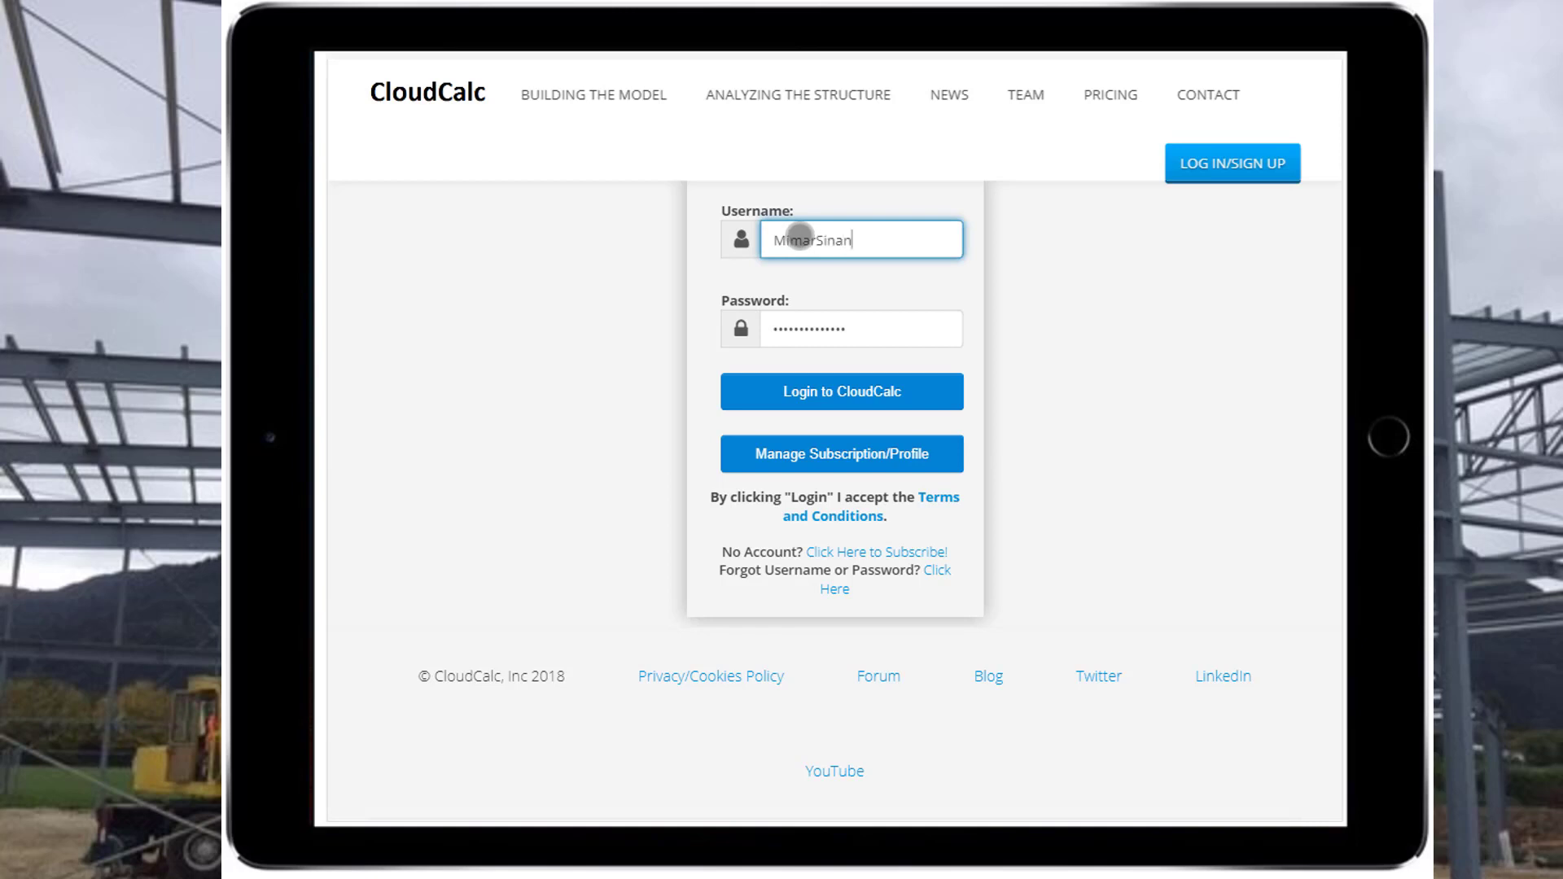
{"action": "key", "text": "Tab"}
{"action": "type", "text": "p"}
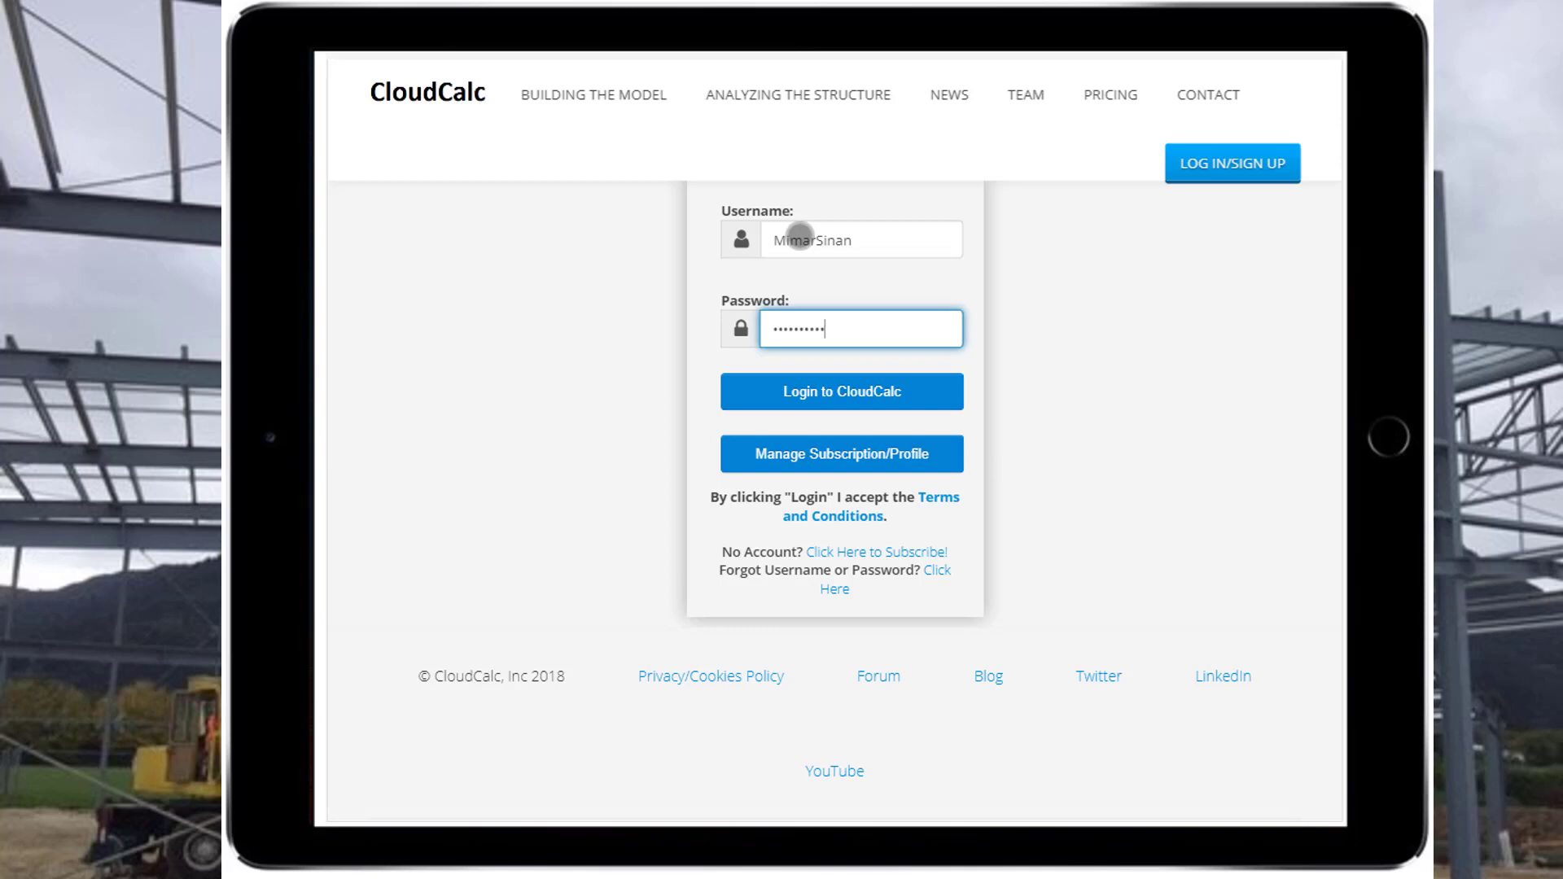
{"action": "left_click", "coordinate": [863, 392]}
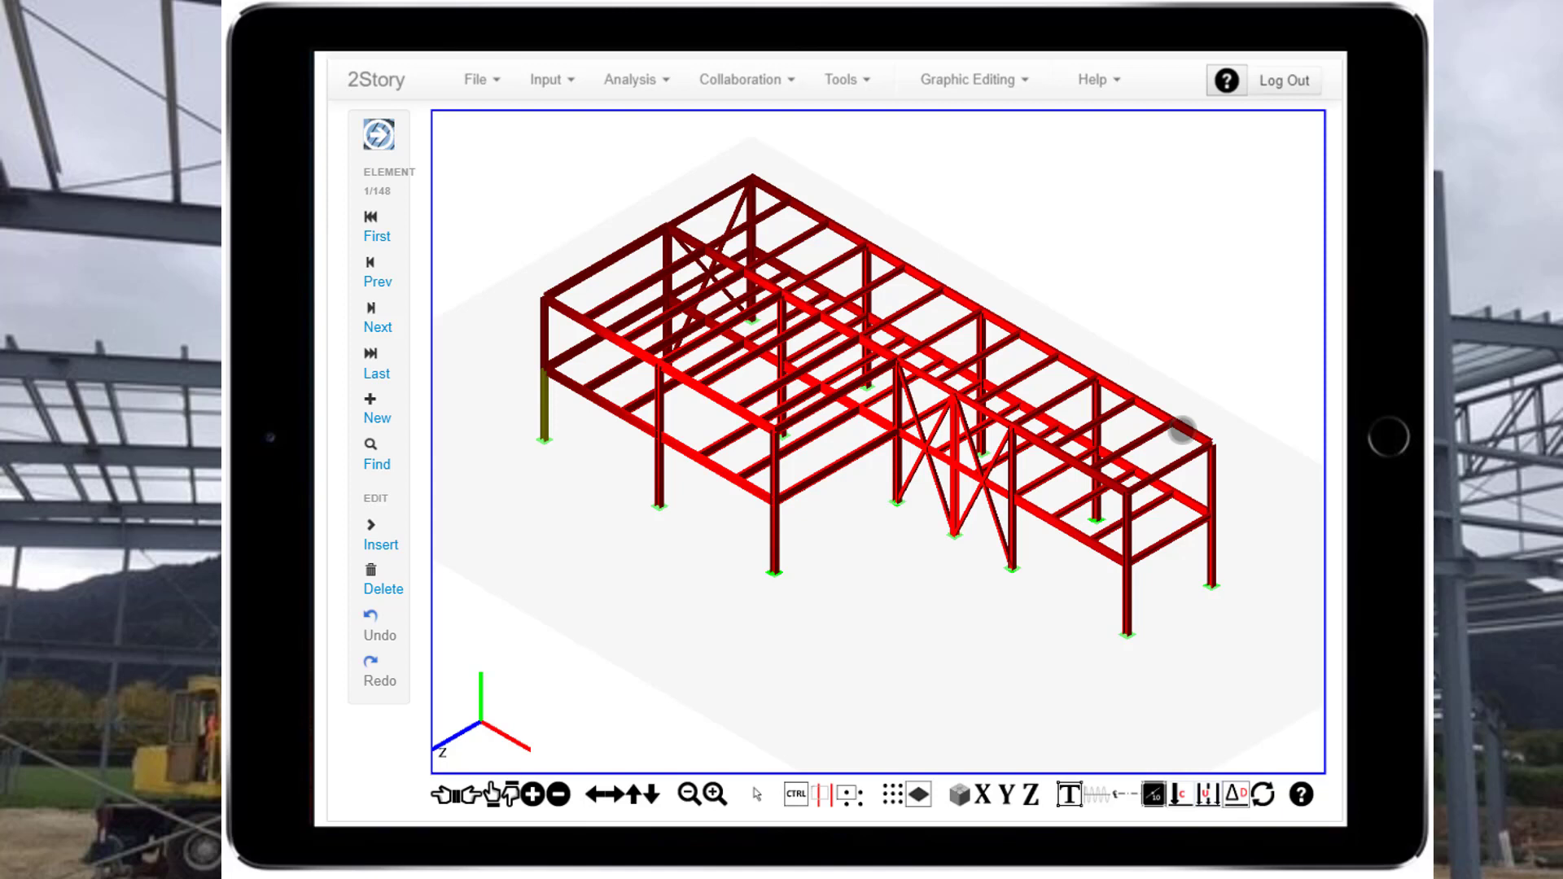
- Bring up the Select Job dialog via File > Open
{"action": "scroll", "coordinate": [1182, 430], "scroll_direction": "down", "scroll_amount": 2}
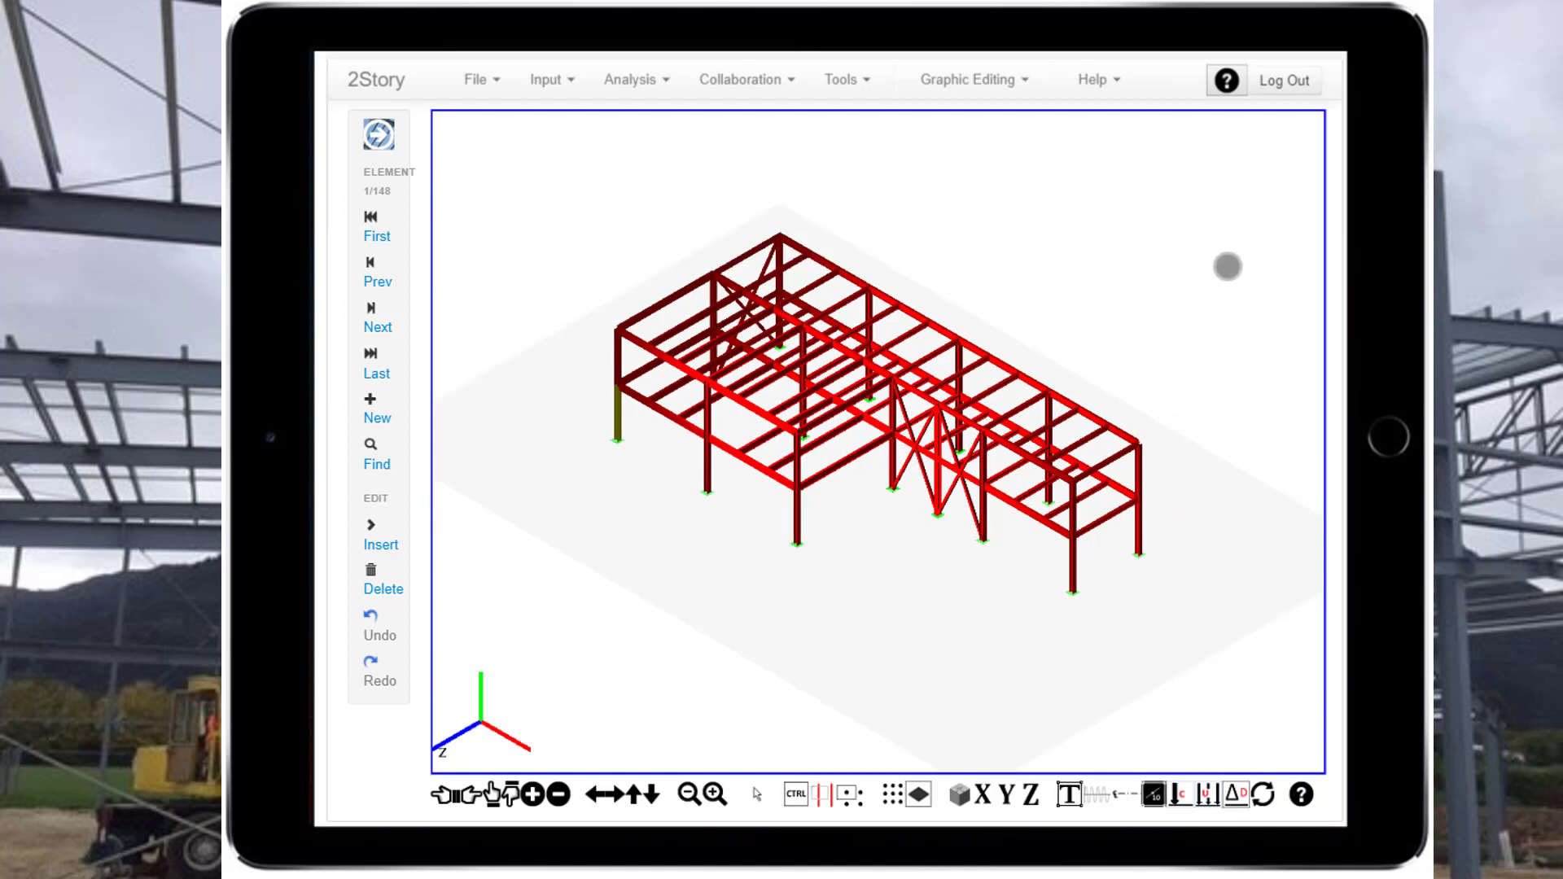
{"action": "left_click", "coordinate": [456, 77]}
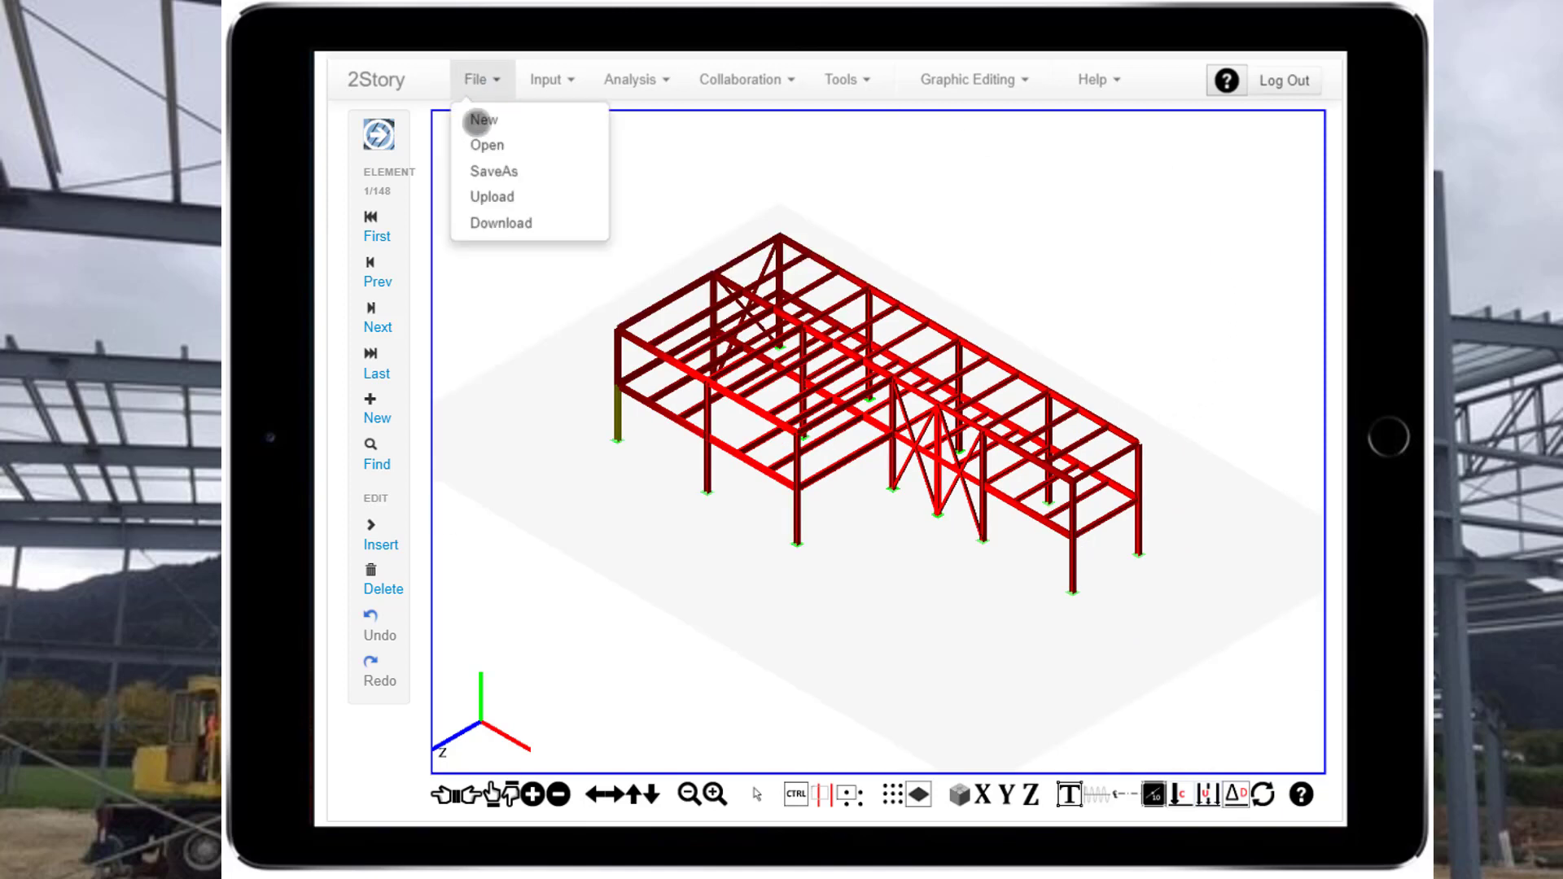
{"action": "left_click", "coordinate": [480, 145]}
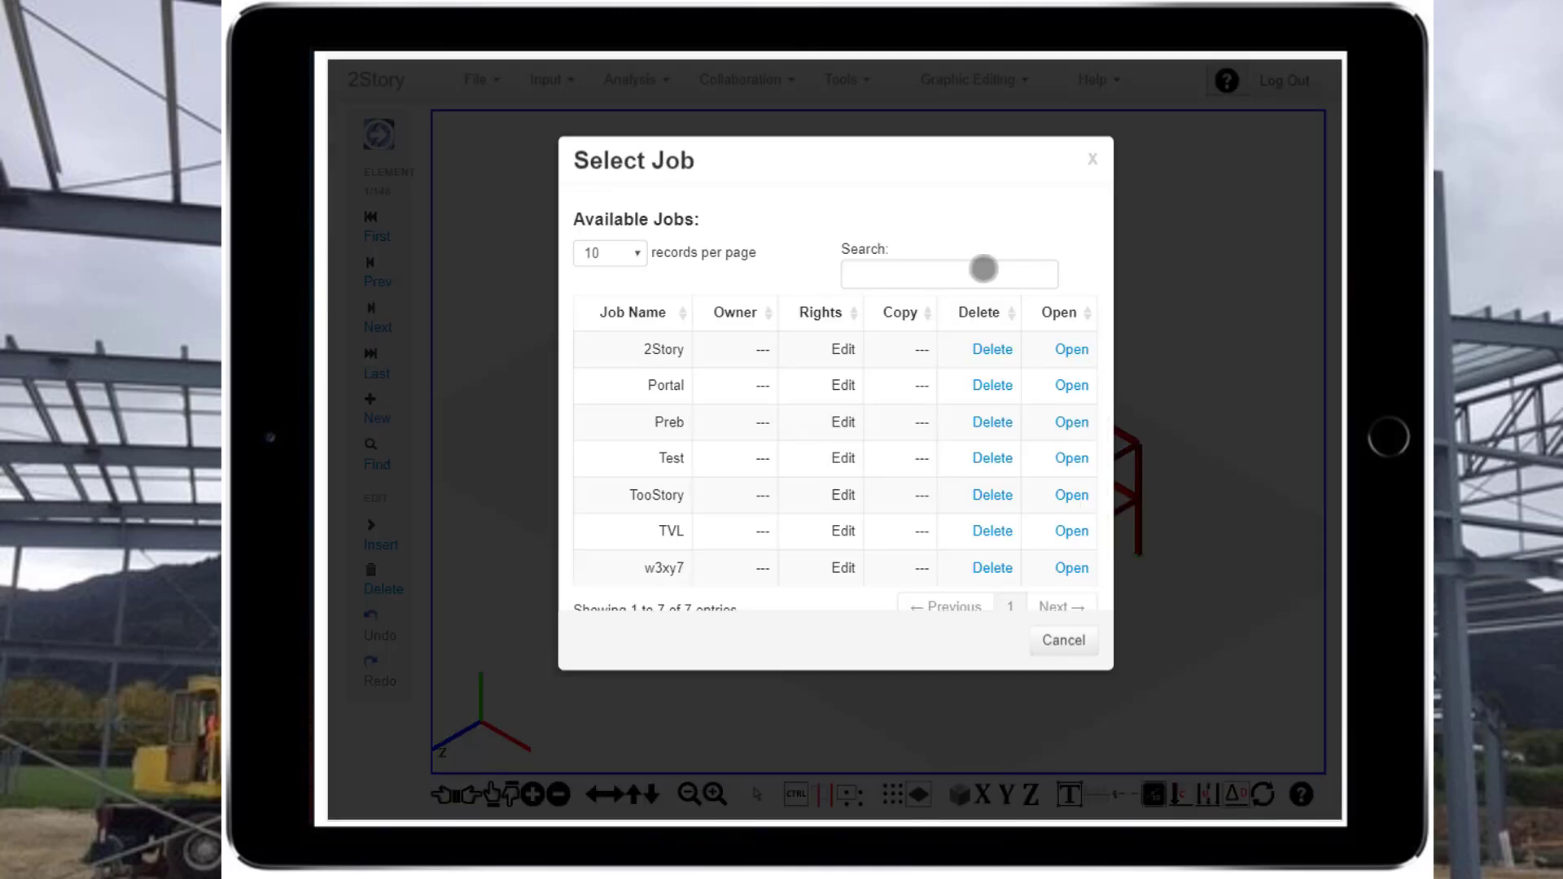
- Show shared jobs, copy job New from page 2, and open the copy
{"action": "scroll", "coordinate": [1009, 456], "scroll_direction": "down", "scroll_amount": 1}
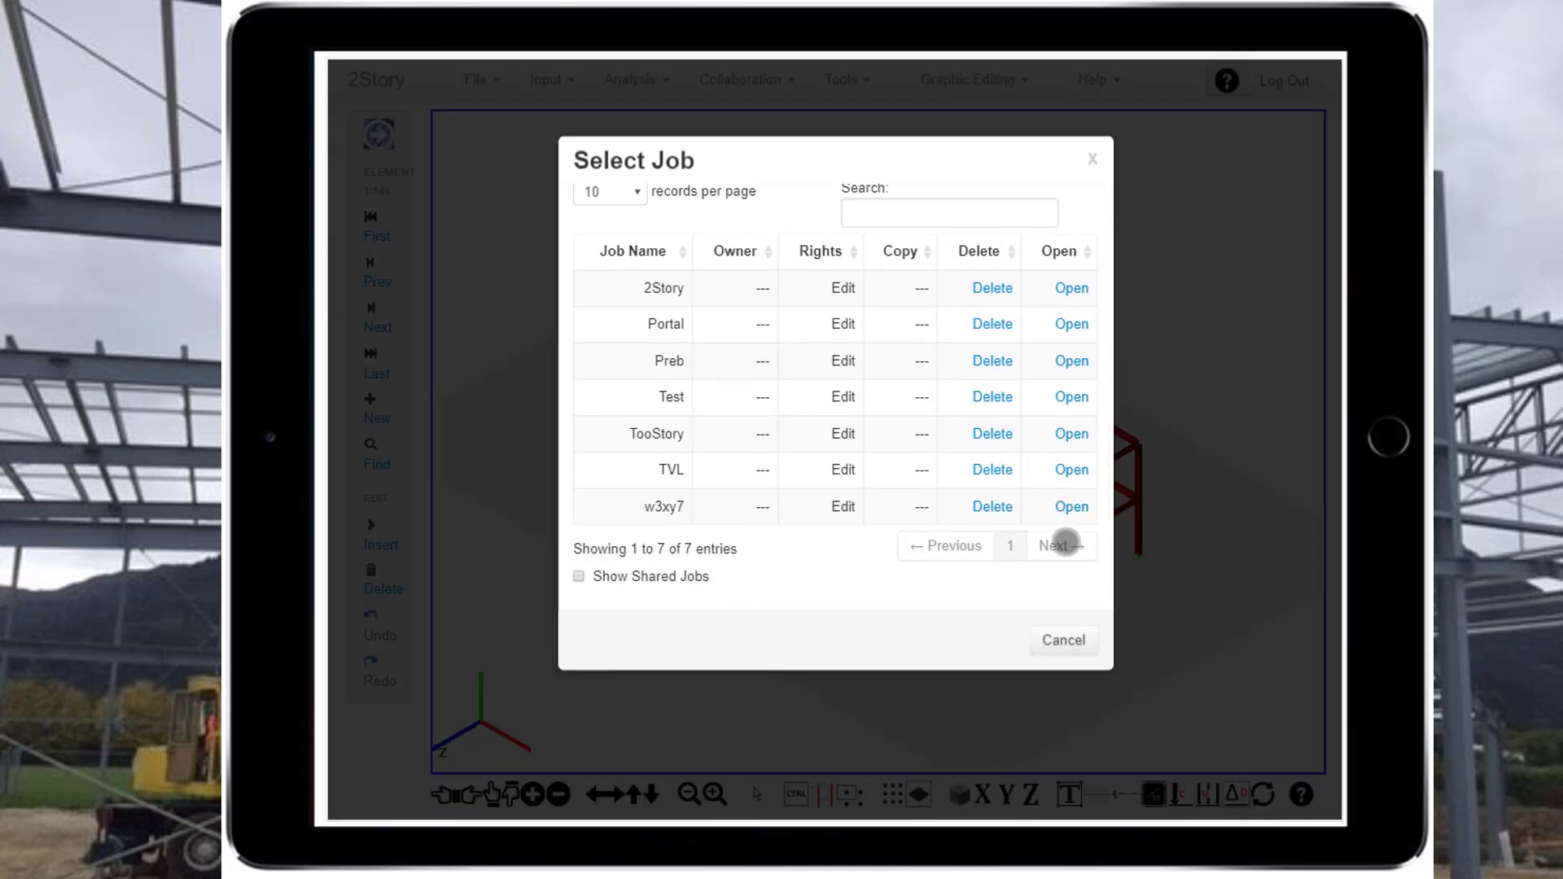
{"action": "left_click", "coordinate": [579, 577]}
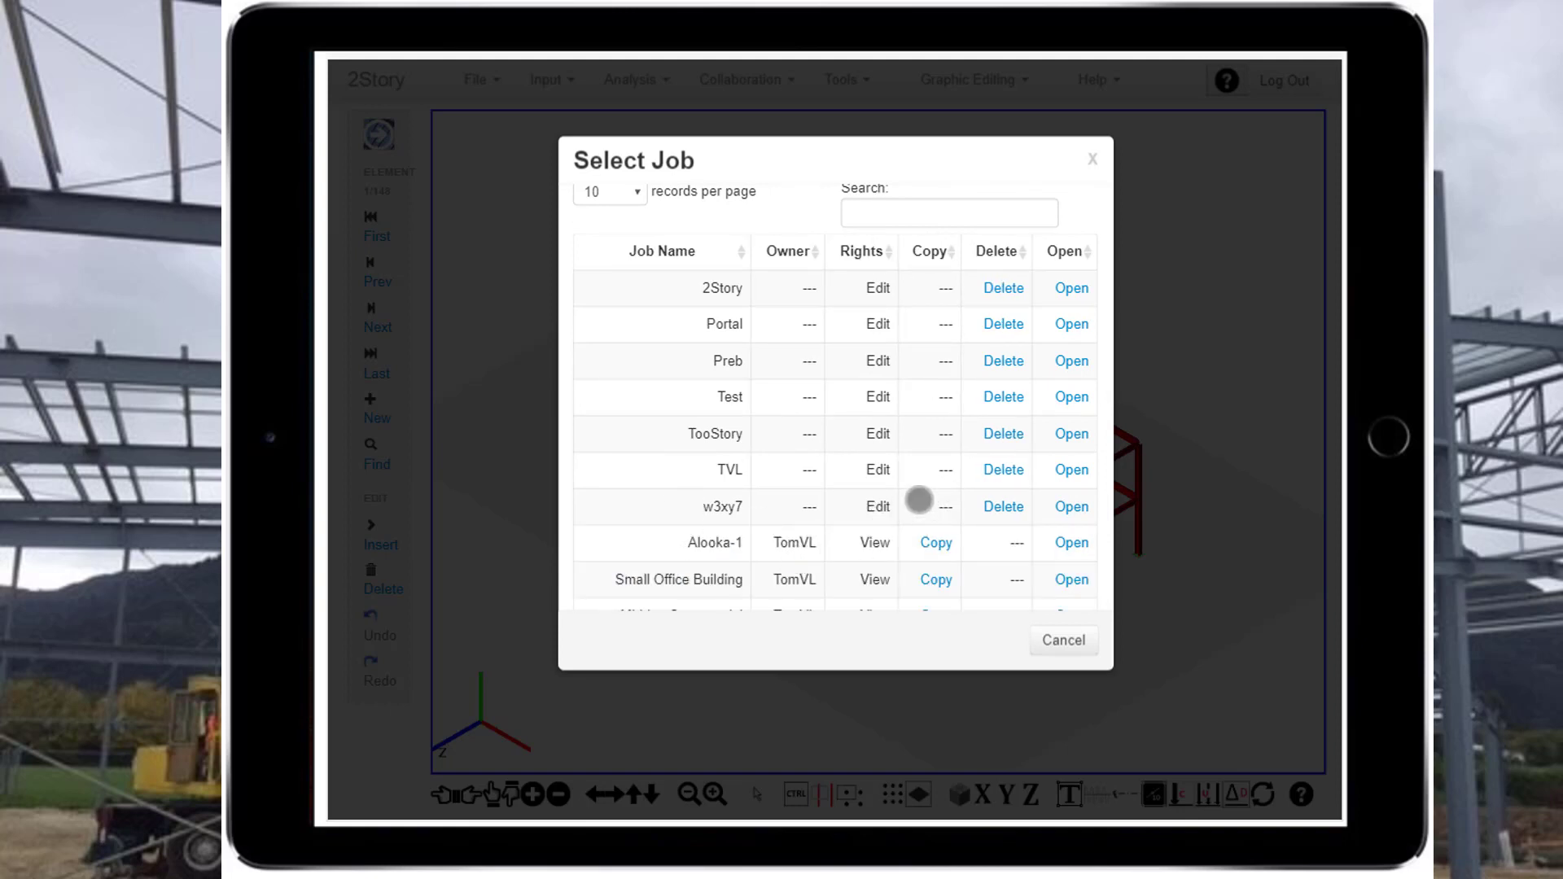
{"action": "scroll", "coordinate": [919, 500], "scroll_direction": "down", "scroll_amount": 2}
{"action": "left_click", "coordinate": [1067, 559]}
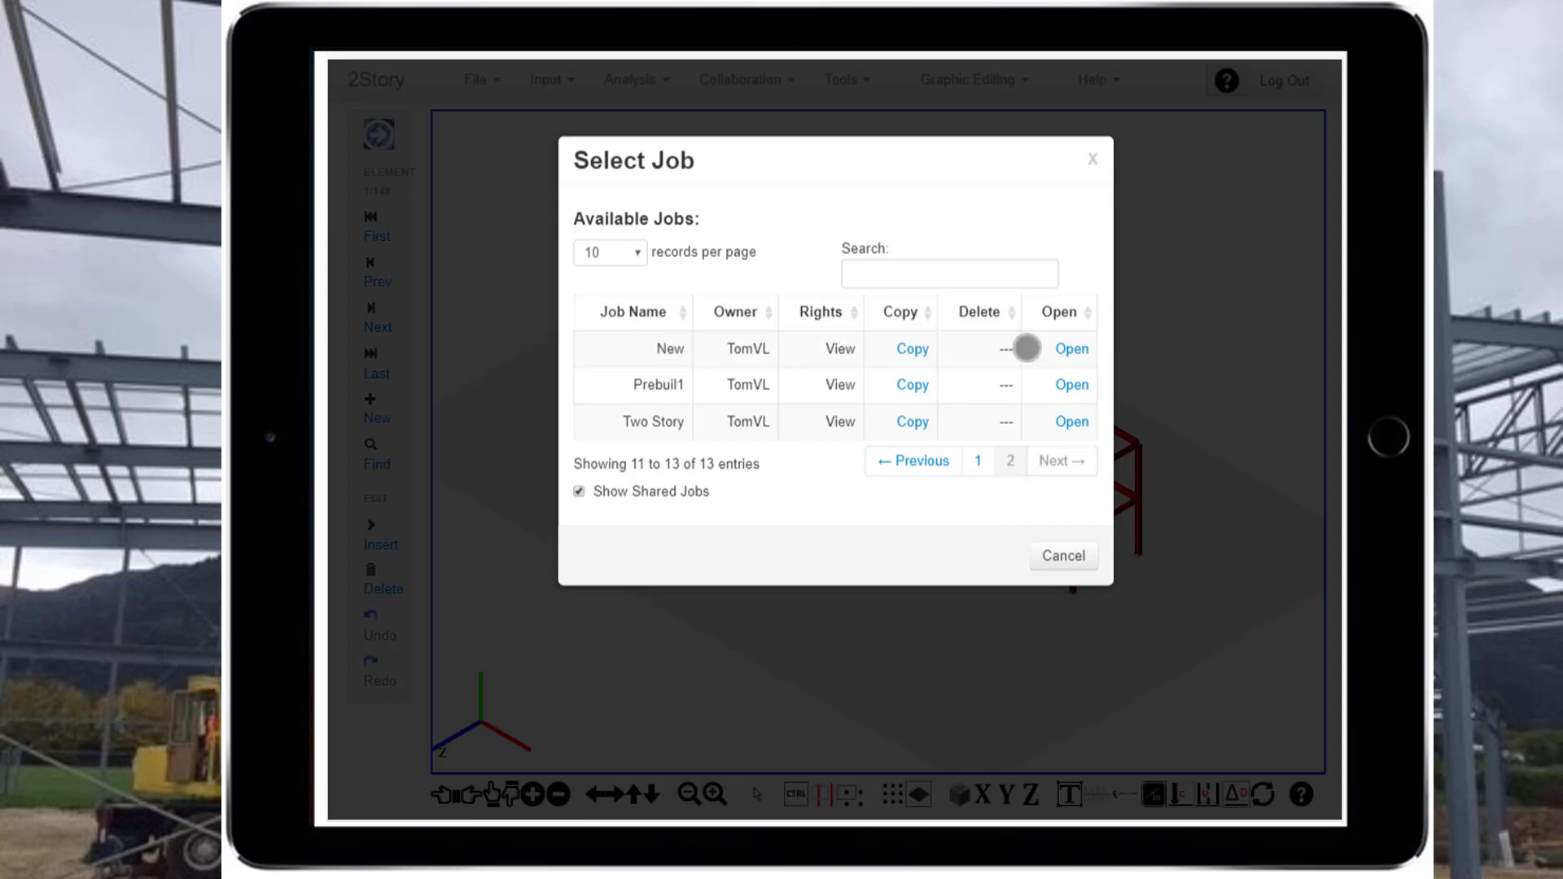
{"action": "left_click", "coordinate": [912, 349]}
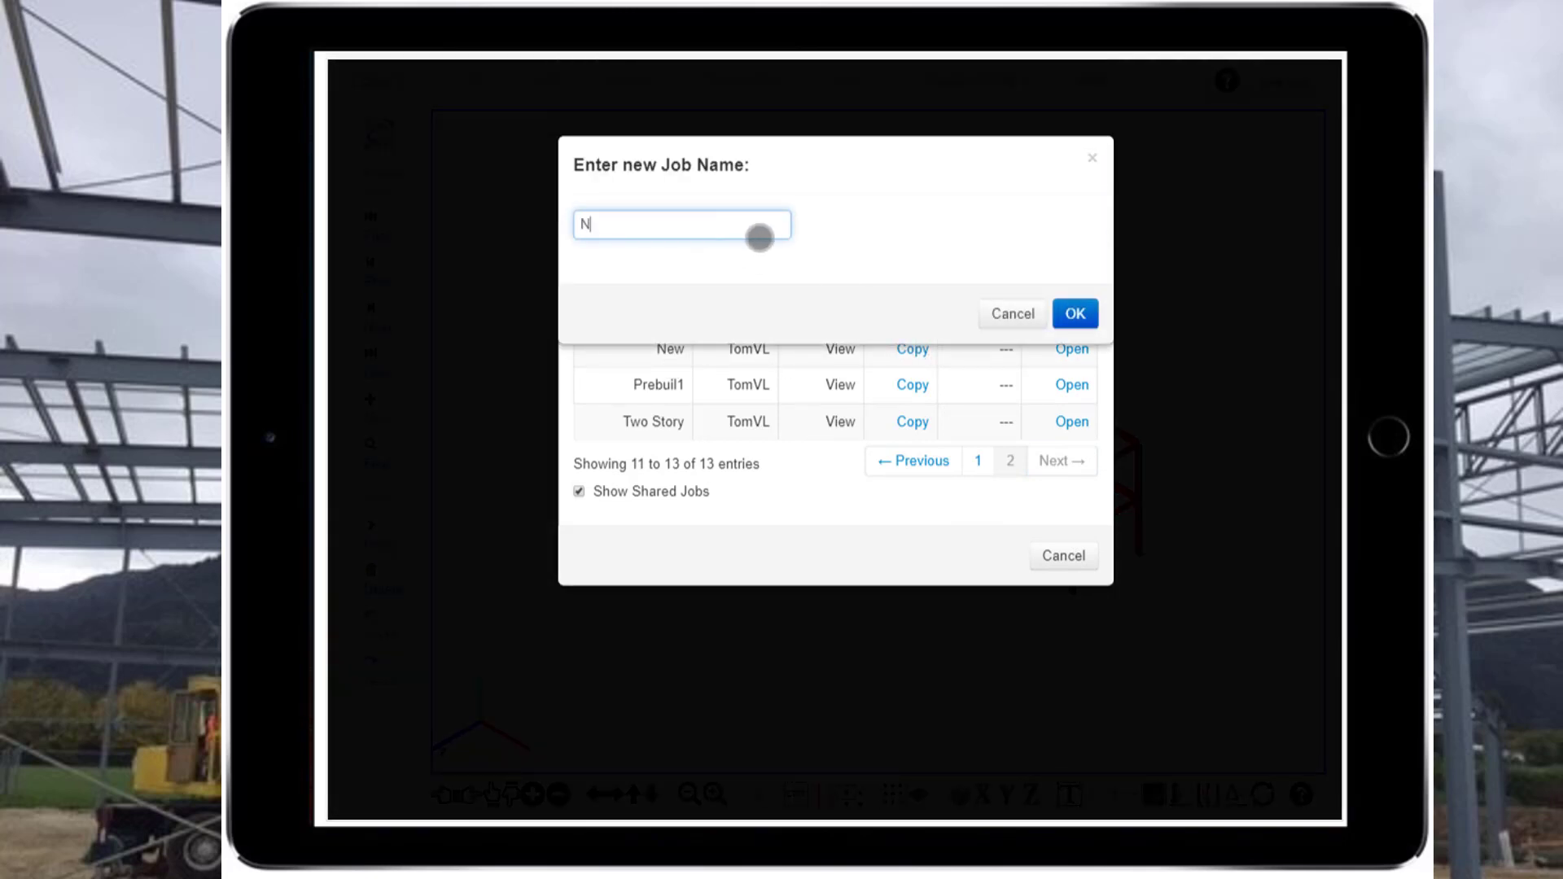
{"action": "left_click", "coordinate": [1075, 313]}
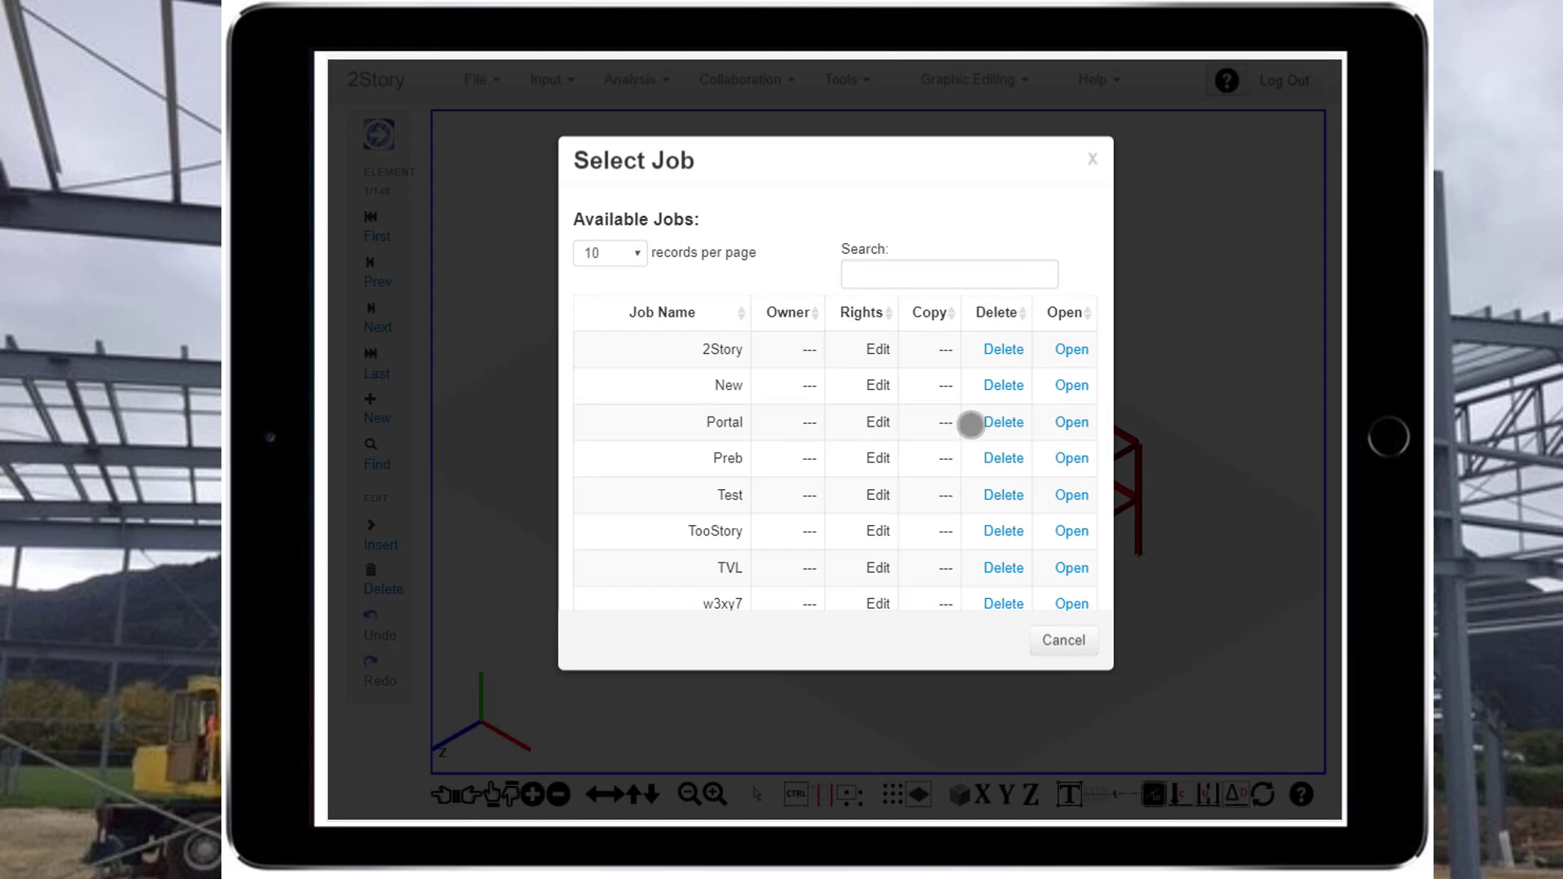
{"action": "left_click", "coordinate": [1069, 386]}
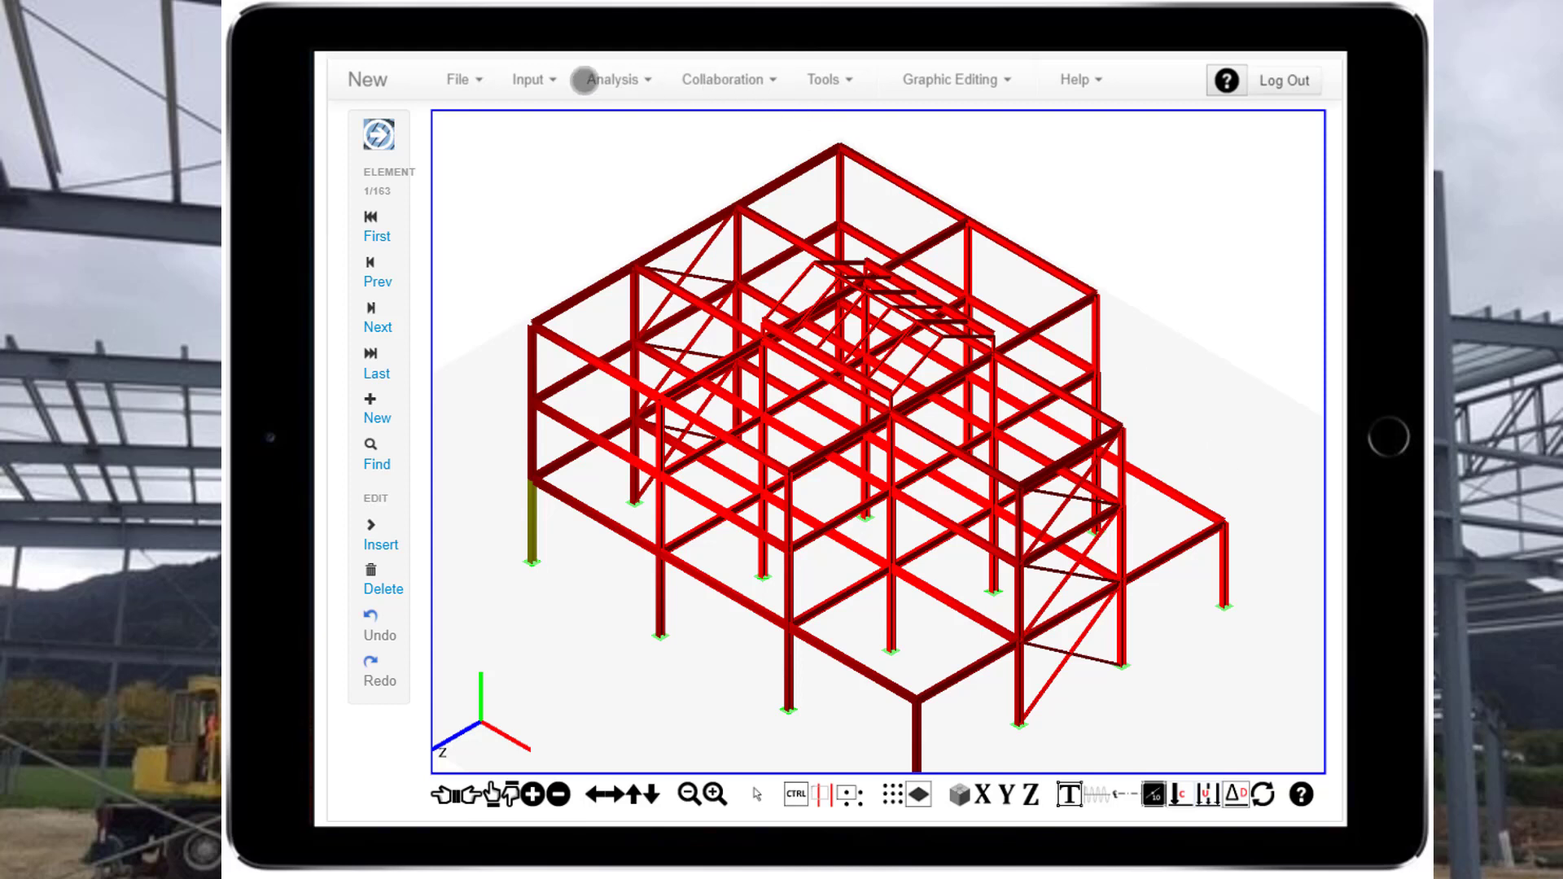
- Analyze the copy, checking restraint loads, element stresses, displacements and code compliance results
{"action": "left_click", "coordinate": [607, 79]}
{"action": "left_click", "coordinate": [922, 205]}
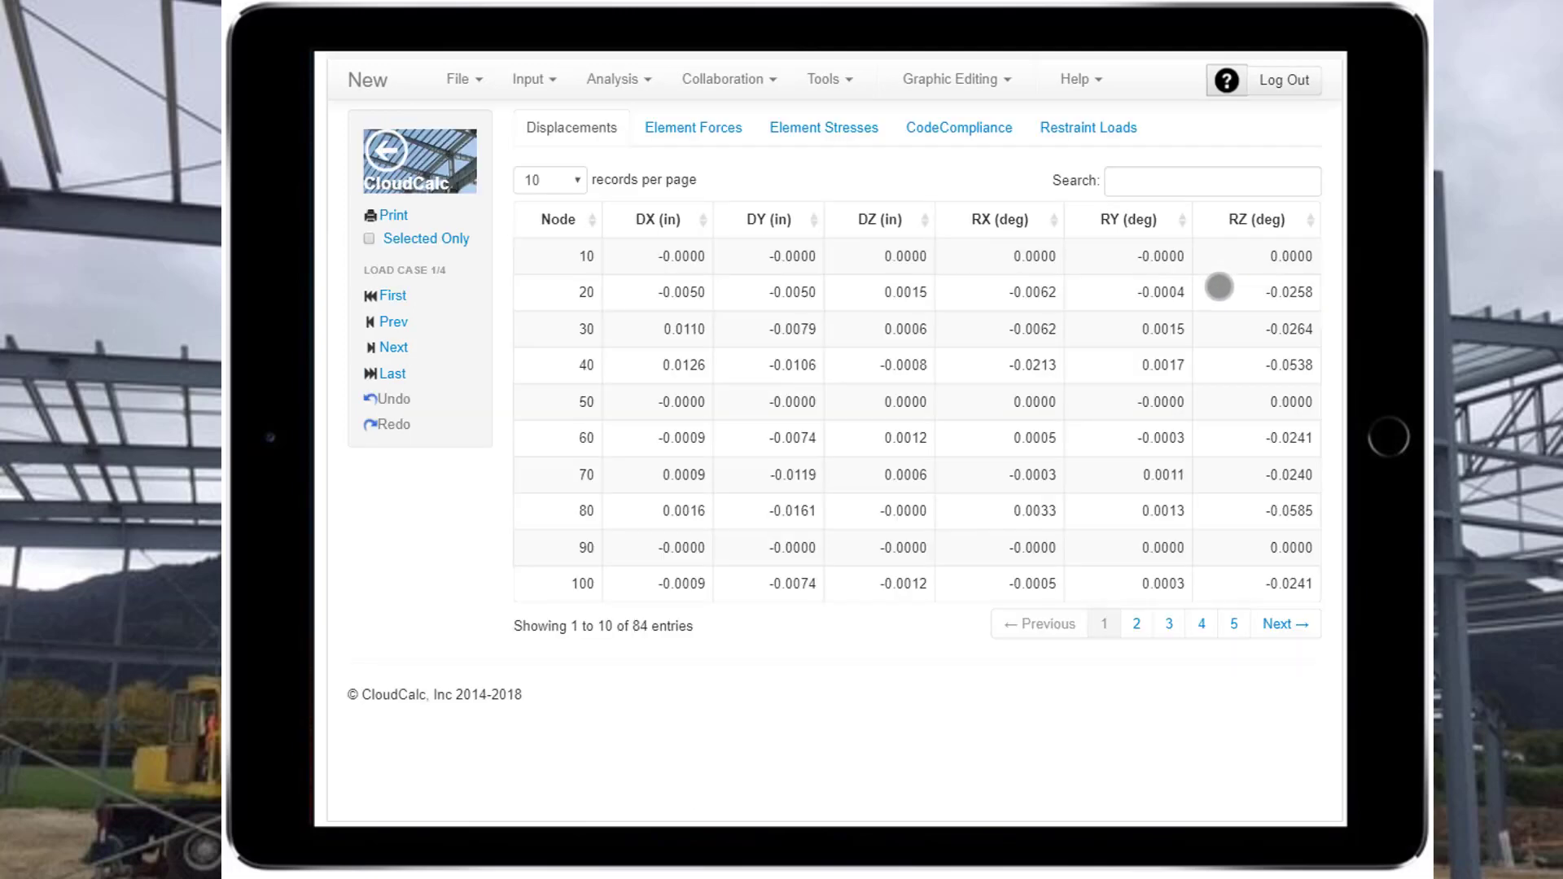
{"action": "left_click", "coordinate": [1074, 129]}
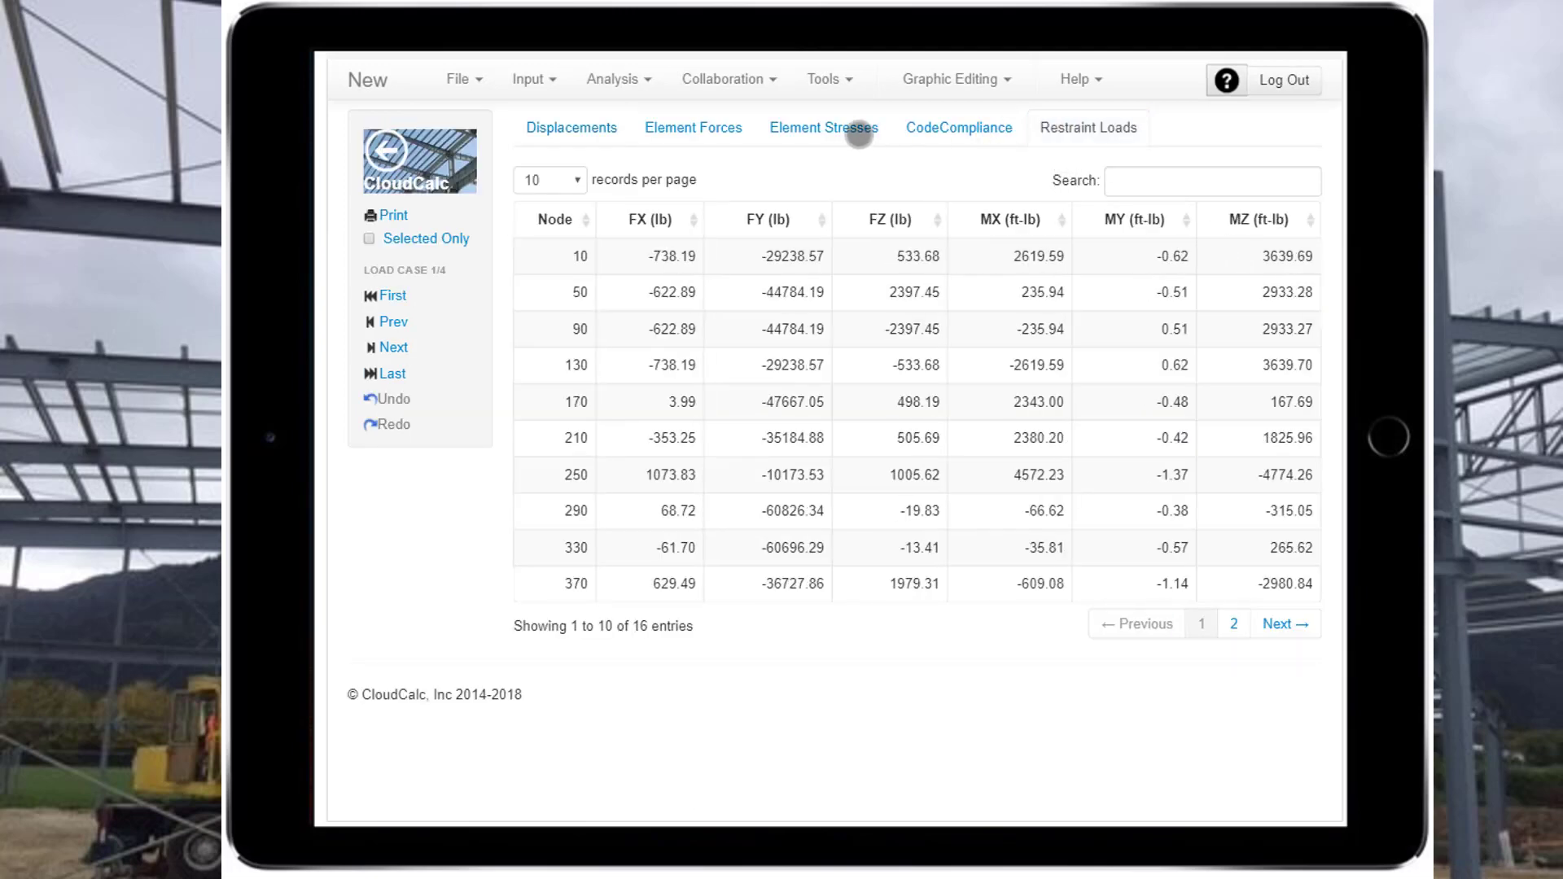
{"action": "left_click", "coordinate": [855, 130]}
{"action": "left_click", "coordinate": [568, 129]}
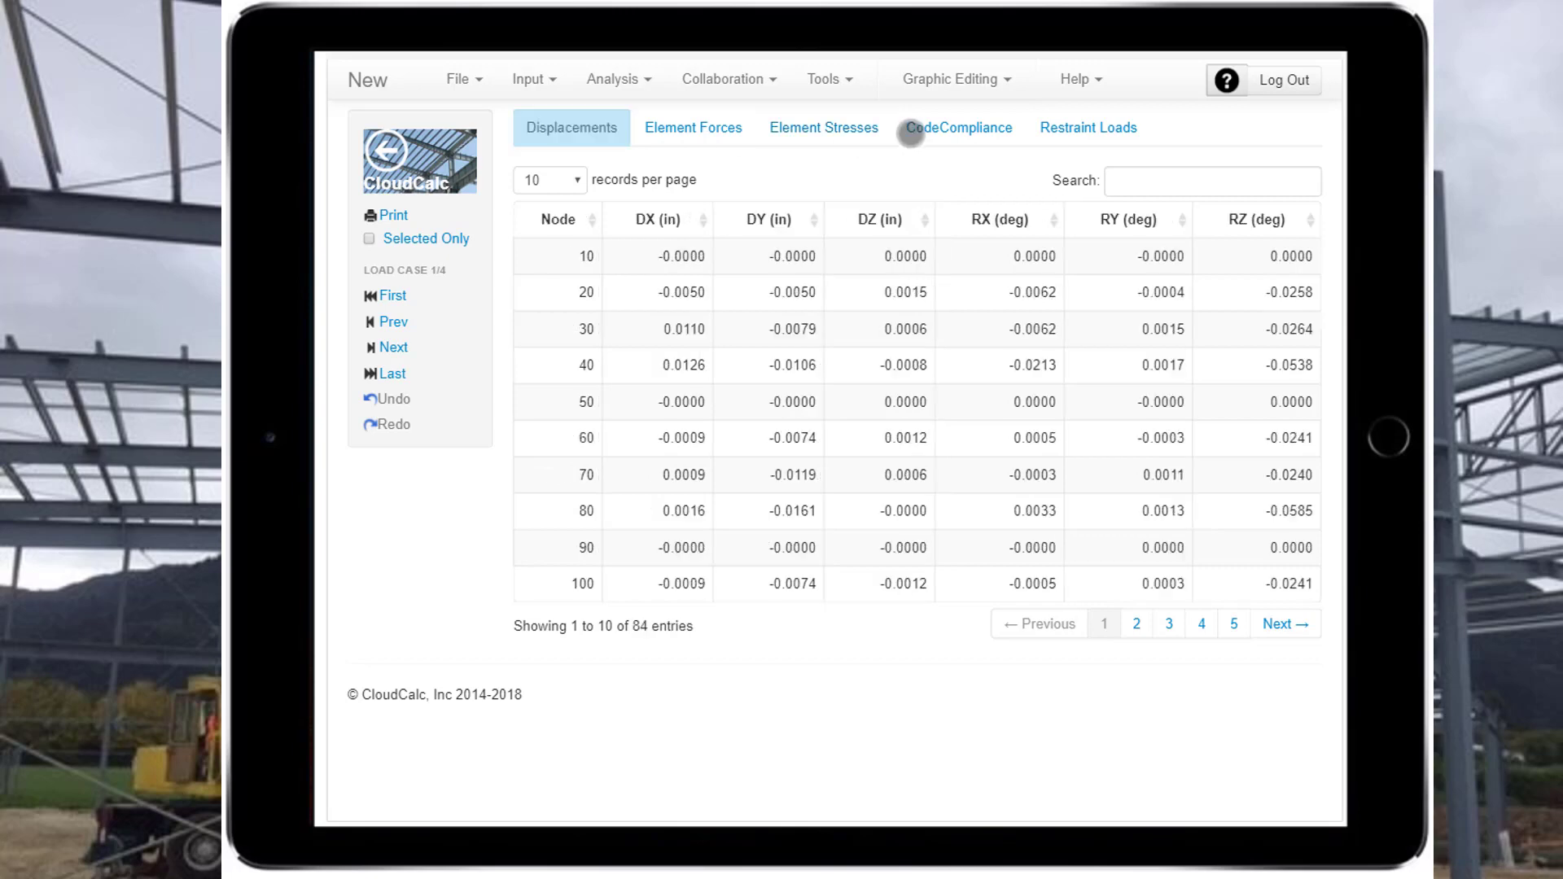
{"action": "left_click", "coordinate": [961, 129]}
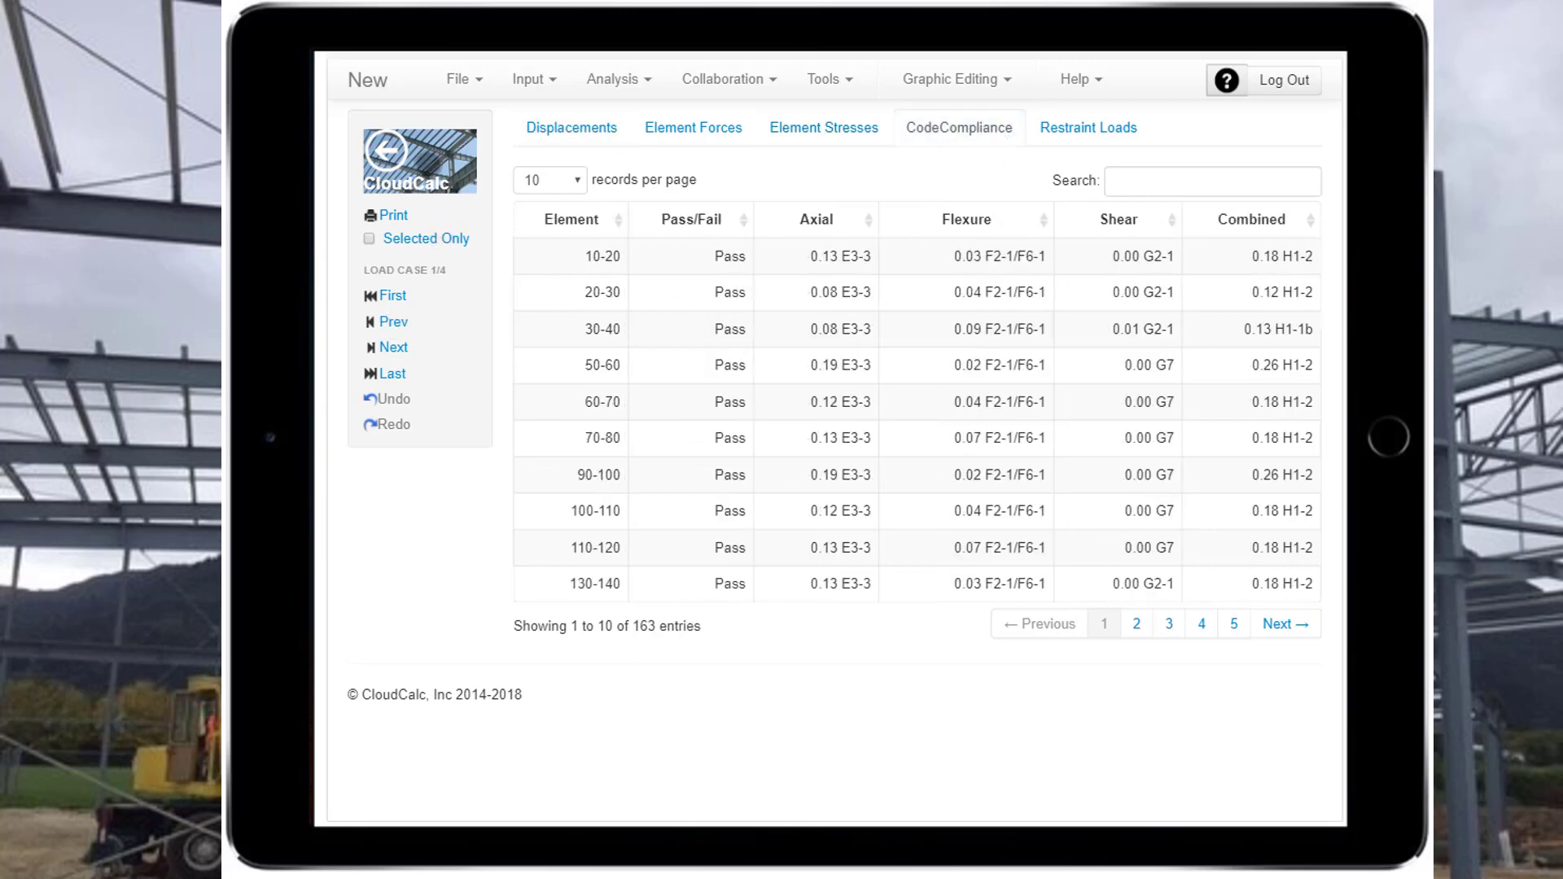
{"action": "left_click", "coordinate": [425, 161]}
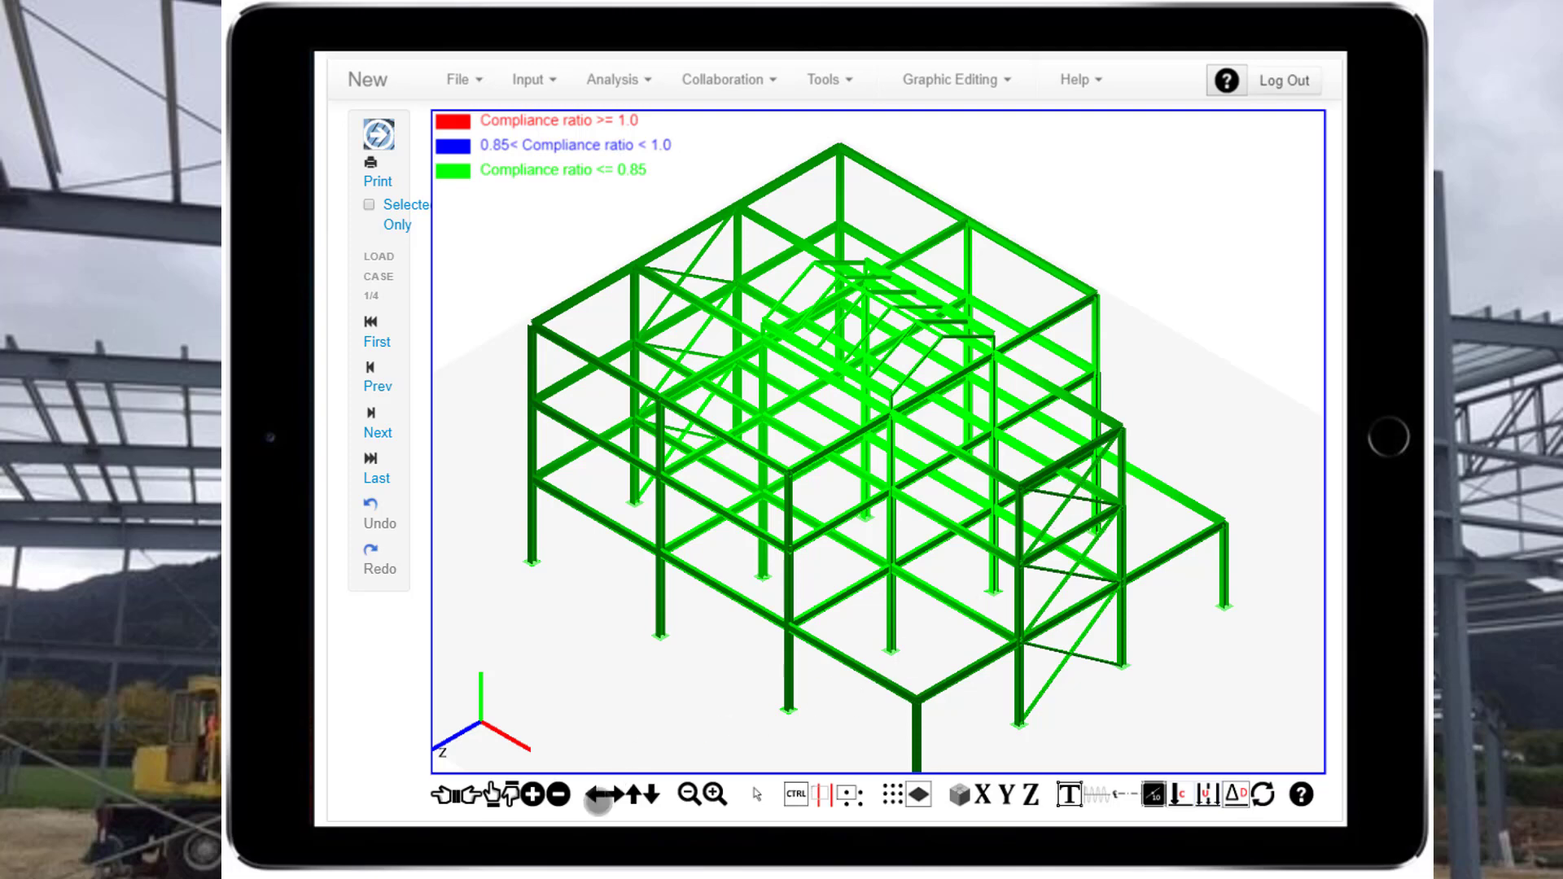
- Reset and rotate the view, clearing the earlier diagonal brace selection
{"action": "left_click", "coordinate": [591, 796]}
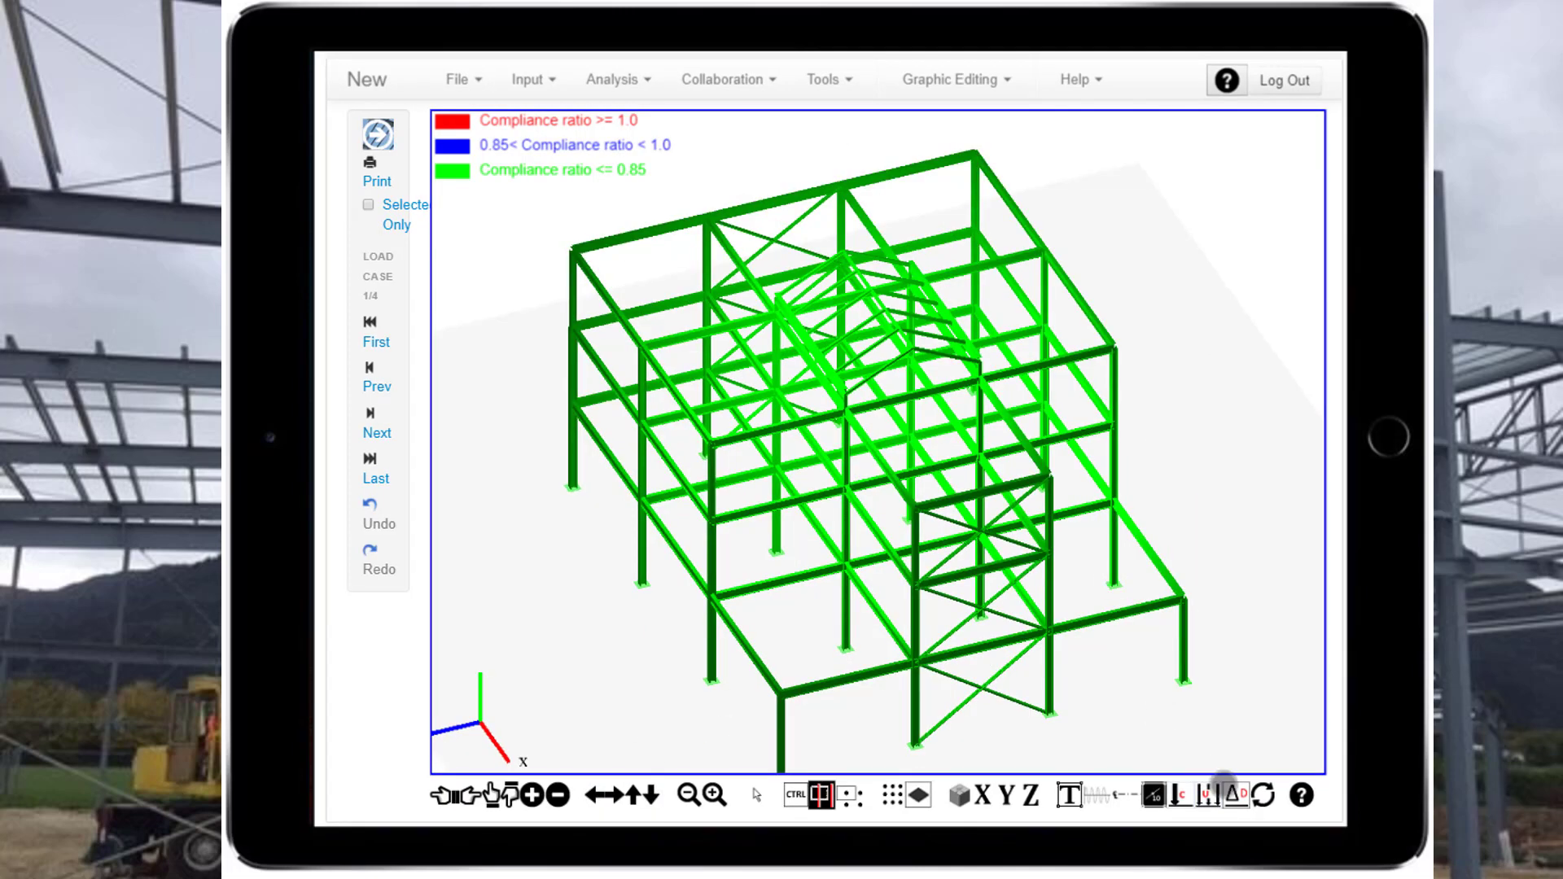
{"action": "left_click", "coordinate": [1260, 795]}
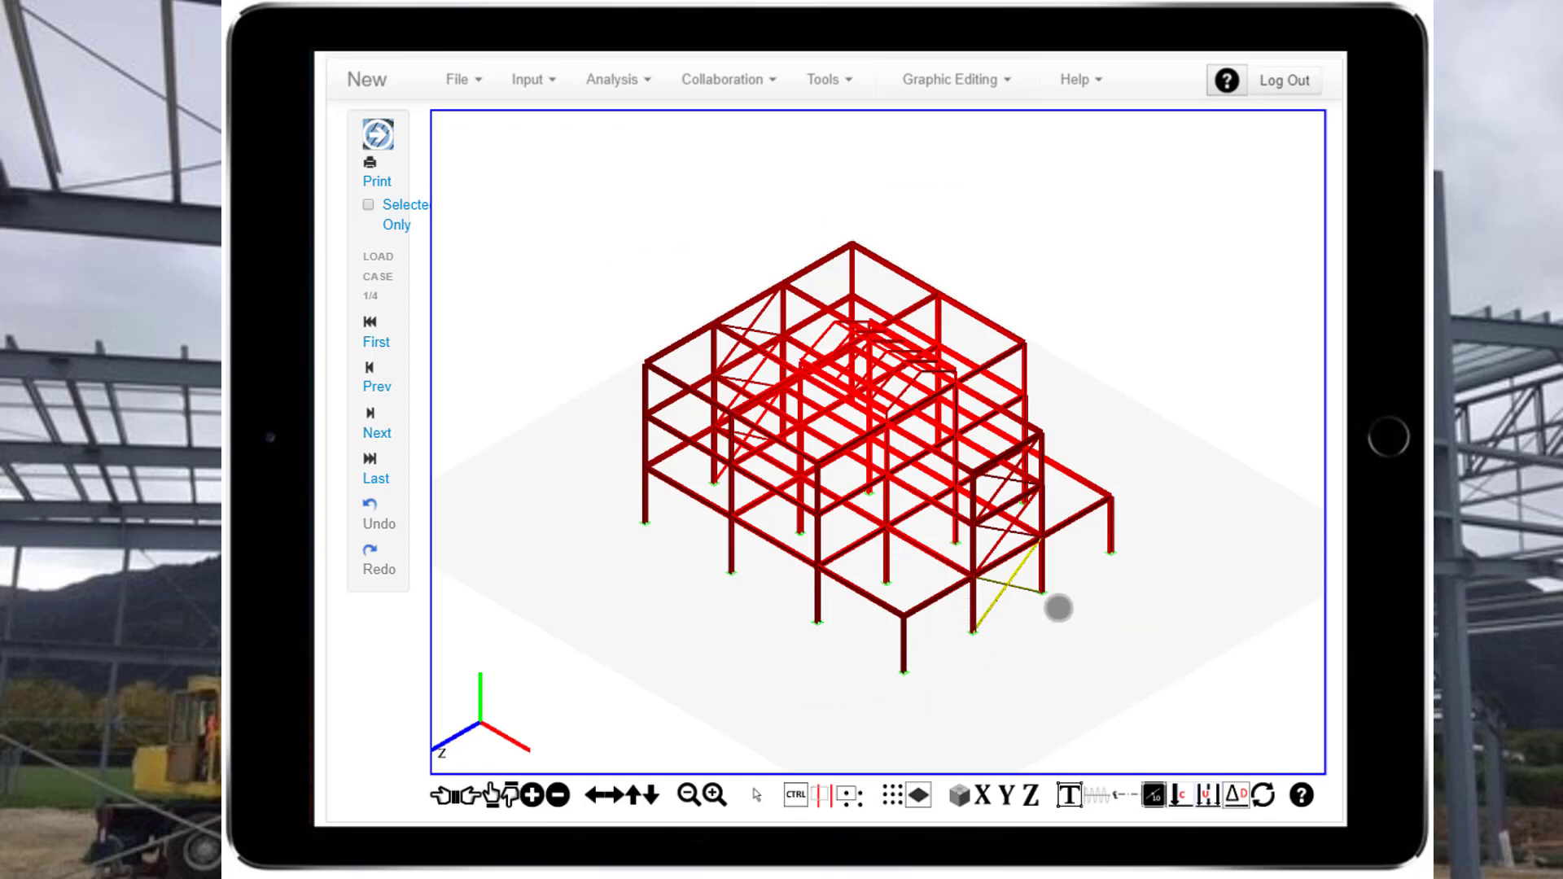
{"action": "scroll", "coordinate": [1059, 608], "scroll_direction": "up", "scroll_amount": 3}
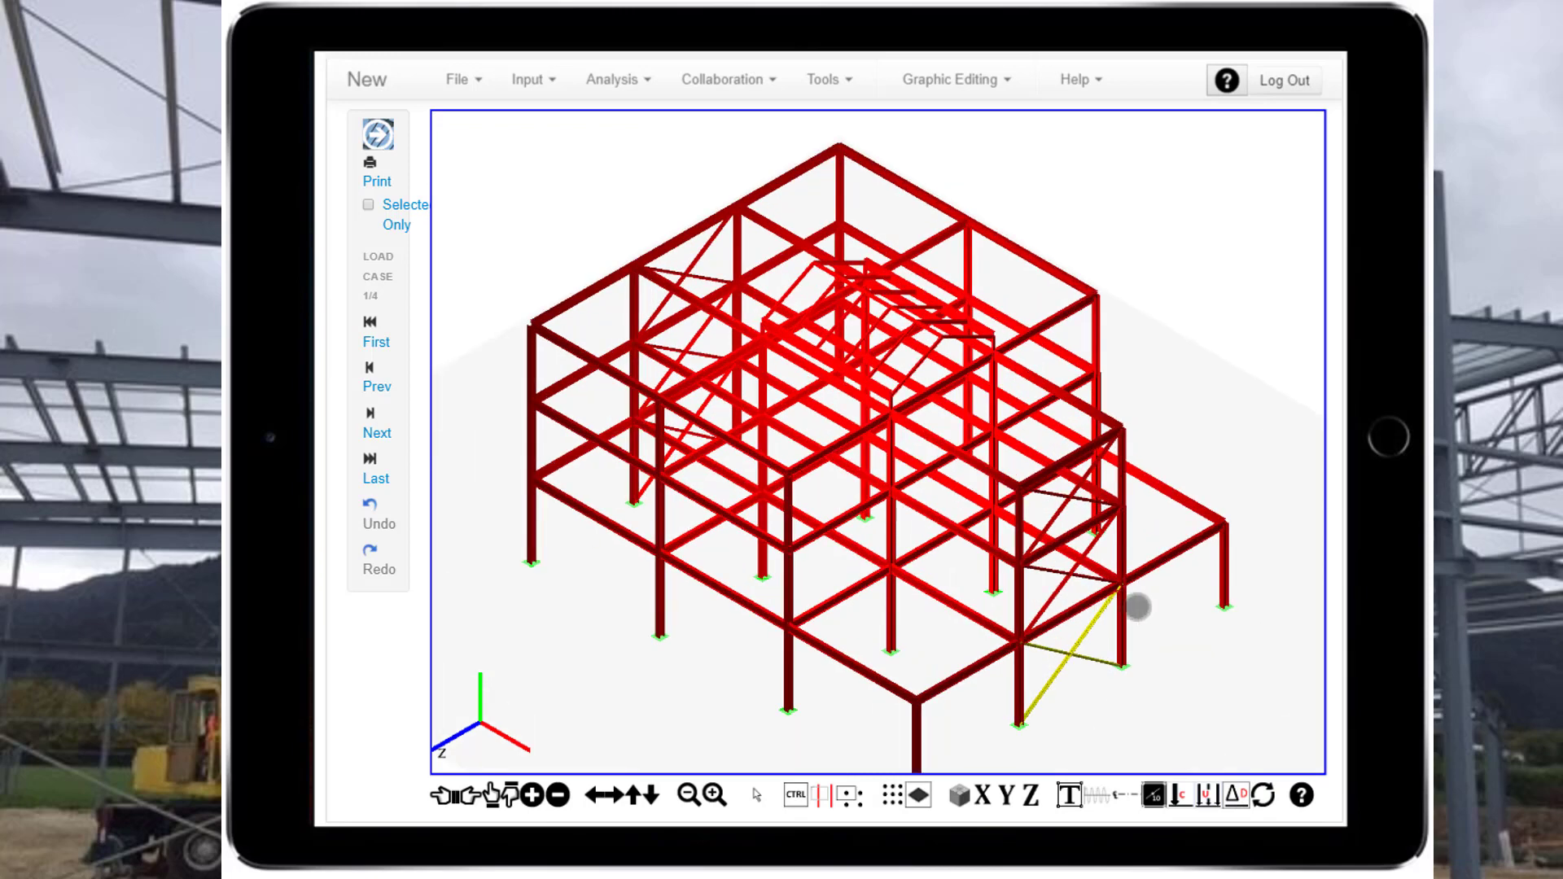
{"action": "left_click", "coordinate": [1210, 503]}
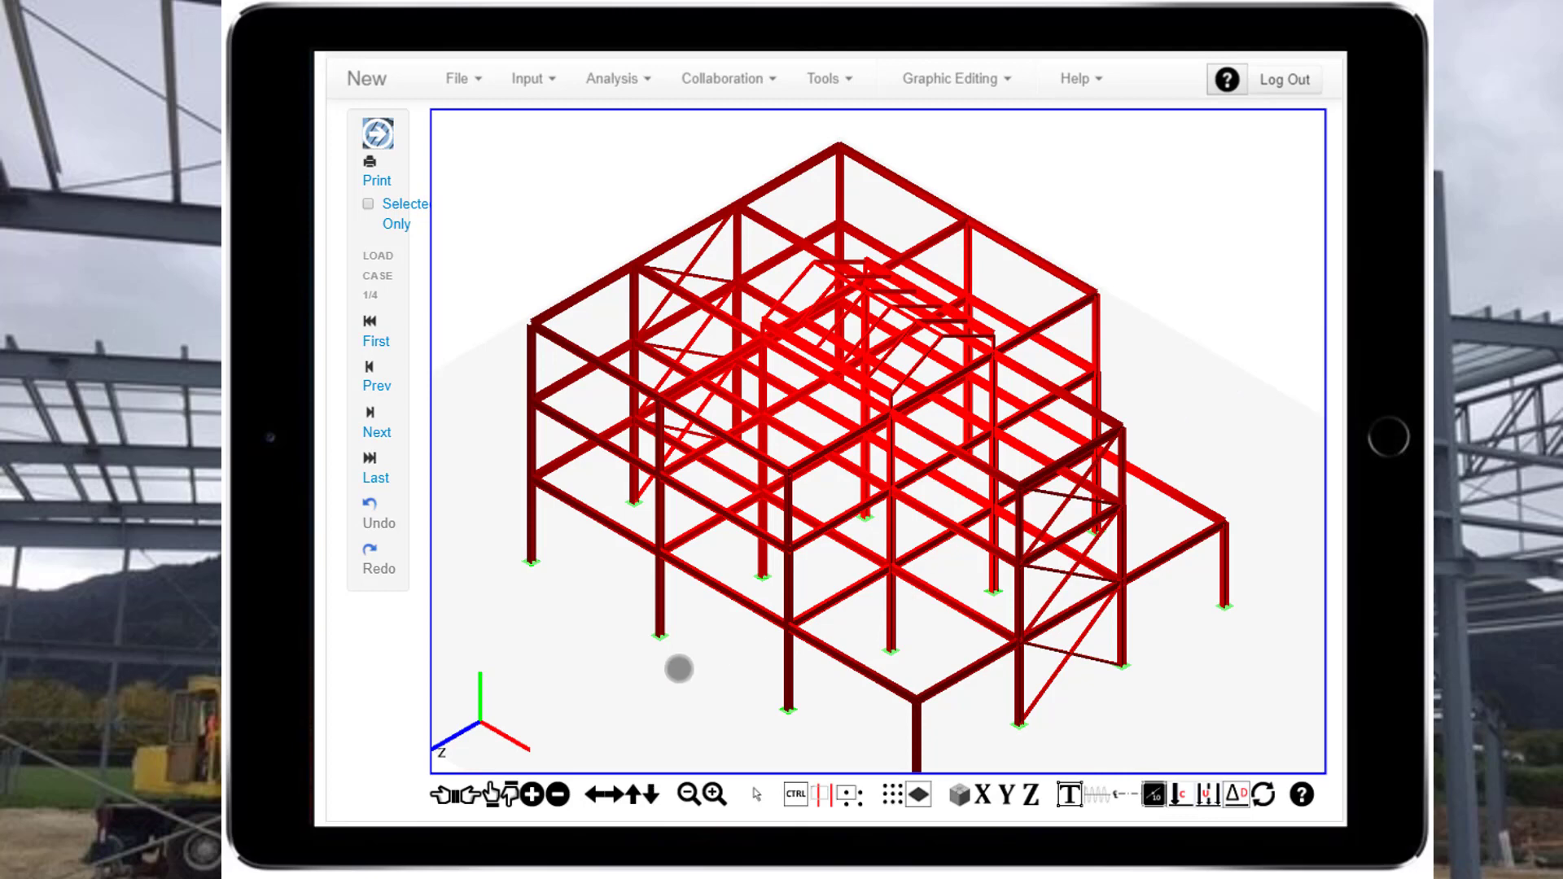
{"action": "left_click", "coordinate": [596, 795]}
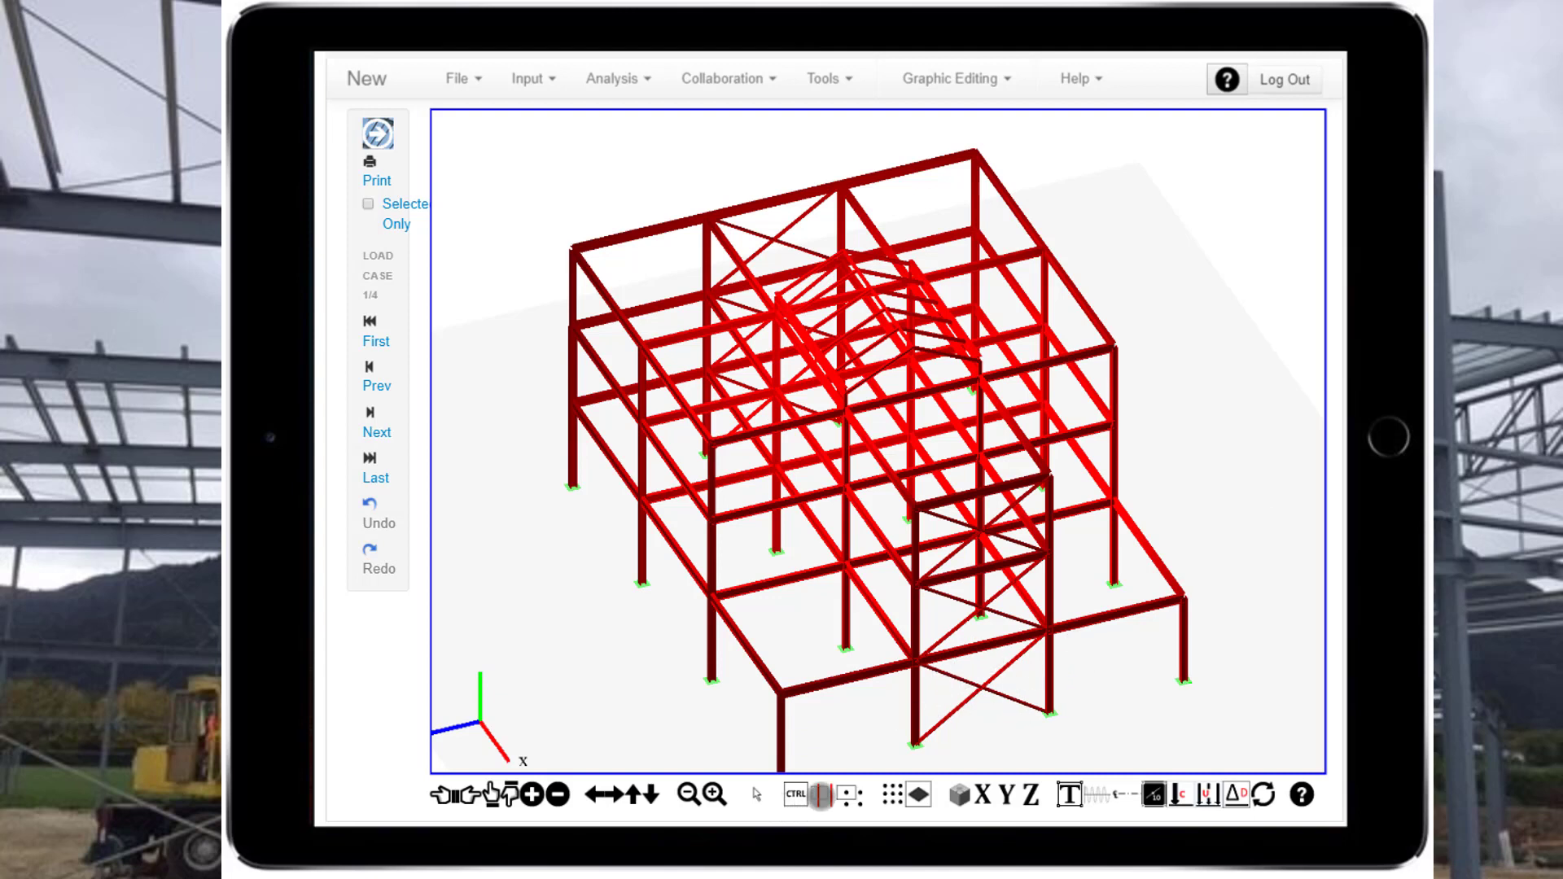
- Select the lower-right ground-floor X-brace and delete it via Graphic Editing > Delete
{"action": "left_click", "coordinate": [820, 794]}
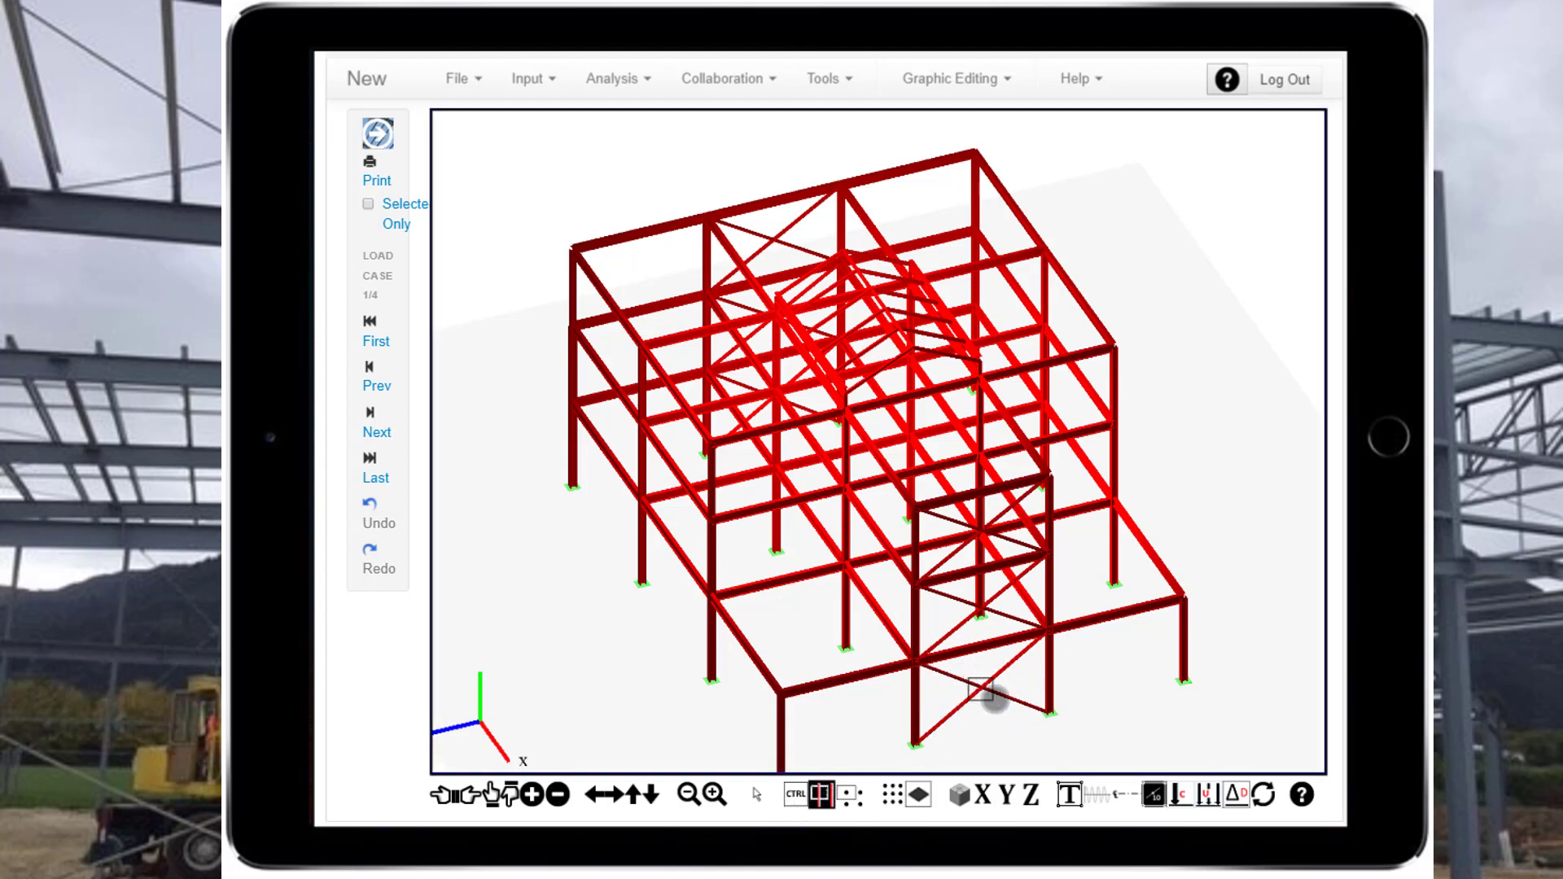
{"action": "left_click", "coordinate": [1012, 702]}
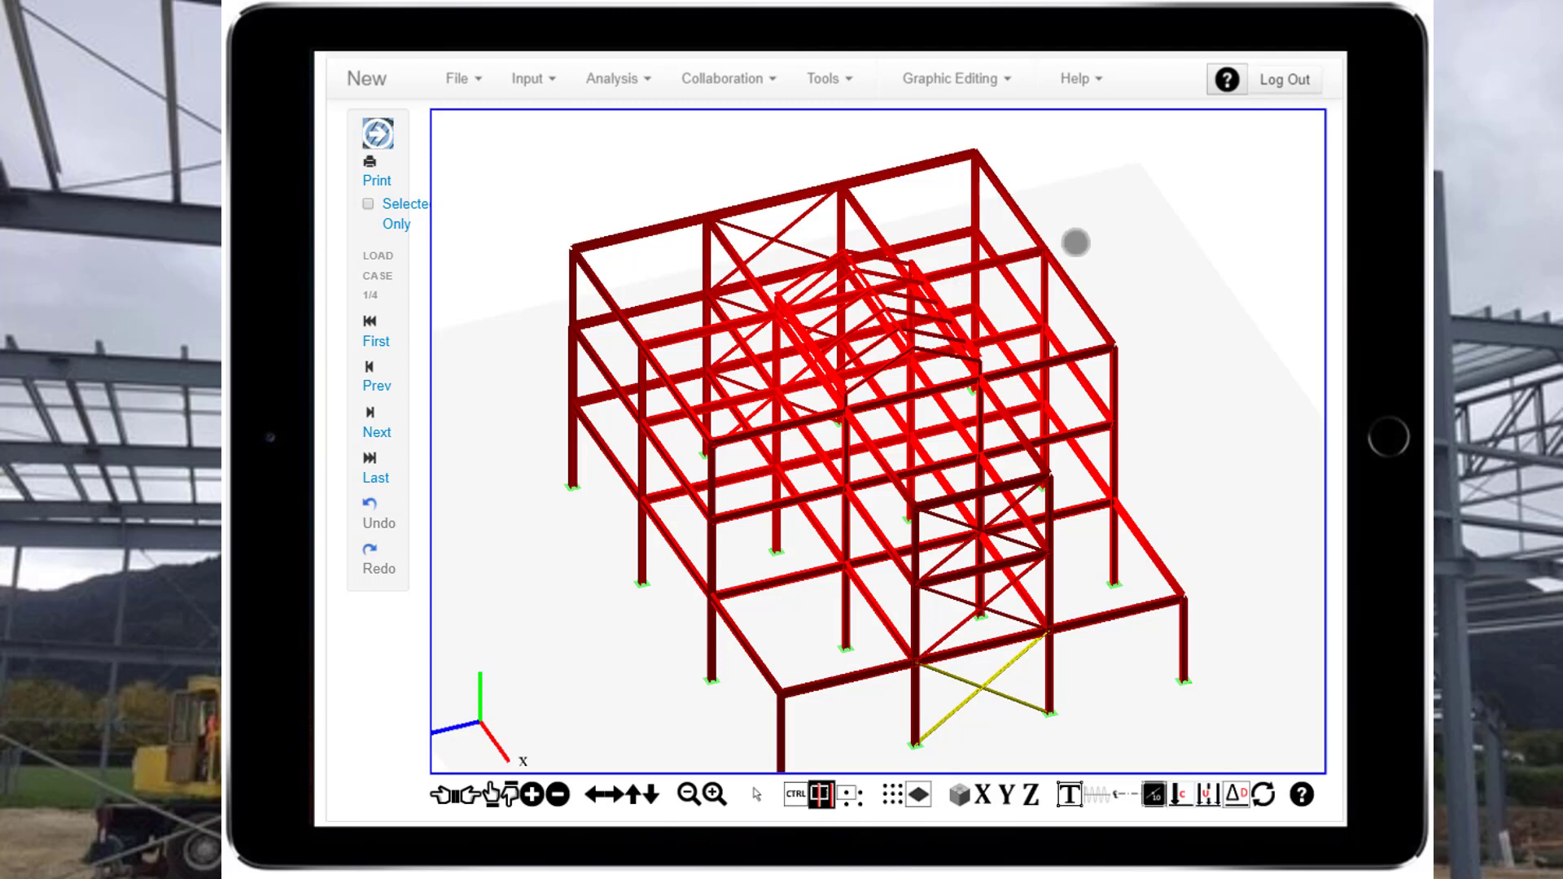
{"action": "left_click", "coordinate": [953, 78]}
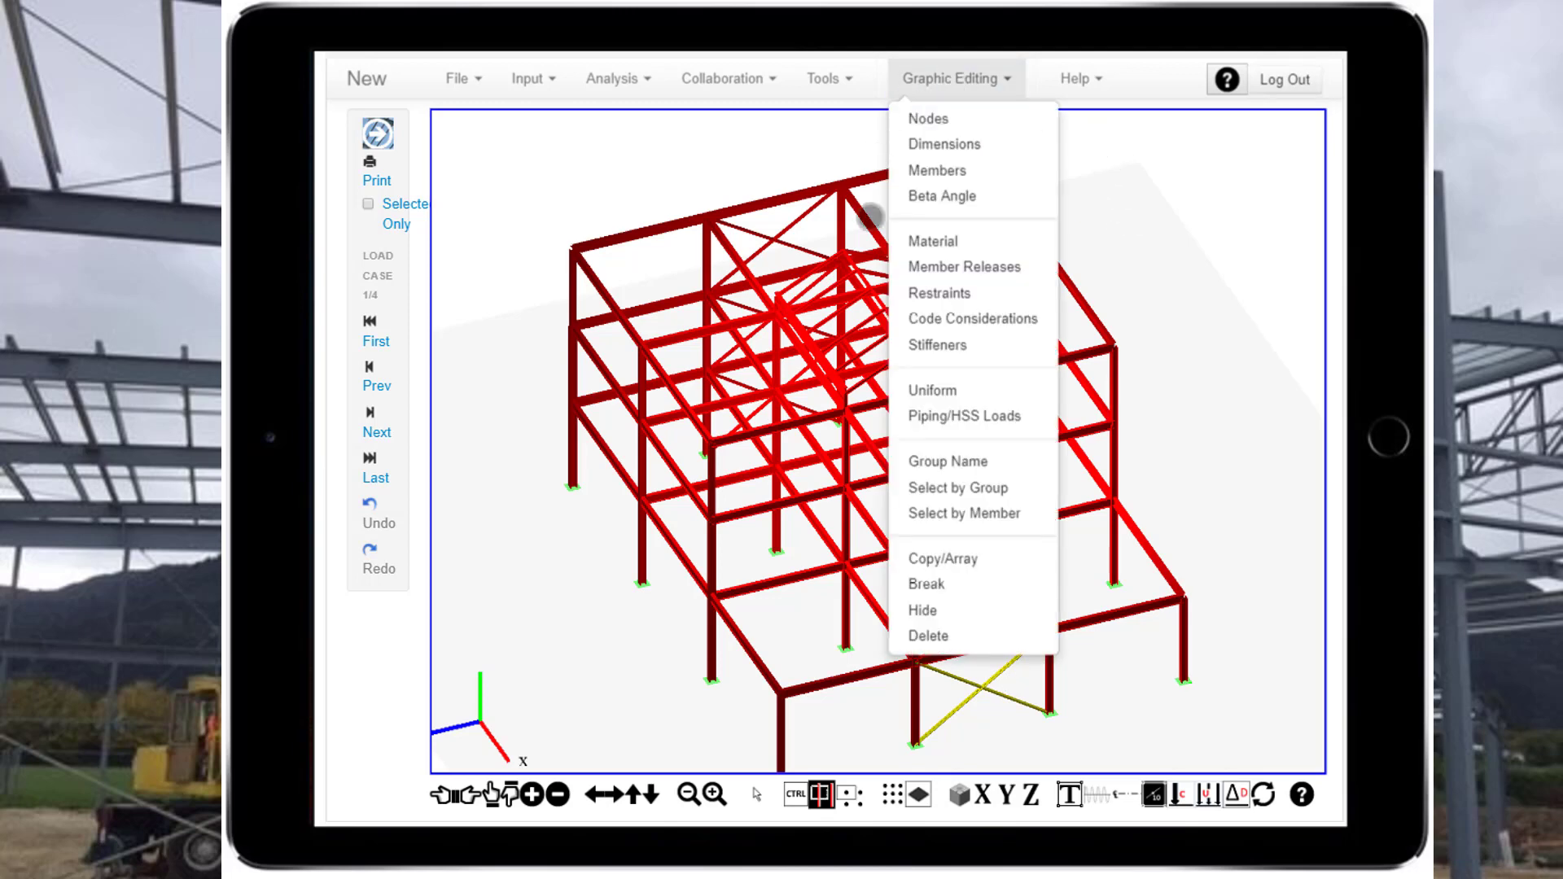
{"action": "left_click", "coordinate": [928, 635]}
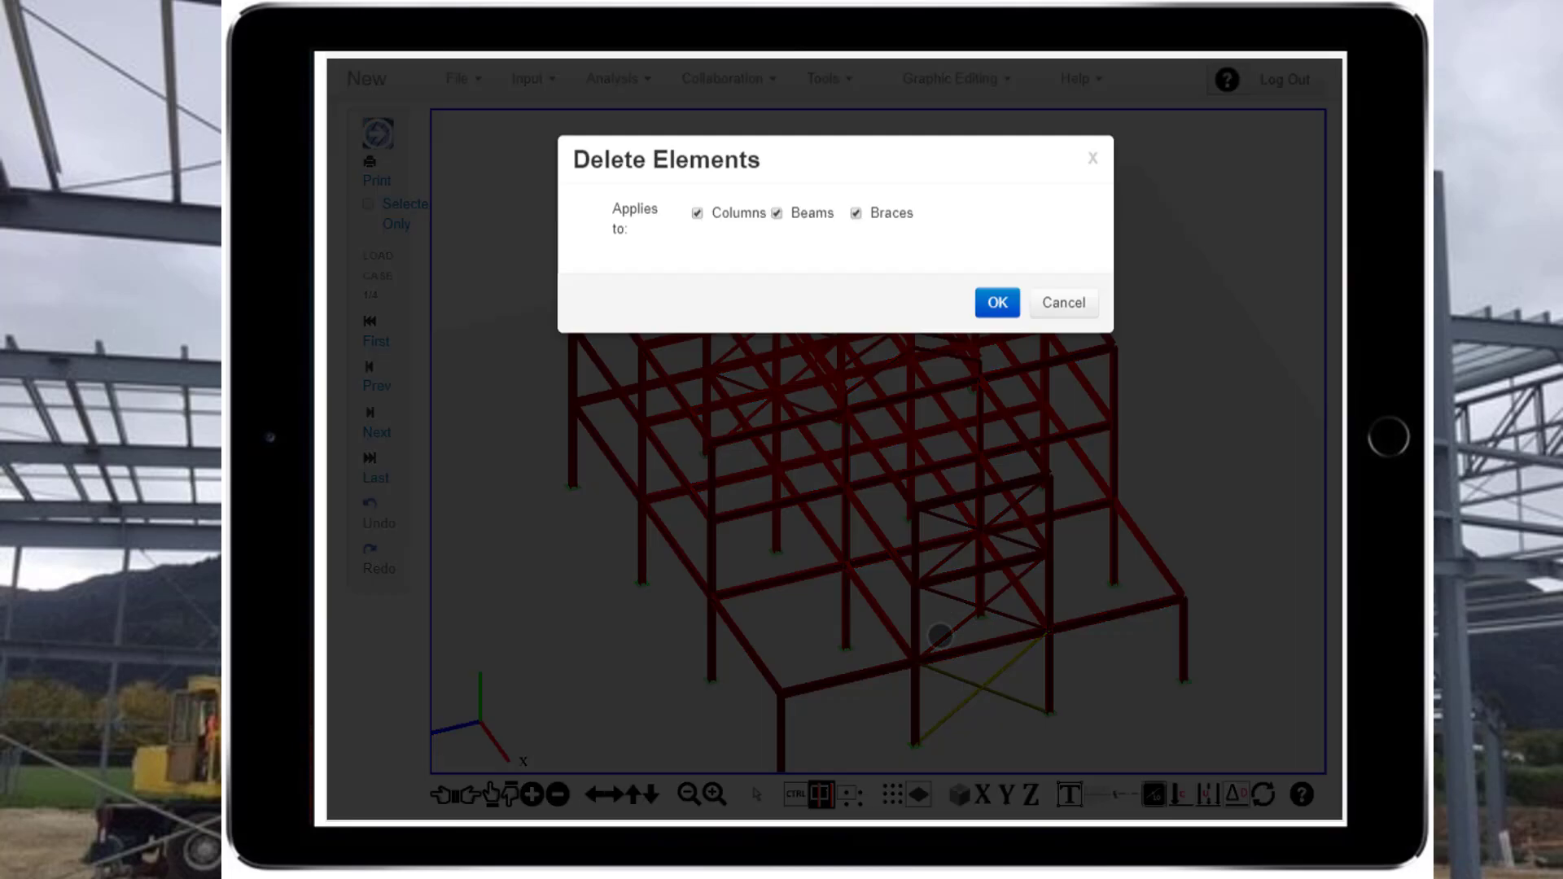
{"action": "left_click", "coordinate": [996, 304]}
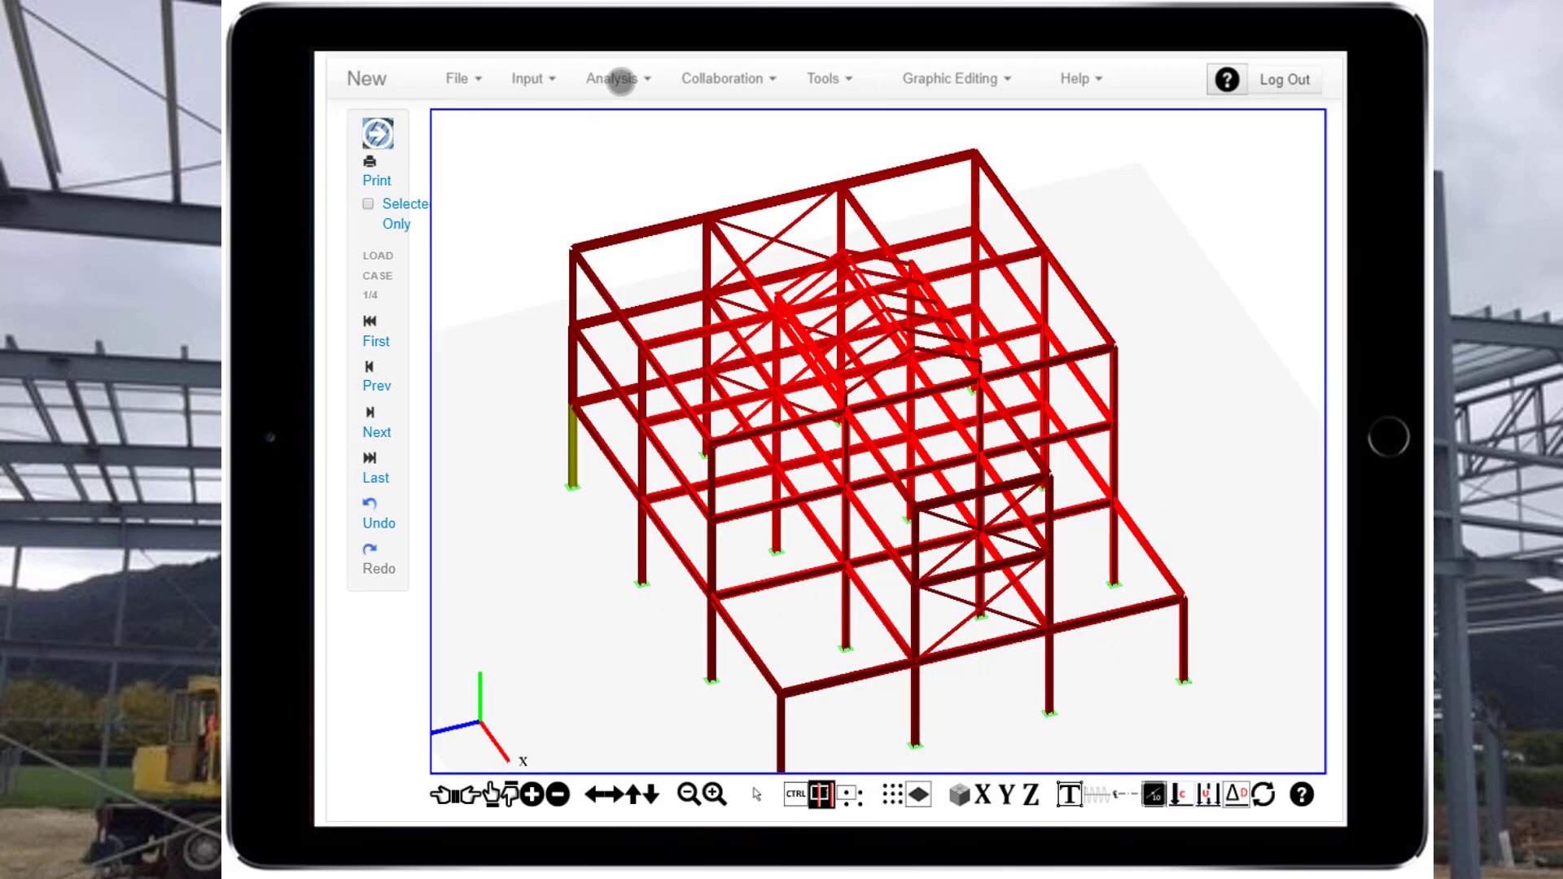
- Run a static analysis and sort load case 1 code compliance by Pass/Fail
{"action": "left_click", "coordinate": [620, 81]}
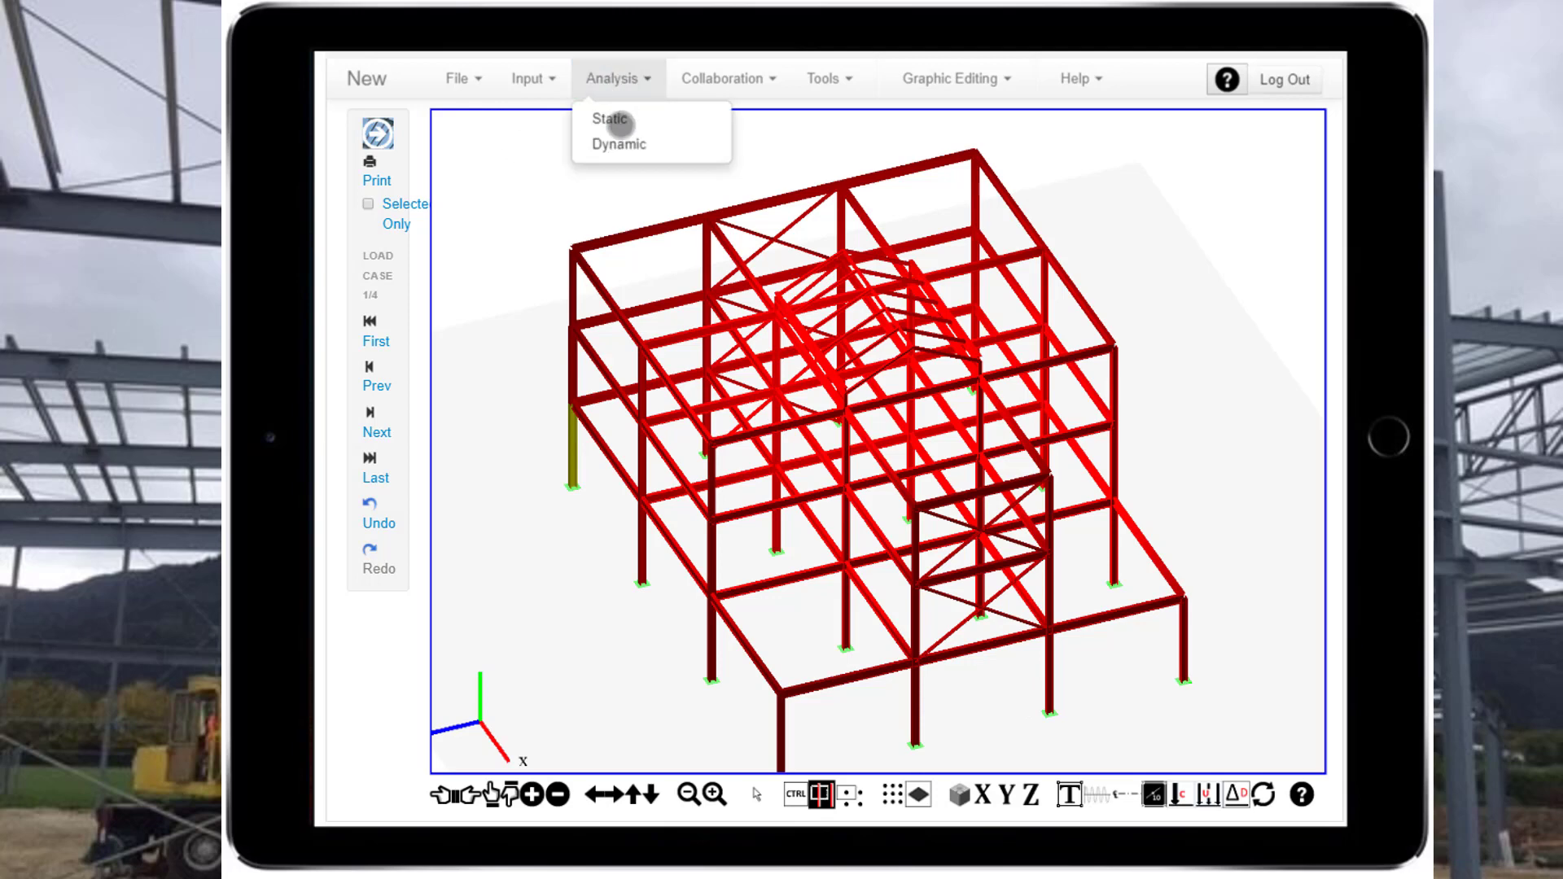
{"action": "left_click", "coordinate": [619, 121]}
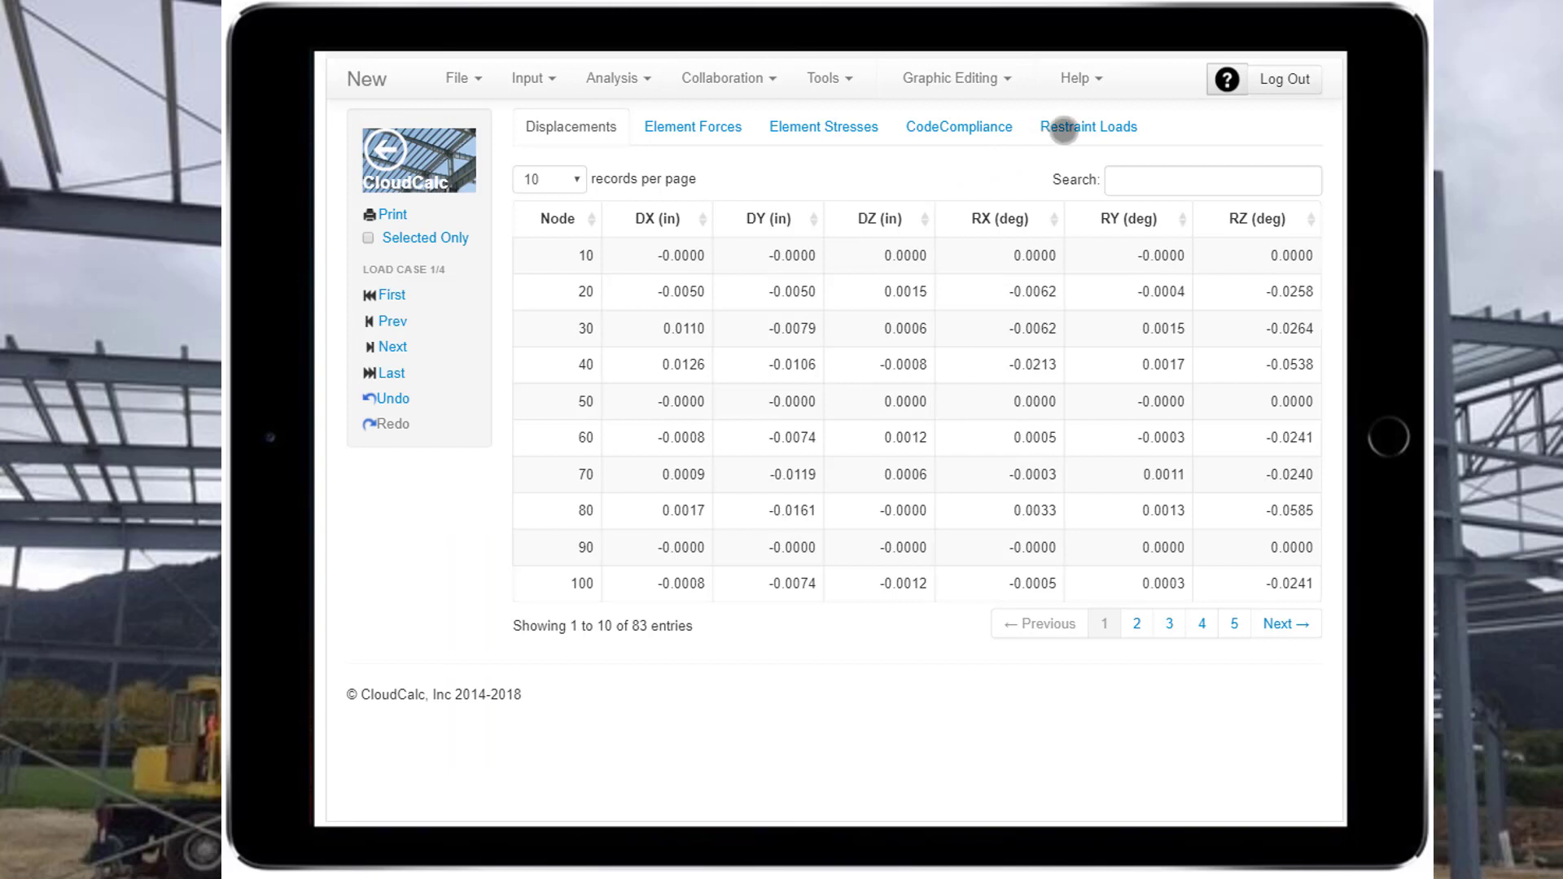
{"action": "left_click", "coordinate": [1058, 126]}
{"action": "left_click", "coordinate": [991, 126]}
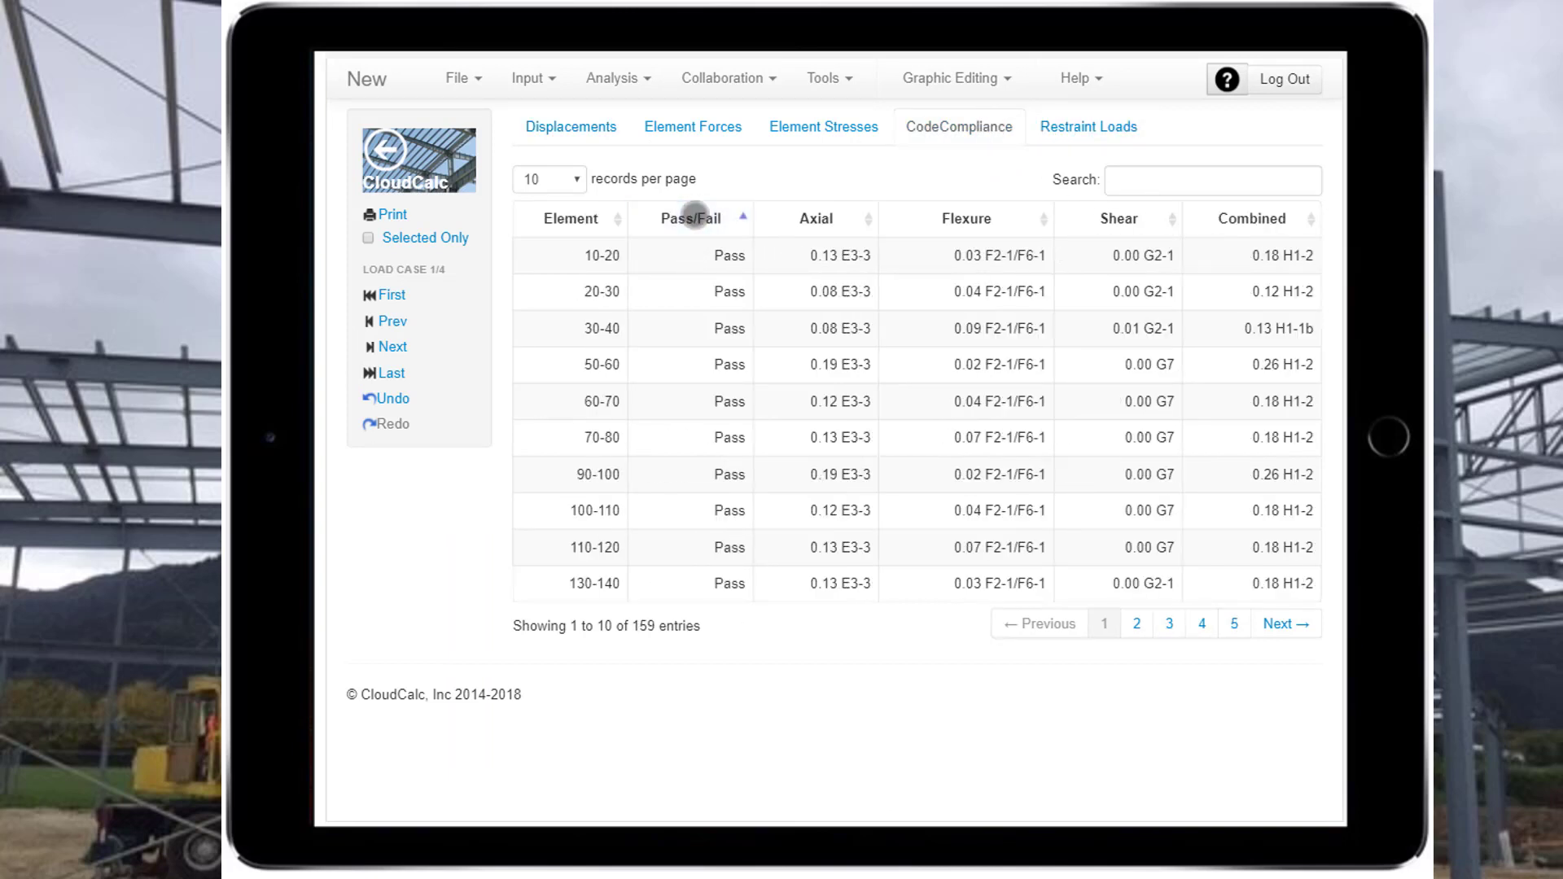
{"action": "left_click", "coordinate": [694, 217]}
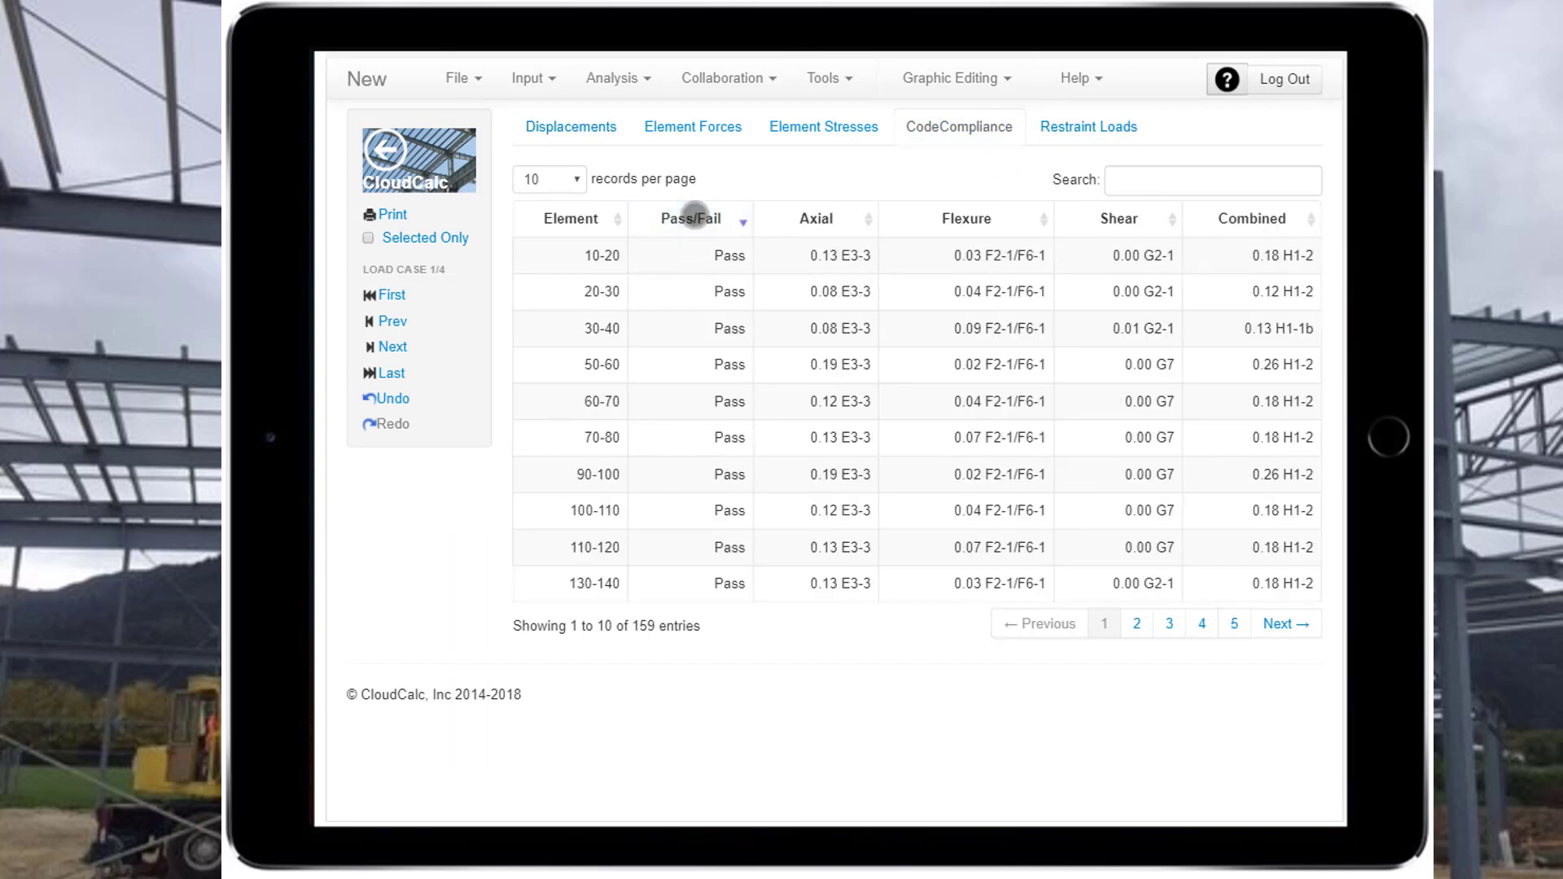
- Check load cases 2, 3 and 4 sorted by Pass/Fail for any failing members
{"action": "left_click", "coordinate": [392, 346]}
{"action": "left_click", "coordinate": [705, 218]}
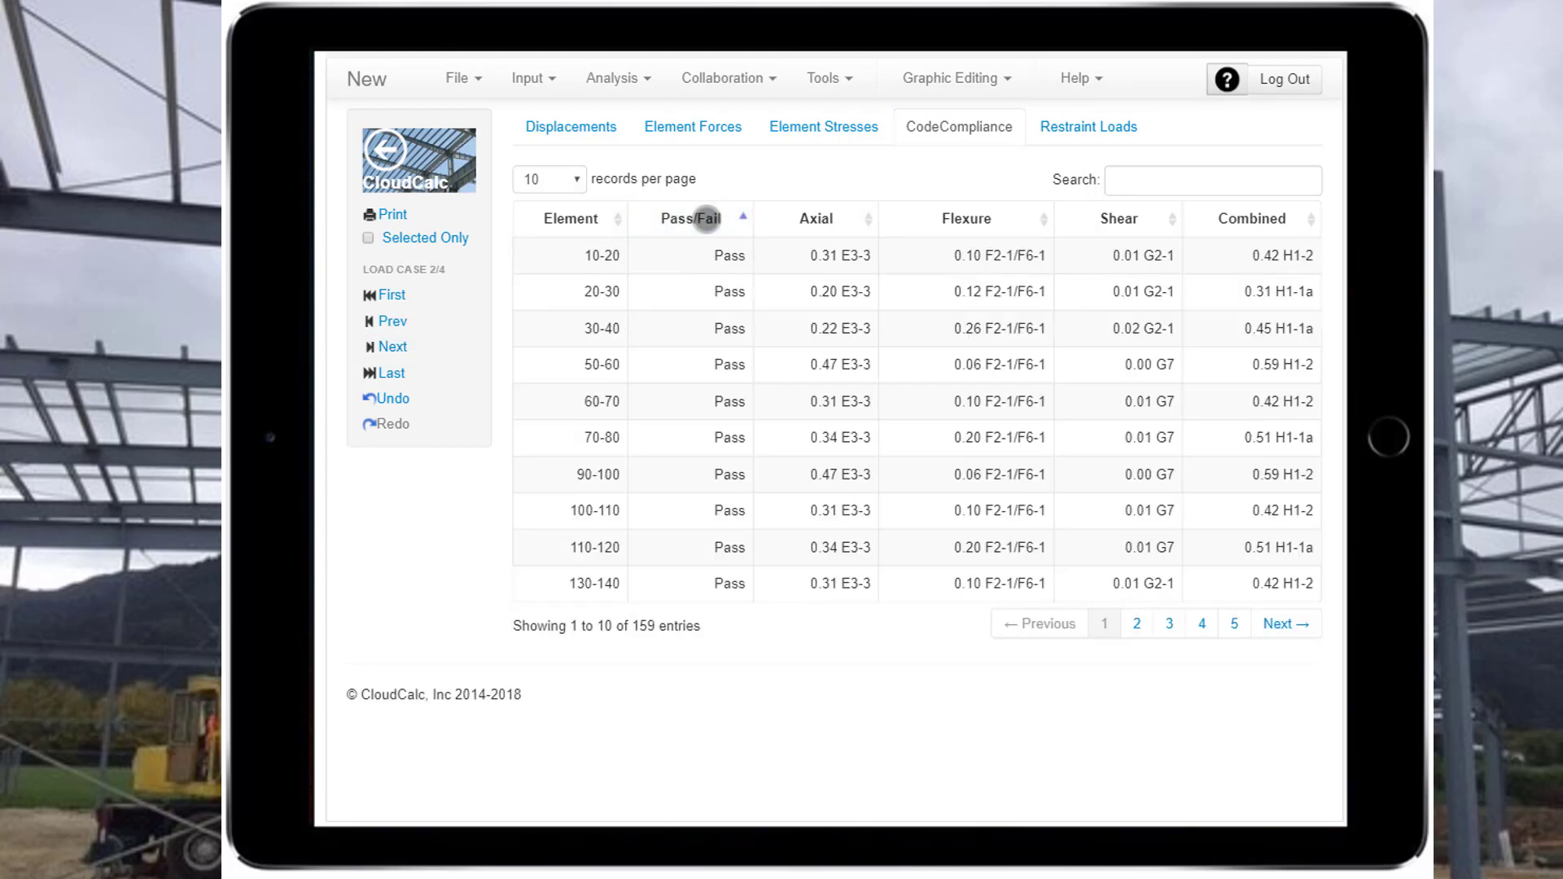
{"action": "left_click", "coordinate": [392, 347]}
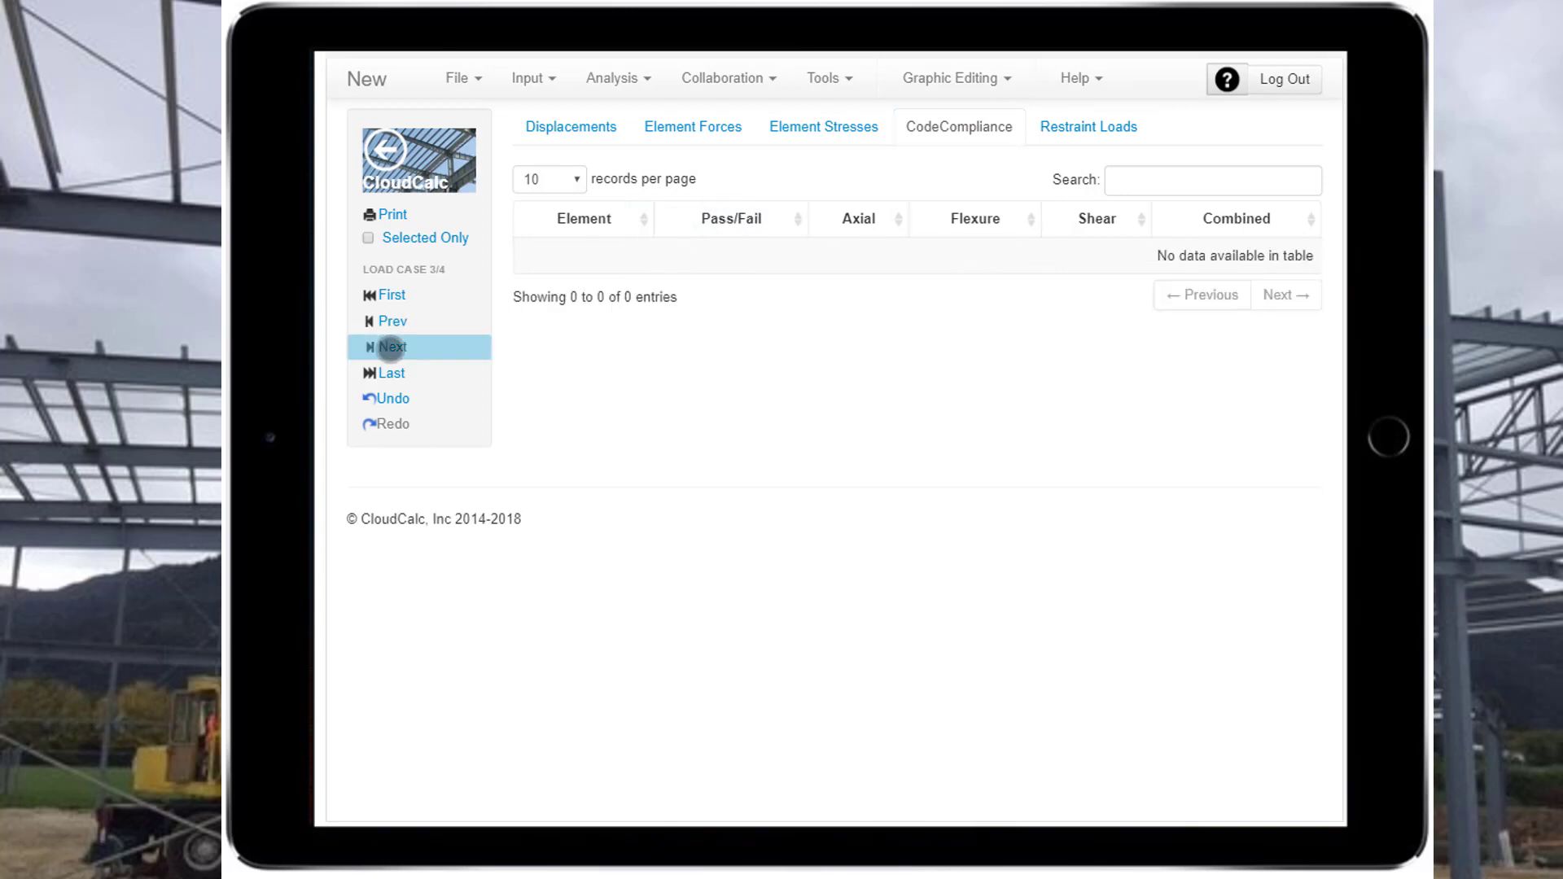
{"action": "left_click", "coordinate": [702, 215]}
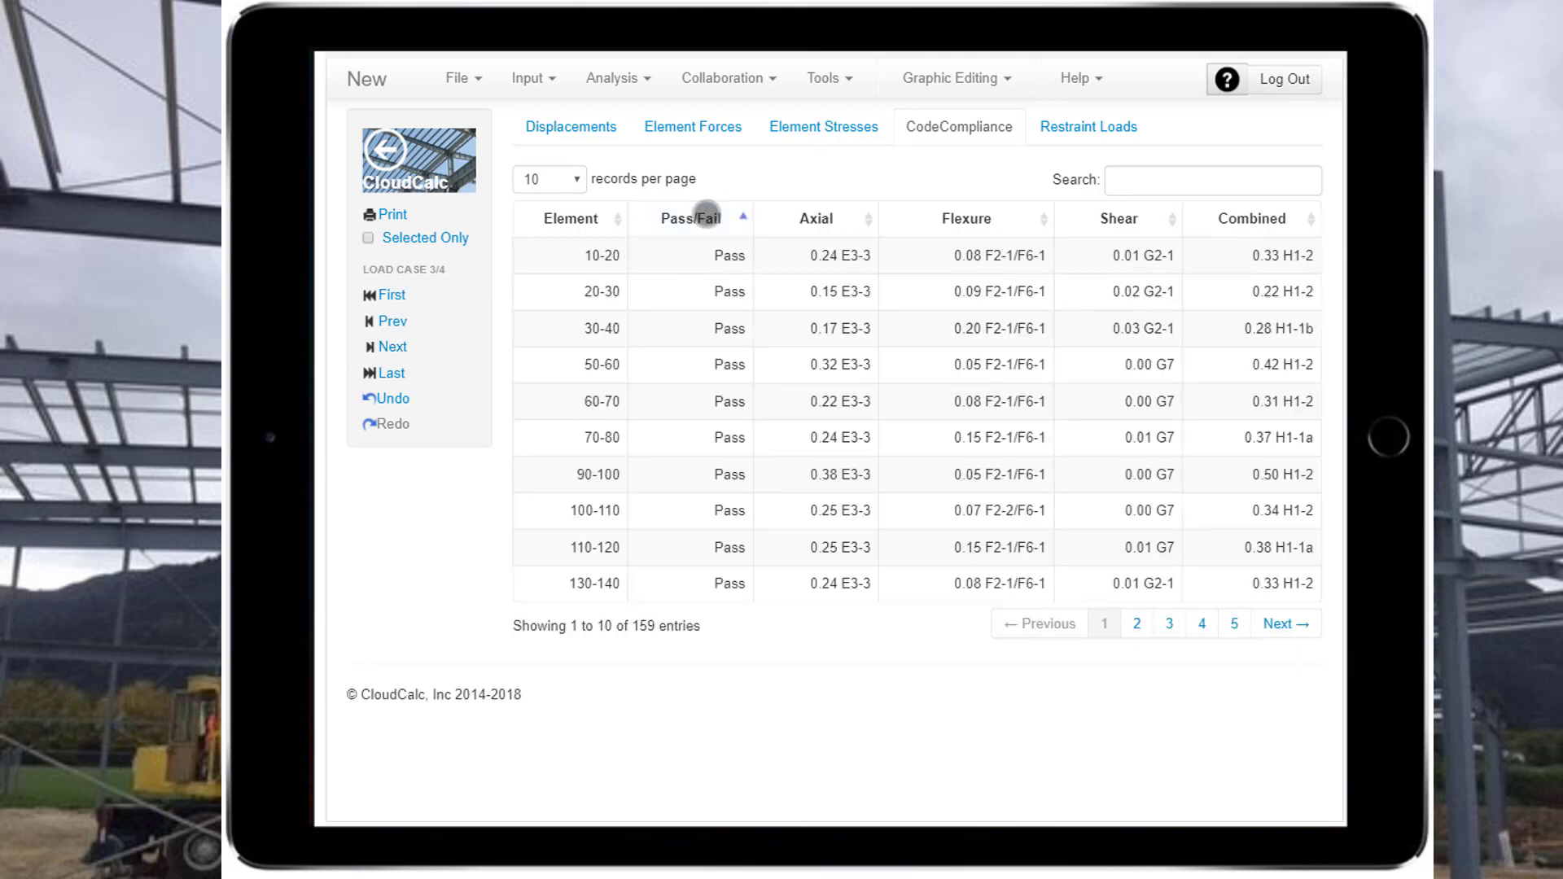
{"action": "left_click", "coordinate": [707, 215]}
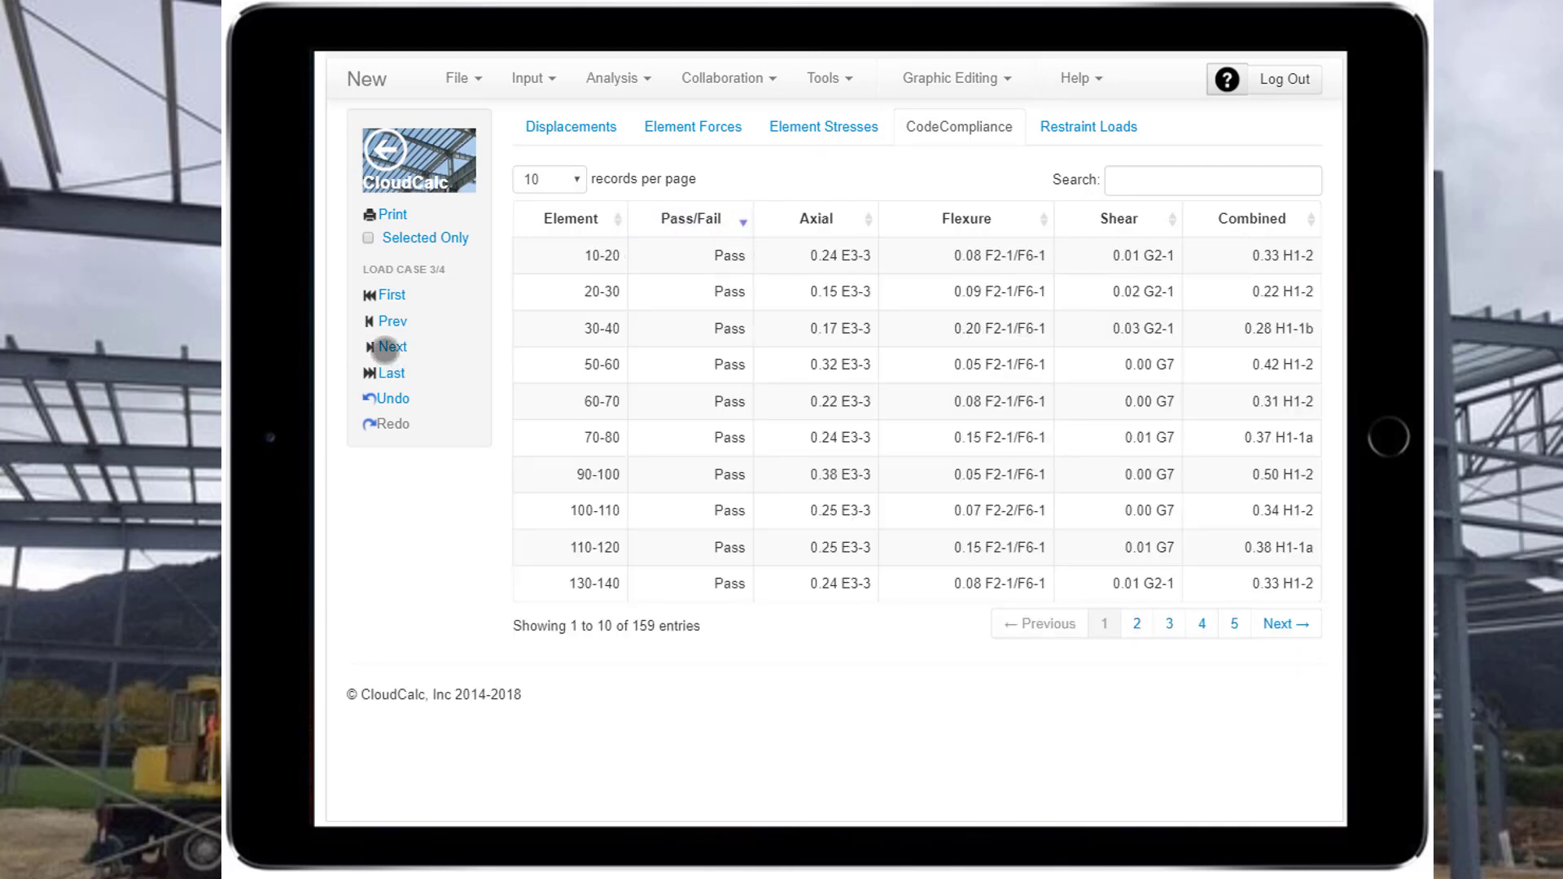
{"action": "left_click", "coordinate": [388, 348]}
{"action": "left_click", "coordinate": [705, 217]}
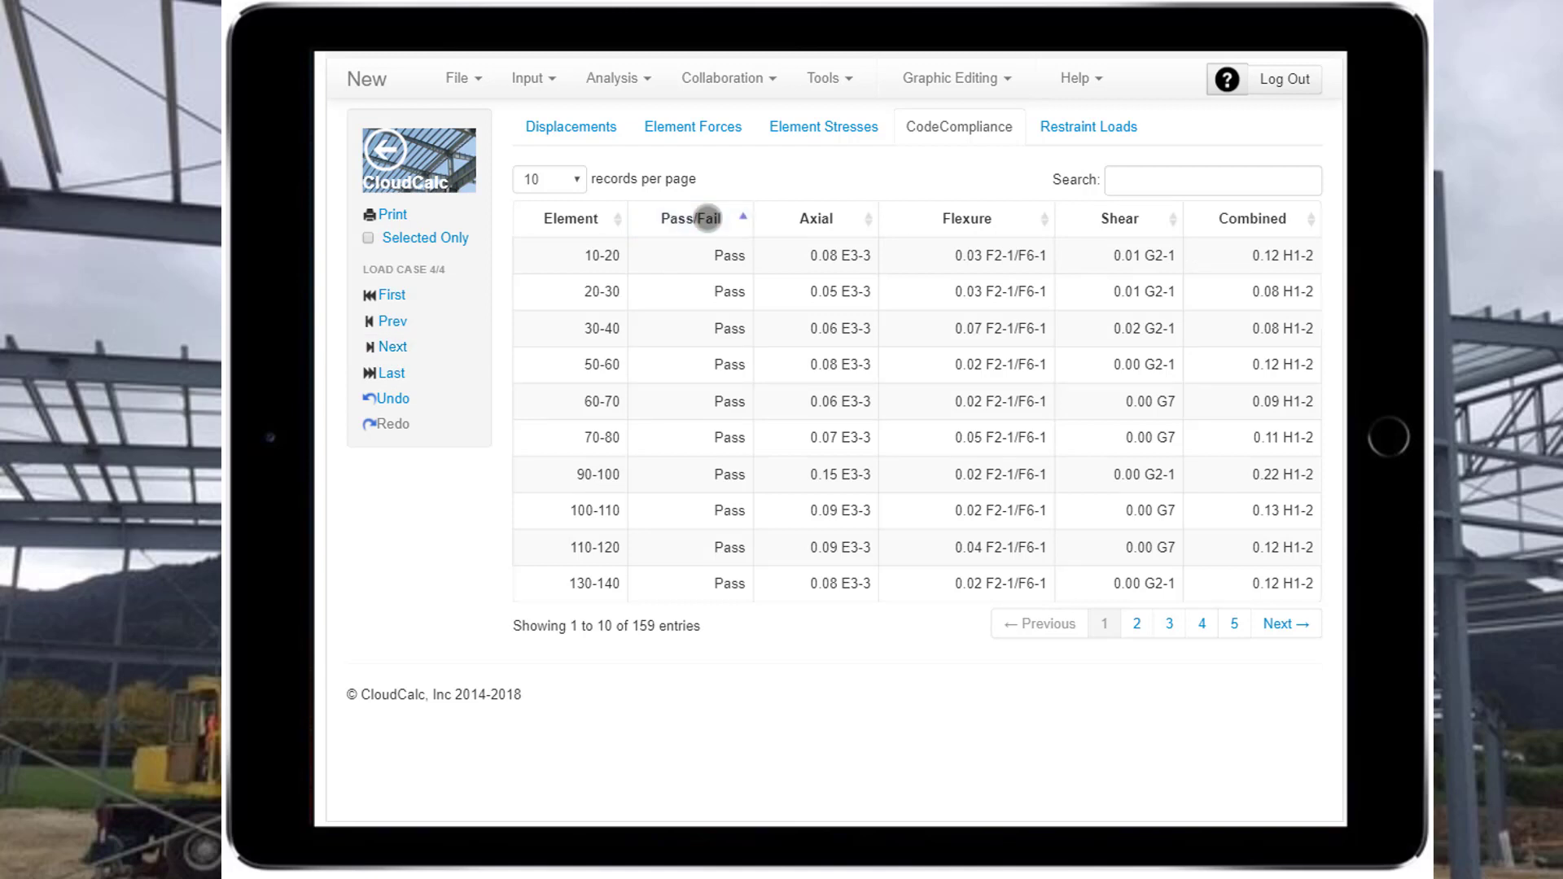
{"action": "left_click", "coordinate": [706, 218]}
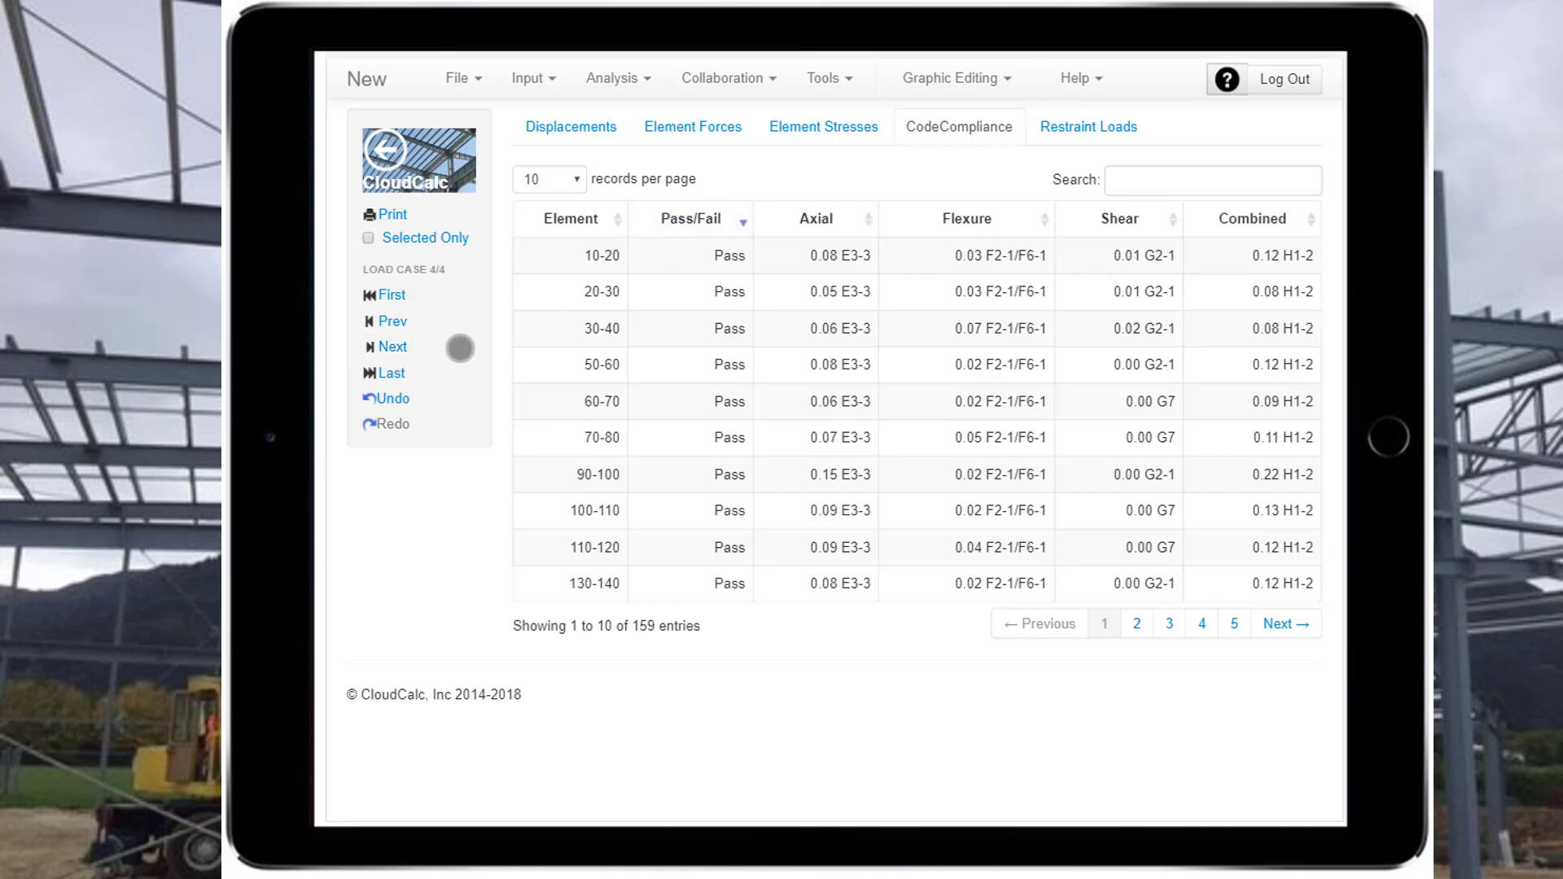
- List highest Combined ratios first (max 0.28), then return to the 3D compliance model
{"action": "left_click", "coordinate": [1251, 213]}
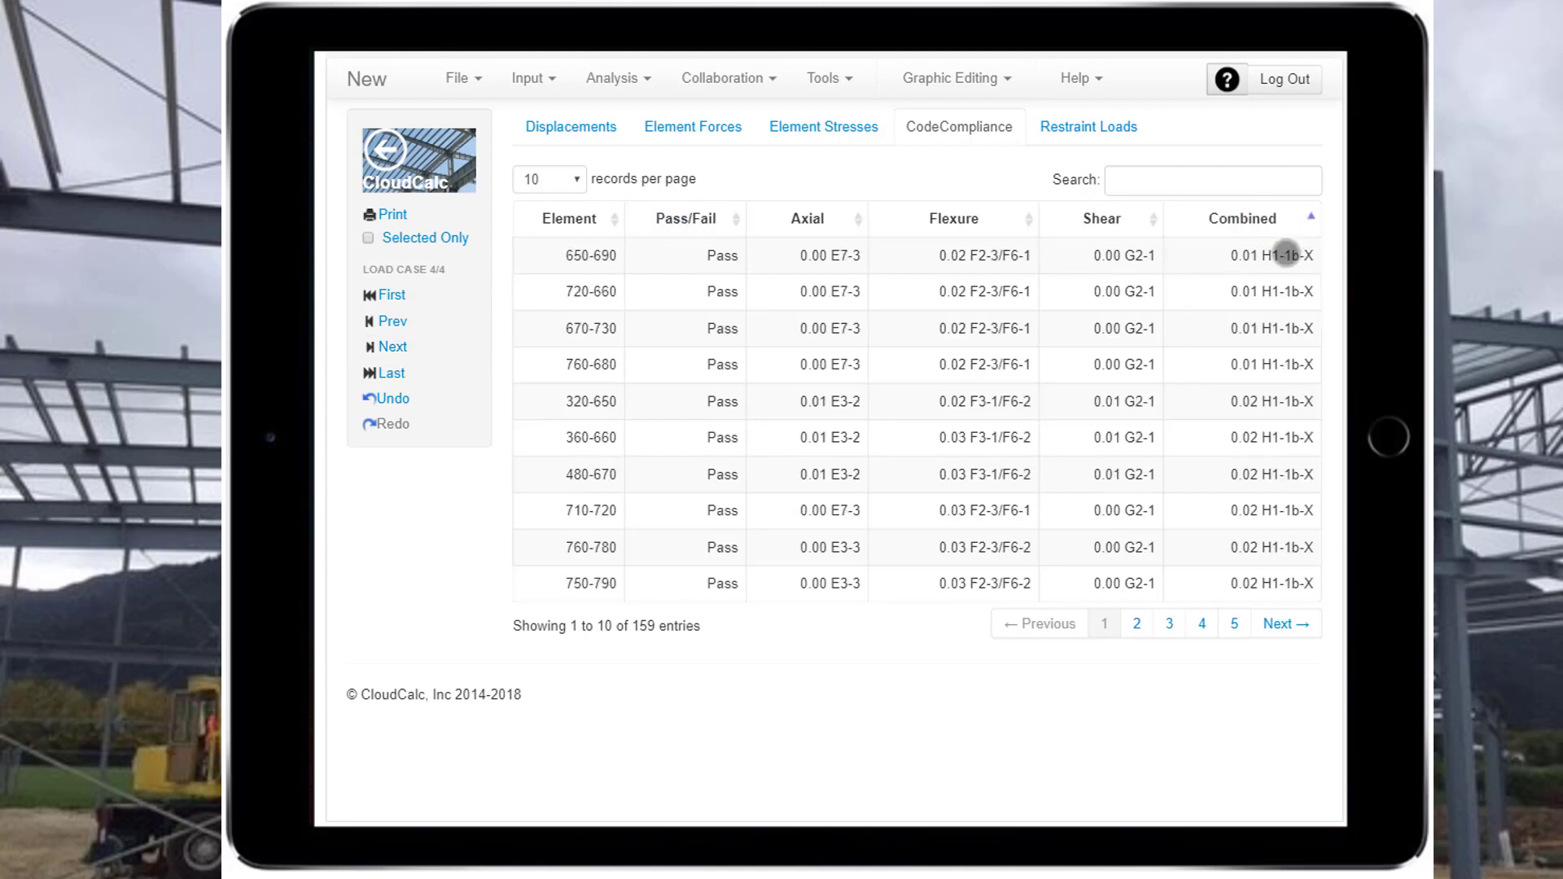
{"action": "left_click", "coordinate": [1229, 218]}
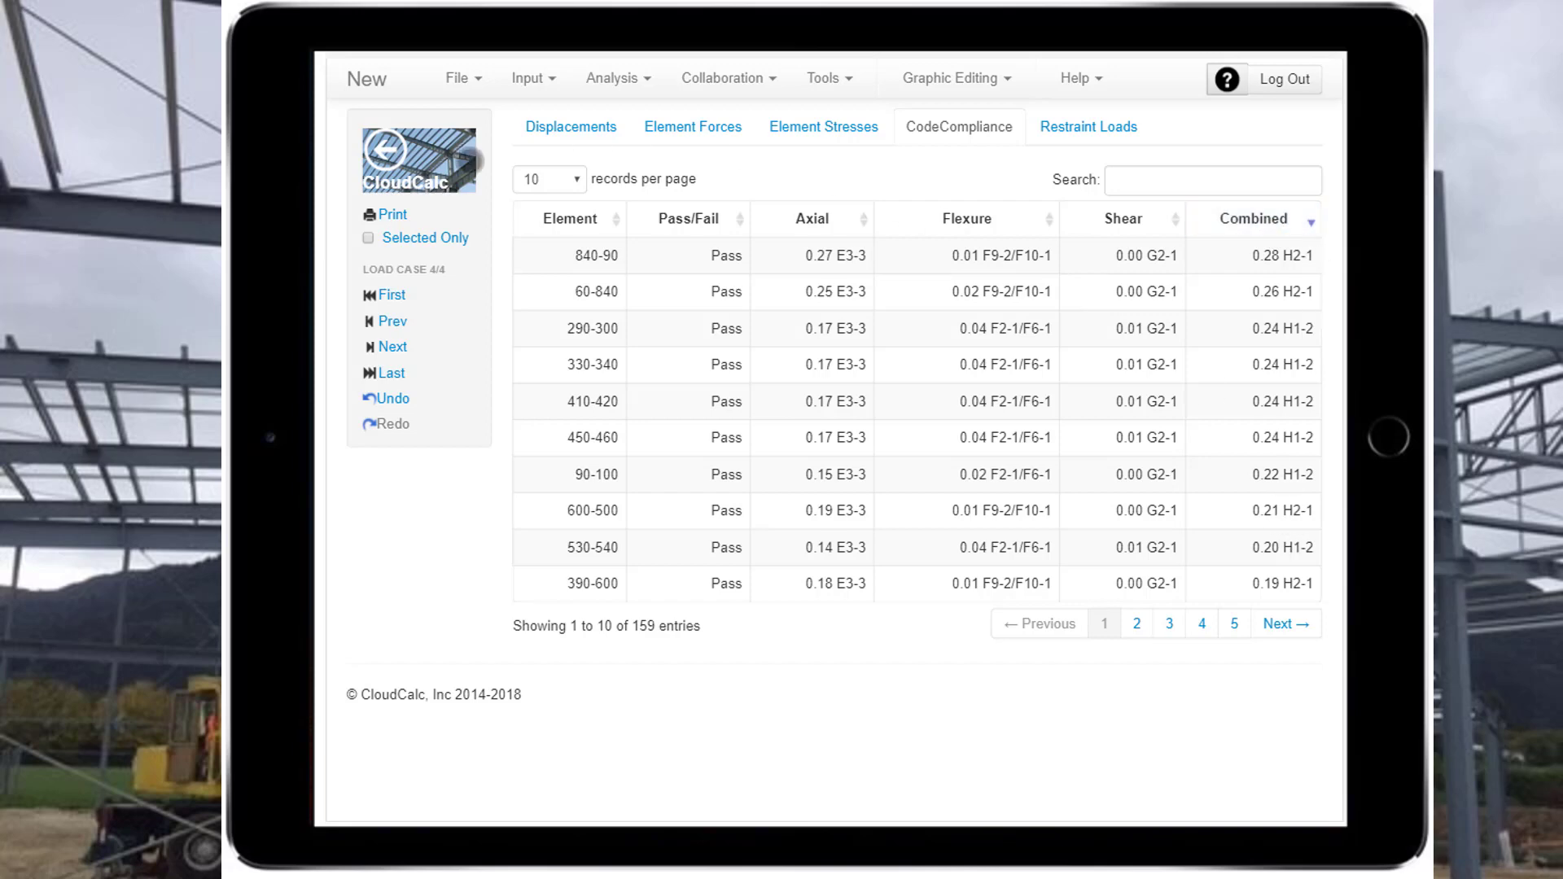
{"action": "left_click", "coordinate": [439, 156]}
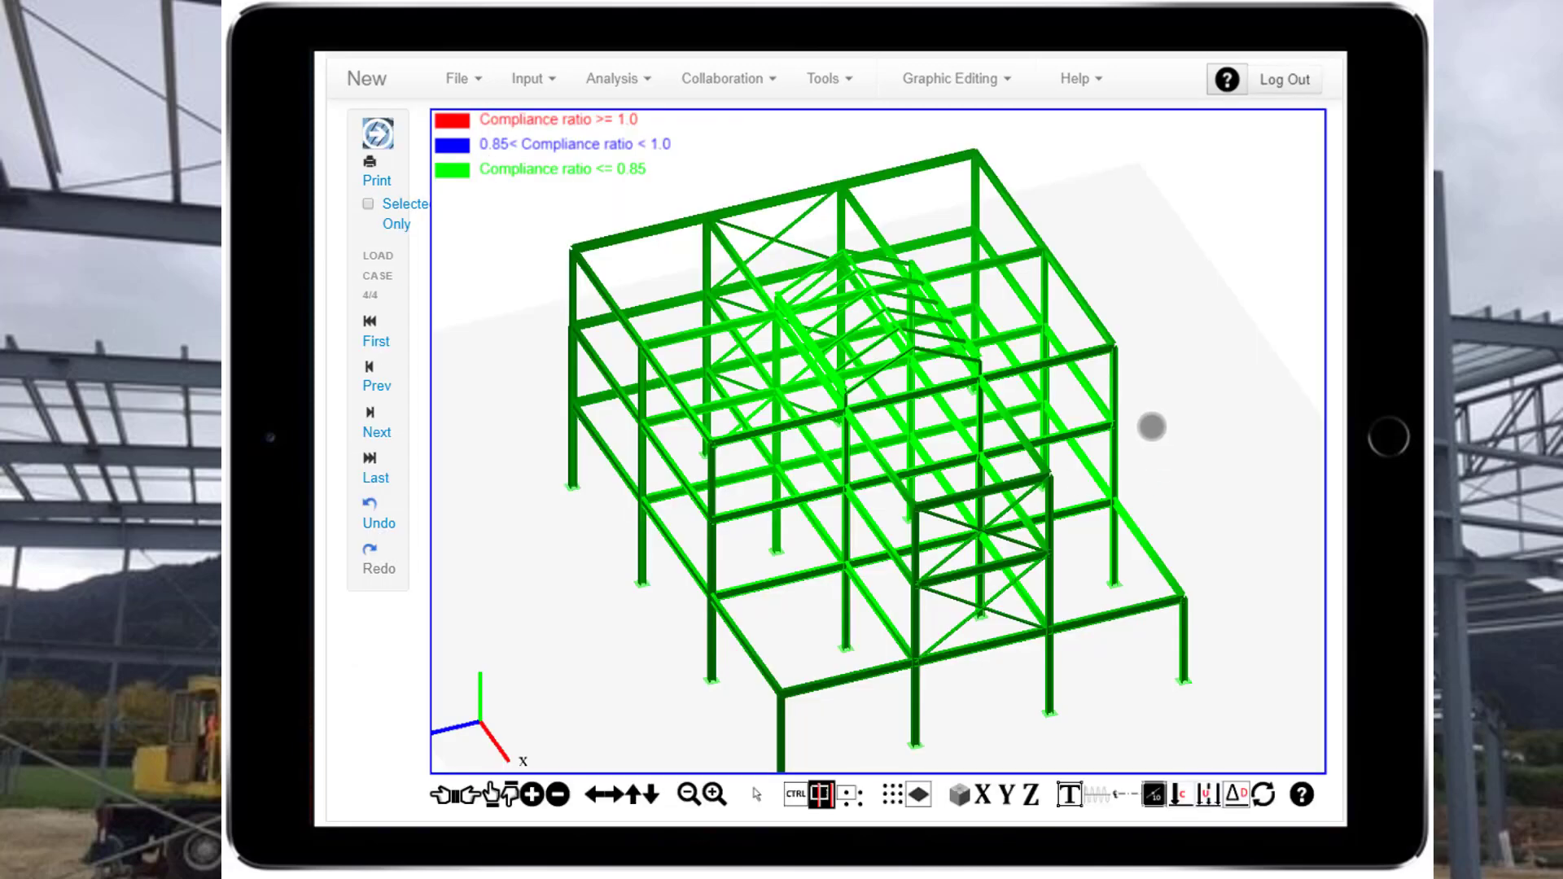
- Rotate and zoom the all-green load case 4 model, then log out
{"action": "left_click_drag", "start_coordinate": [1151, 426], "coordinate": [1159, 426]}
{"action": "scroll", "coordinate": [1159, 426], "scroll_direction": "down", "scroll_amount": 1}
{"action": "scroll", "coordinate": [1159, 427], "scroll_direction": "up", "scroll_amount": 1}
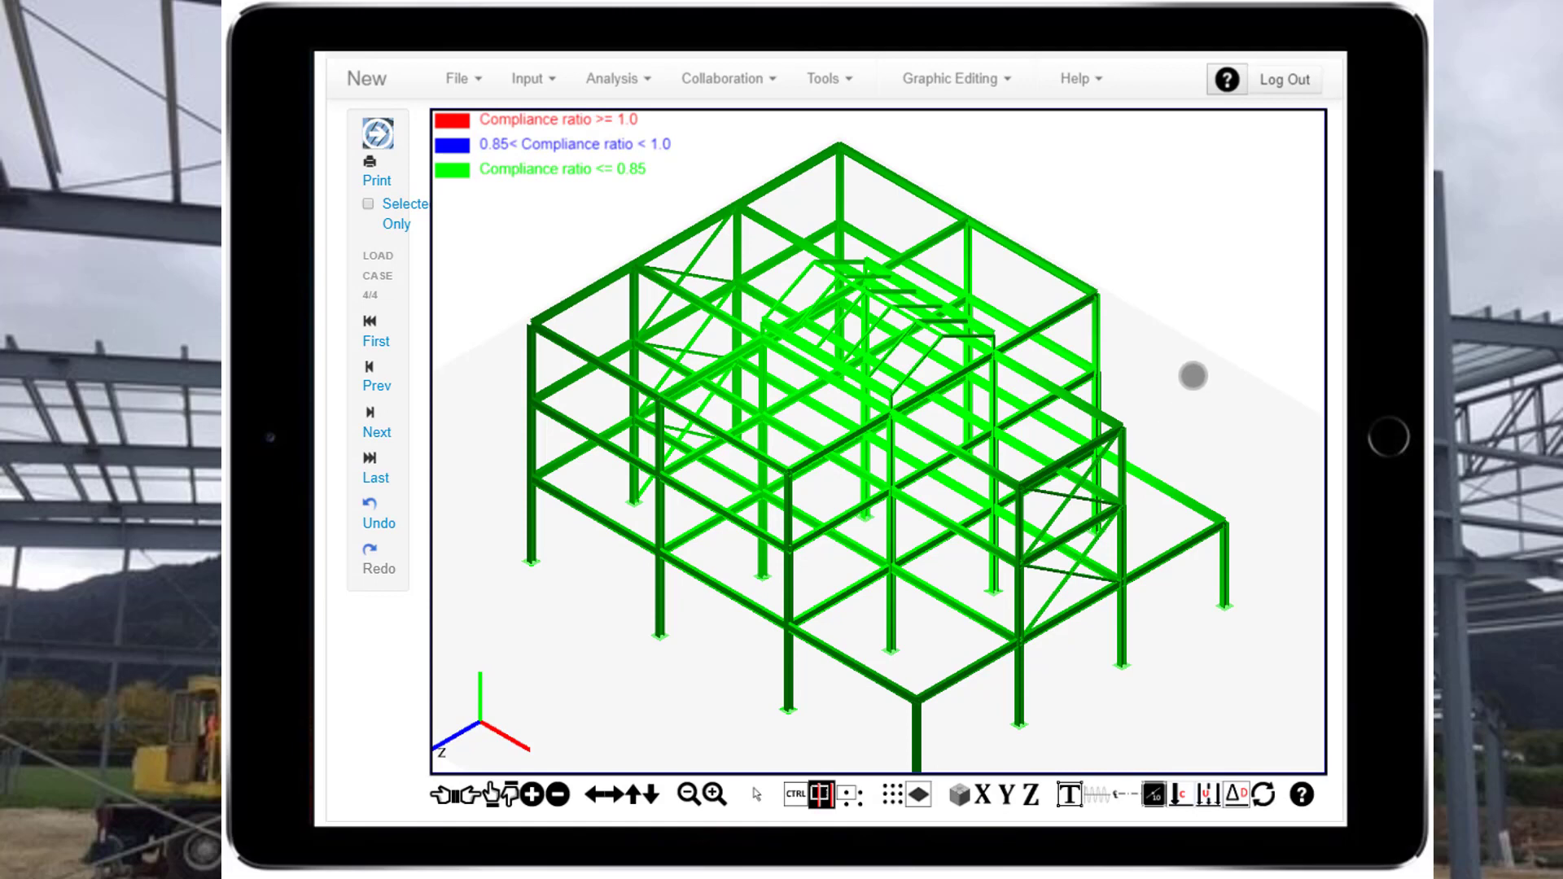
{"action": "scroll", "coordinate": [1193, 376], "scroll_direction": "down", "scroll_amount": 2}
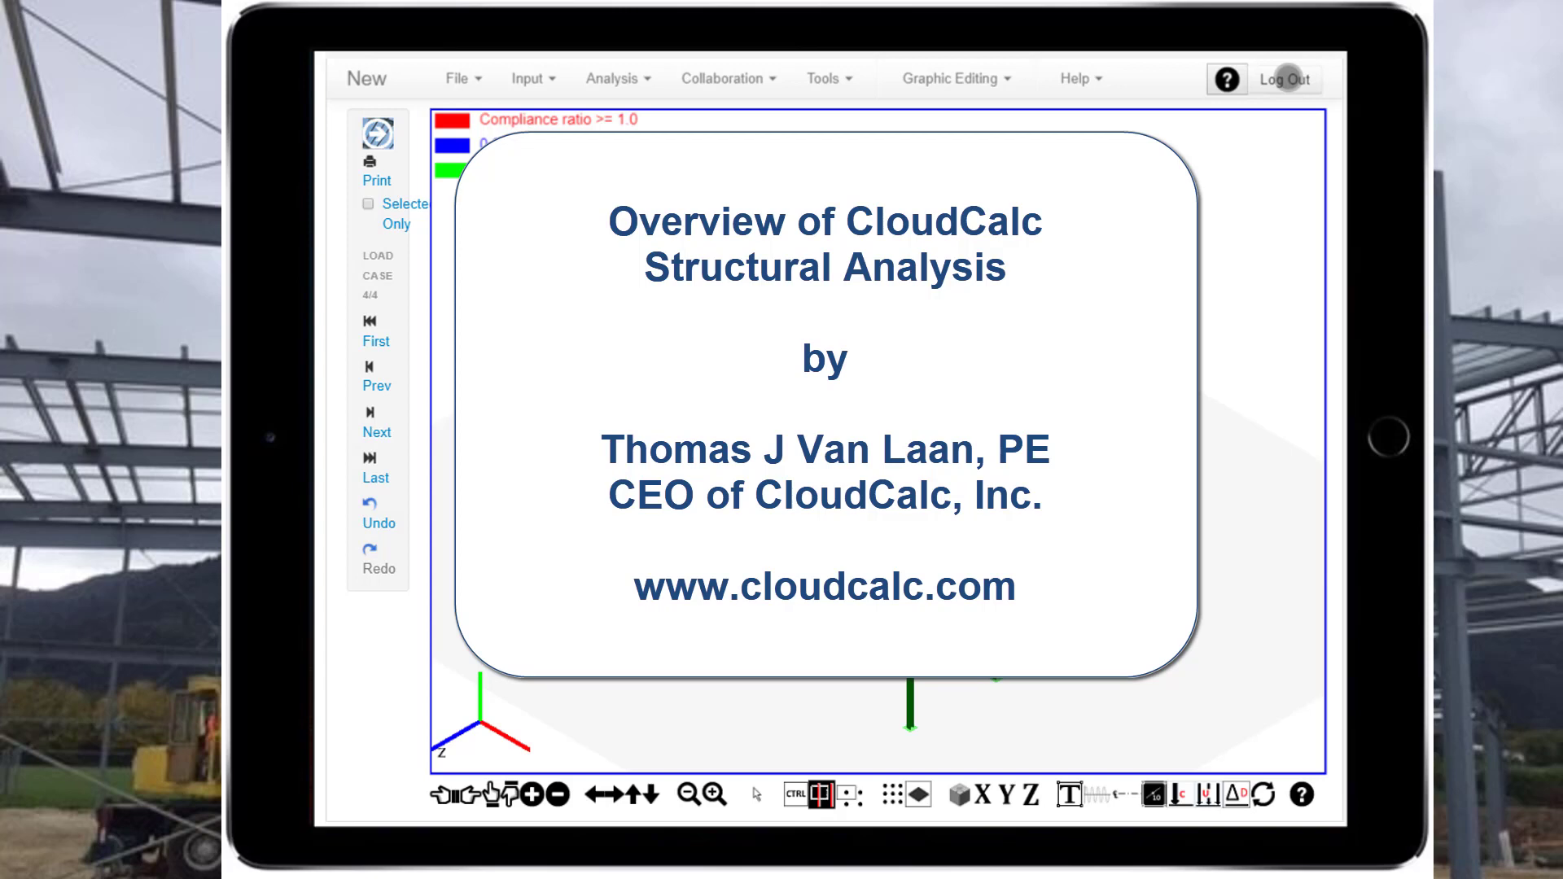
{"action": "left_click", "coordinate": [1286, 79]}
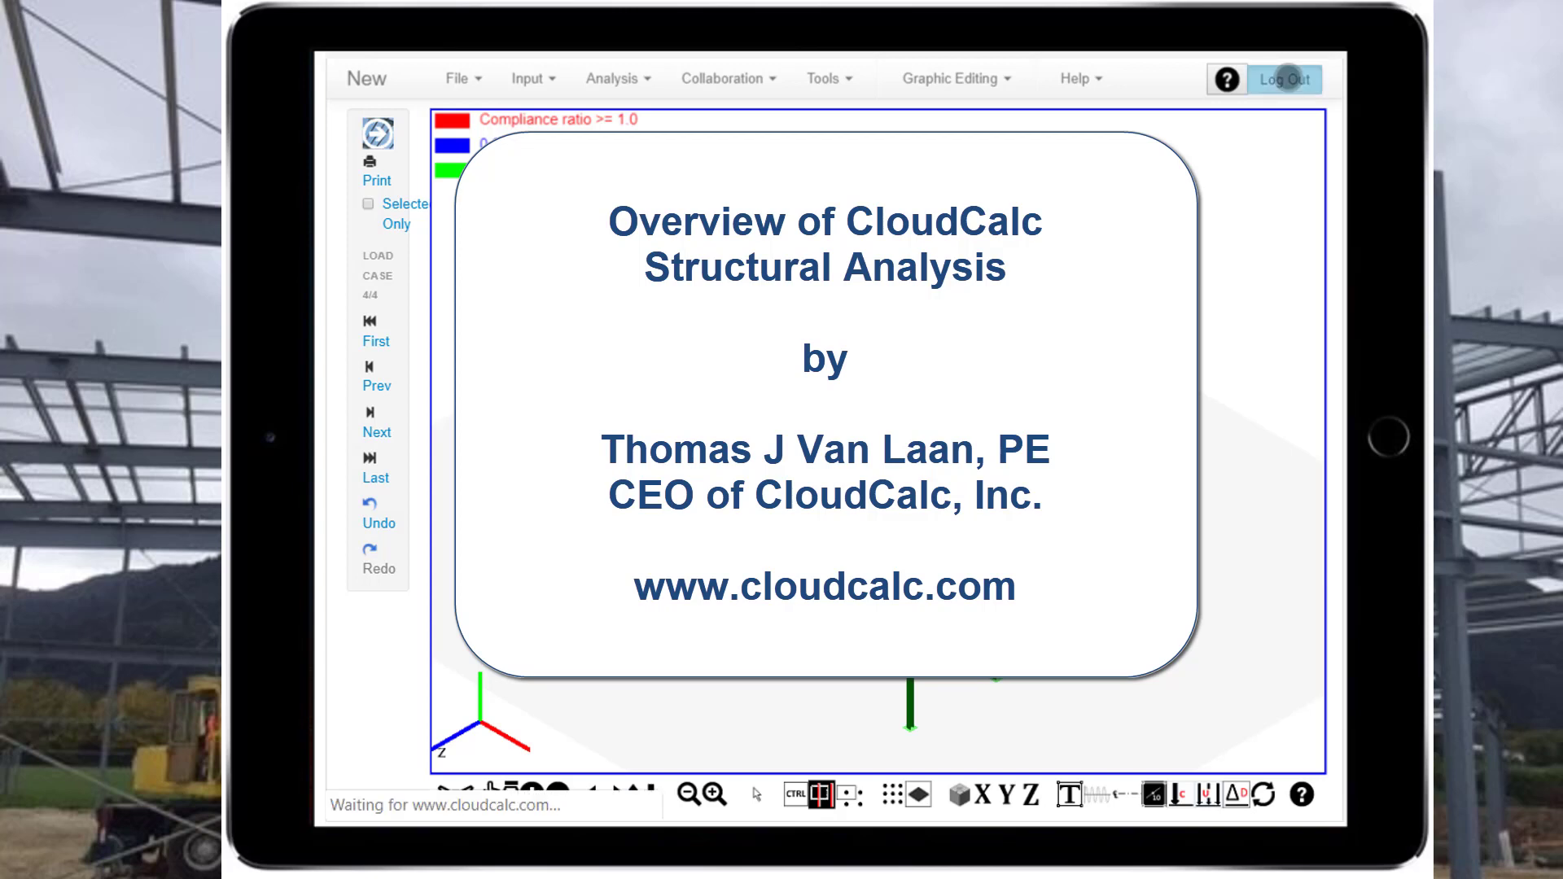